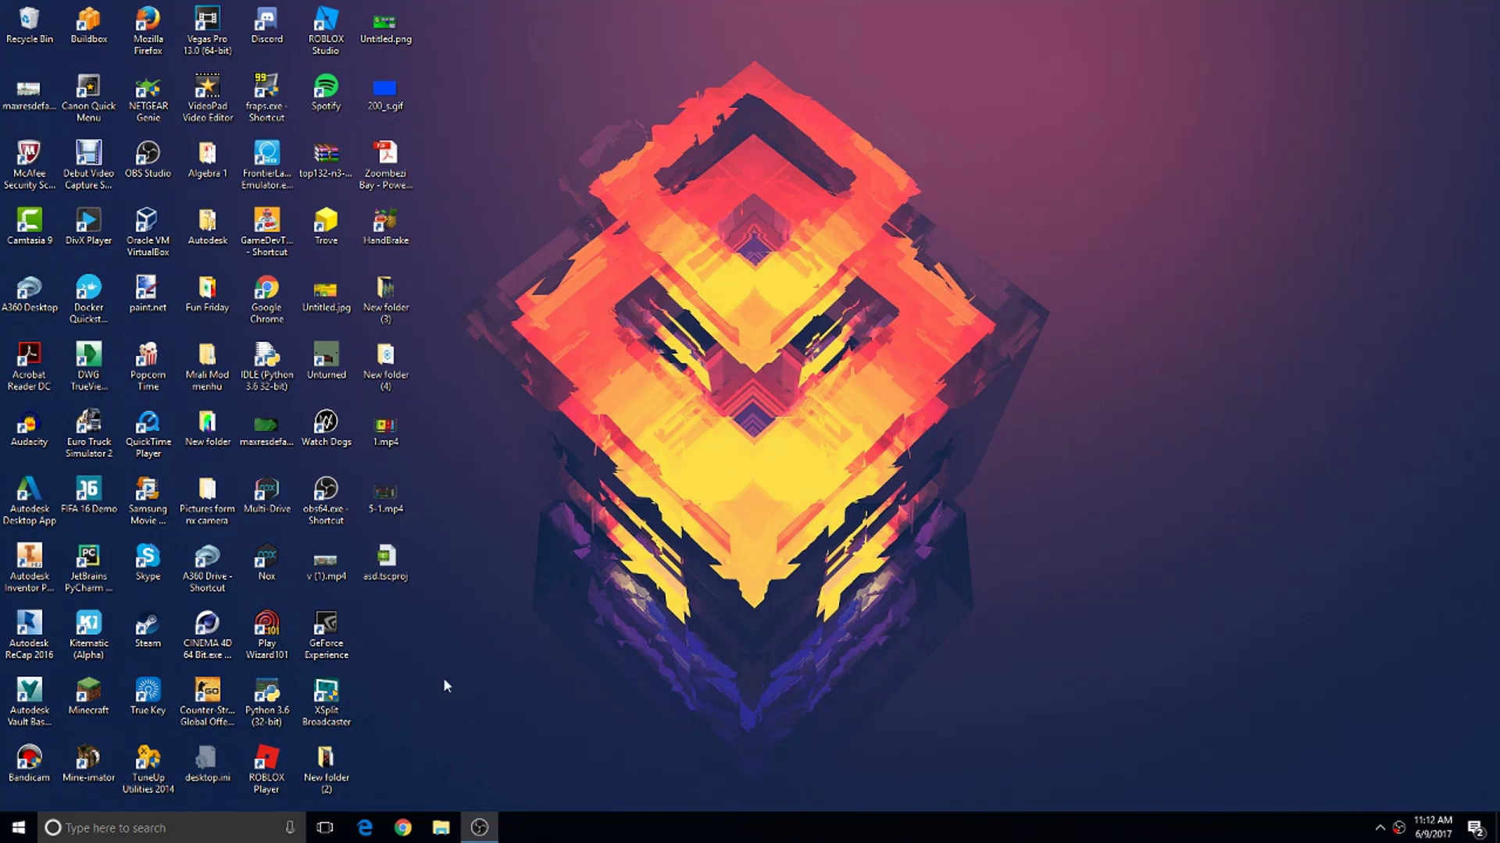
pyautogui.click(408, 817)
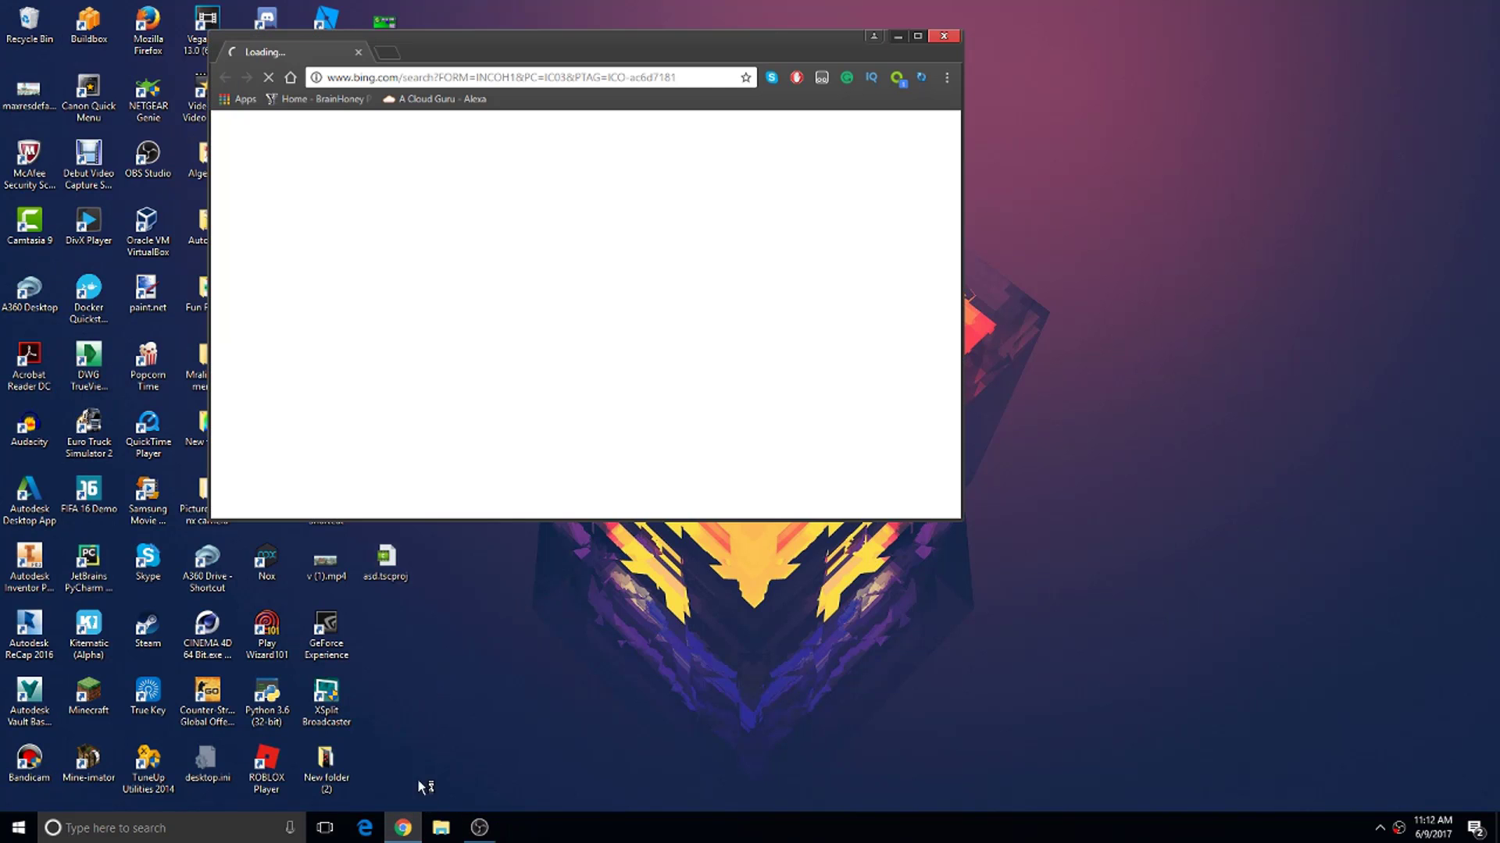
pyautogui.click(918, 36)
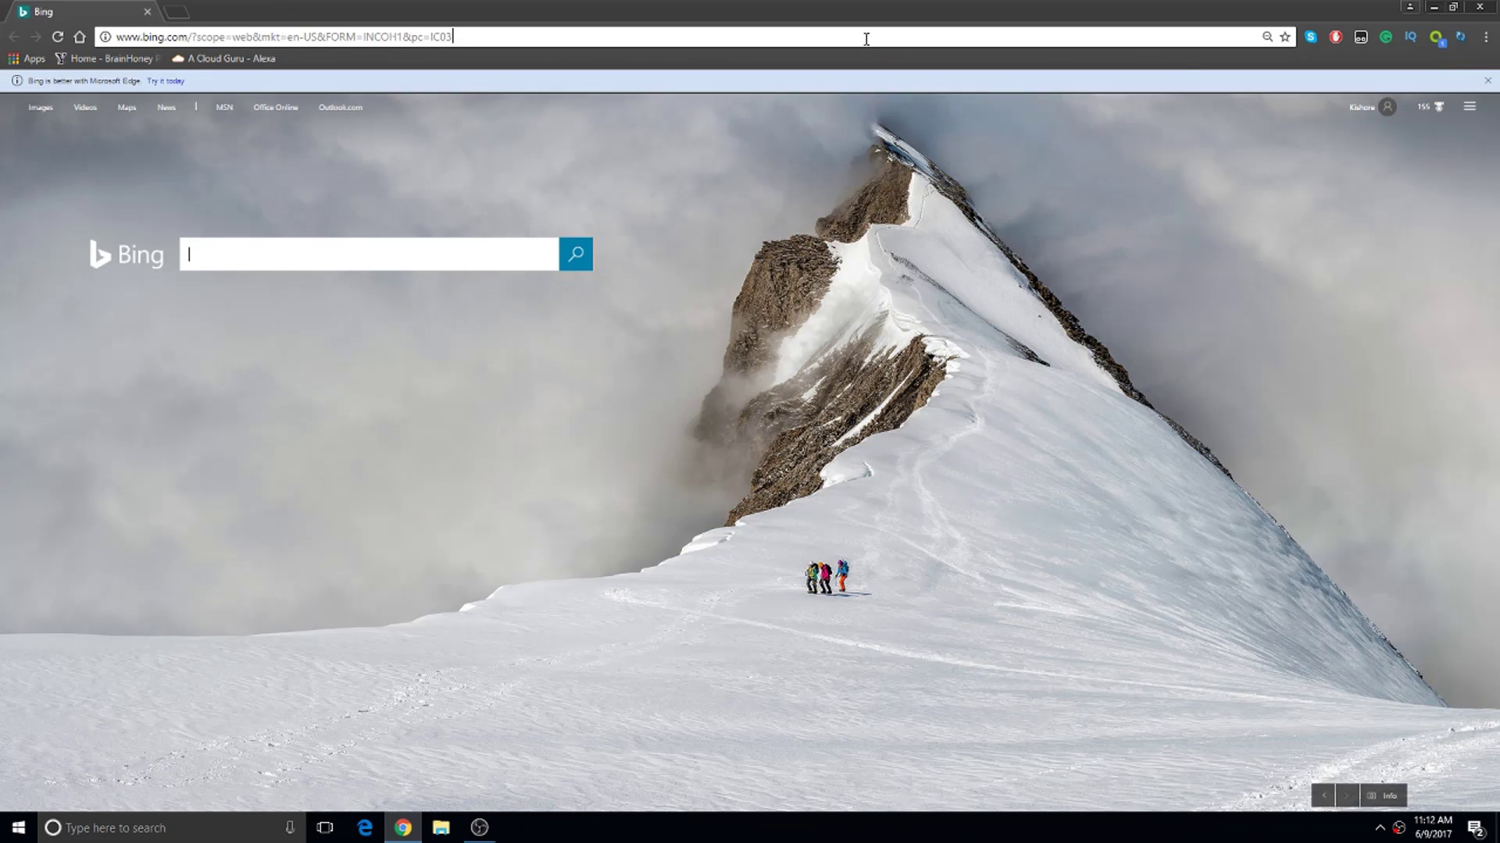
pyautogui.click(867, 36)
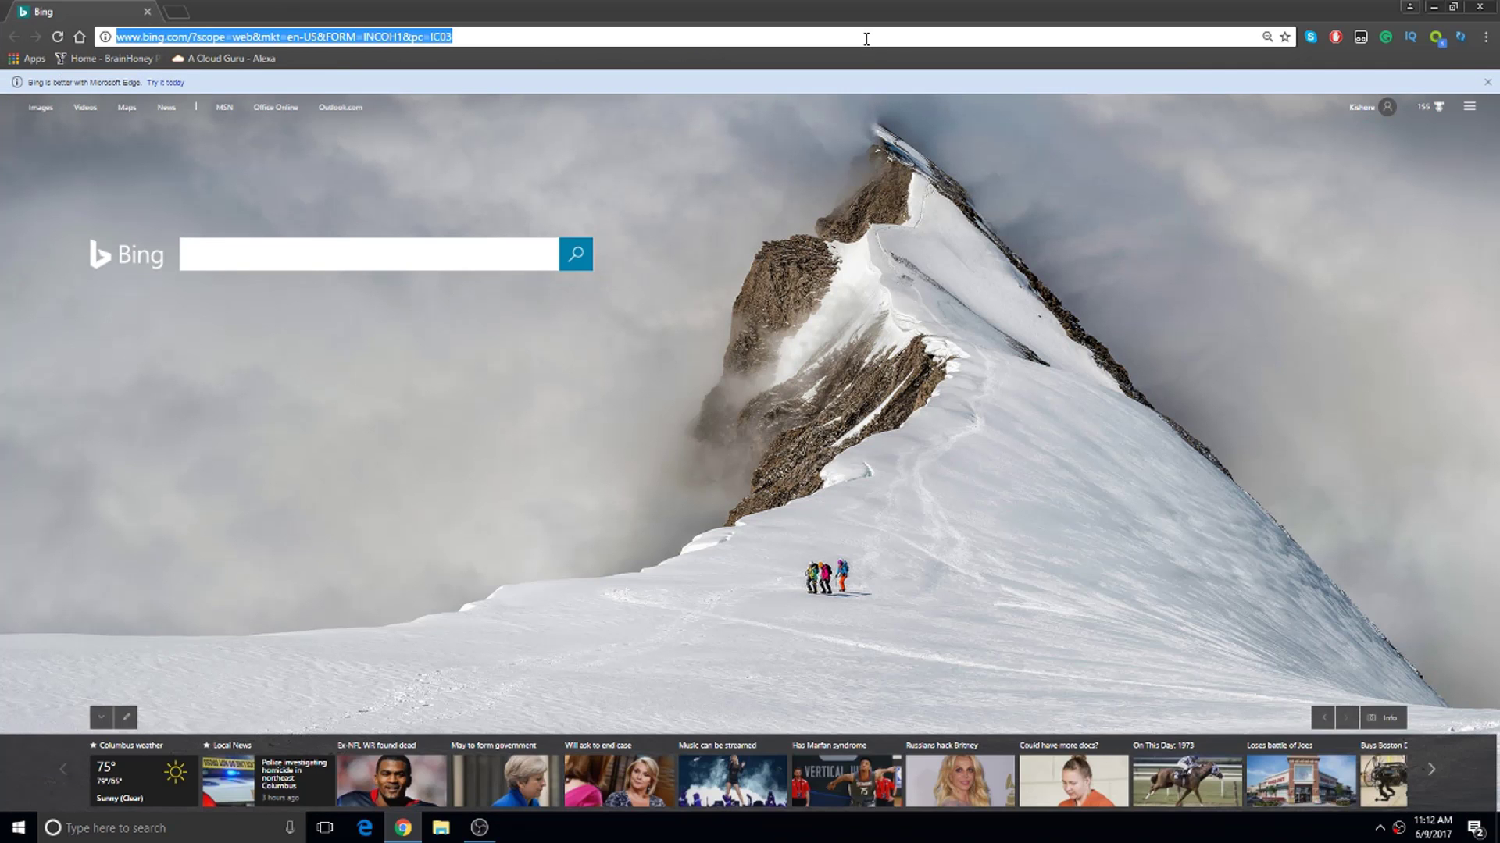
pyautogui.write('https://www.getpaint.net/')
pyautogui.moveTo(262, 33)
pyautogui.mouseDown()
pyautogui.moveTo(116, 37)
pyautogui.moveTo(282, 18)
pyautogui.mouseUp()
pyautogui.press('Return')
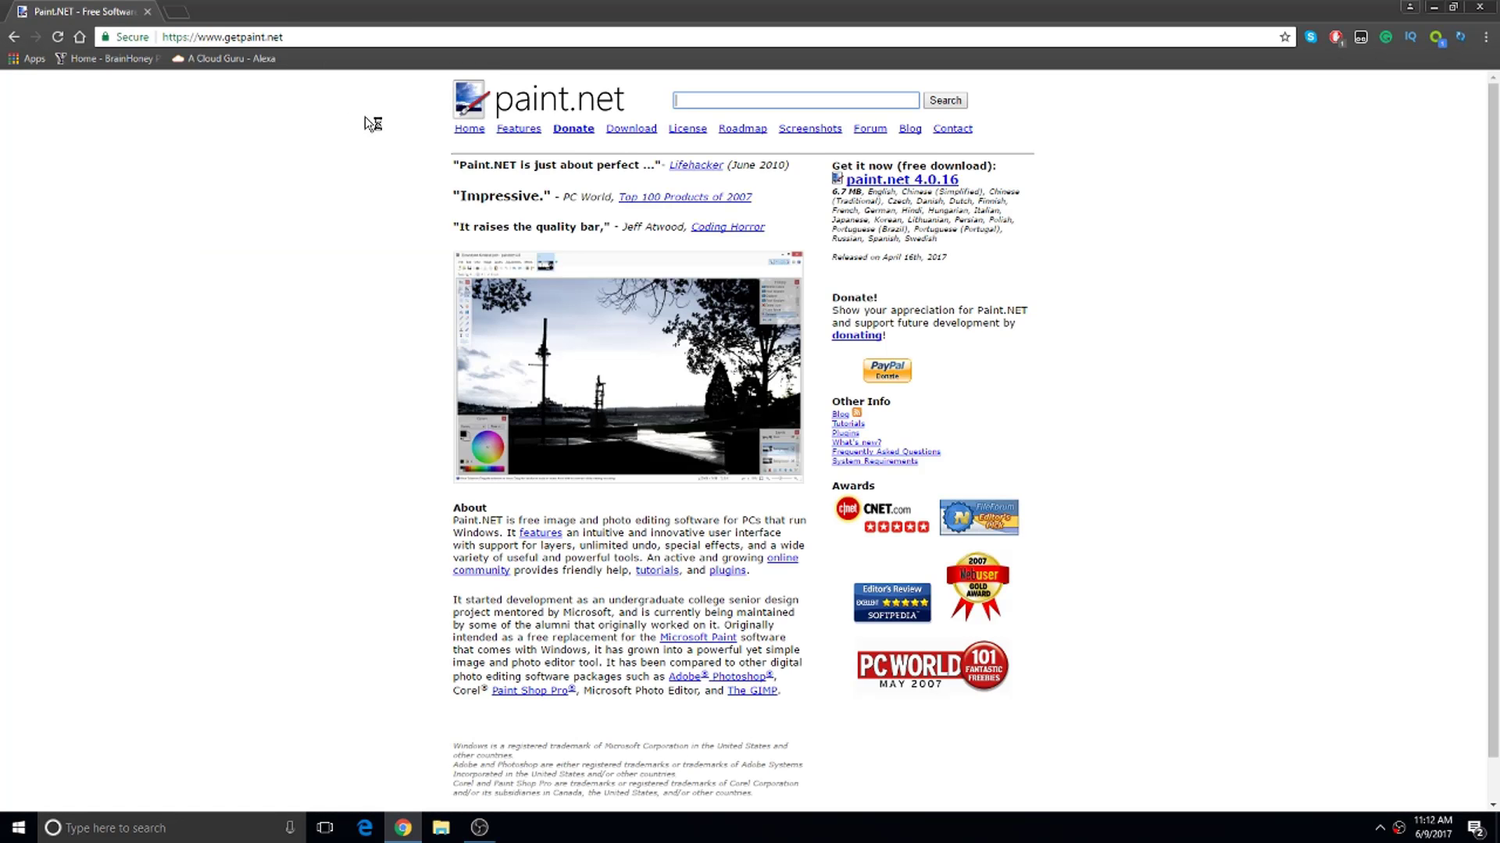
# Open the paint.net 4.0.16 download page, review the minimum system requirements, and download the installer from dotPDN
pyautogui.moveTo(826, 166); pyautogui.dragTo(998, 161)
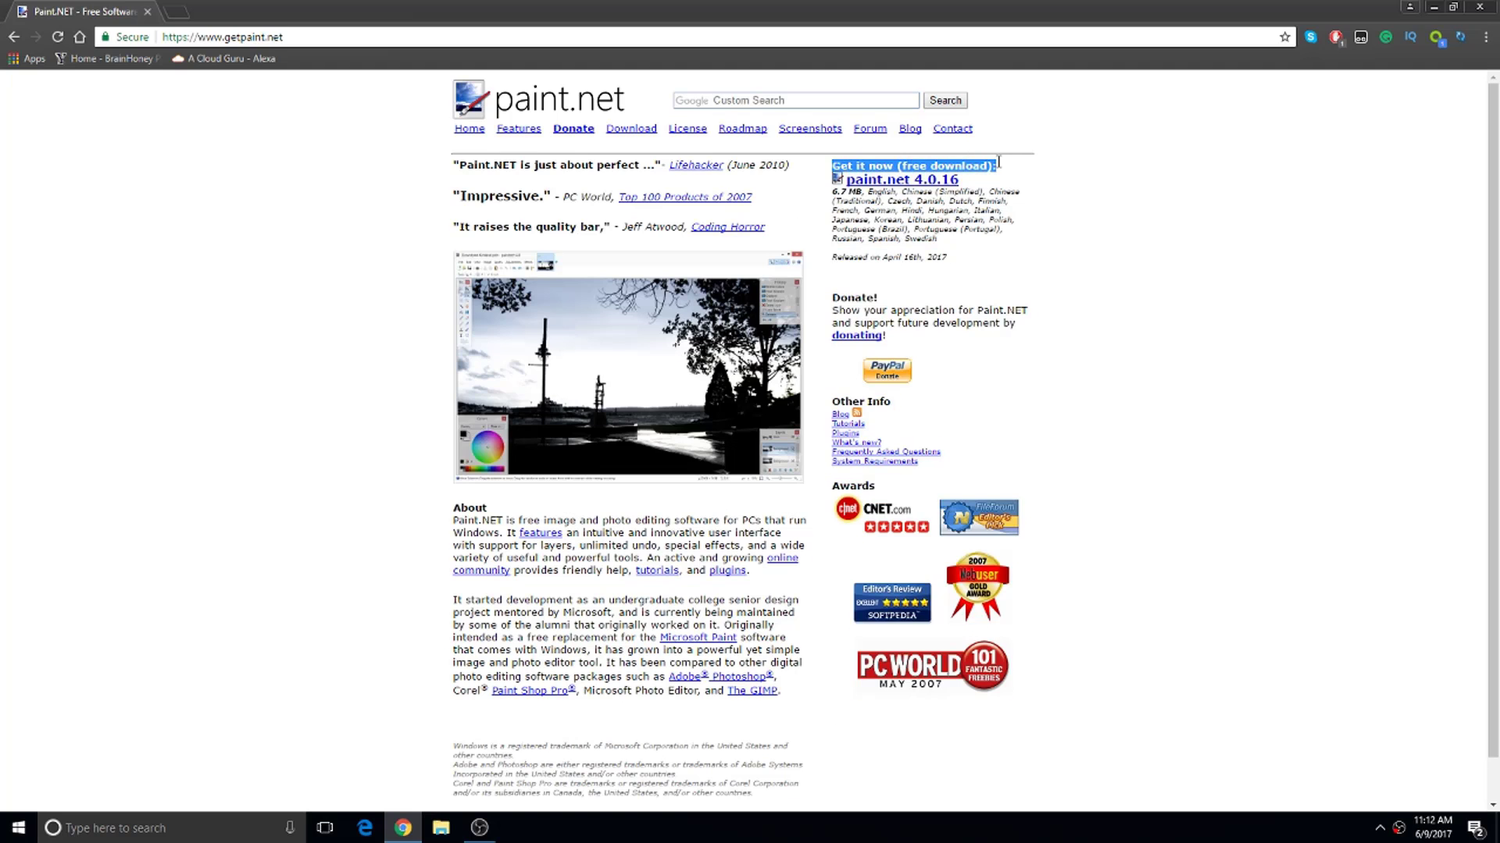
pyautogui.click(1015, 173)
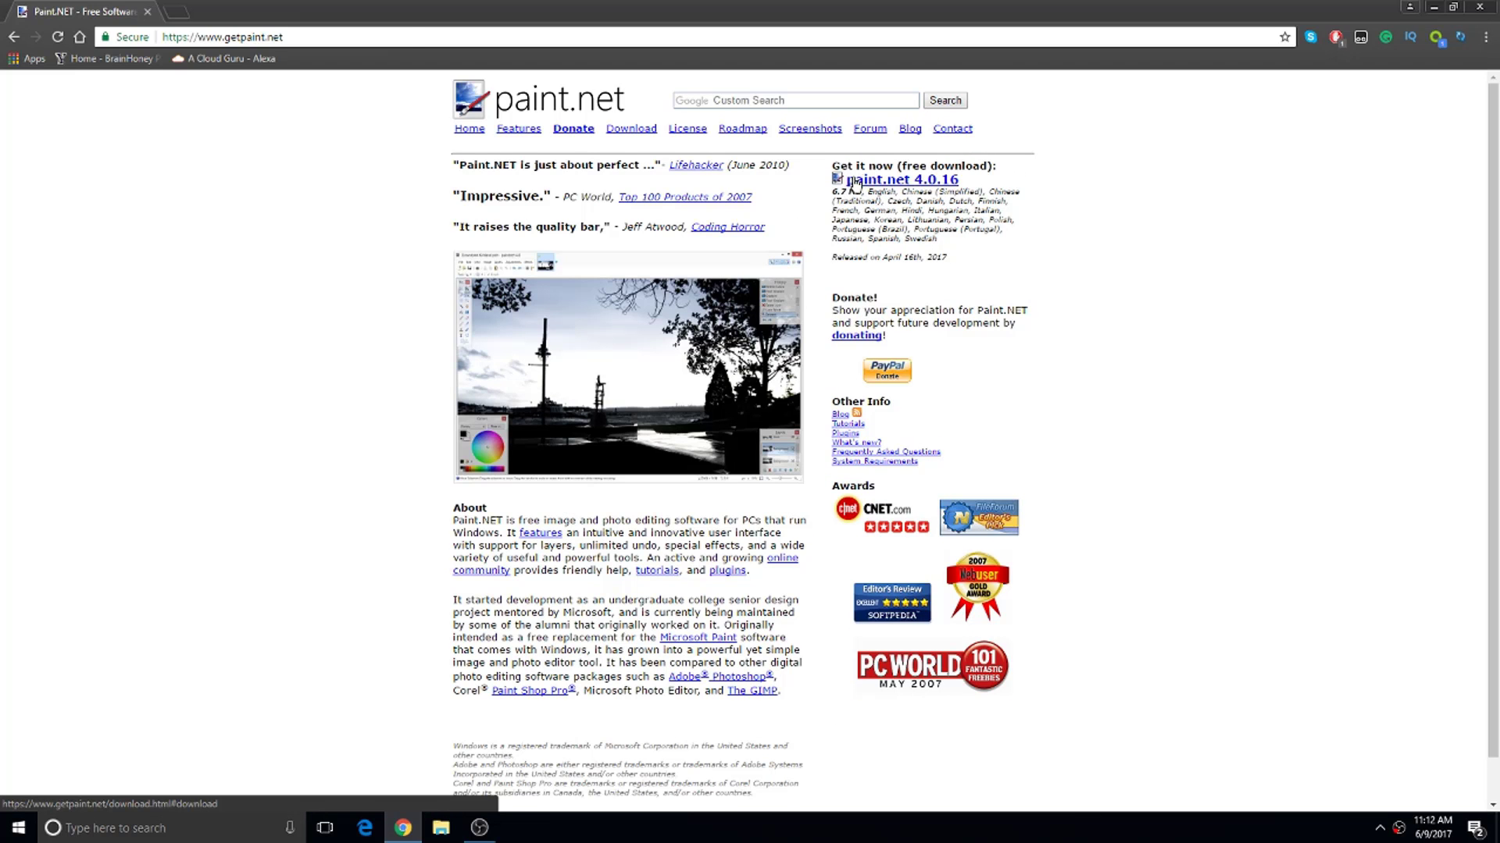
pyautogui.click(881, 184)
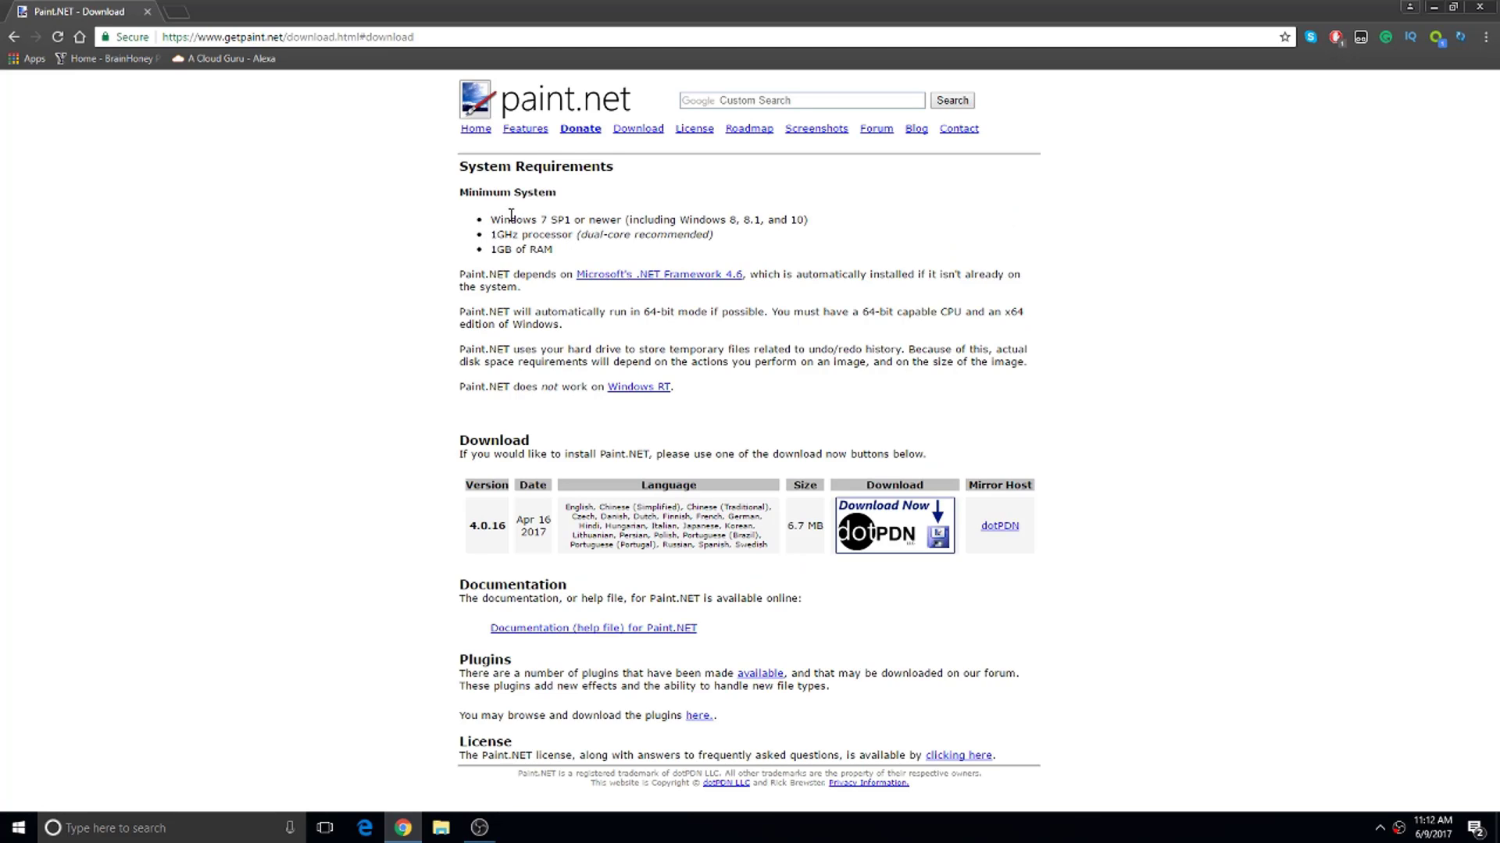
pyautogui.moveTo(464, 216); pyautogui.dragTo(632, 246)
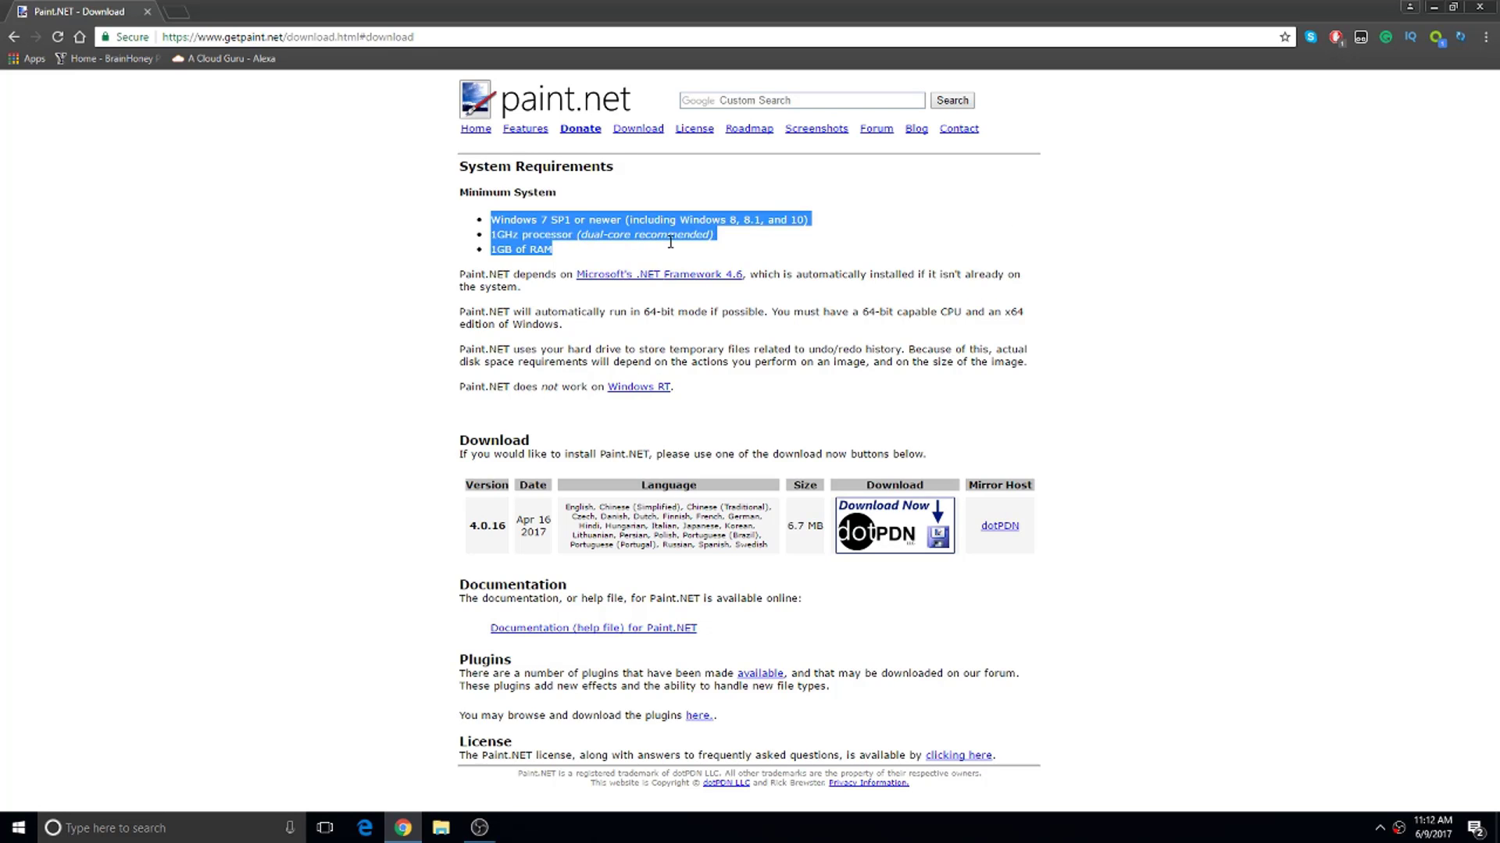
pyautogui.click(805, 255)
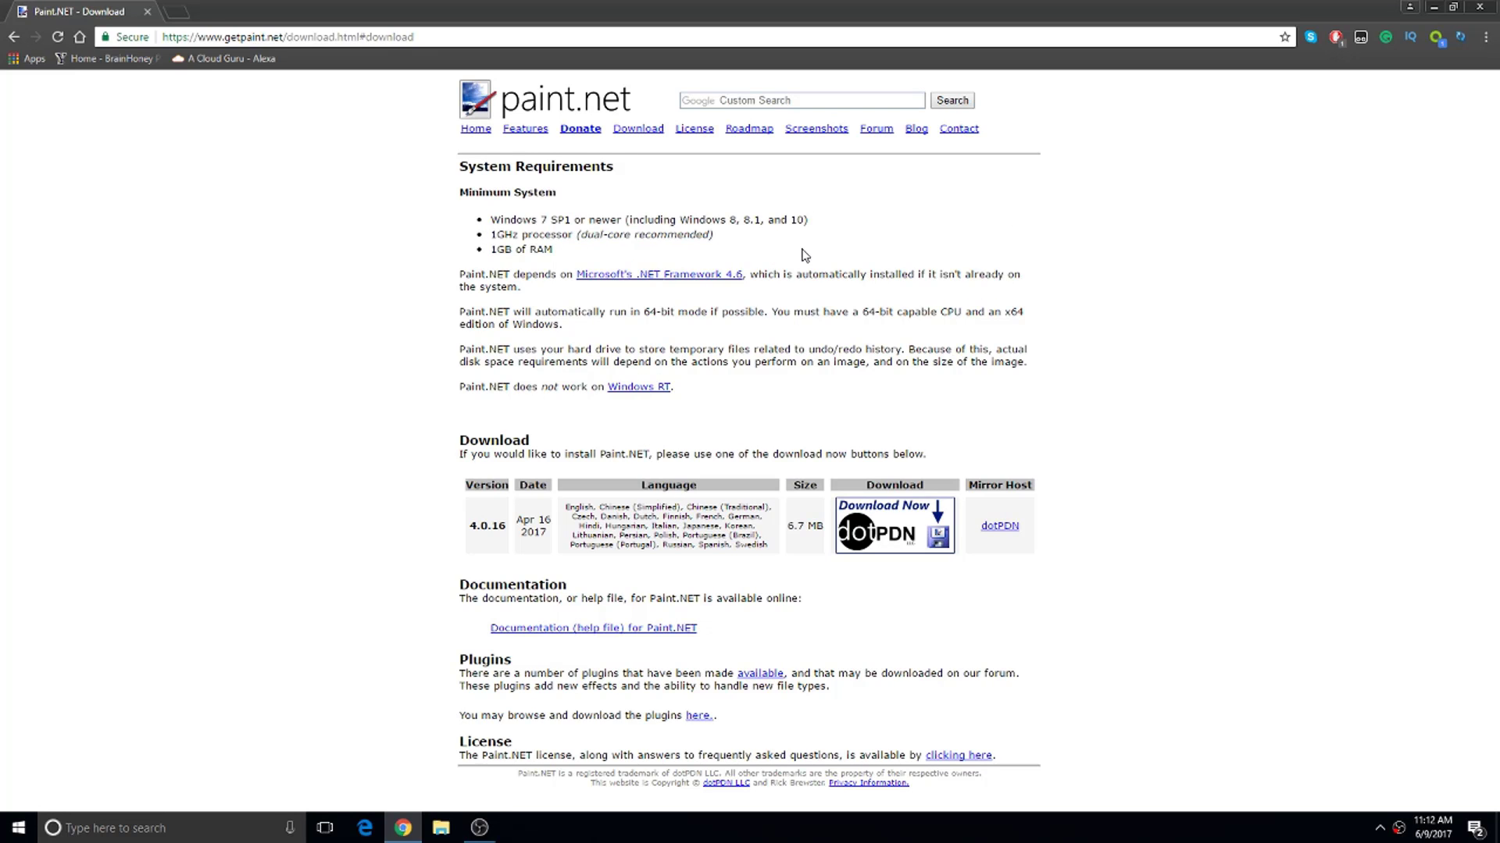
pyautogui.click(921, 535)
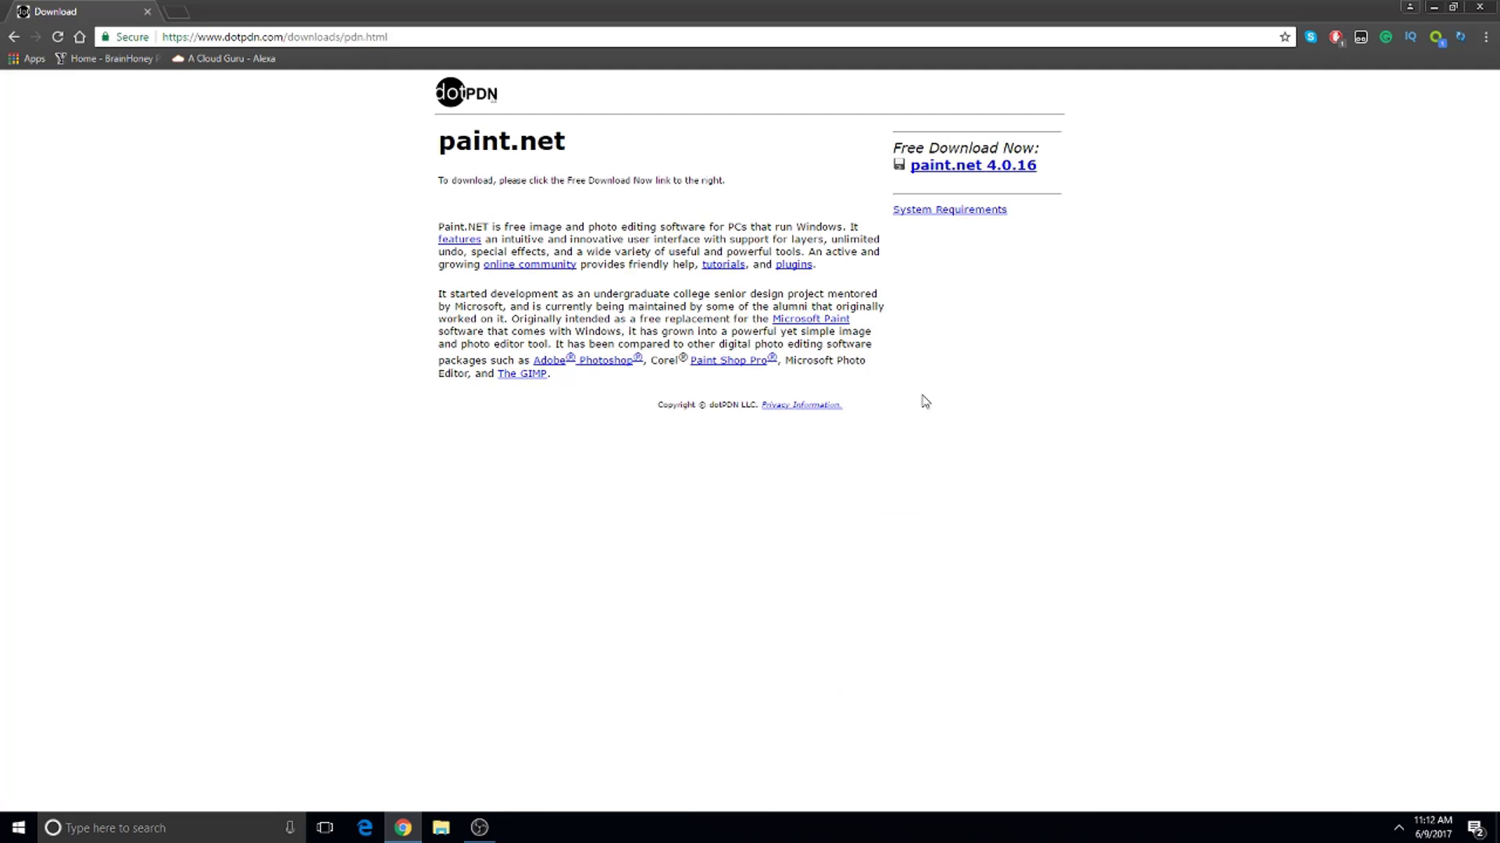
pyautogui.click(956, 170)
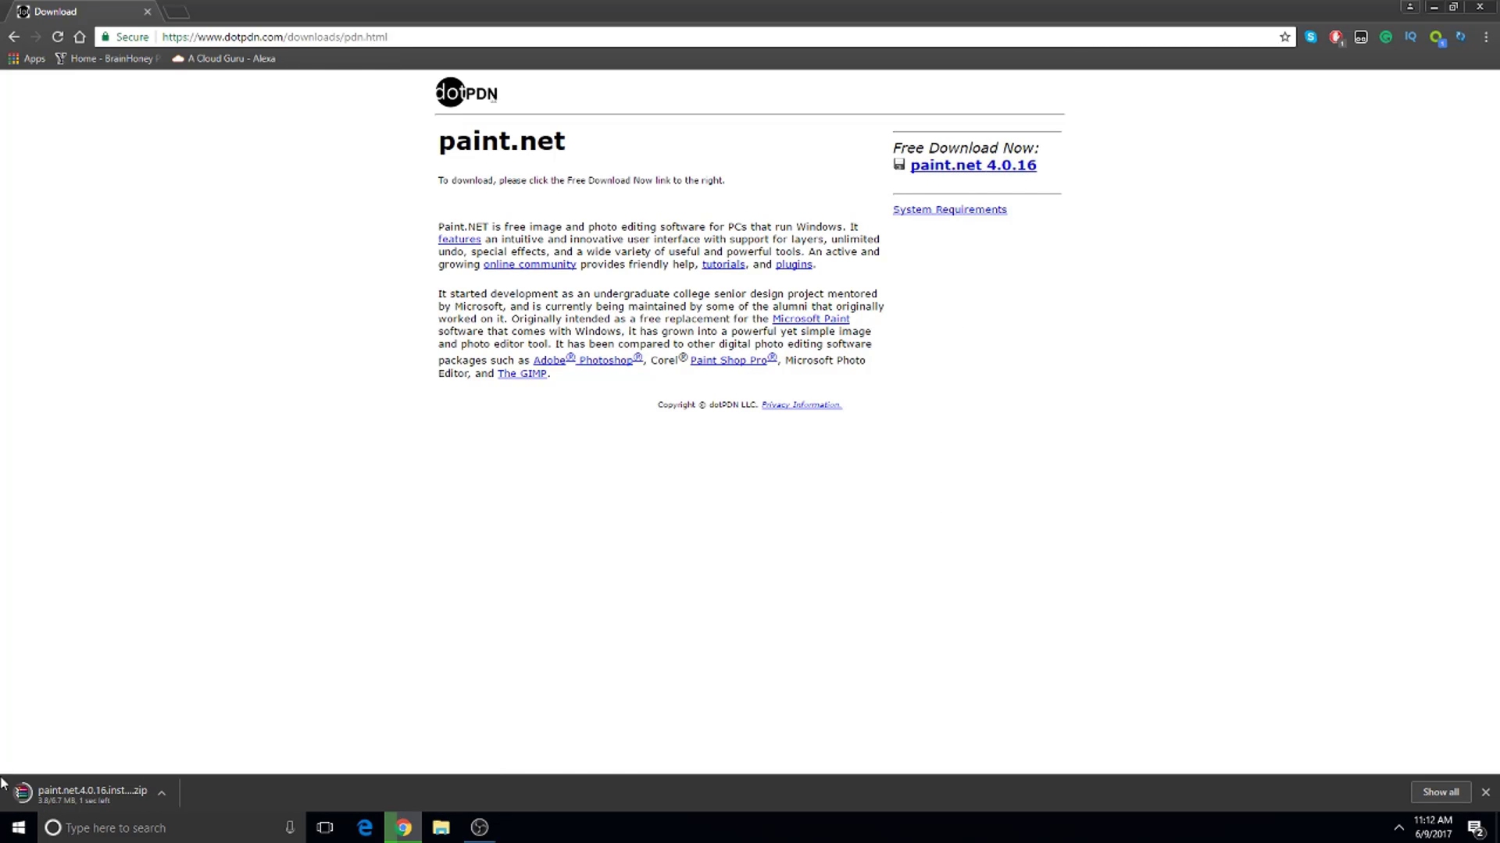
# Run the paint.net installer from the downloaded zip archive, using the Express method and accepting the license agreement
pyautogui.click(86, 792)
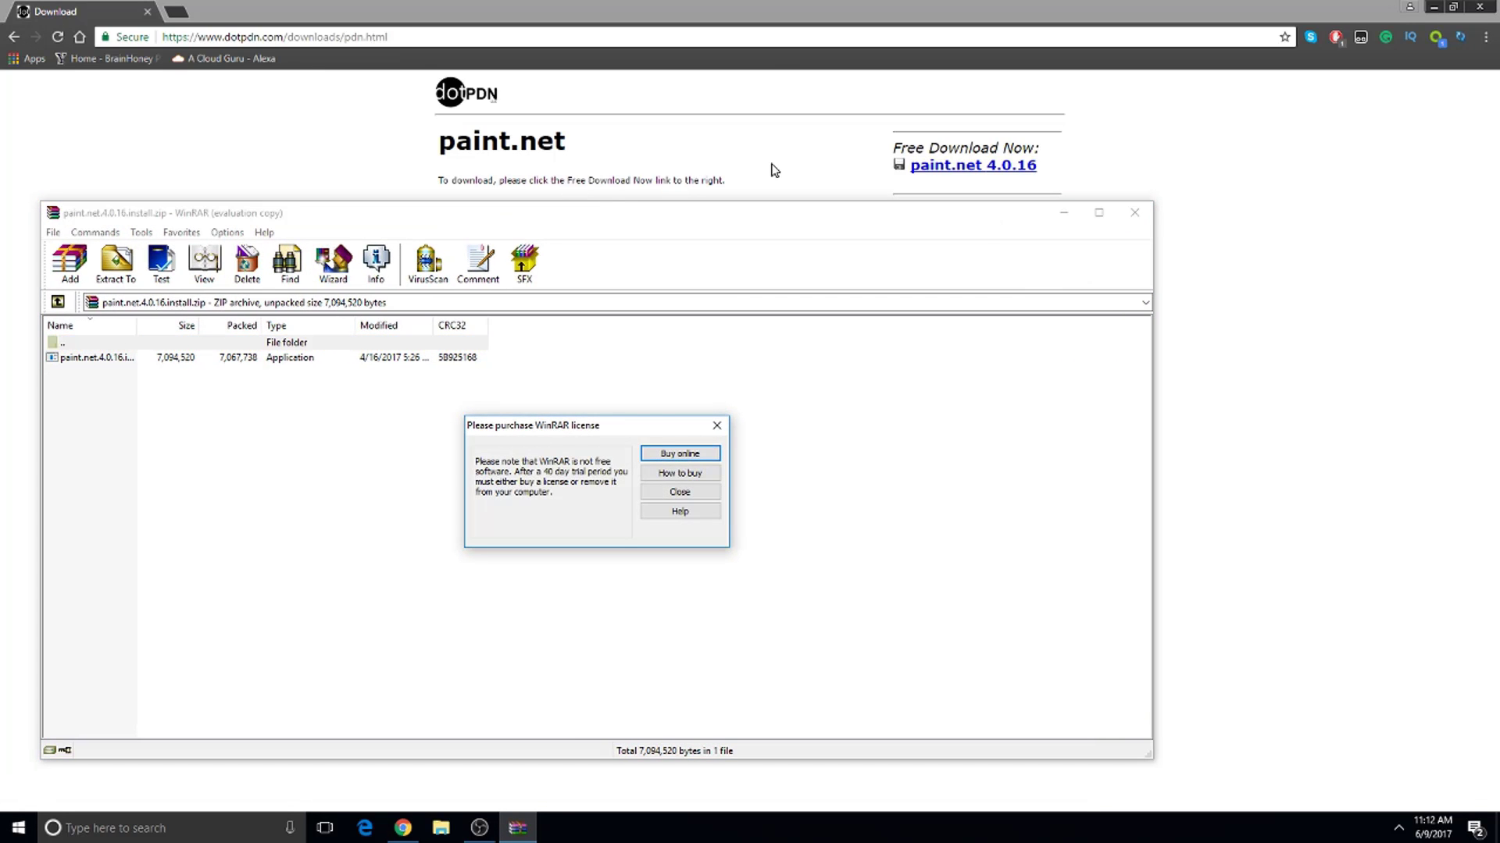
pyautogui.click(715, 423)
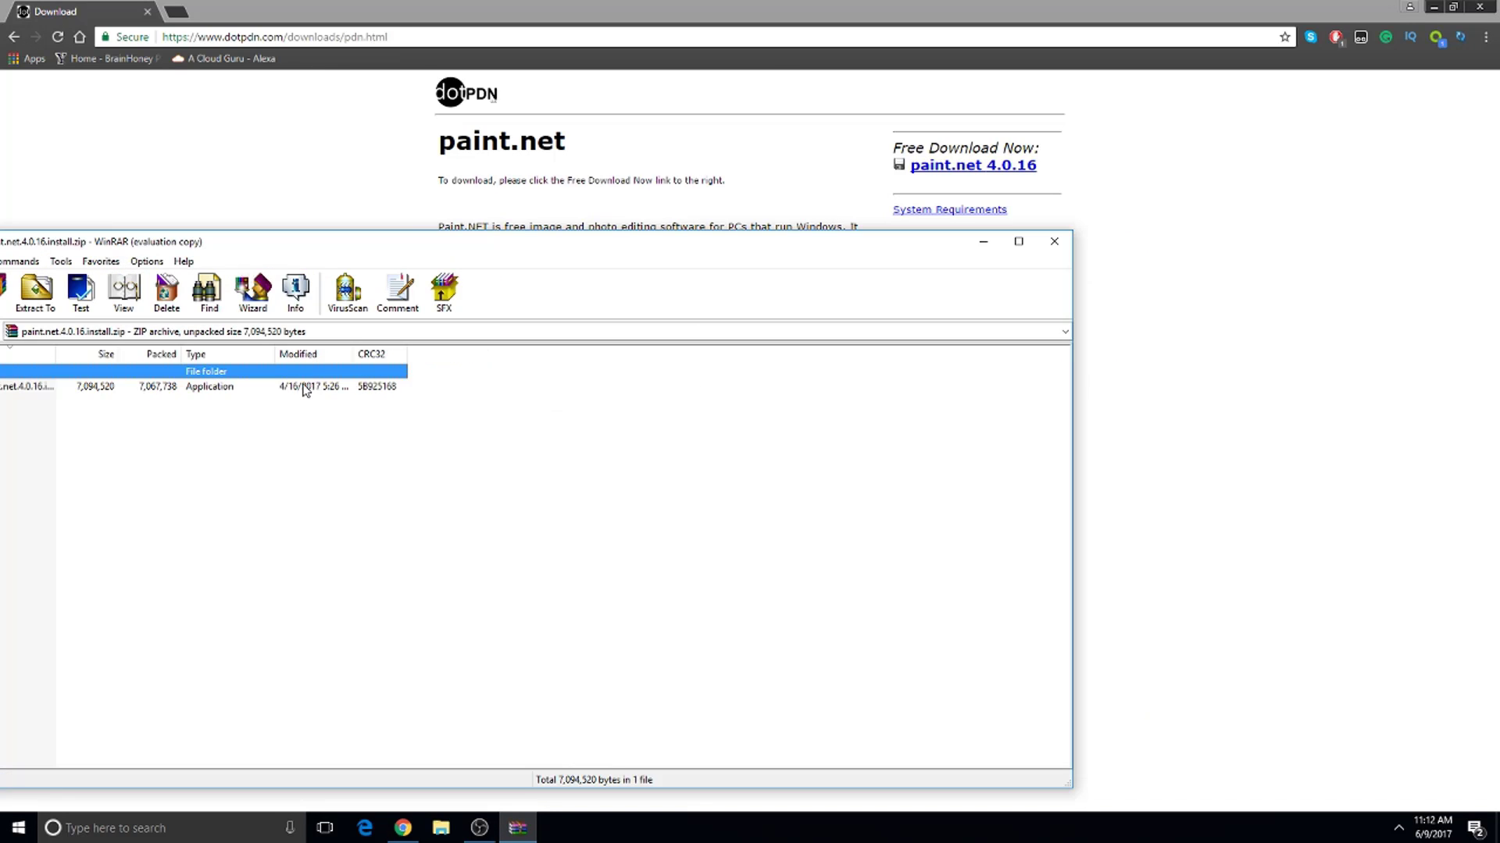
pyautogui.doubleClick(304, 386)
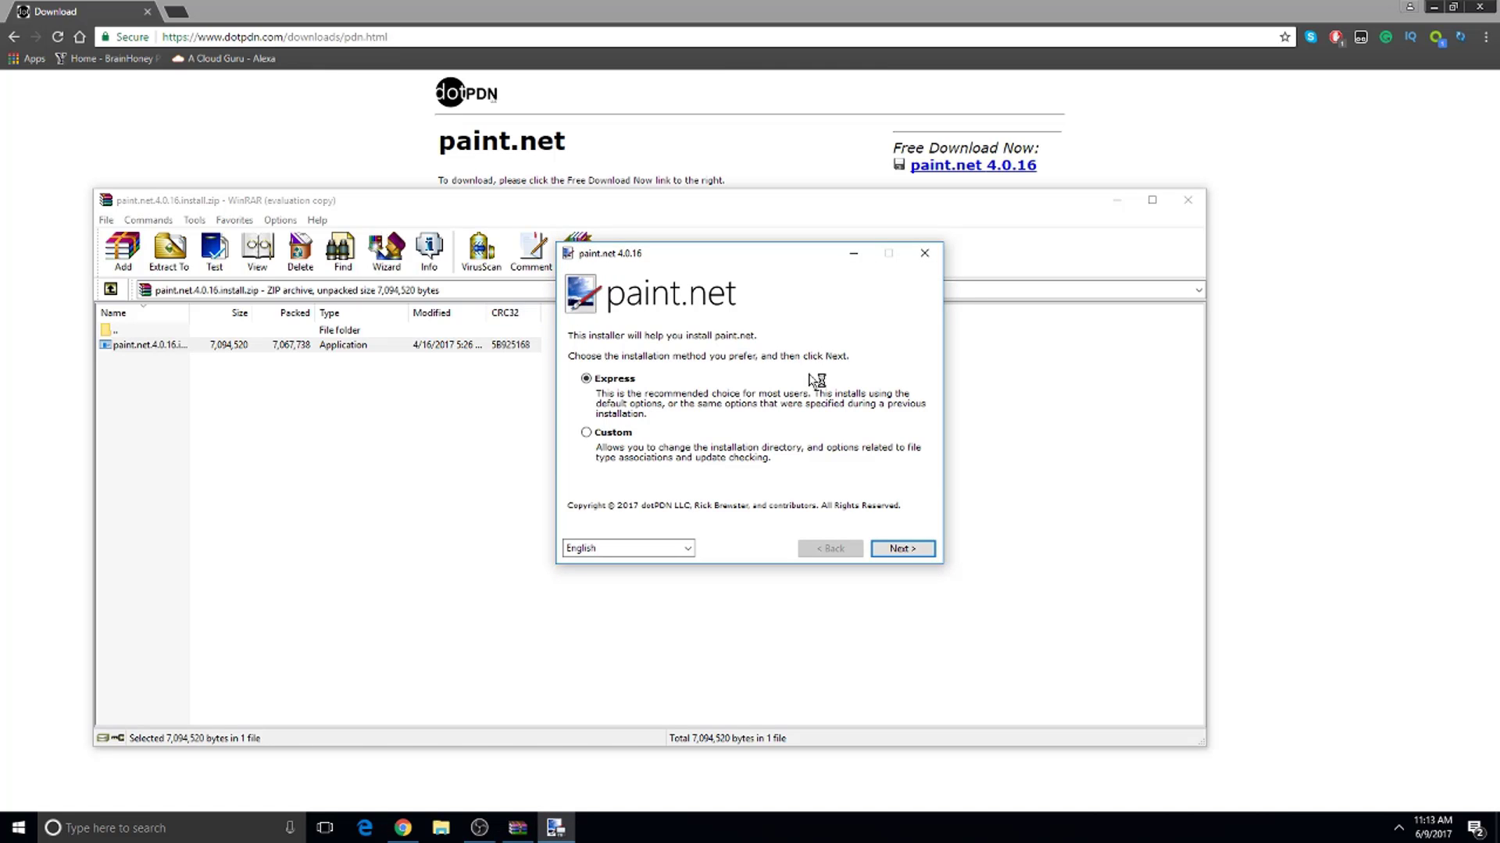
pyautogui.click(897, 548)
pyautogui.click(697, 518)
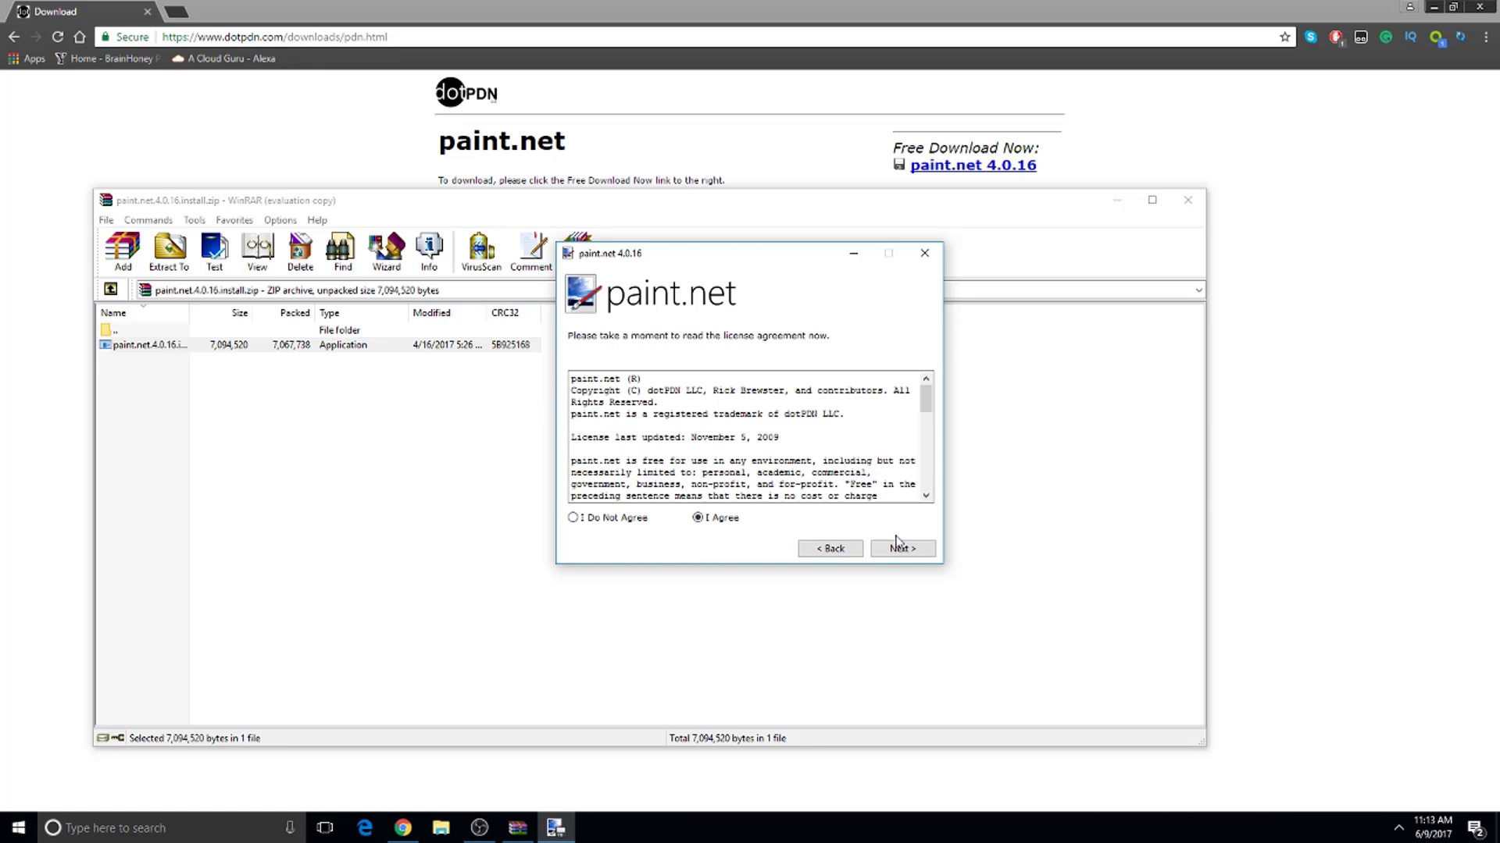
pyautogui.click(902, 548)
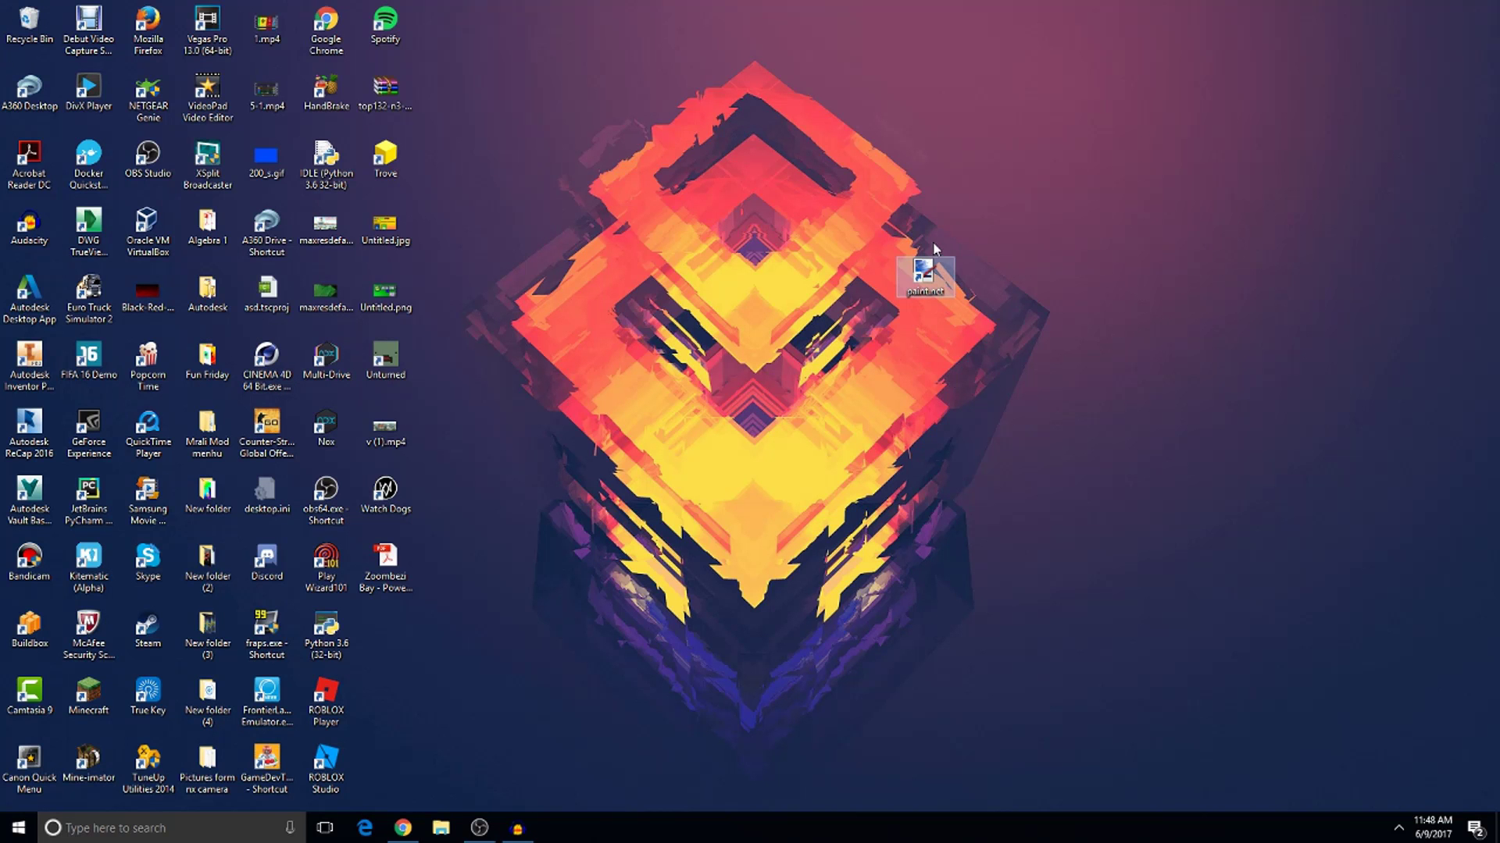
# Launch paint.net, create a new 1280 × 720 pixel image, and move the Colors window off the canvas to its left side
pyautogui.doubleClick(943, 273)
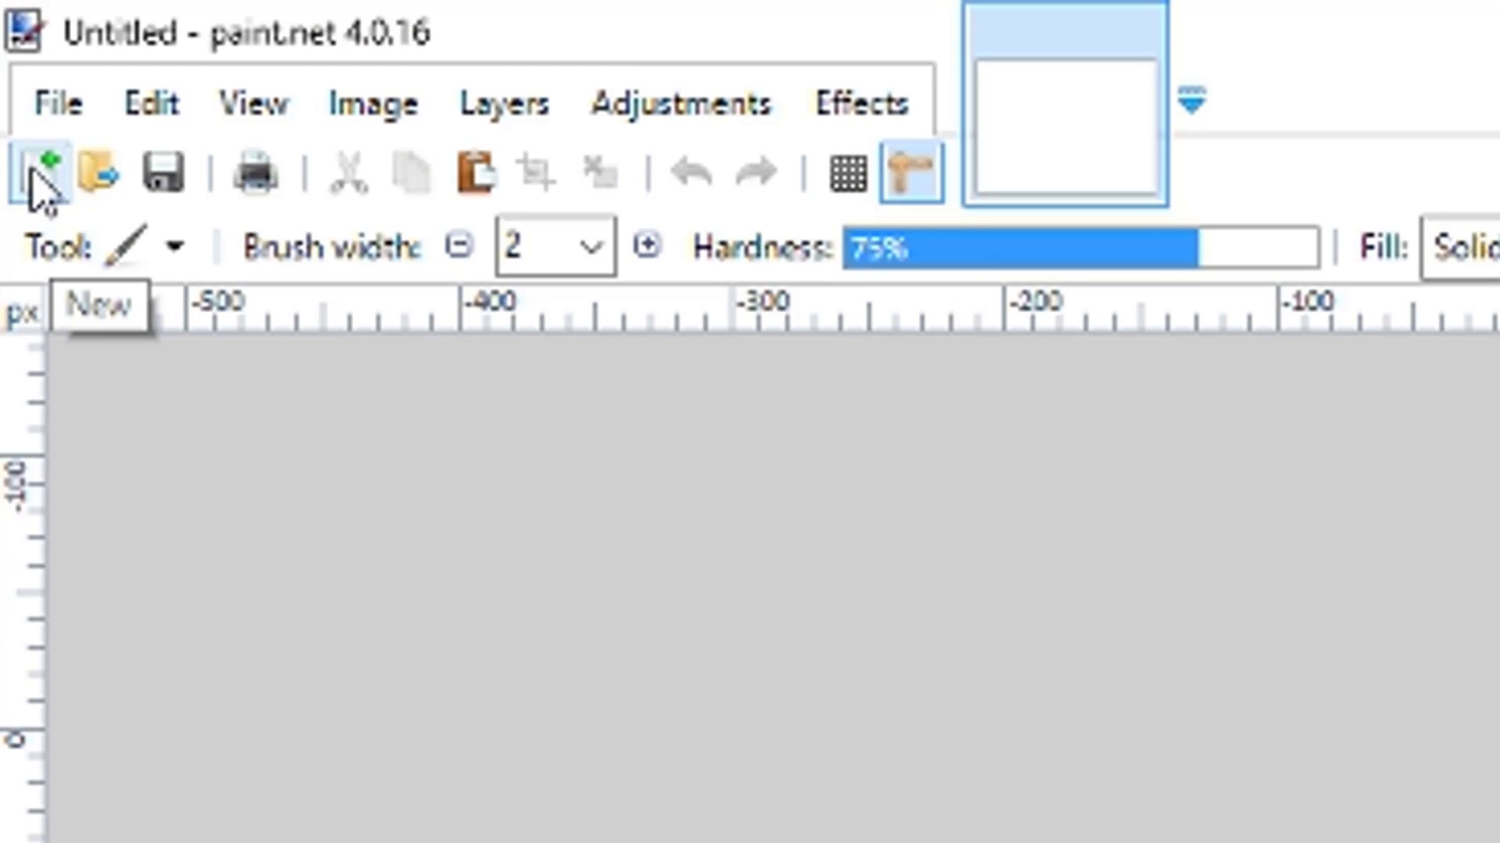
pyautogui.click(12, 50)
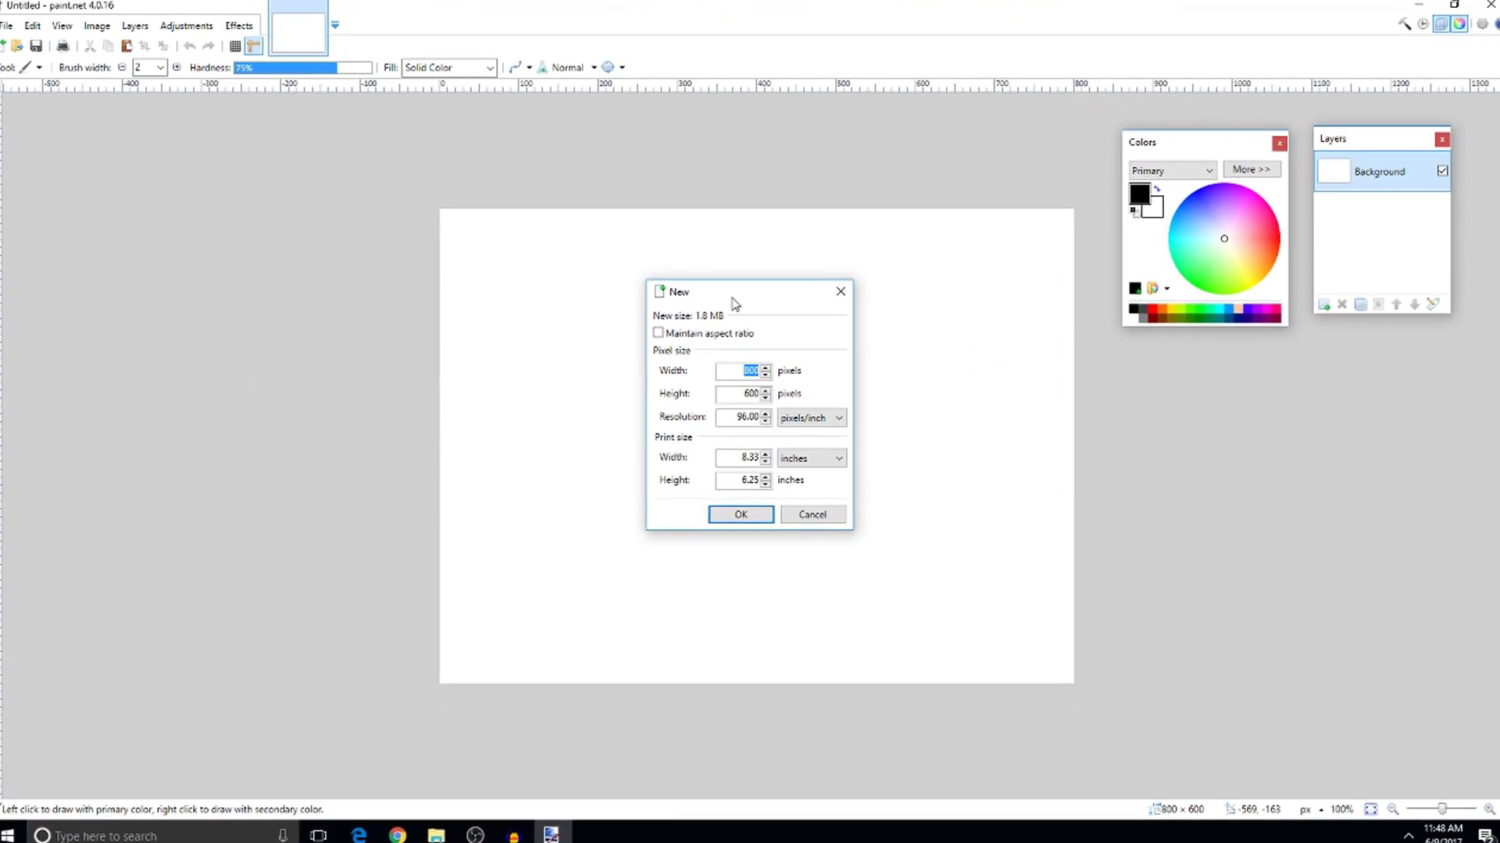
pyautogui.write('1280')
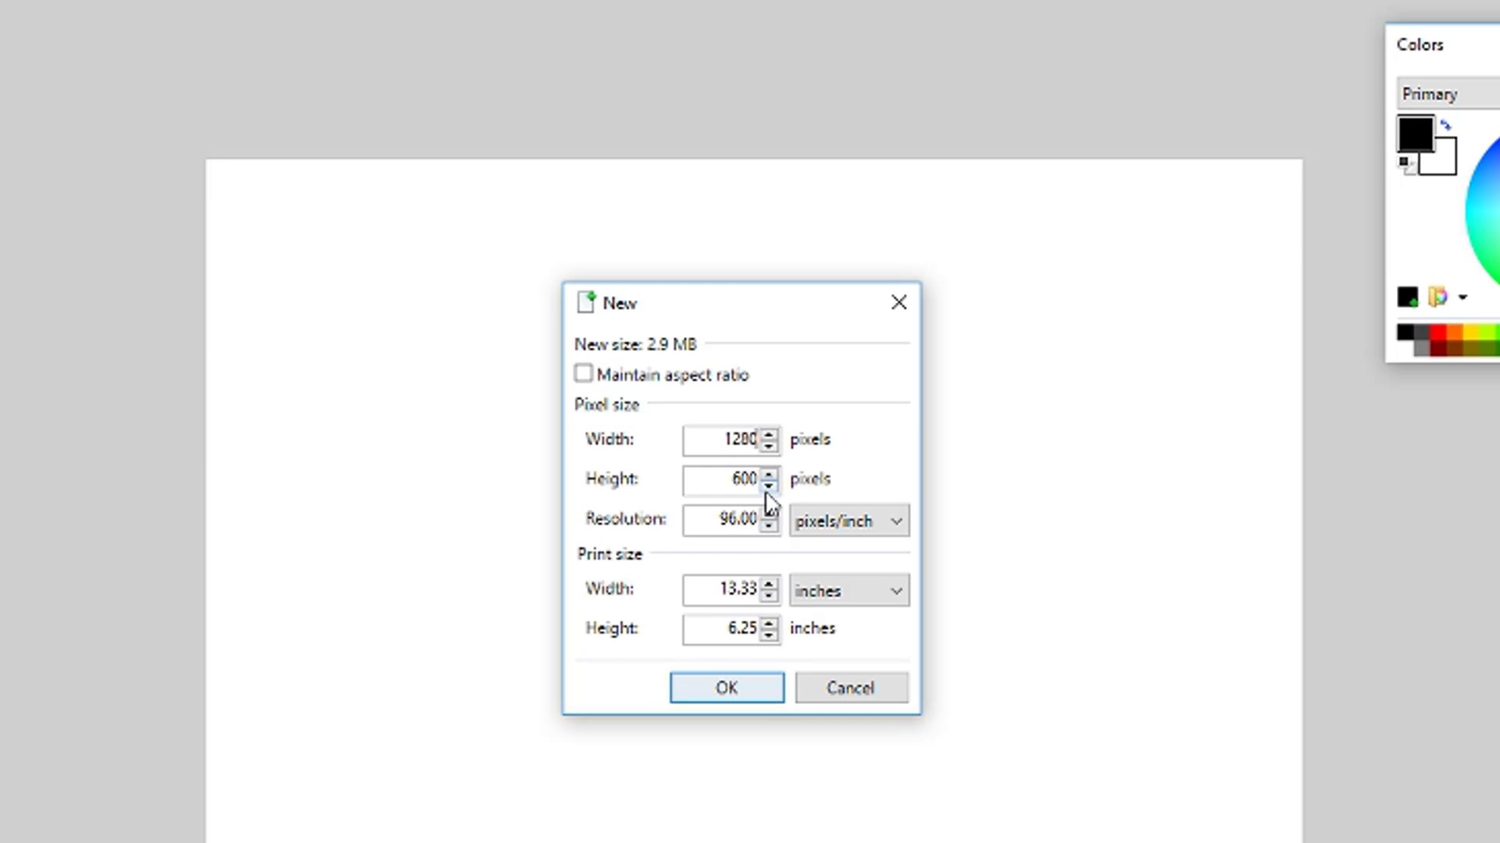
pyautogui.click(750, 479)
pyautogui.press('BackSpace')
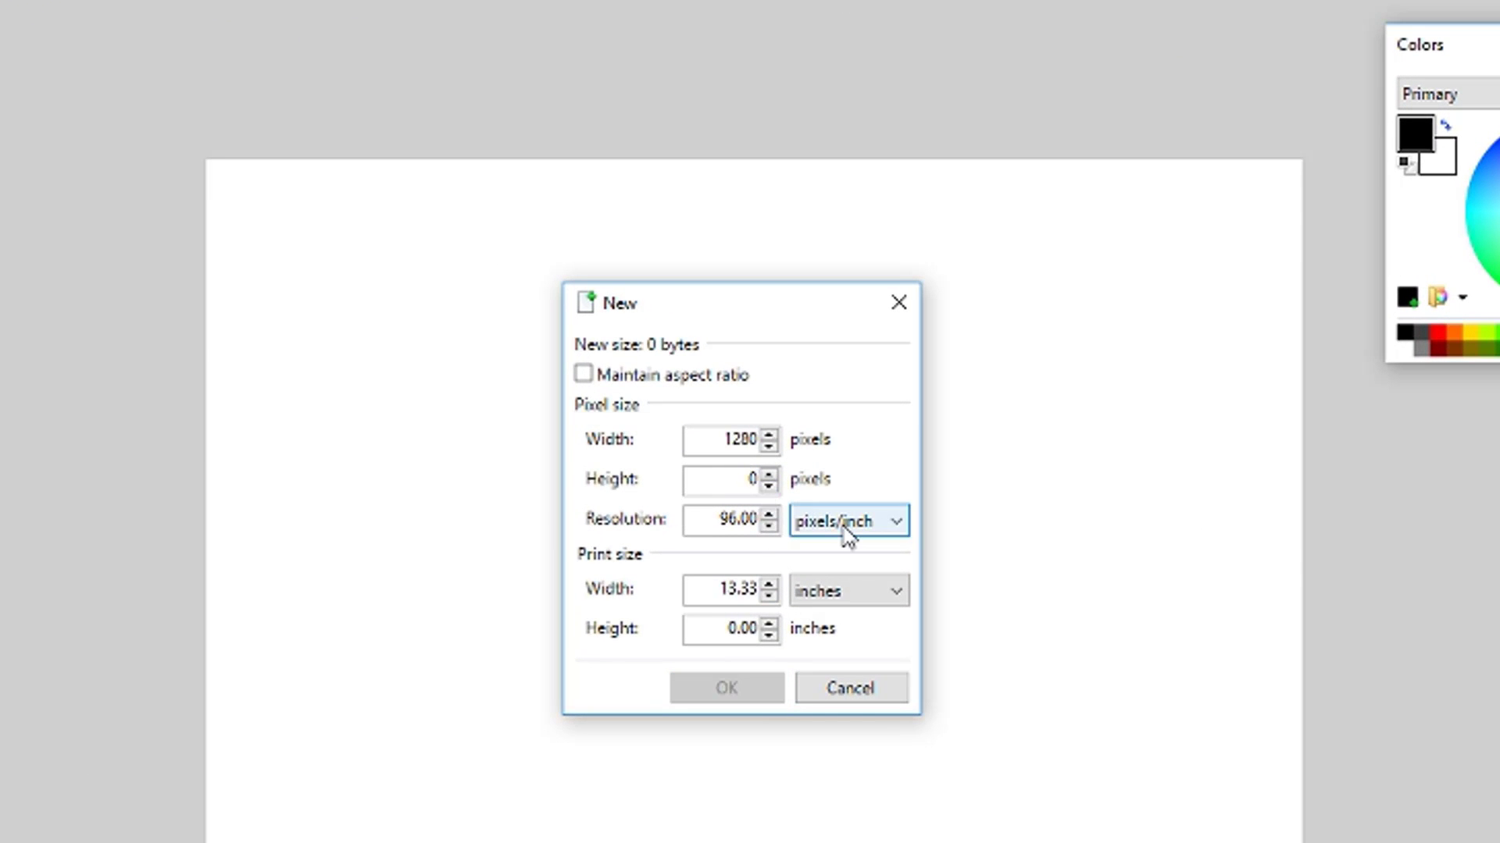
pyautogui.press('BackSpace')
pyautogui.write('720')
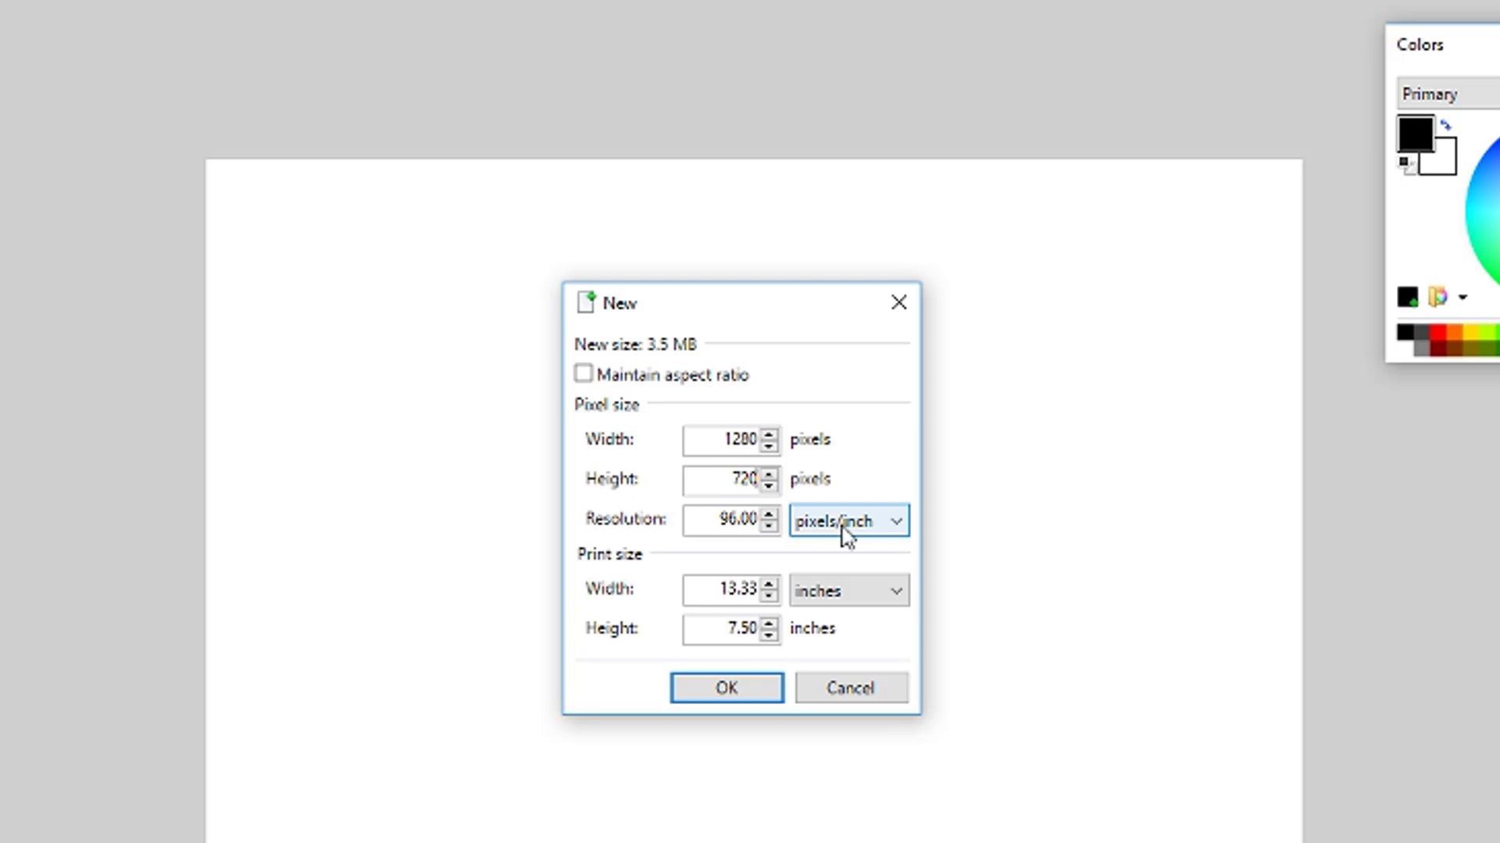
pyautogui.click(738, 690)
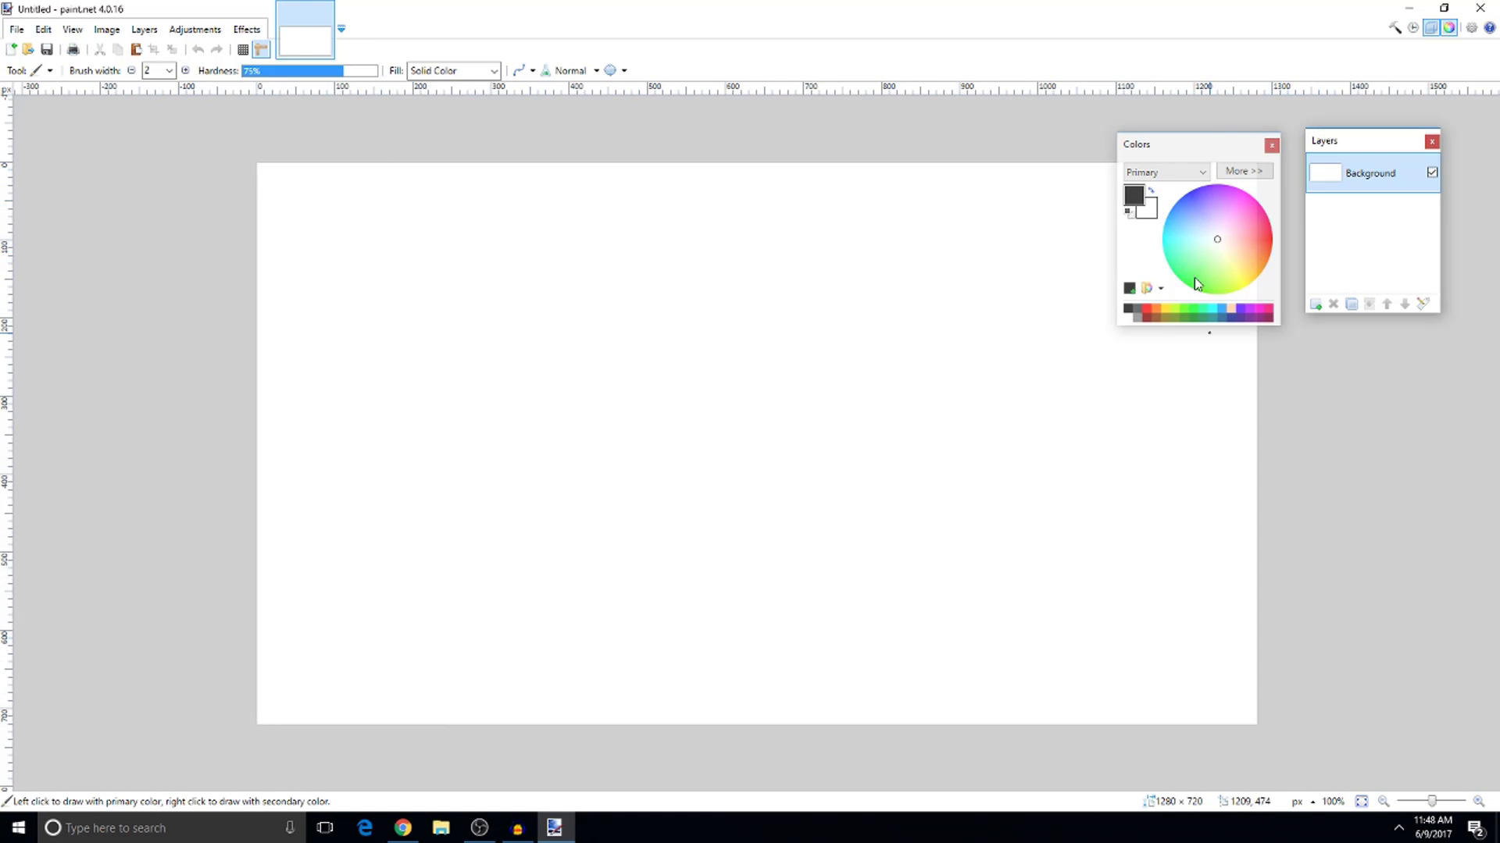
pyautogui.moveTo(1178, 148); pyautogui.dragTo(102, 162)
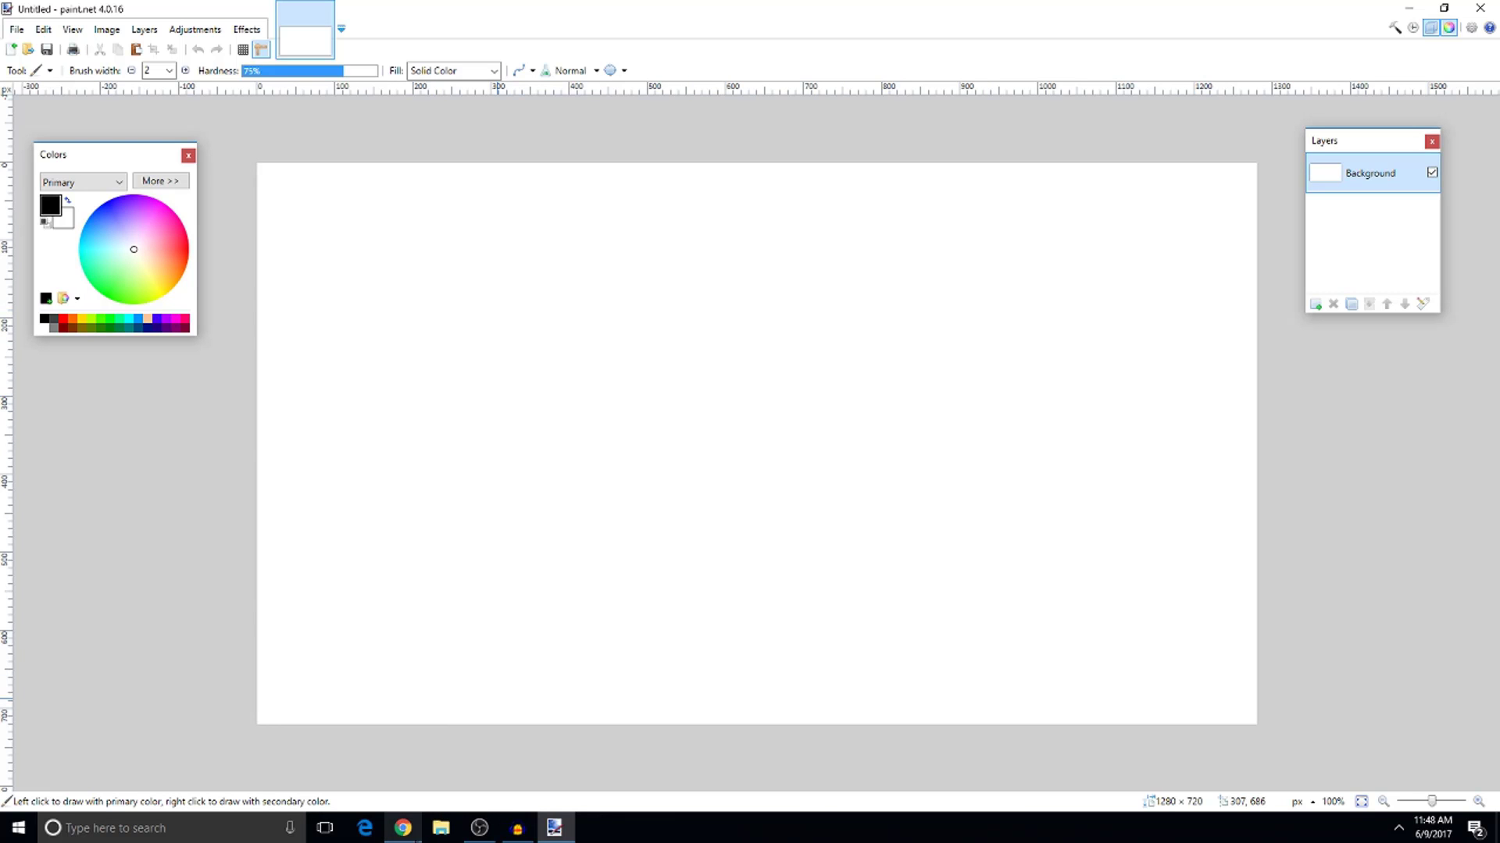
# Switch to Google Chrome and search Google Images for "sunburst background"
pyautogui.click(403, 828)
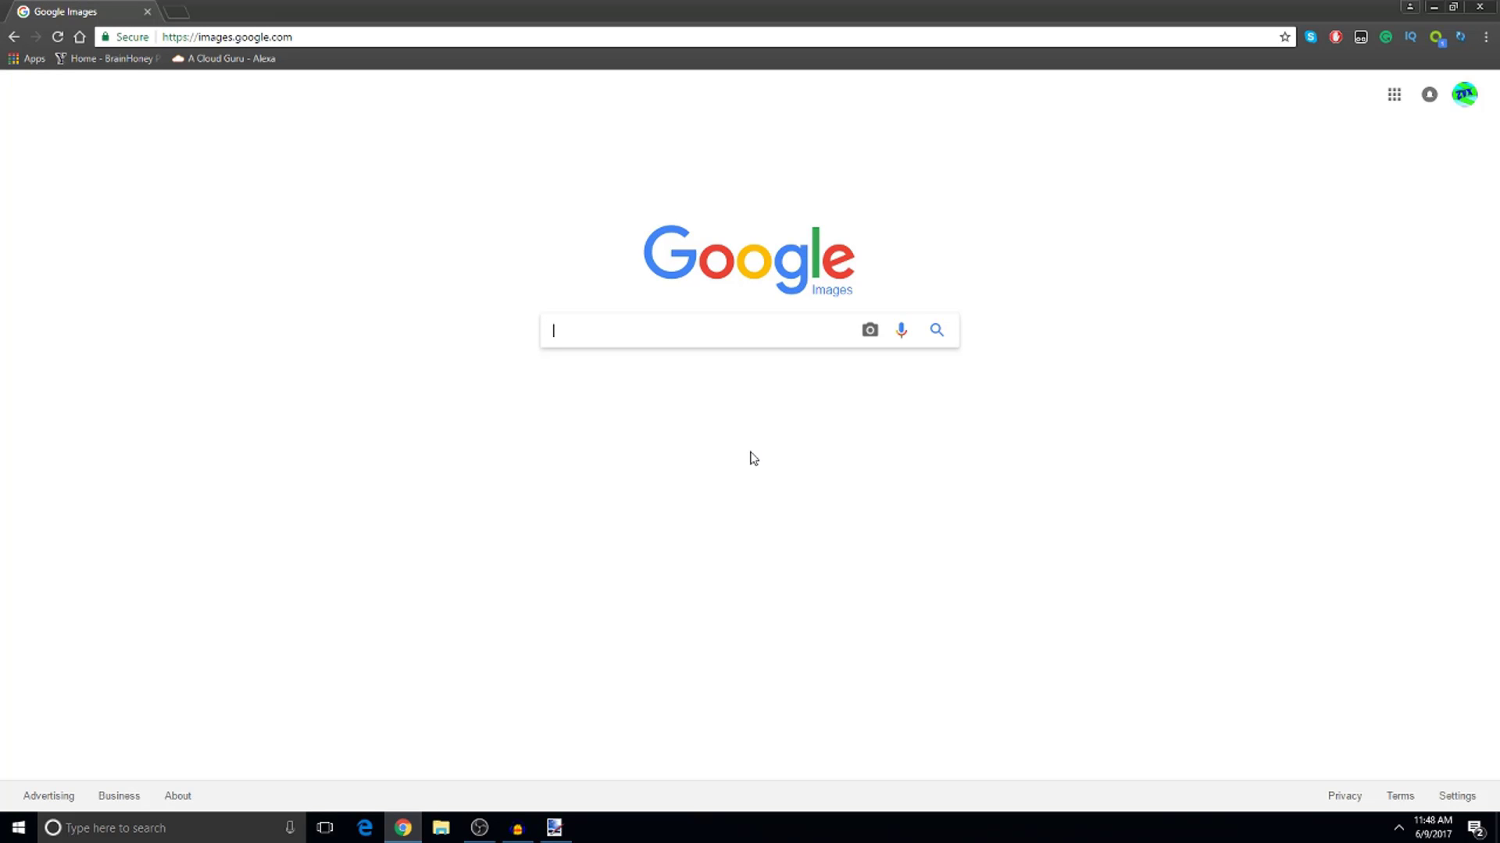
pyautogui.write('sun')
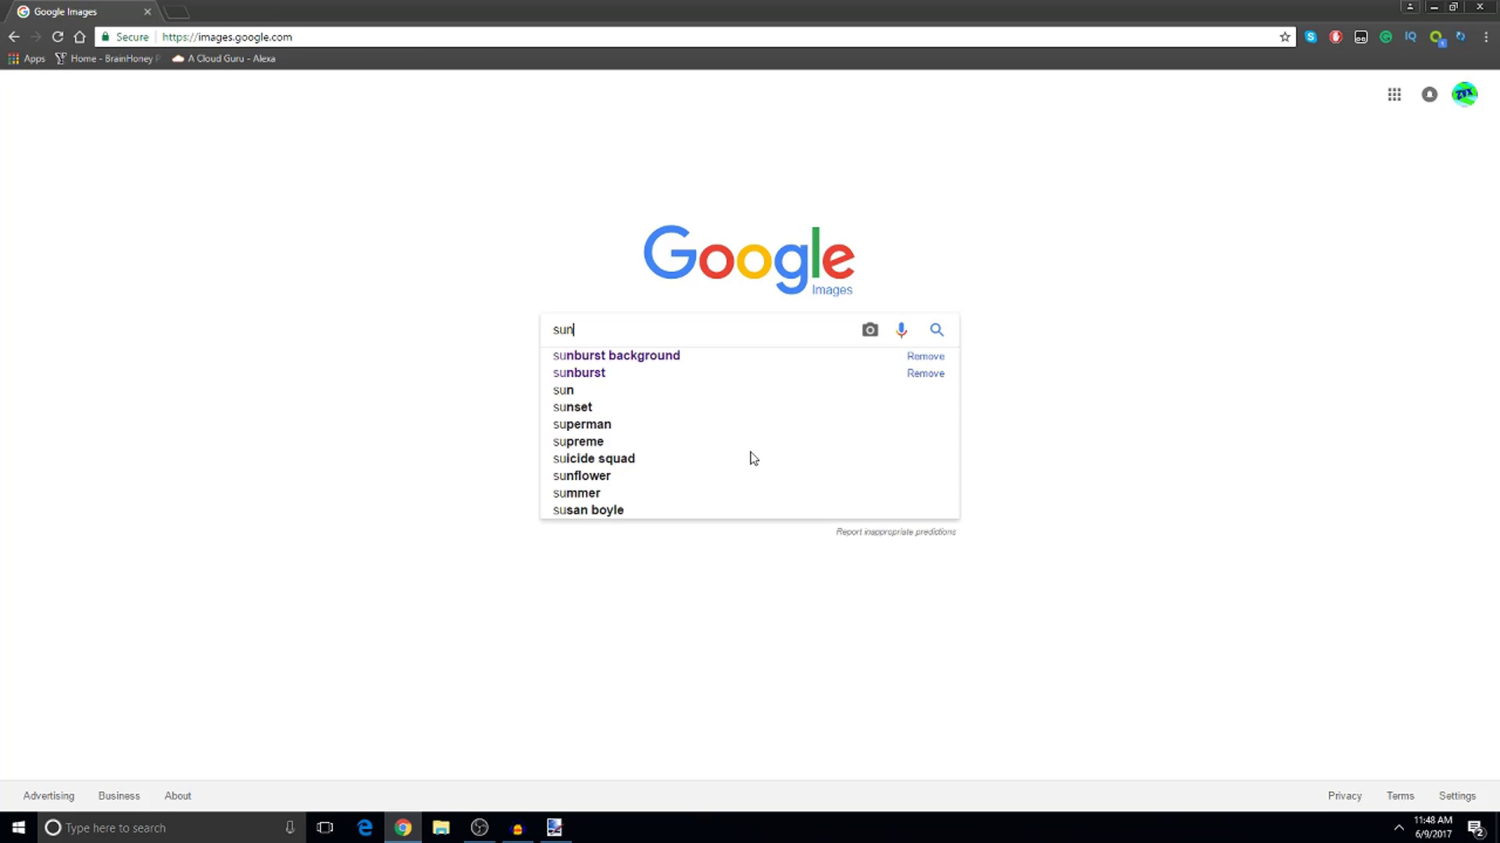
pyautogui.press('Down')
pyautogui.press('Return')
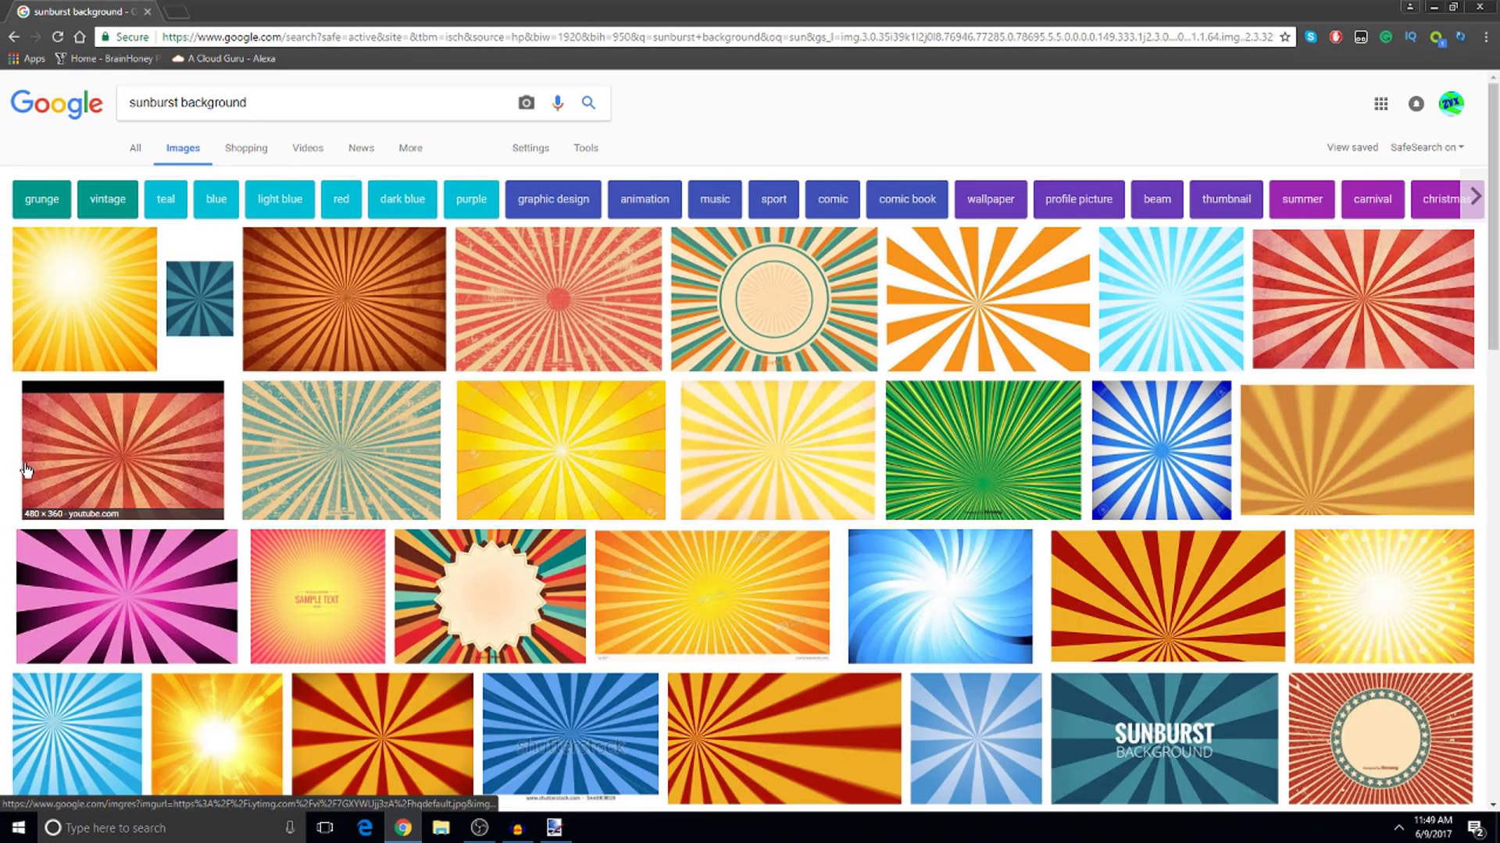
# Preview the first yellow sunburst result and restrict the image results to Large size
pyautogui.click(117, 343)
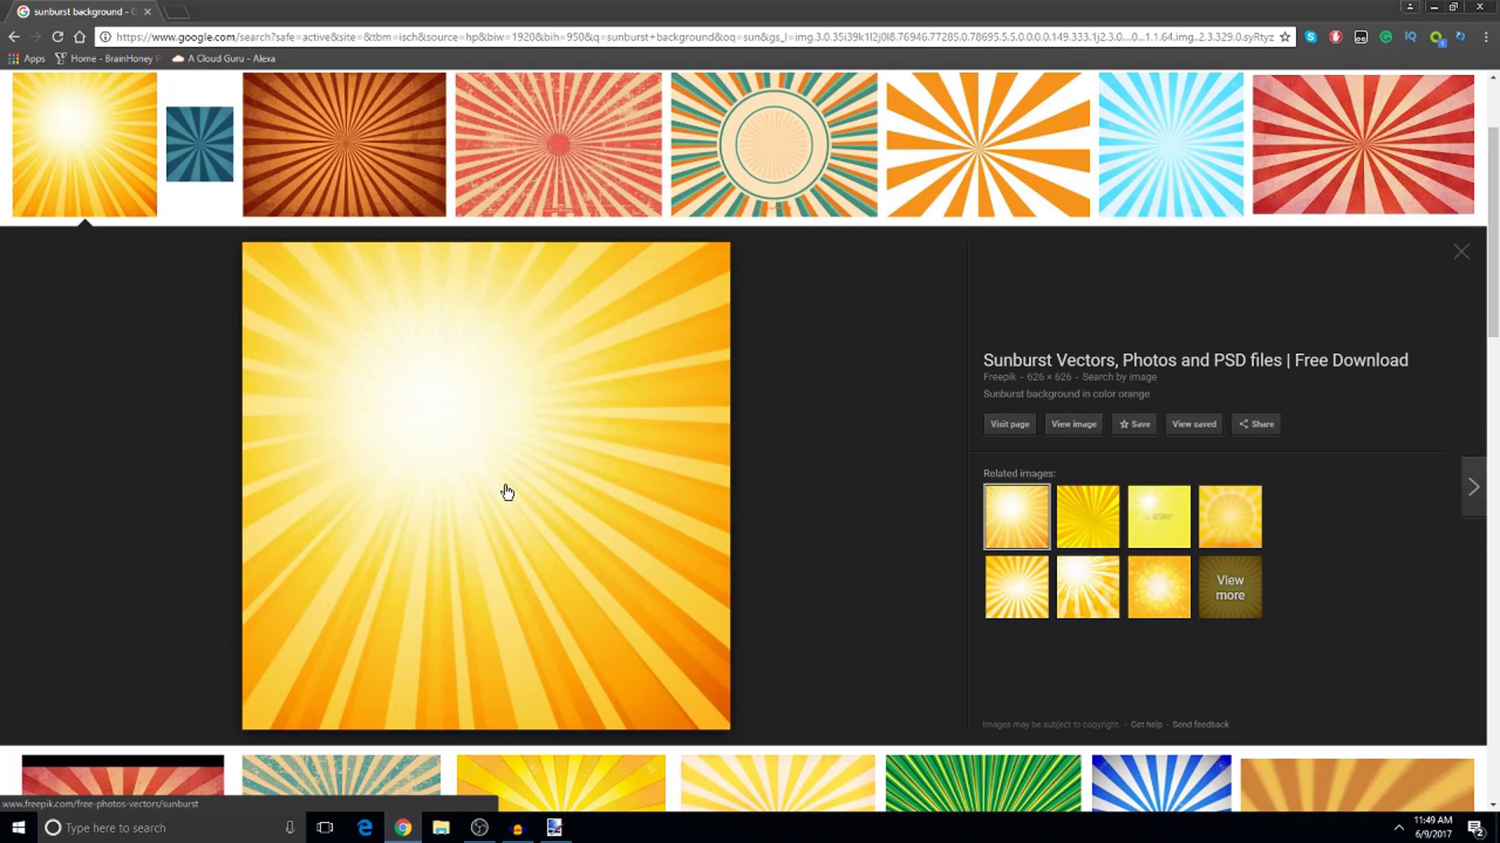
pyautogui.scroll(2, 509, 488)
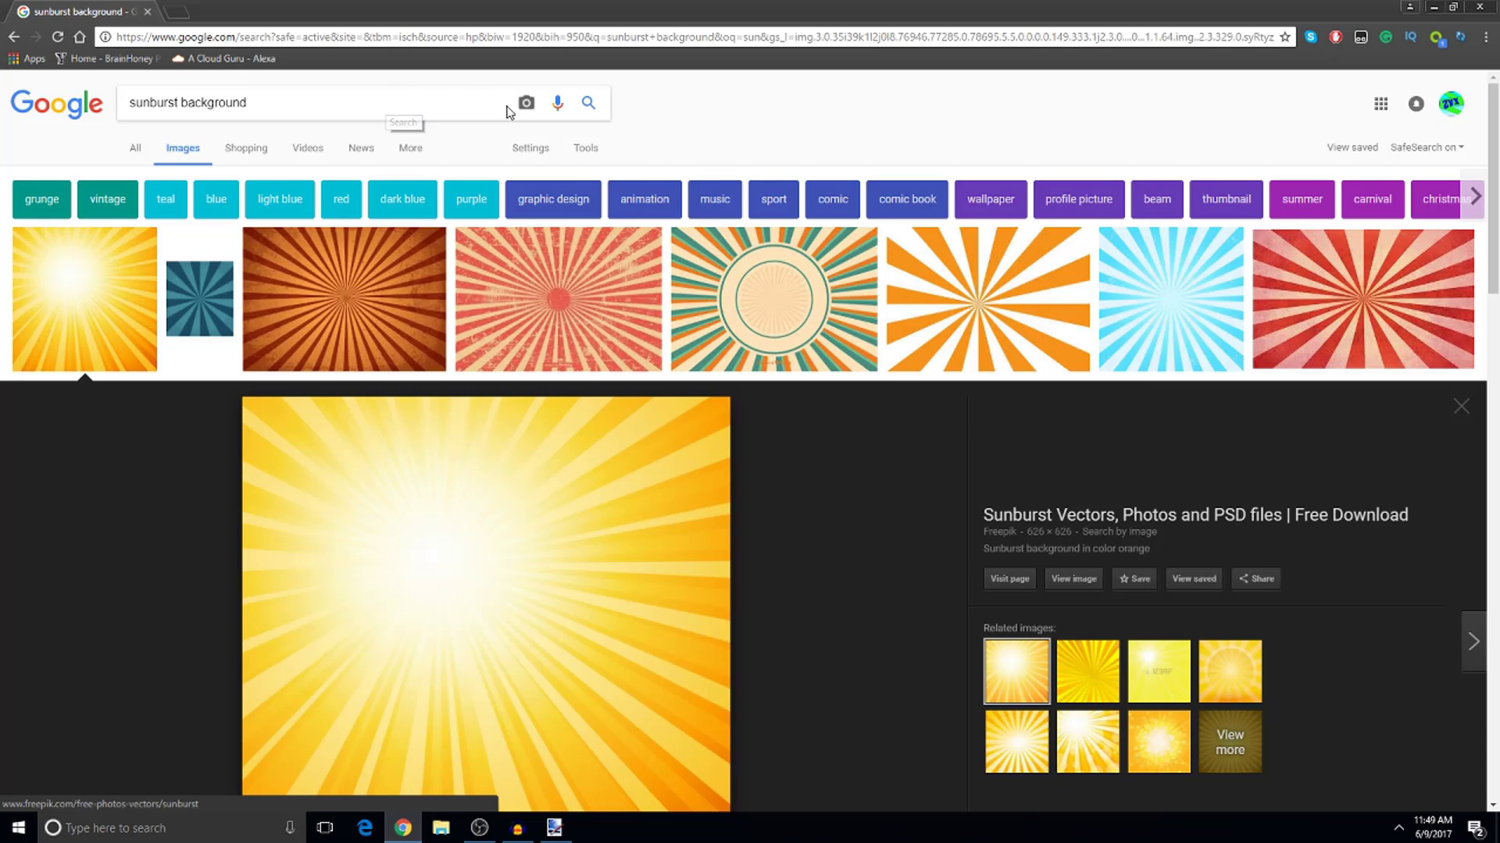
pyautogui.click(586, 150)
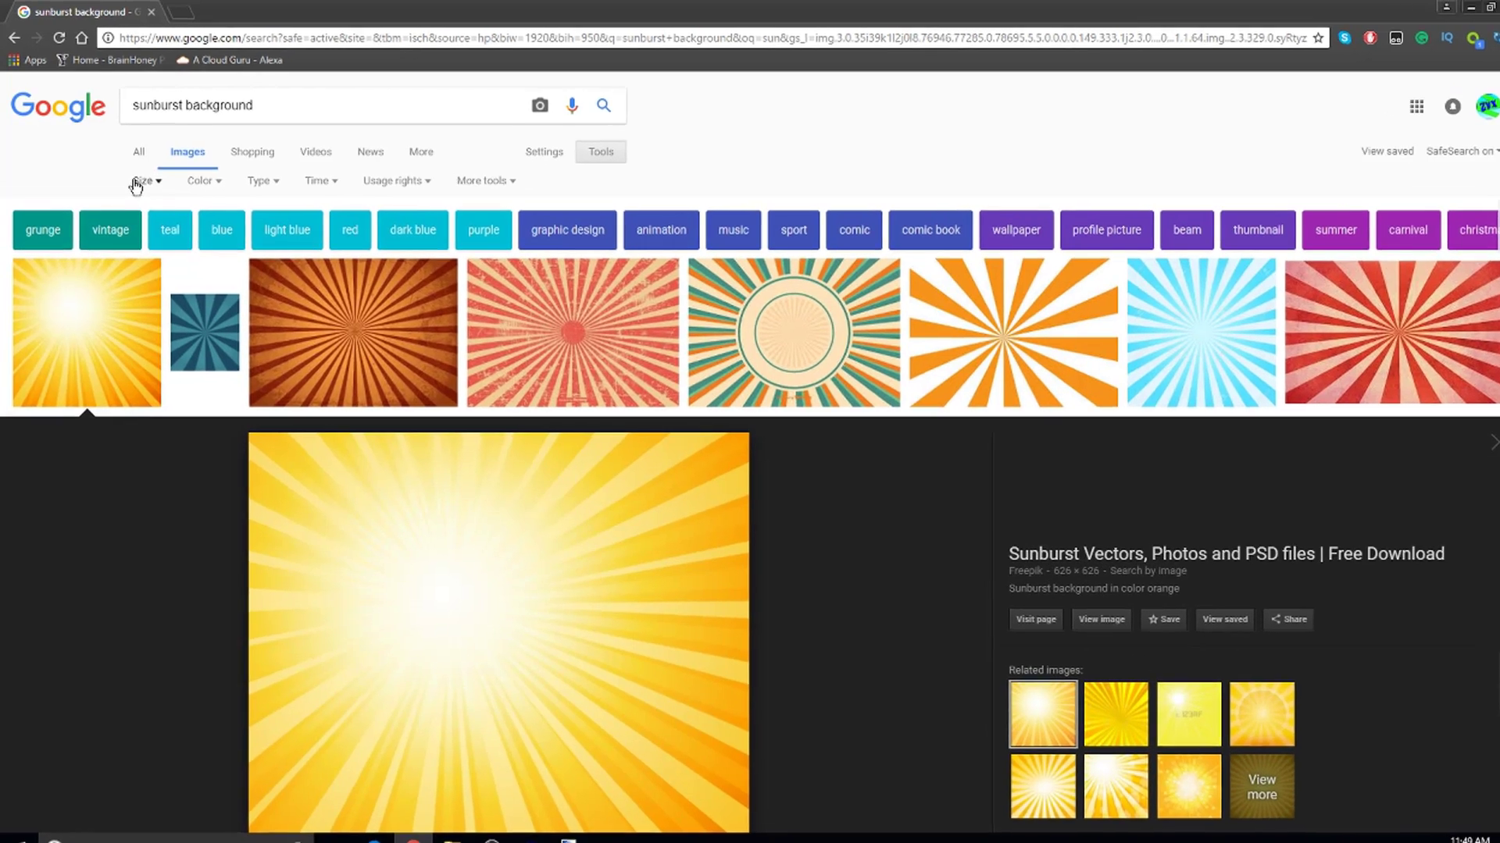
pyautogui.click(139, 176)
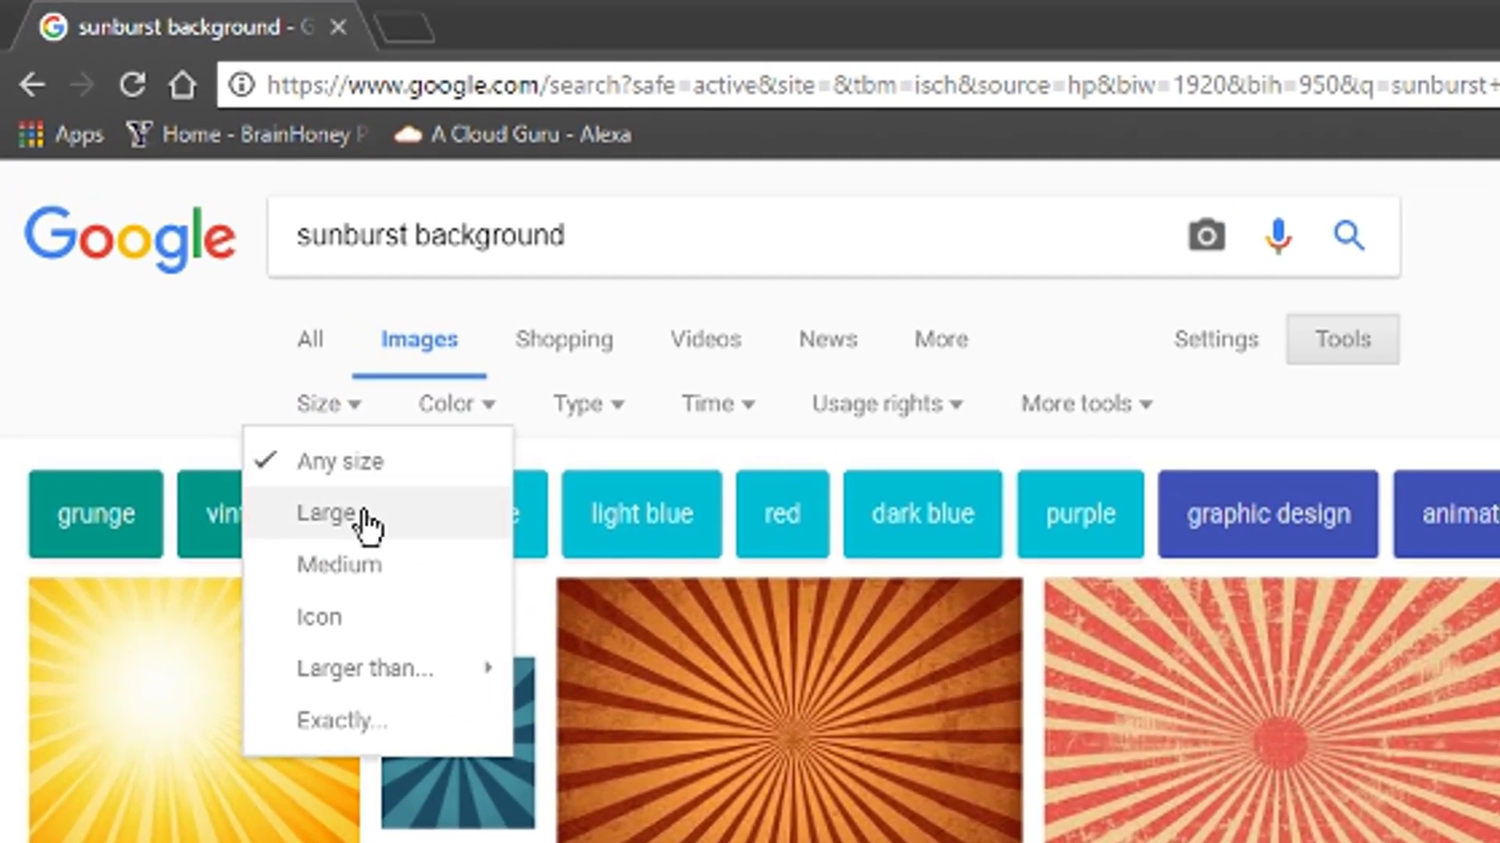
pyautogui.click(364, 521)
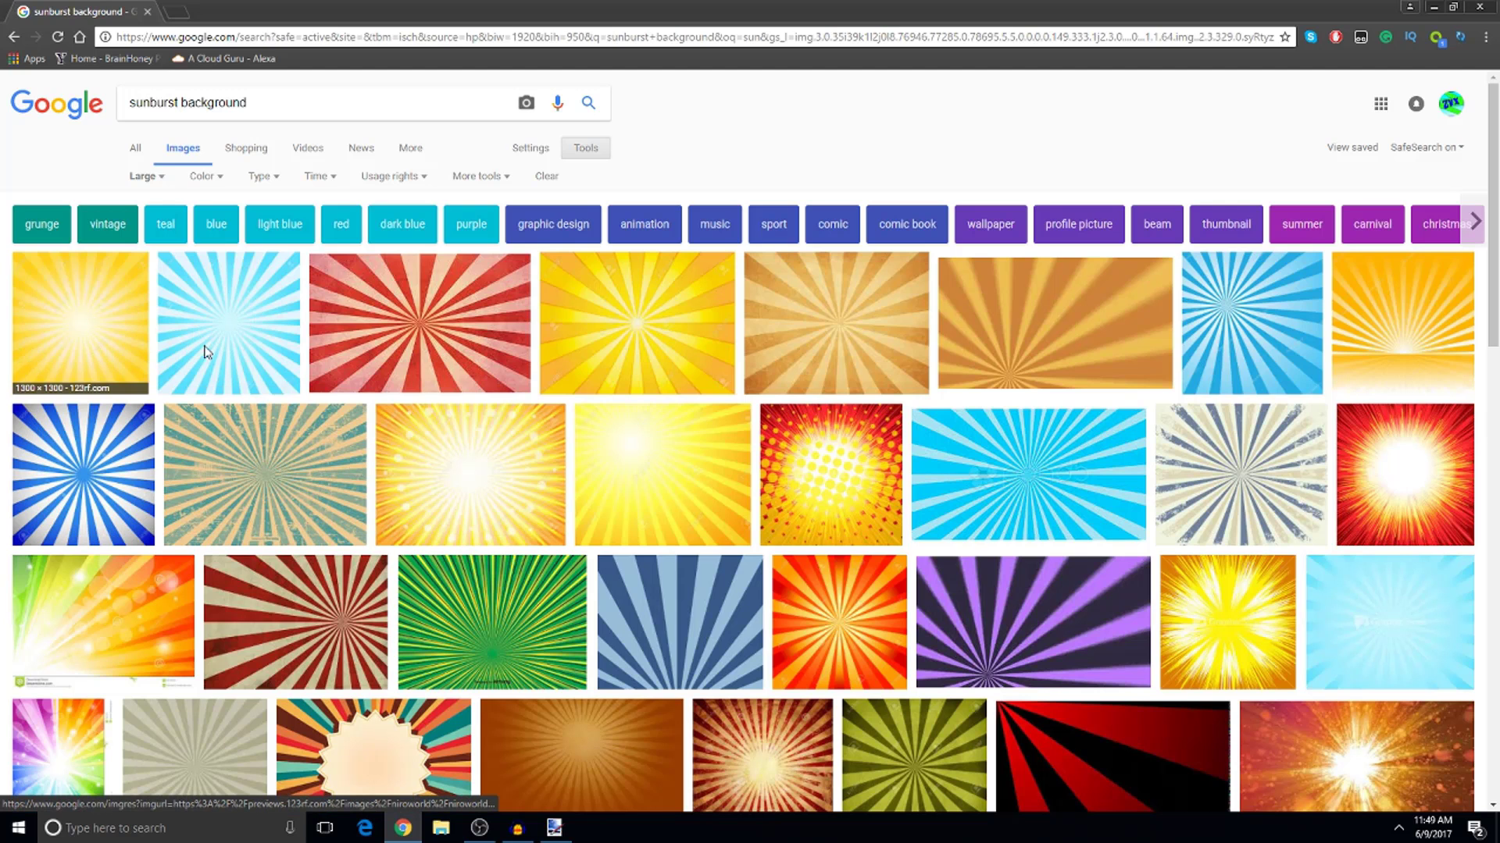
# Preview the red and cream sunburst result and open its full-size image in a new tab
pyautogui.click(329, 356)
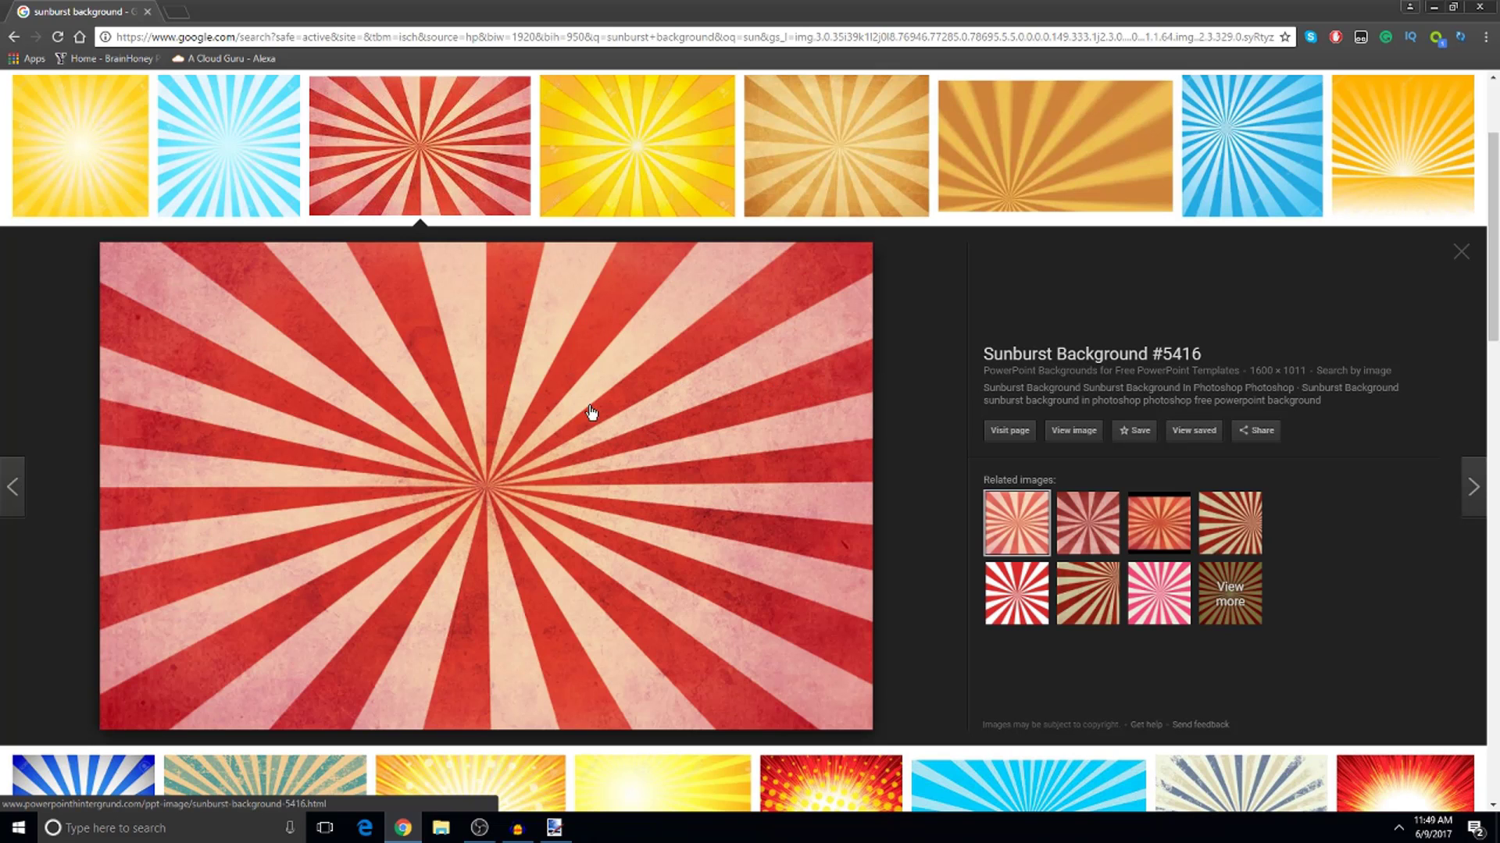
pyautogui.scroll(2, 620, 348)
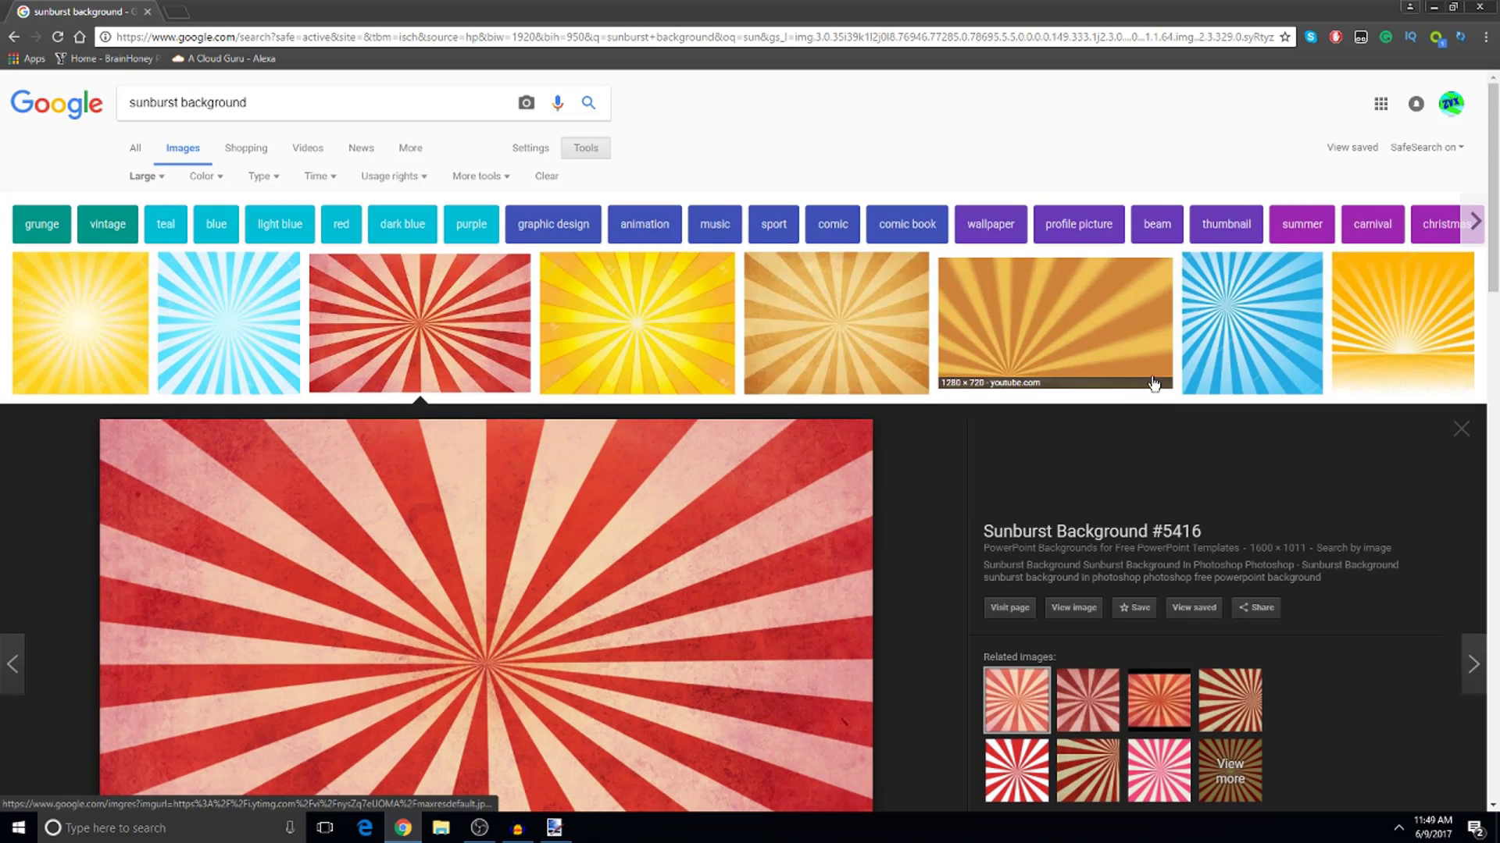
pyautogui.scroll(-1, 800, 346)
pyautogui.scroll(-3, 801, 345)
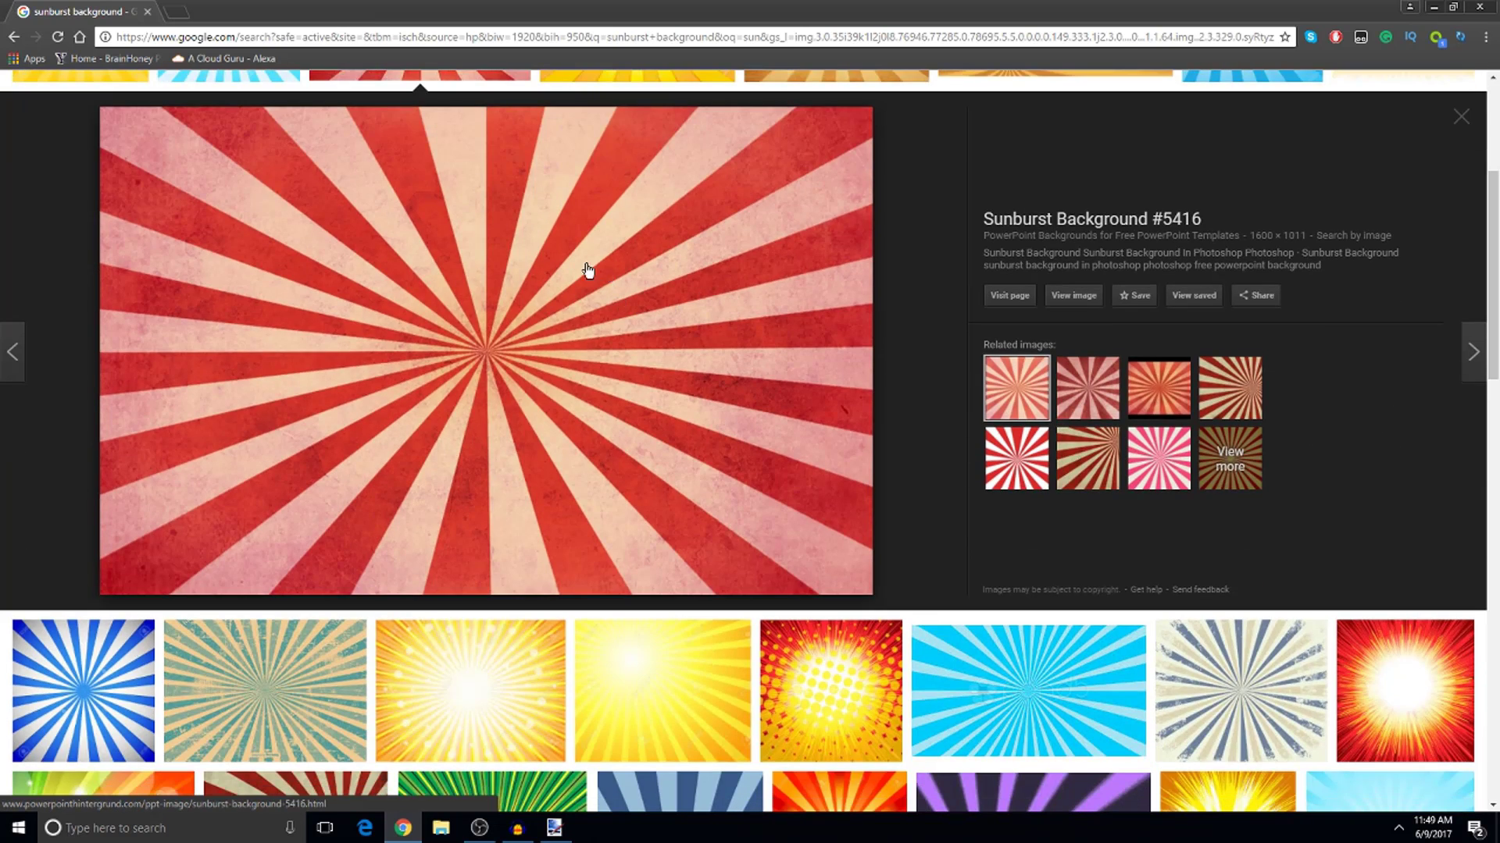
pyautogui.rightClick(587, 270)
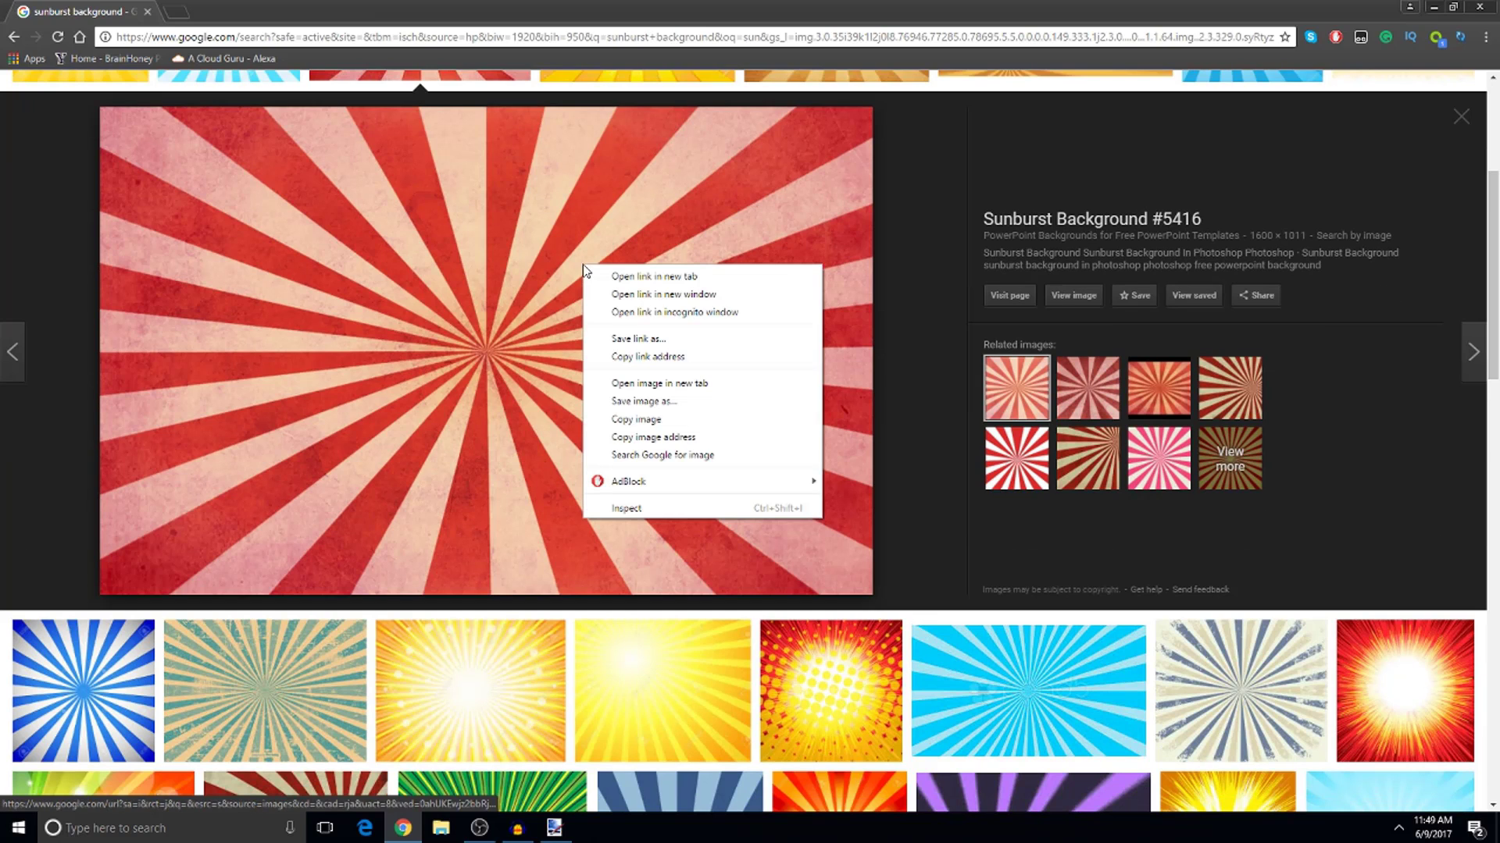
pyautogui.click(708, 386)
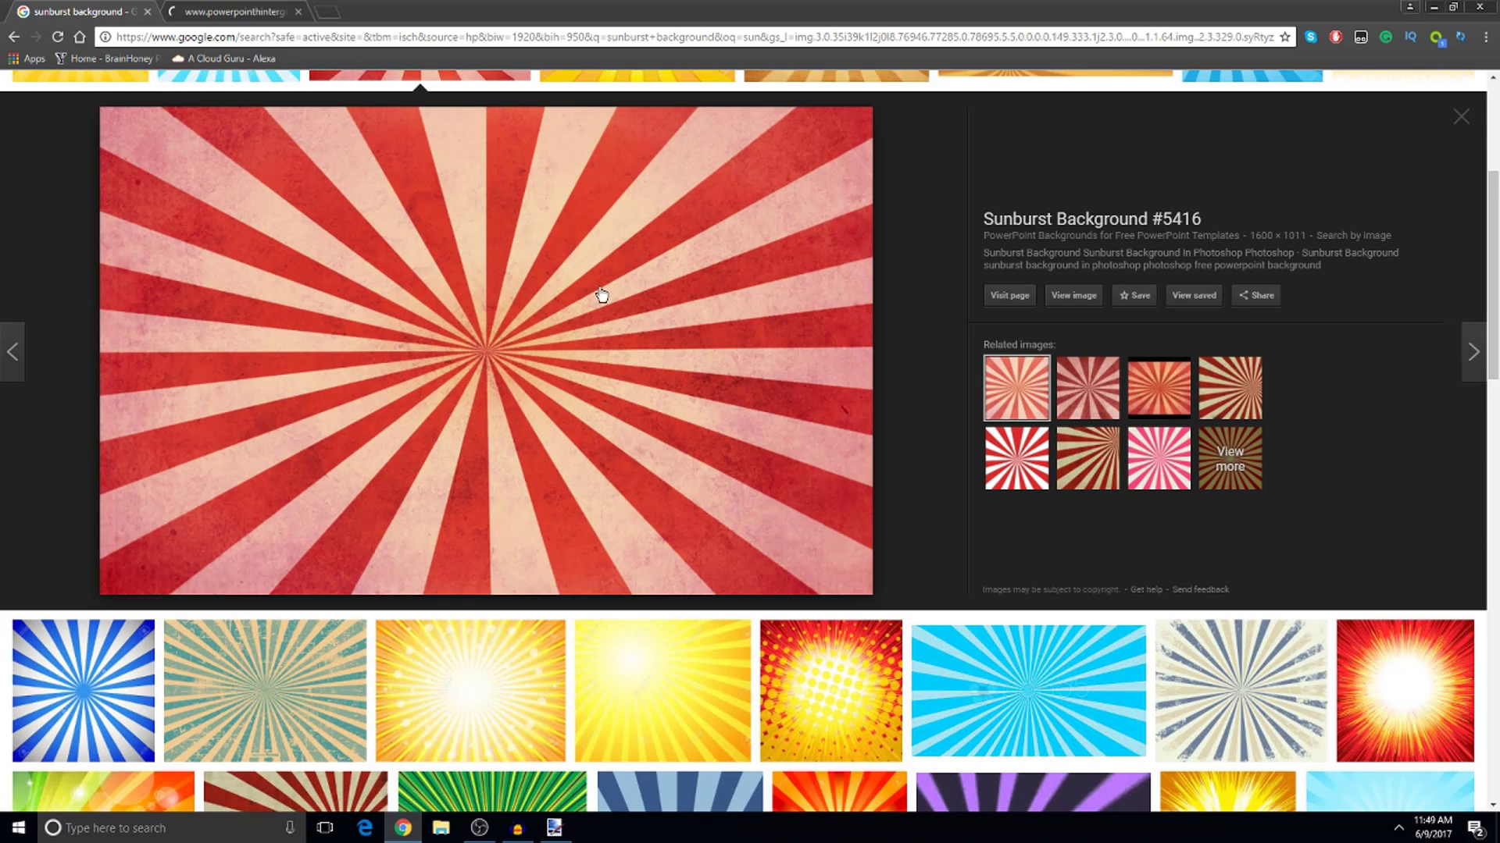
pyautogui.click(160, 18)
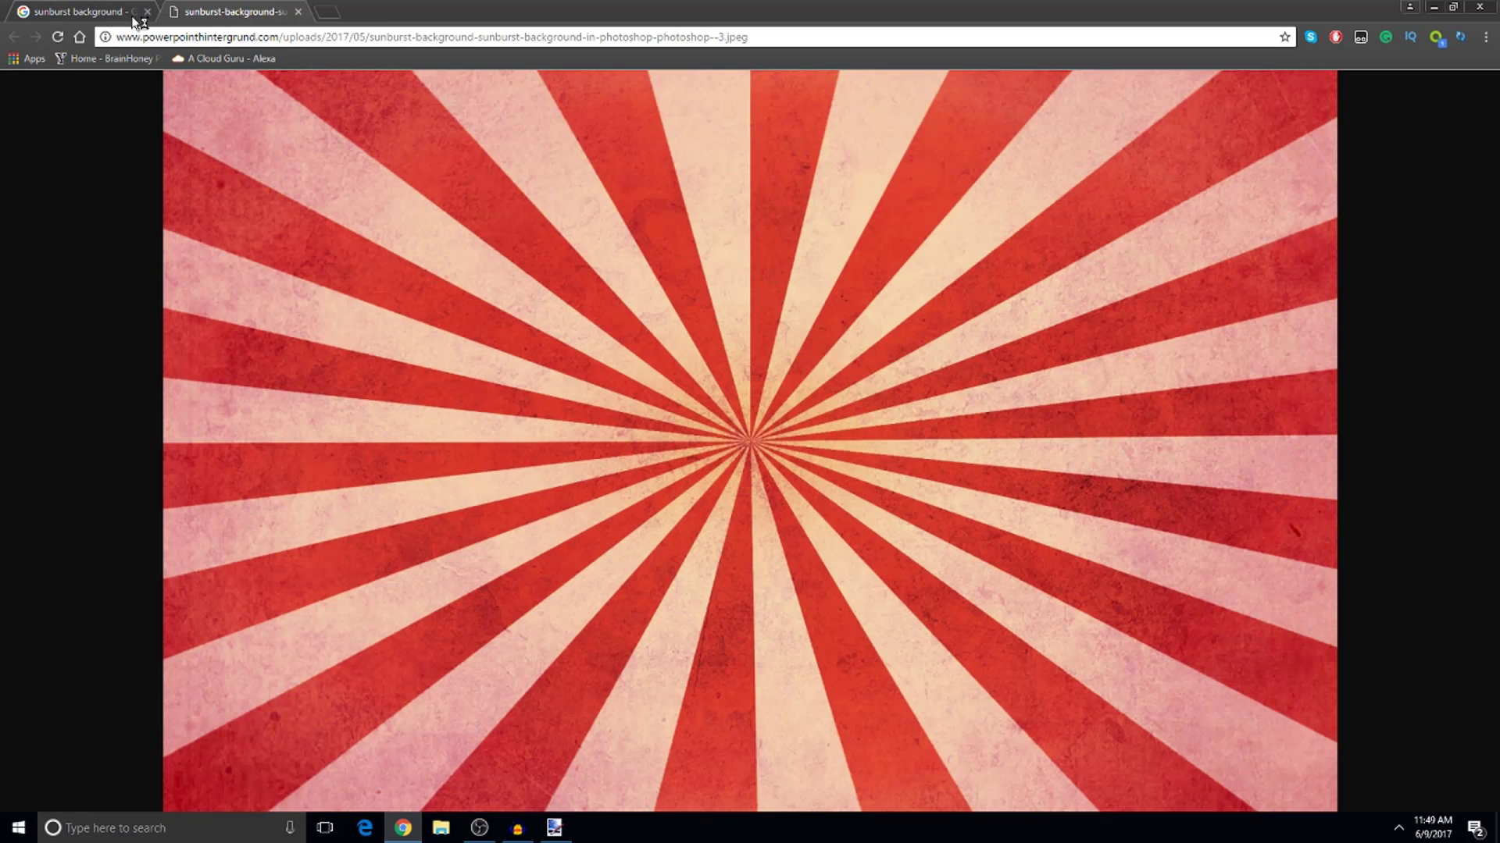
# Save the sunburst image as a JPEG in a new Desktop folder named "Thumbnail video"
pyautogui.rightClick(732, 217)
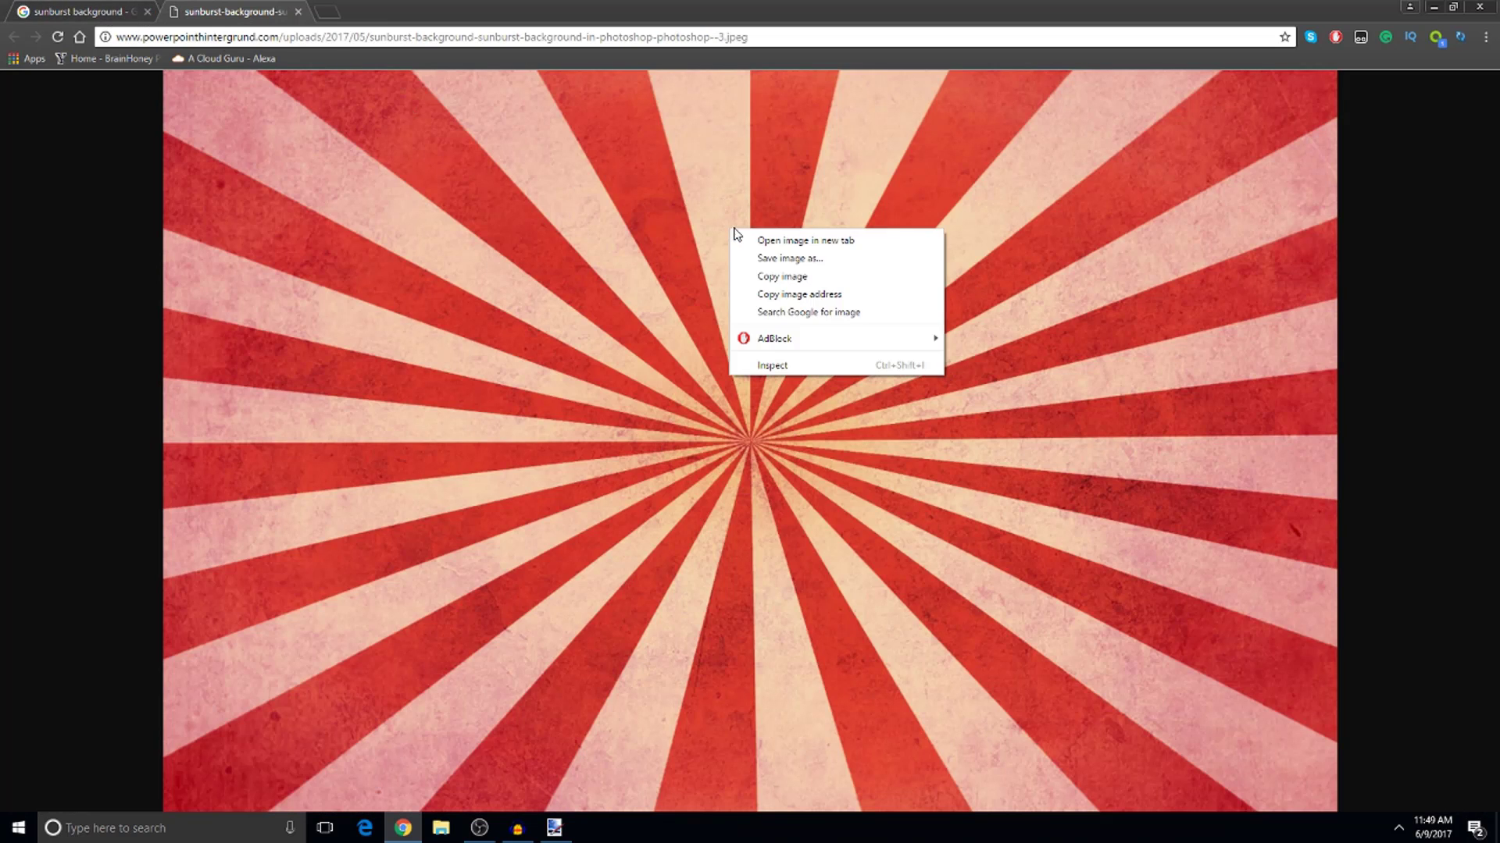
pyautogui.click(834, 261)
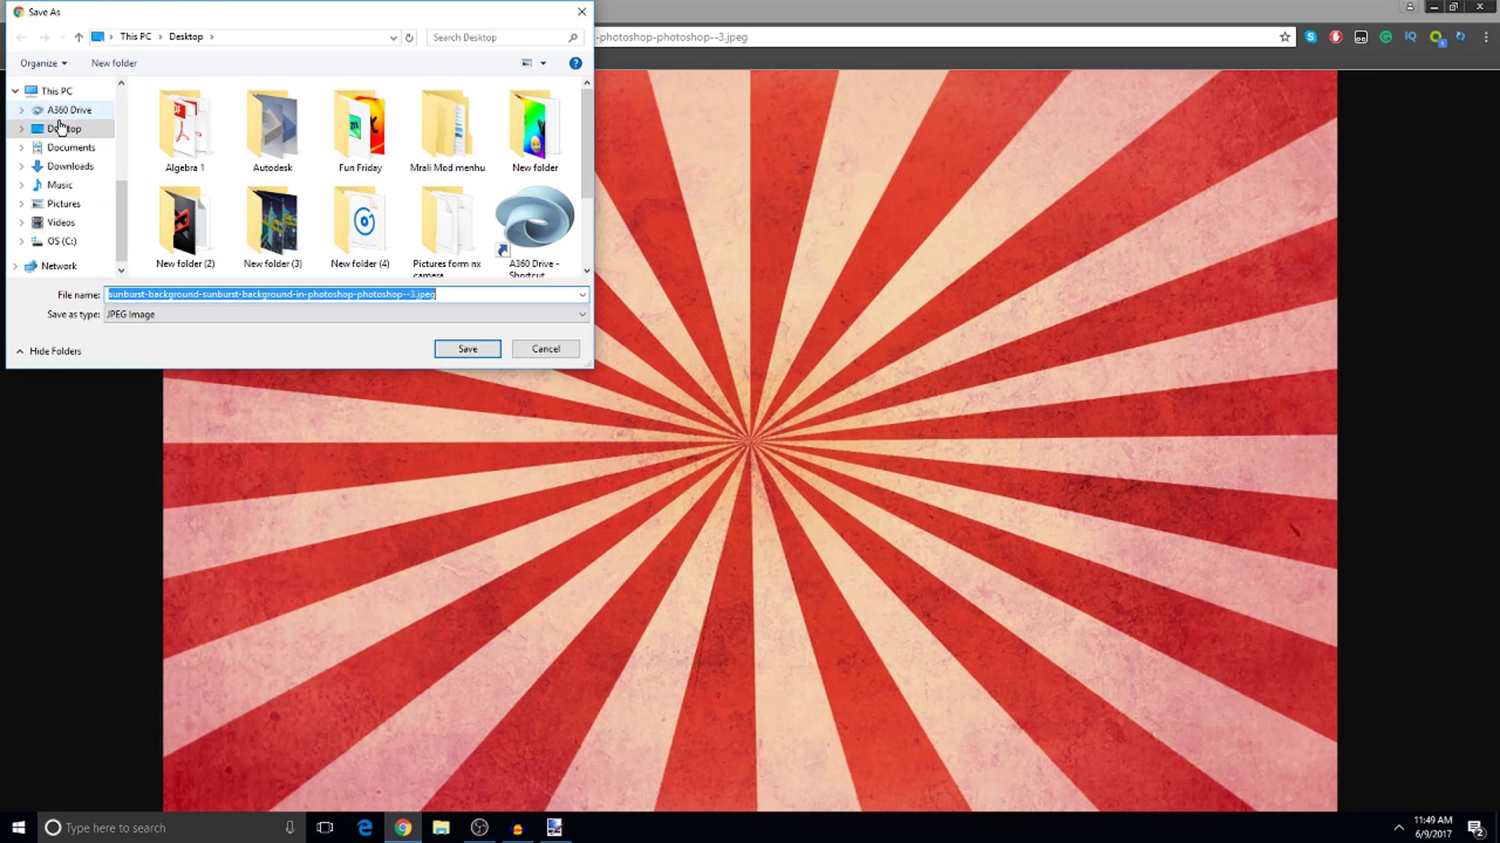
pyautogui.click(67, 129)
pyautogui.scroll(-2, 539, 166)
pyautogui.click(478, 231)
pyautogui.rightClick(482, 224)
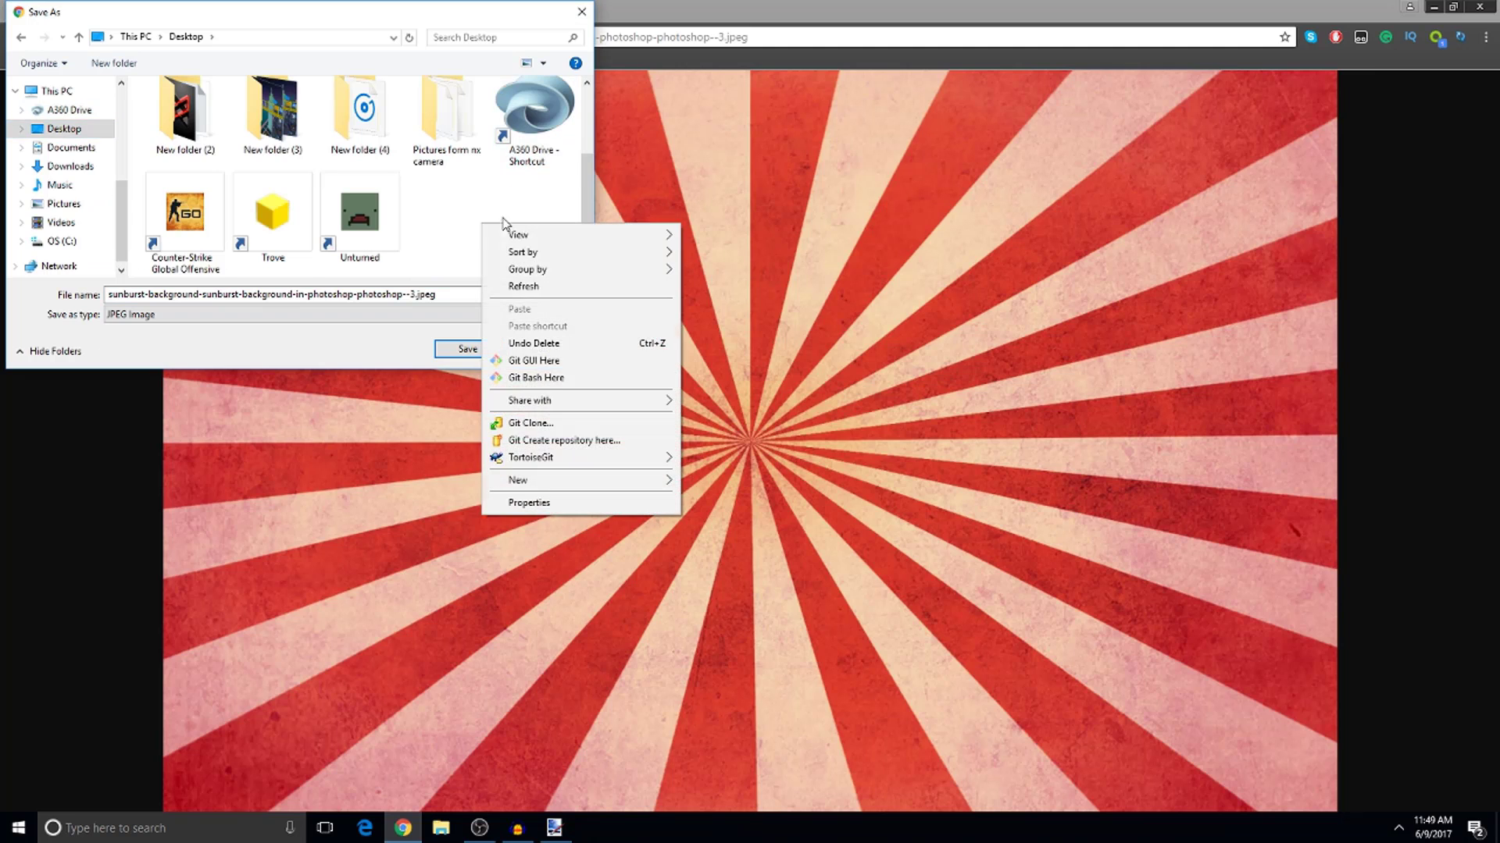
pyautogui.moveTo(582, 486)
pyautogui.click(703, 482)
pyautogui.write('Thu')
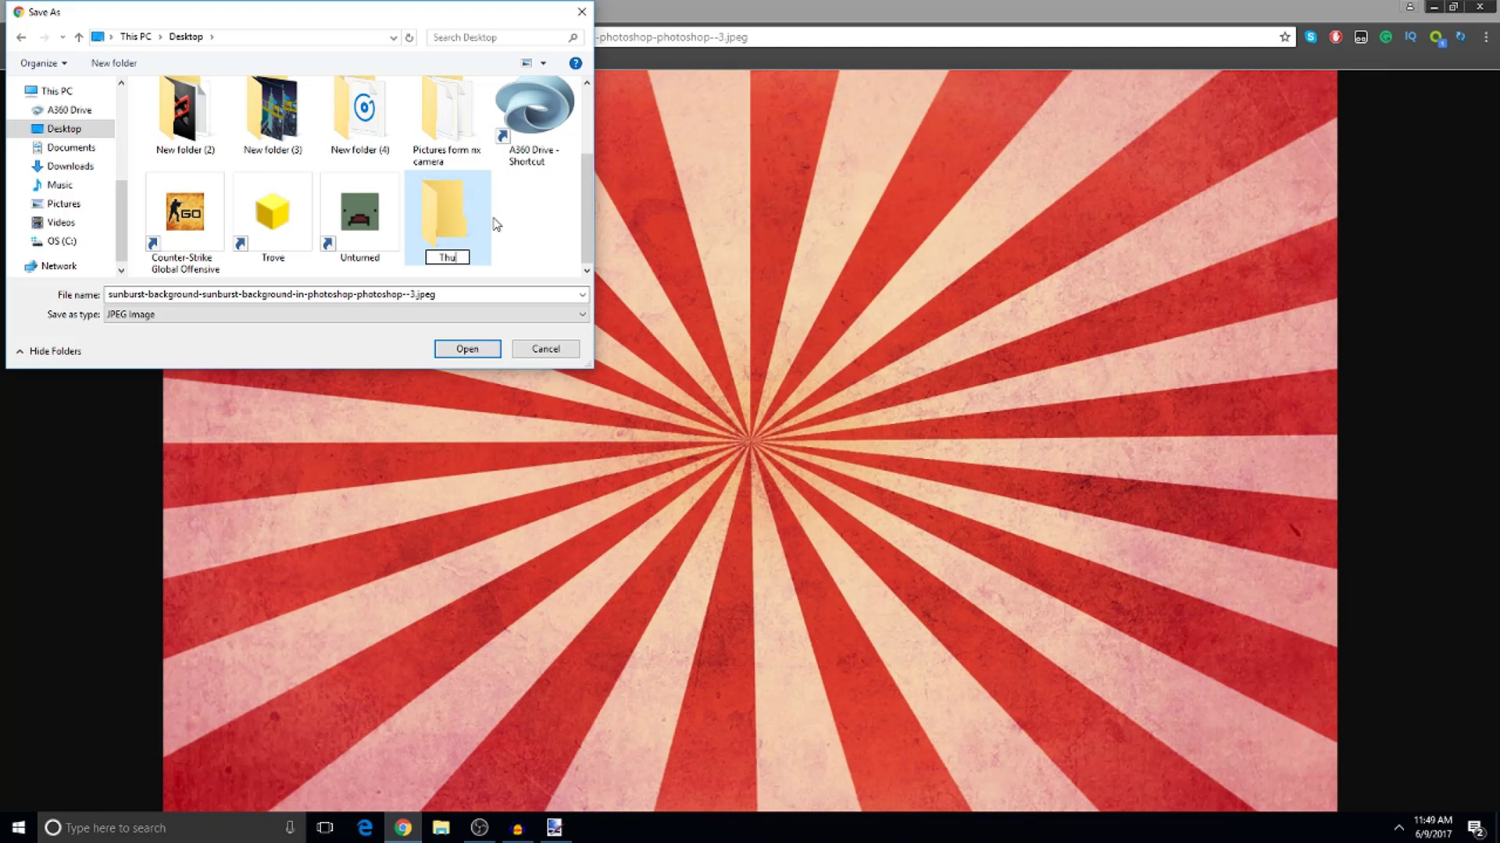
pyautogui.write('mbnail video')
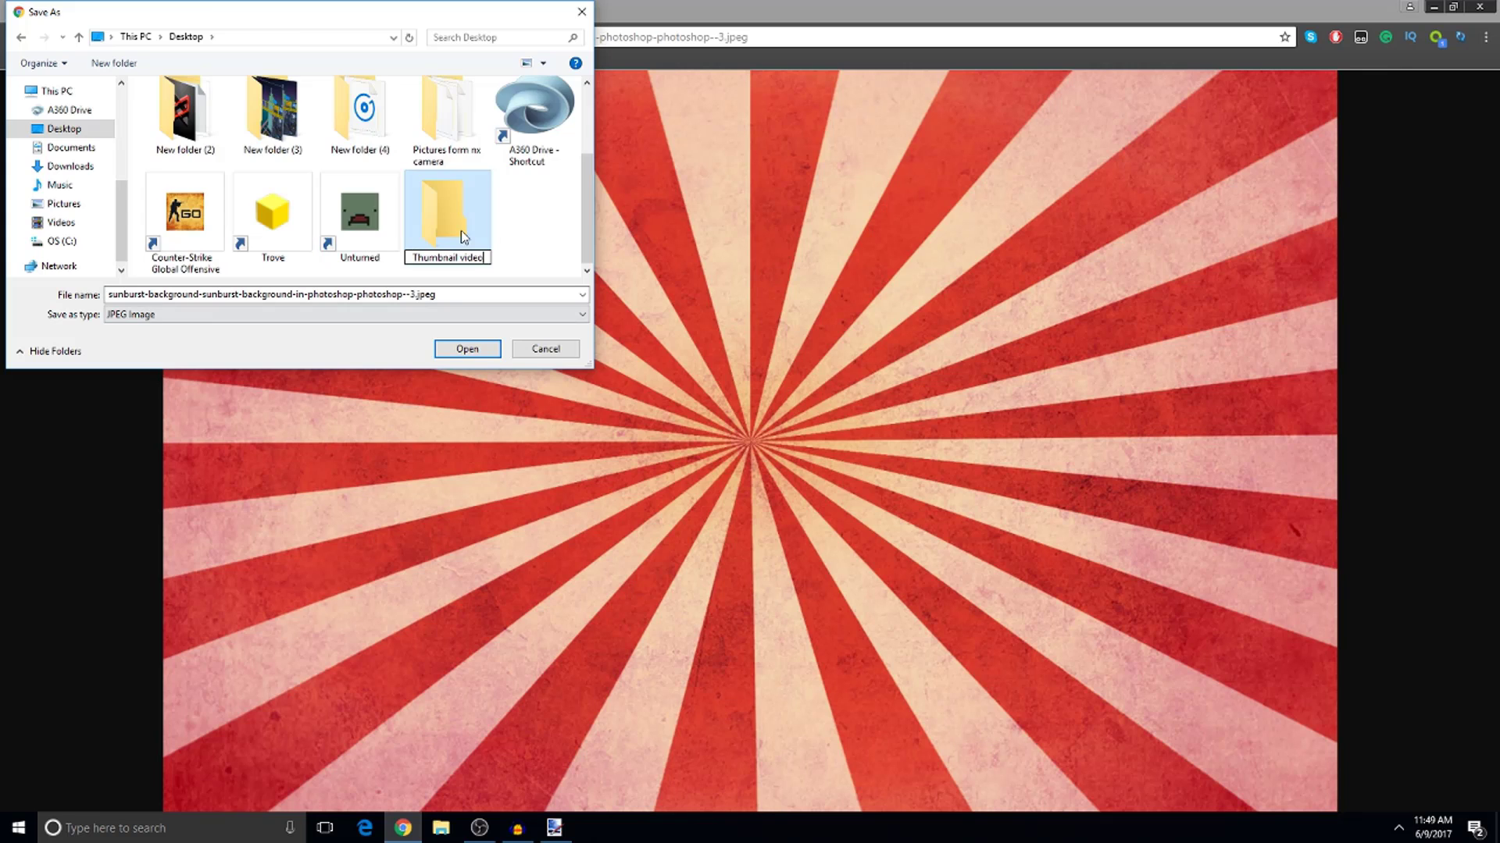
pyautogui.doubleClick(460, 232)
pyautogui.click(471, 349)
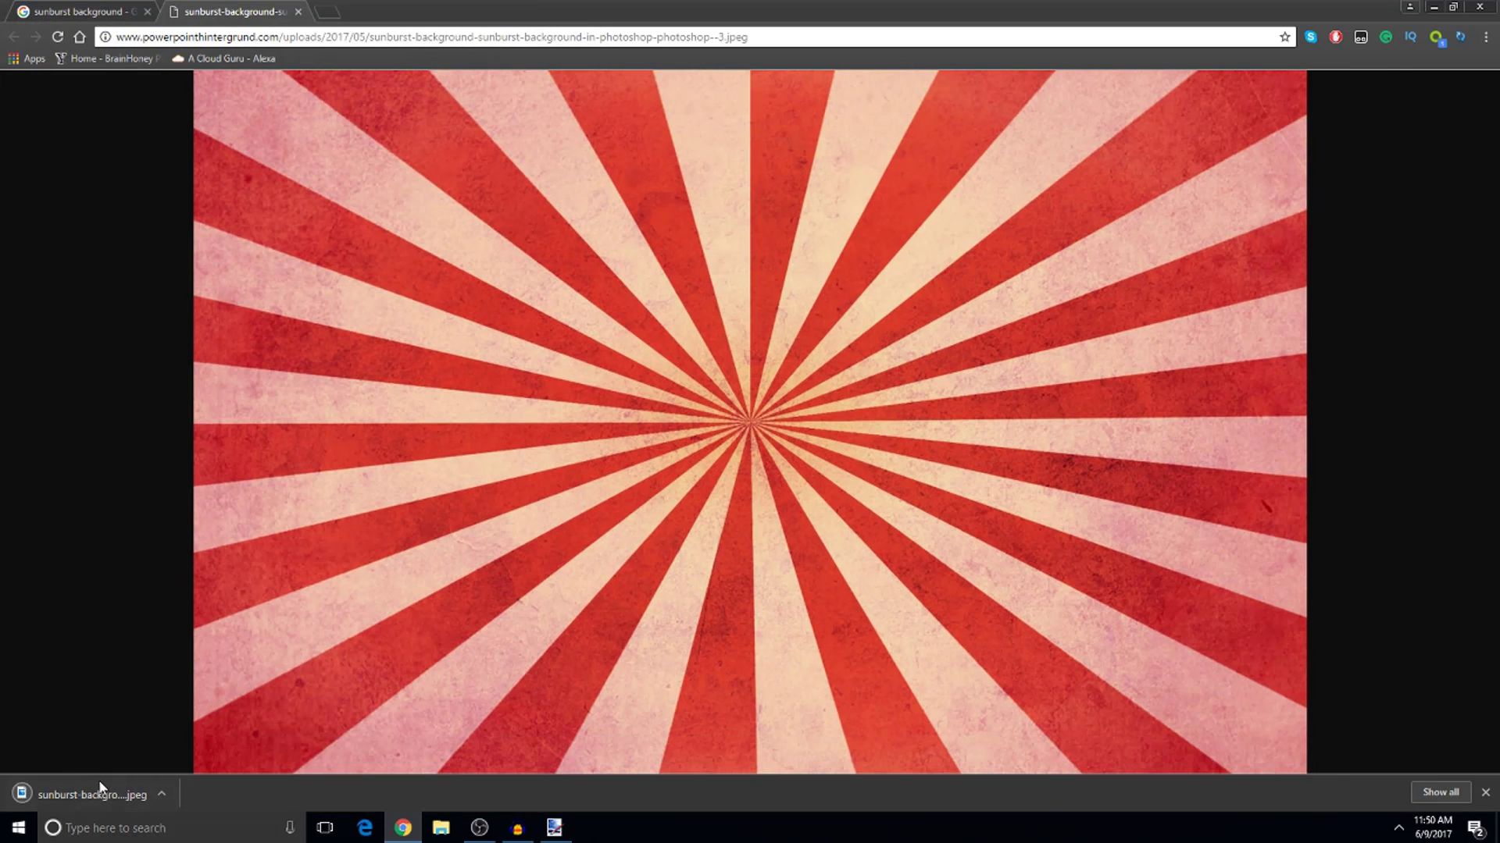
# Switch to paint.net and open the saved sunburst JPEG from the Desktop's "Thumbnail video" folder
pyautogui.click(1434, 6)
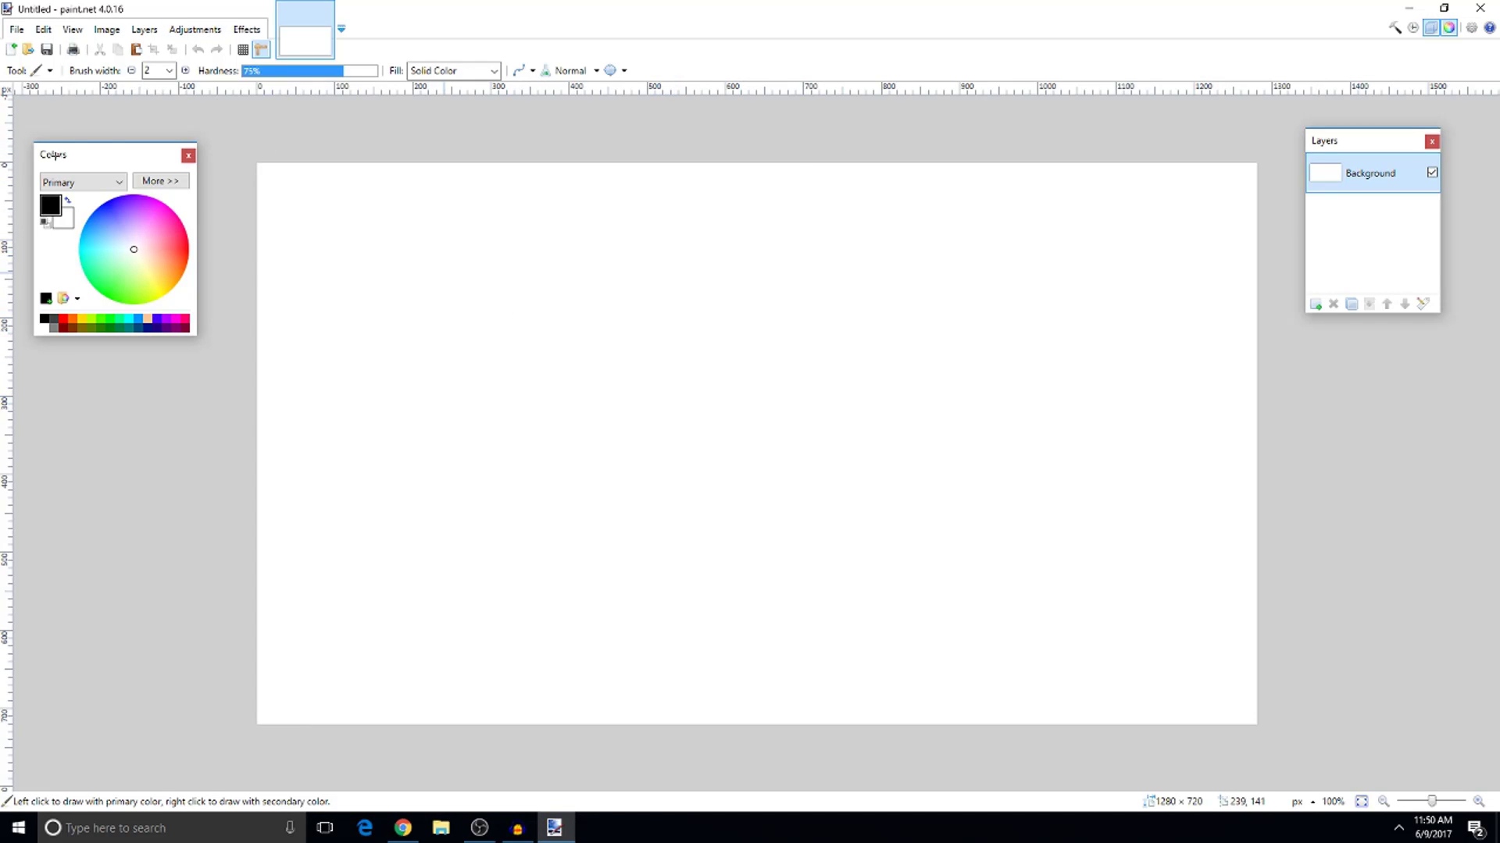
pyautogui.click(16, 29)
pyautogui.click(211, 97)
pyautogui.hotkey('ctrl', 'o')
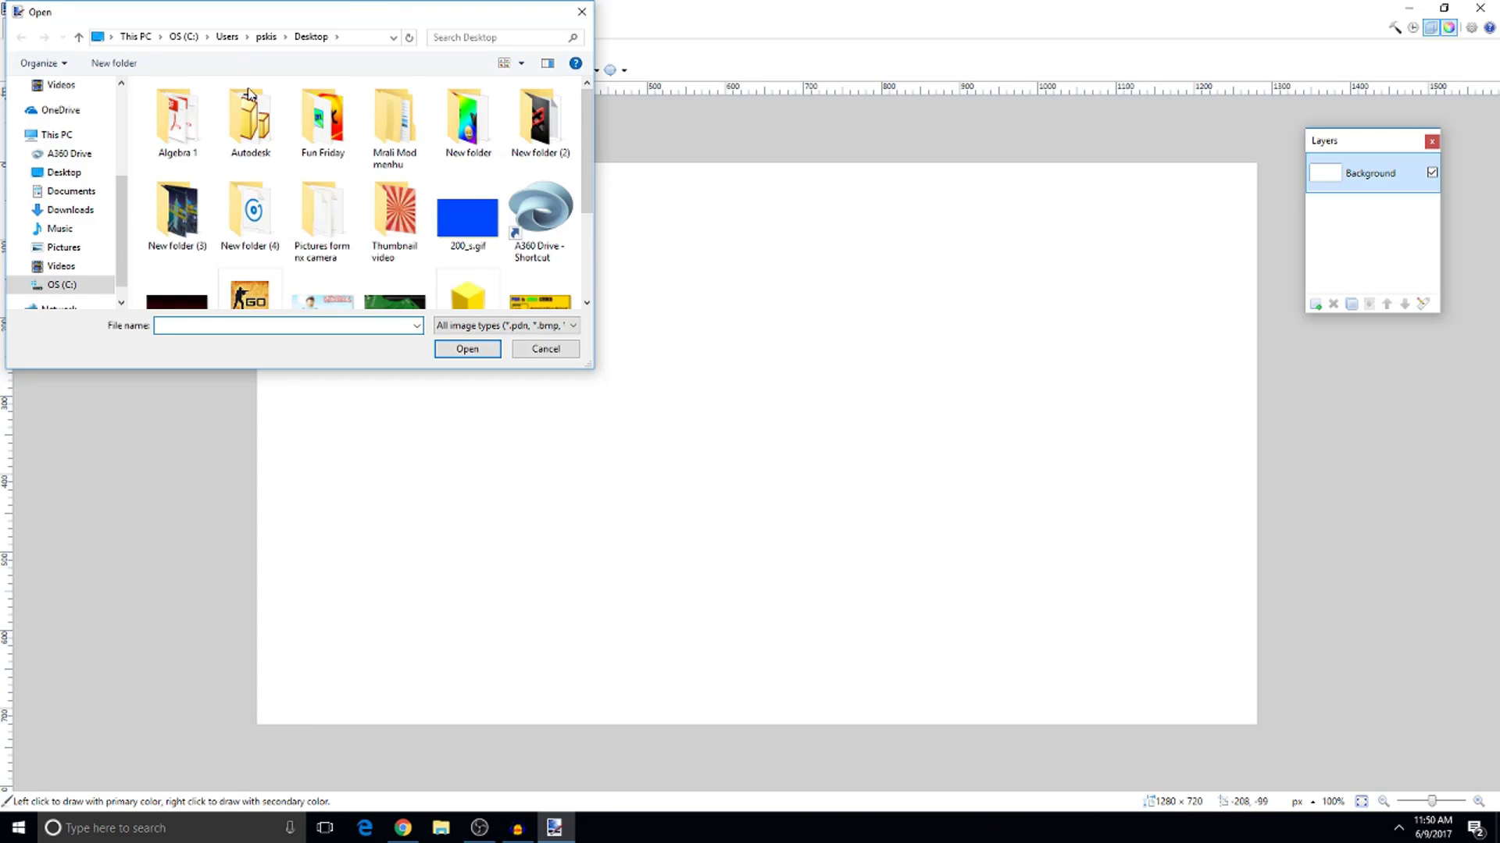
pyautogui.scroll(-2, 328, 156)
pyautogui.scroll(2, 378, 160)
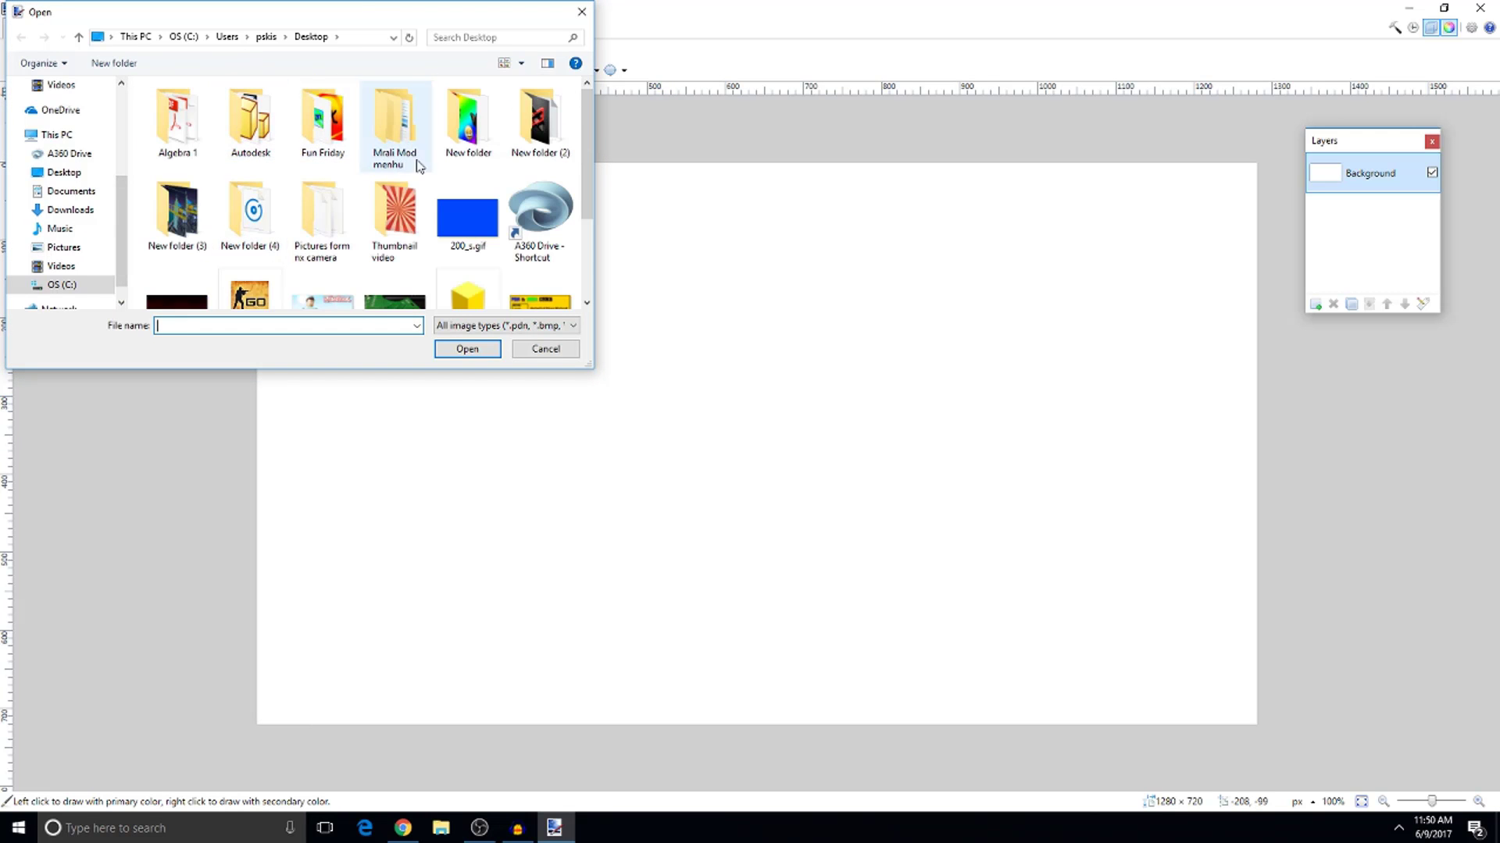
pyautogui.scroll(-2, 370, 178)
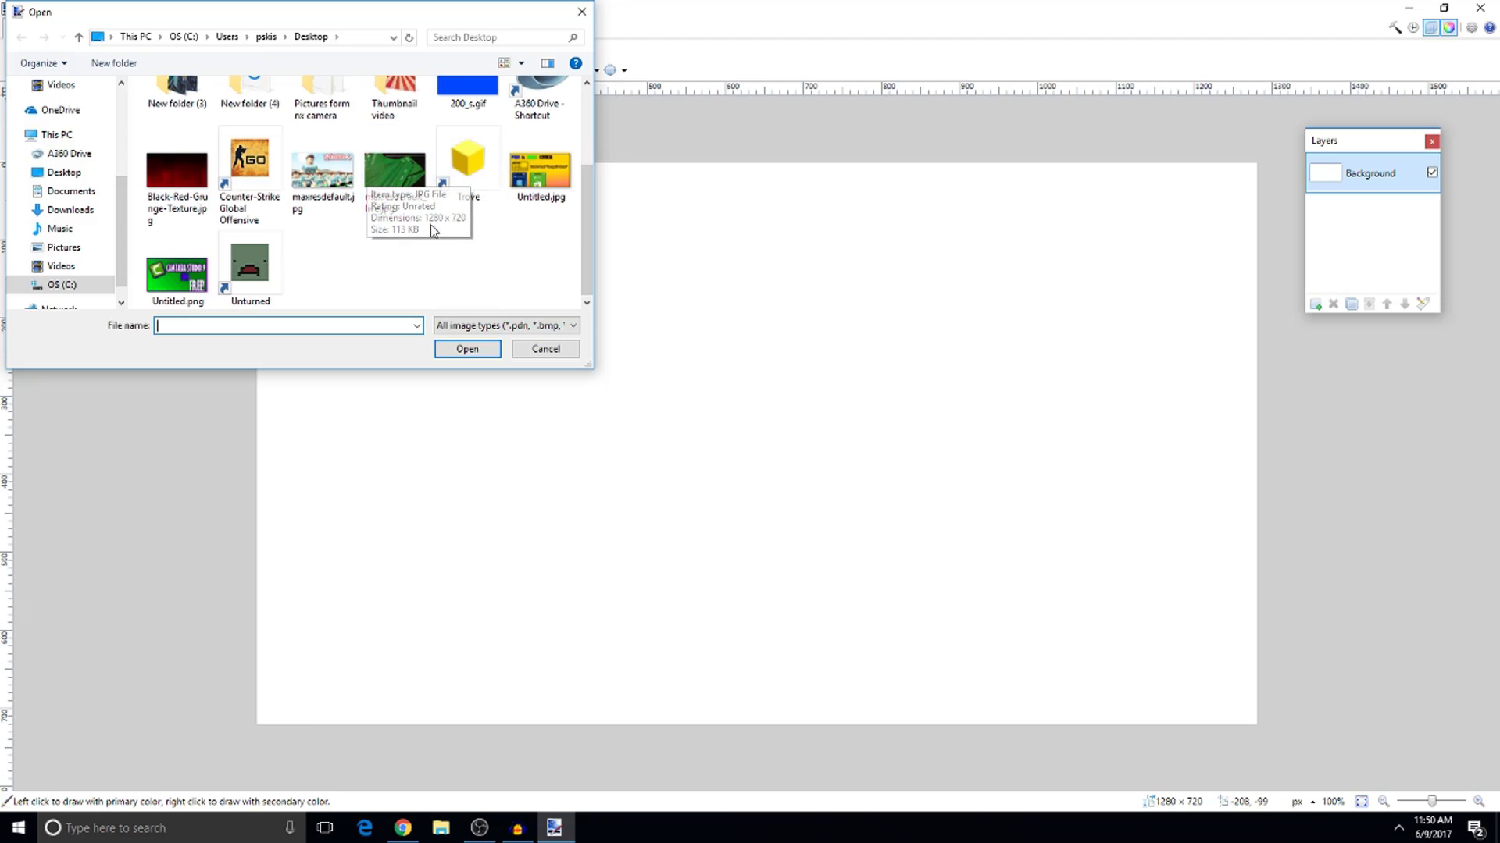
pyautogui.click(64, 173)
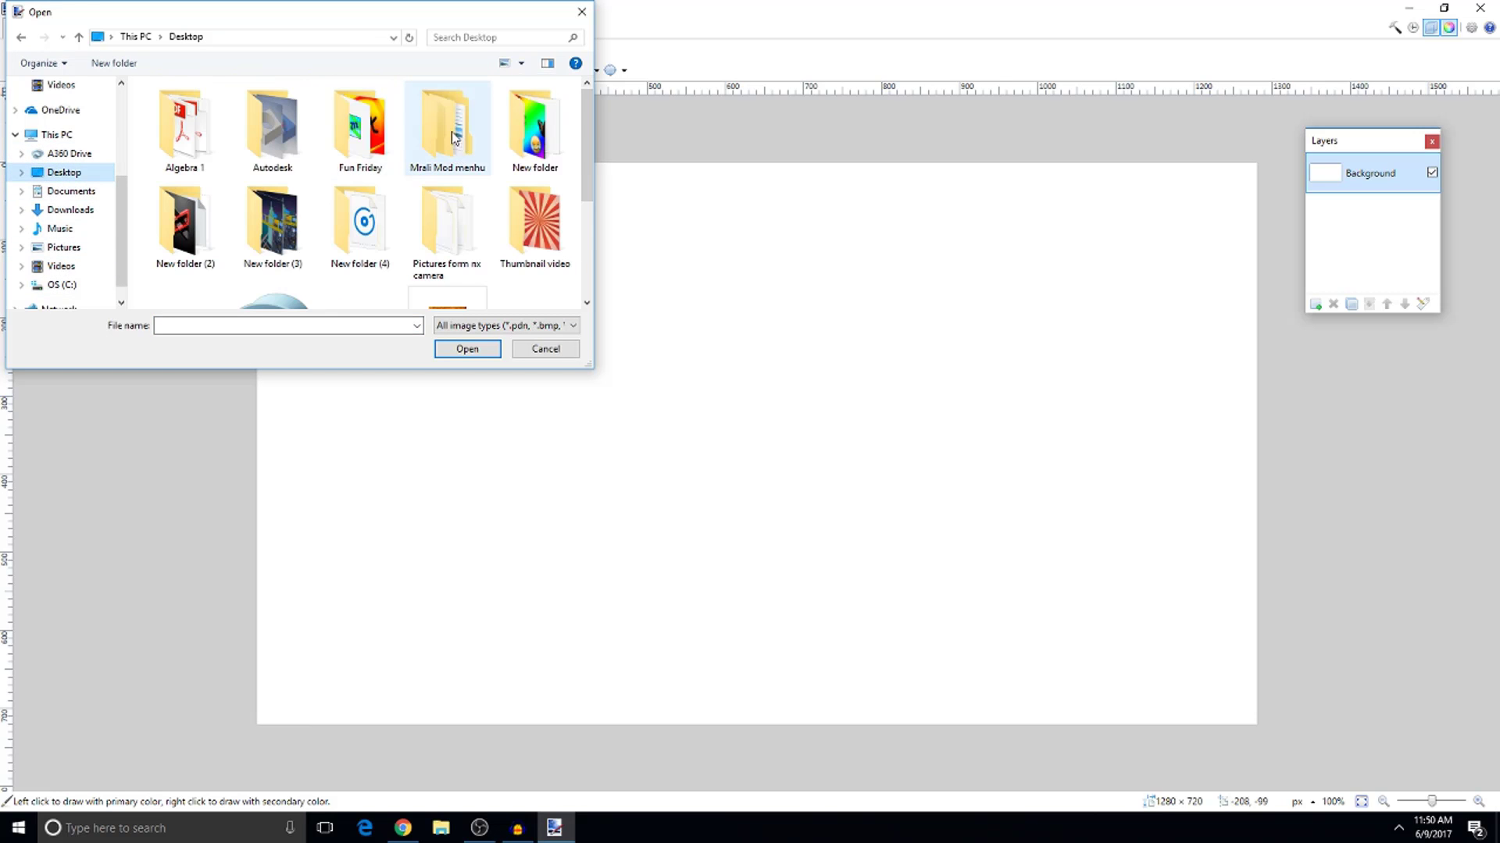
pyautogui.scroll(-2, 509, 187)
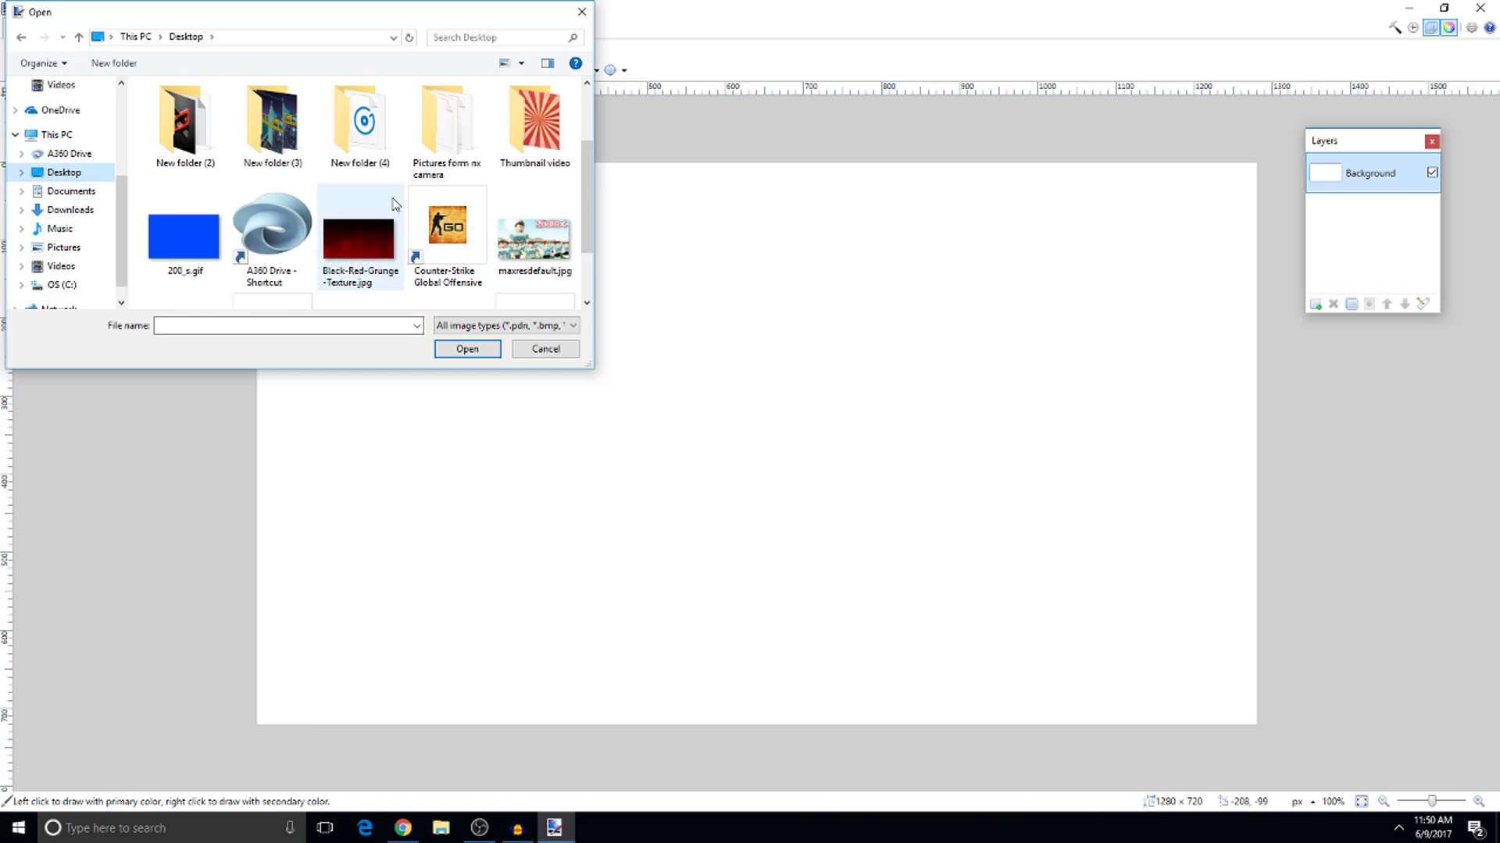
pyautogui.scroll(-1, 464, 199)
pyautogui.scroll(3, 449, 226)
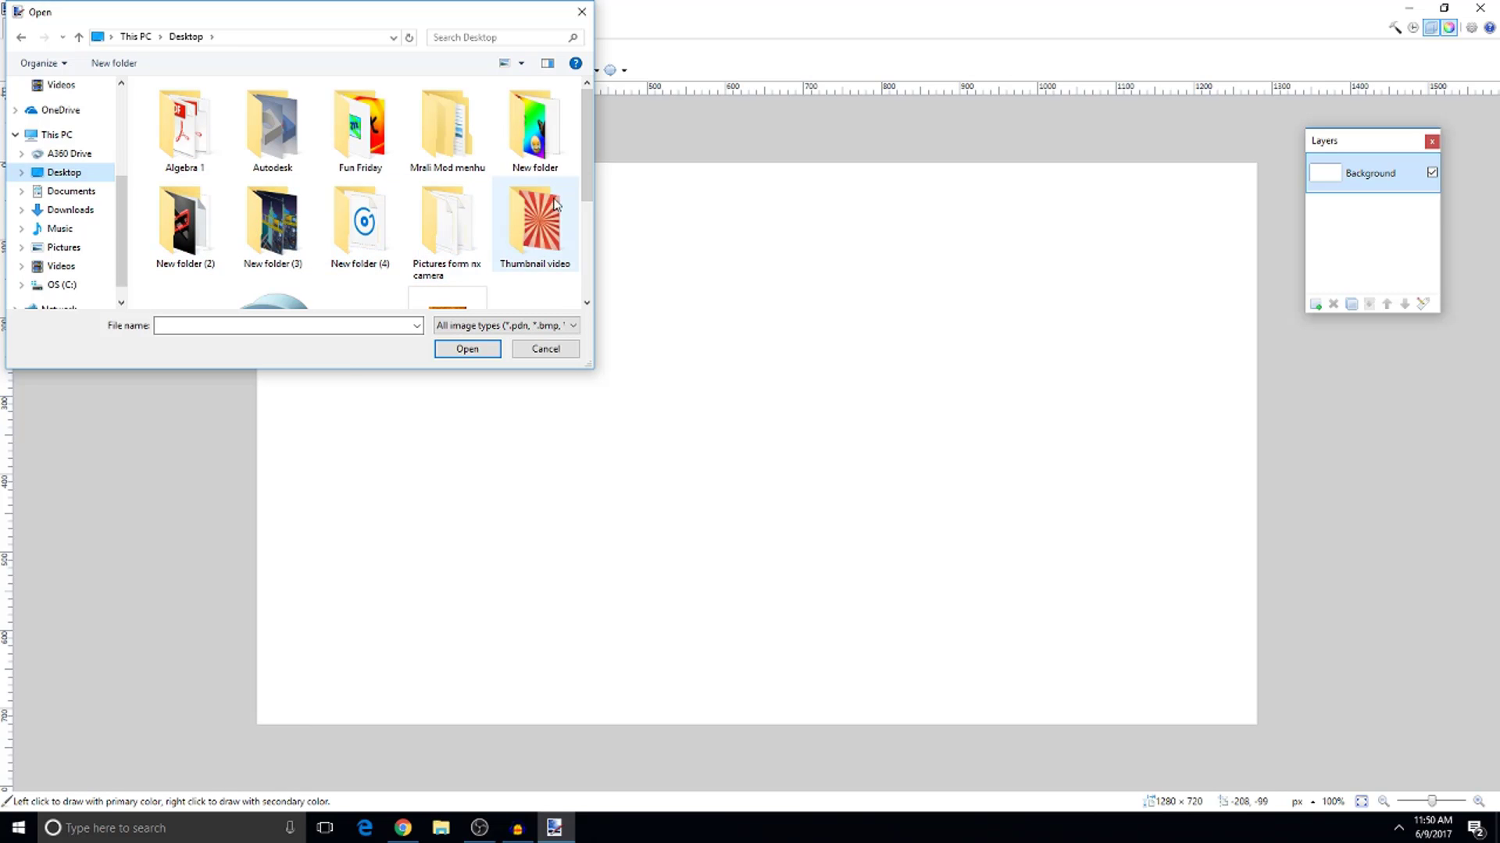
pyautogui.doubleClick(533, 224)
pyautogui.click(181, 126)
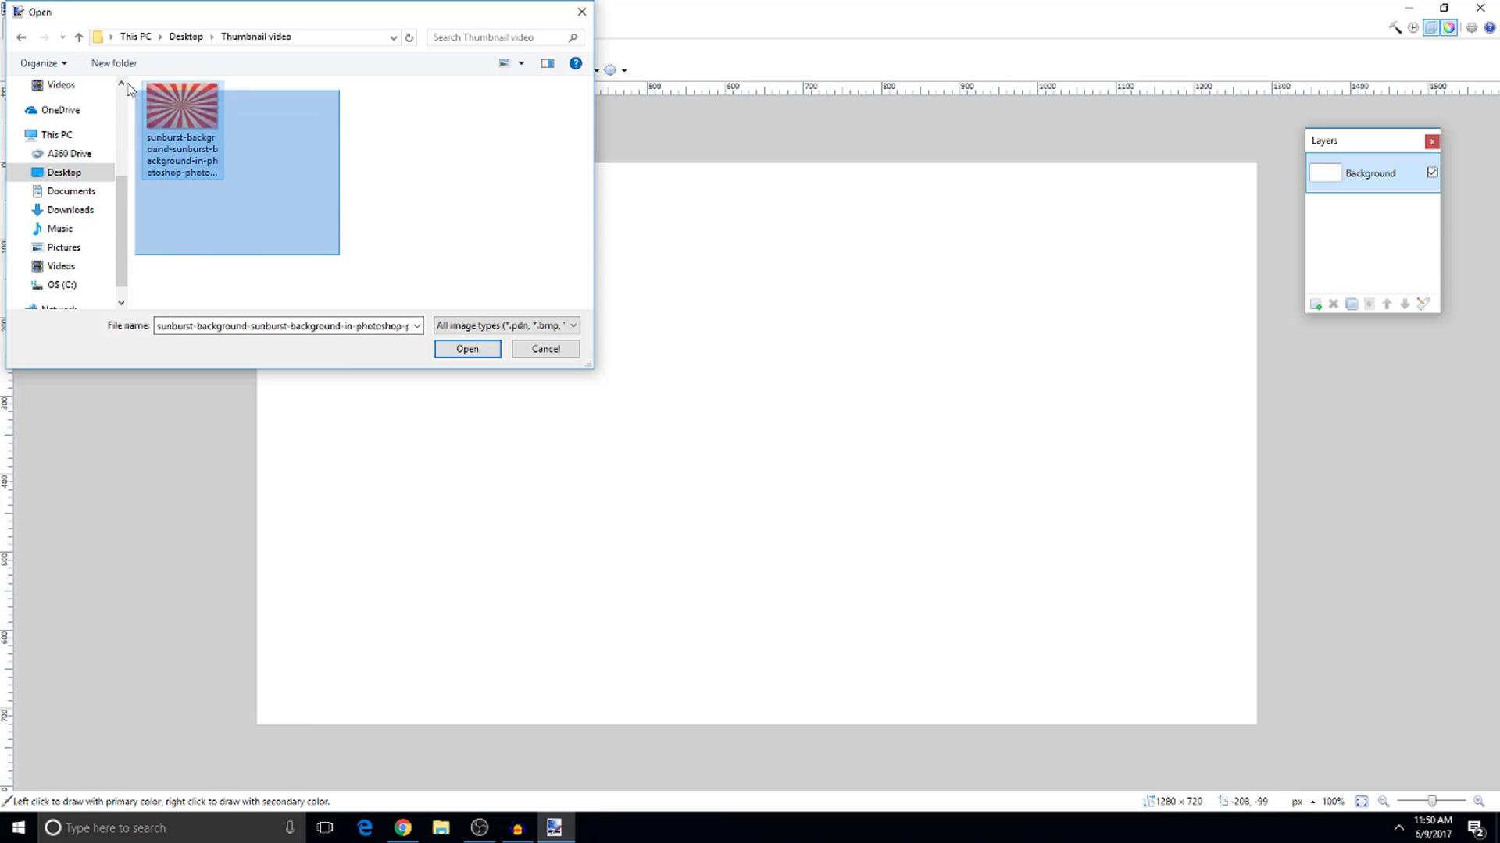
pyautogui.doubleClick(182, 127)
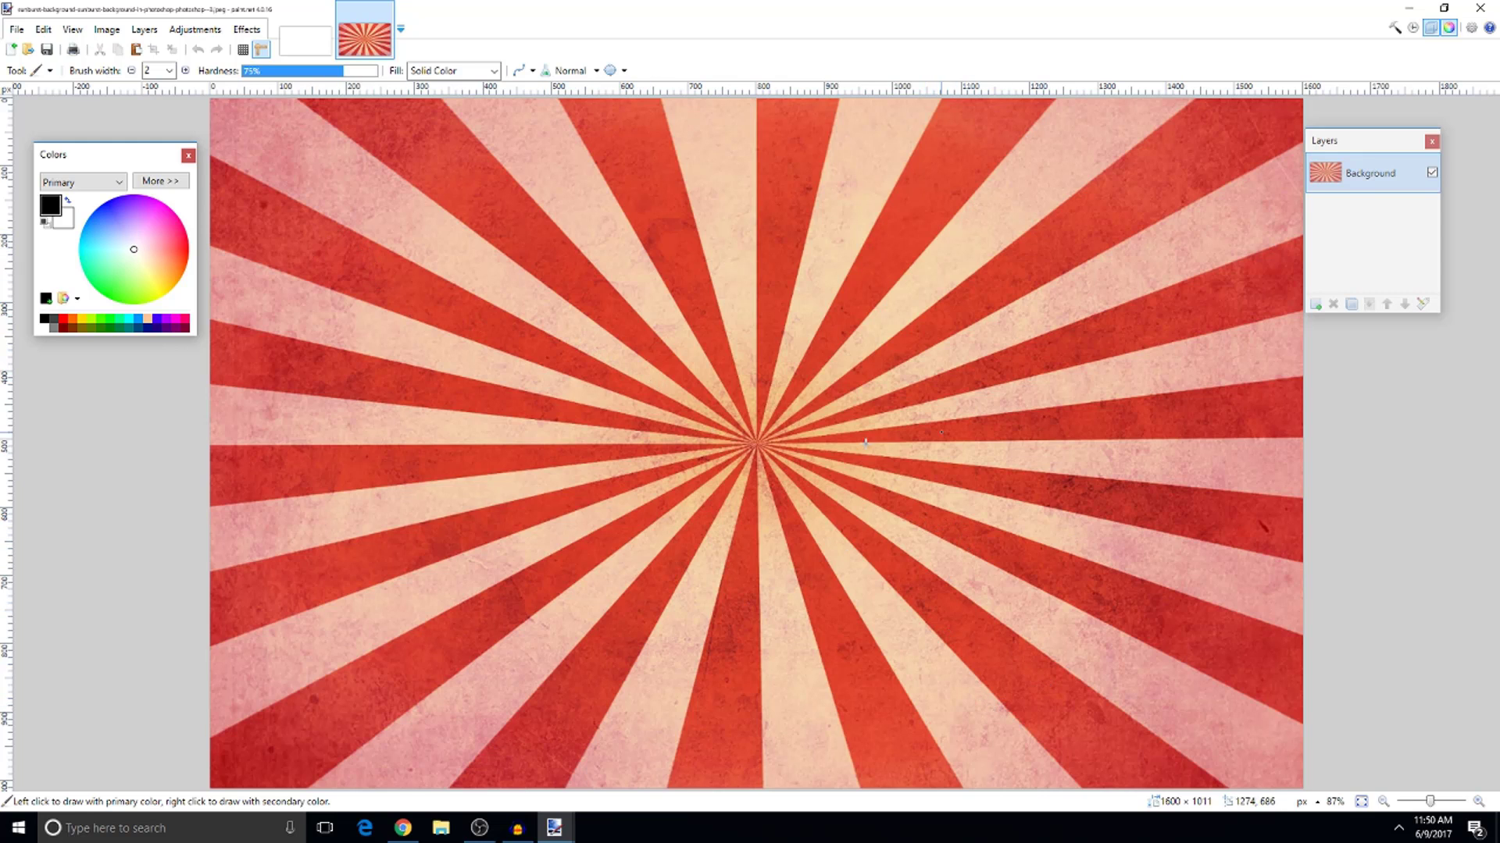
# Copy the entire sunburst picture and paste it into the blank 1280 × 720 image, keeping the canvas size
pyautogui.hotkey('ctrl', 'a')
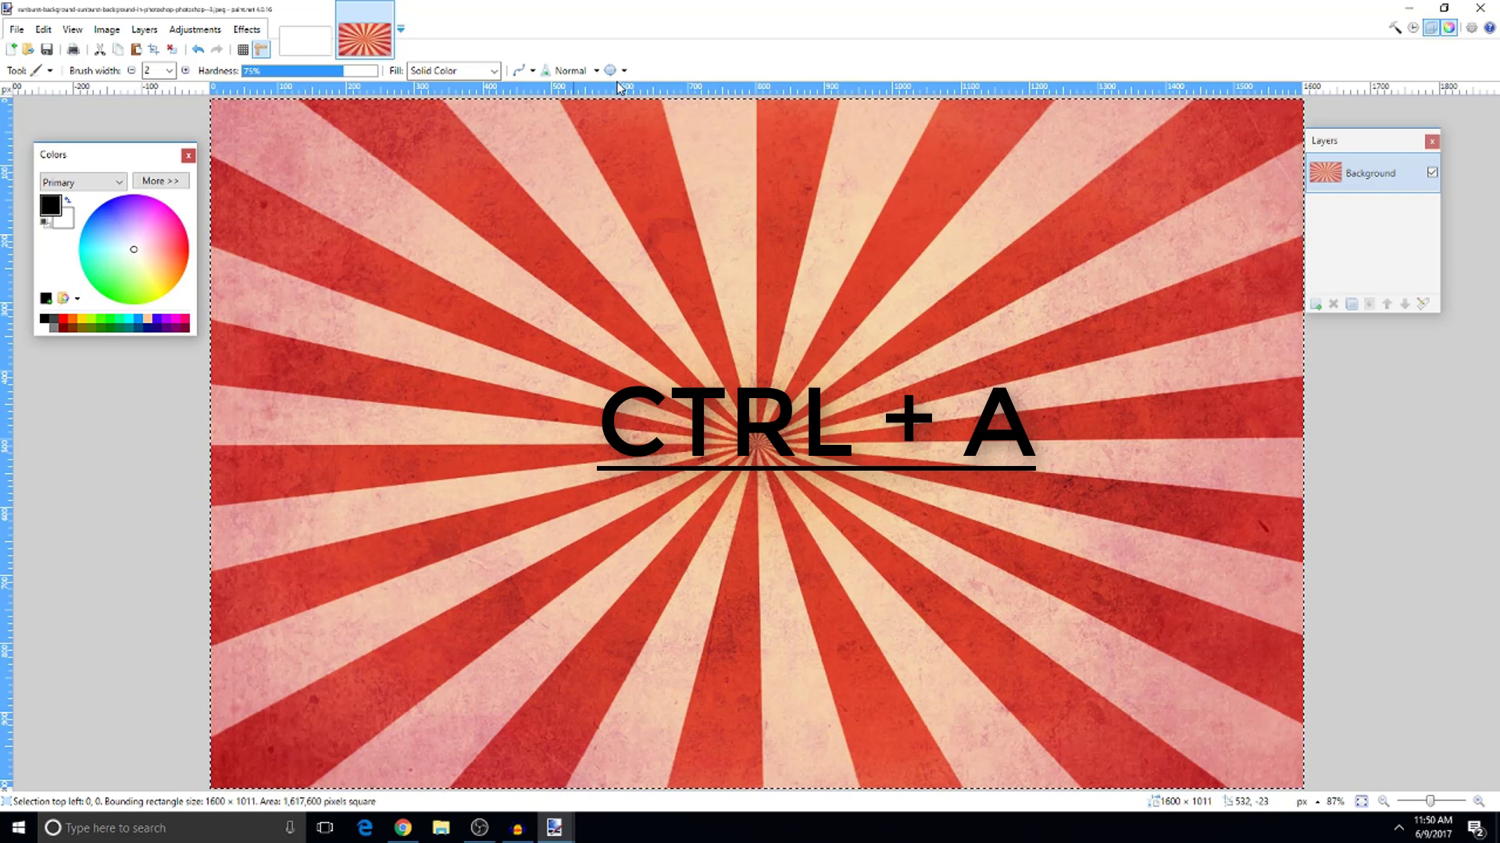
pyautogui.hotkey('ctrl', 'c')
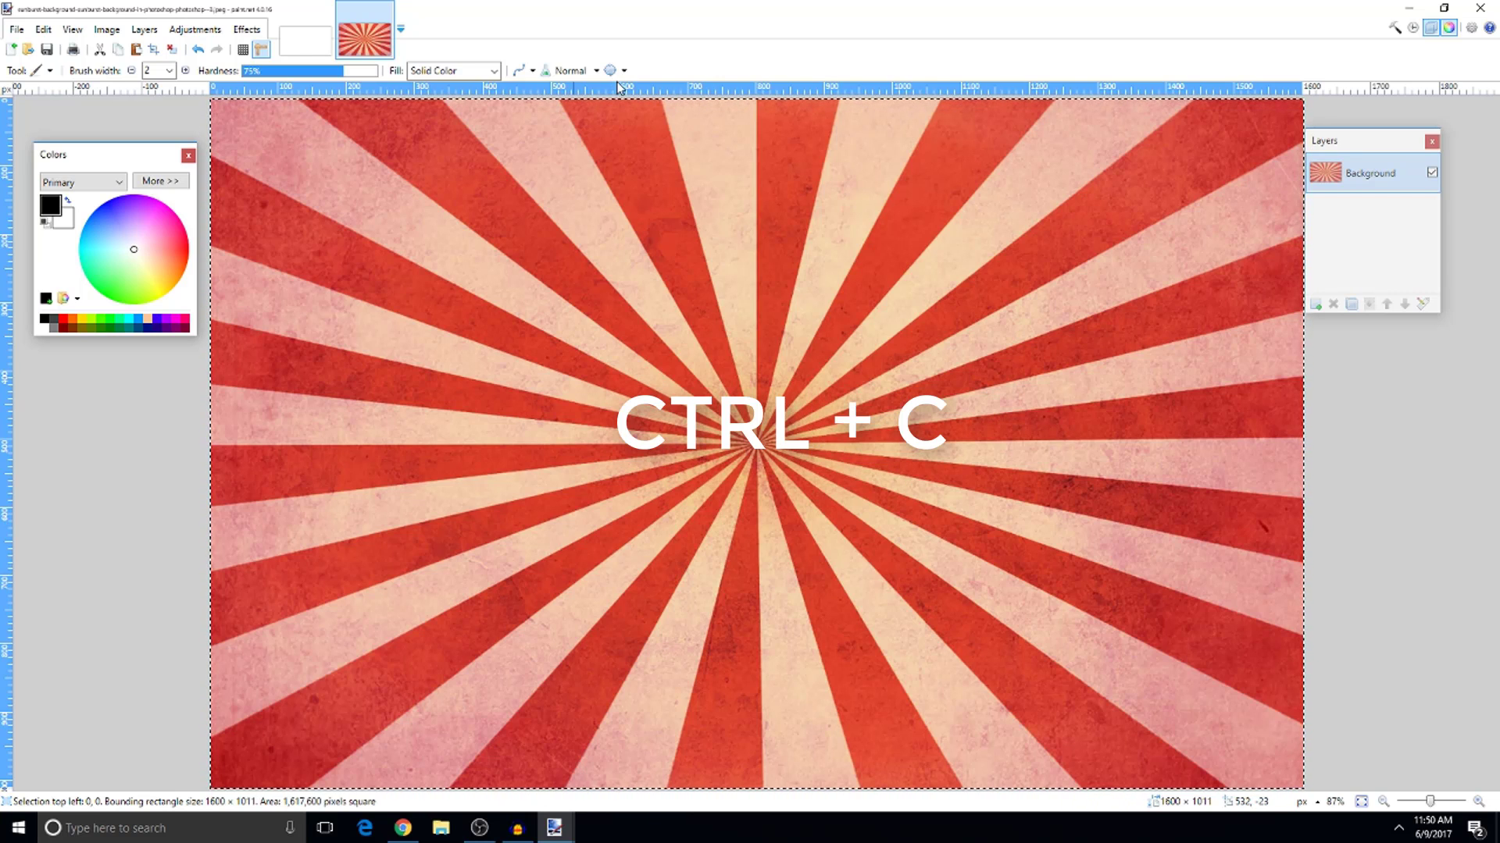
pyautogui.hotkey('ctrl', 'Tab')
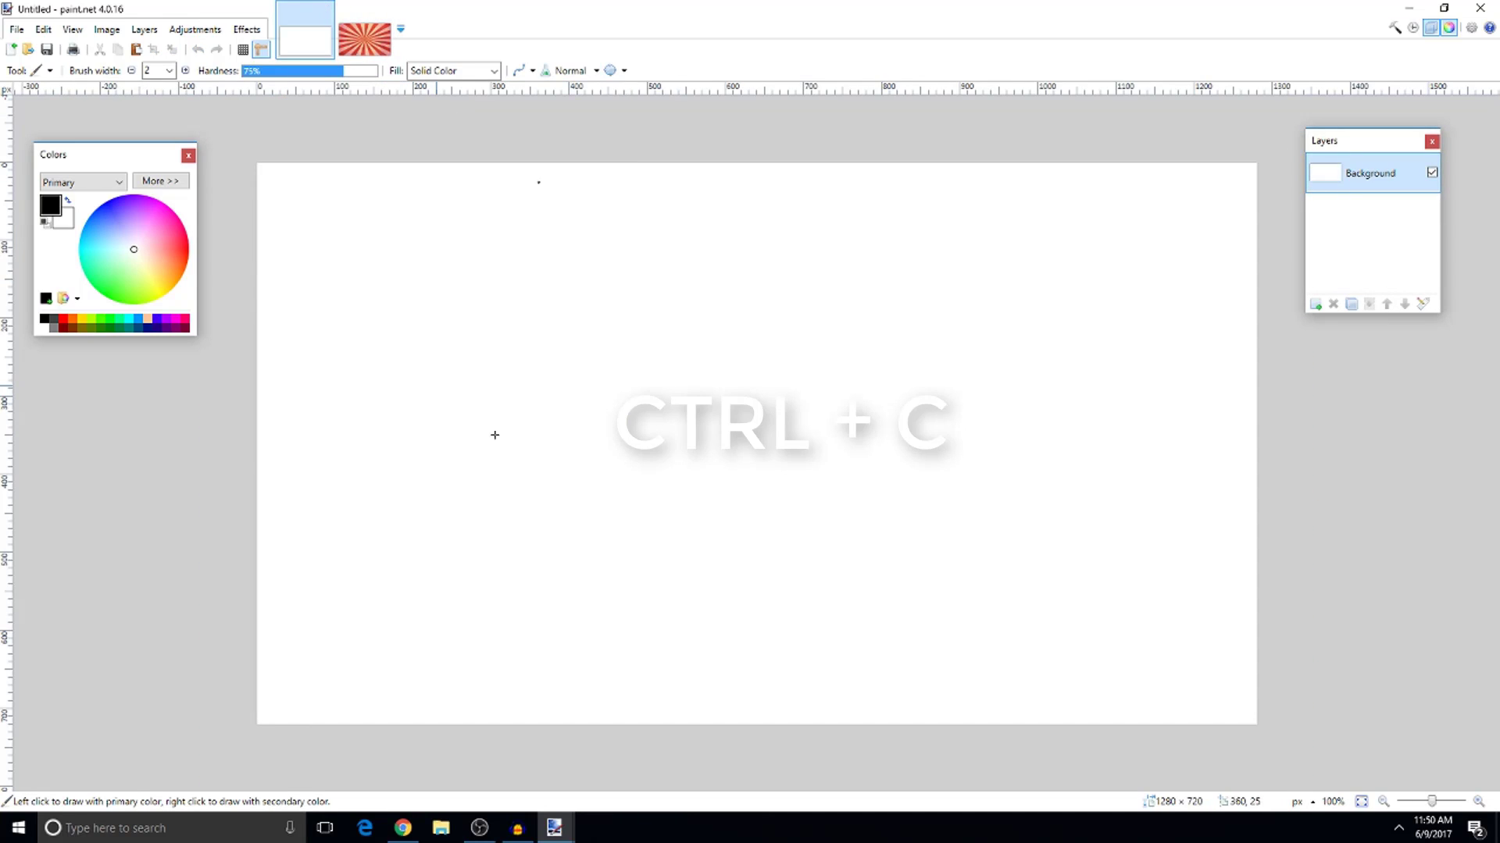
pyautogui.hotkey('ctrl', 'v')
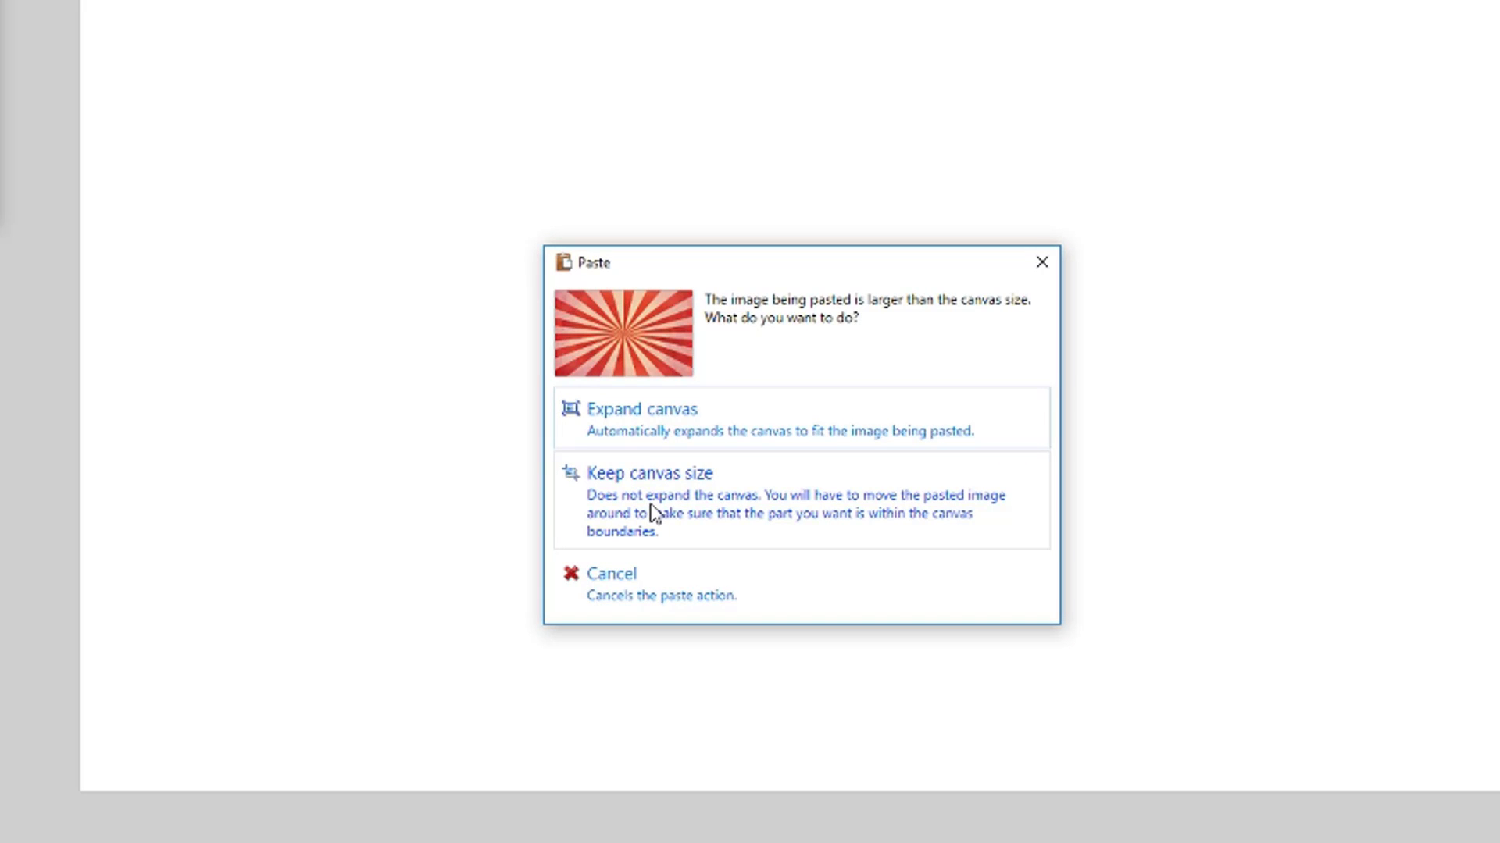
pyautogui.click(654, 514)
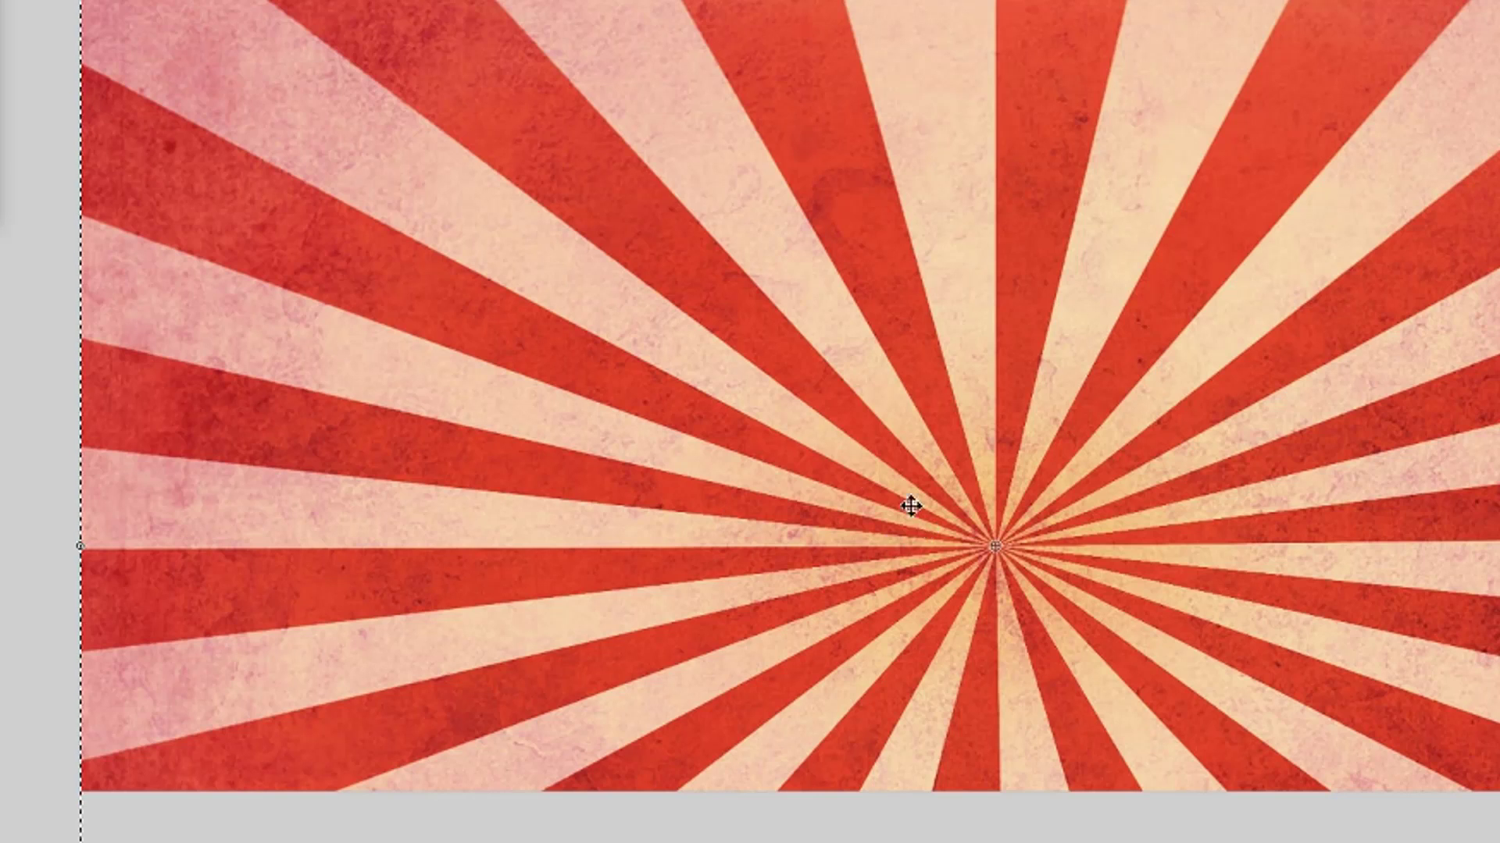
# Reposition the pasted sunburst so its rays meet near the canvas centre with the whole canvas covered, and deselect it
pyautogui.moveTo(911, 506)
pyautogui.mouseDown()
pyautogui.moveTo(771, 402)
pyautogui.moveTo(810, 378)
pyautogui.moveTo(668, 353)
pyautogui.moveTo(648, 388)
pyautogui.mouseUp()
pyautogui.moveTo(643, 451); pyautogui.dragTo(698, 453)
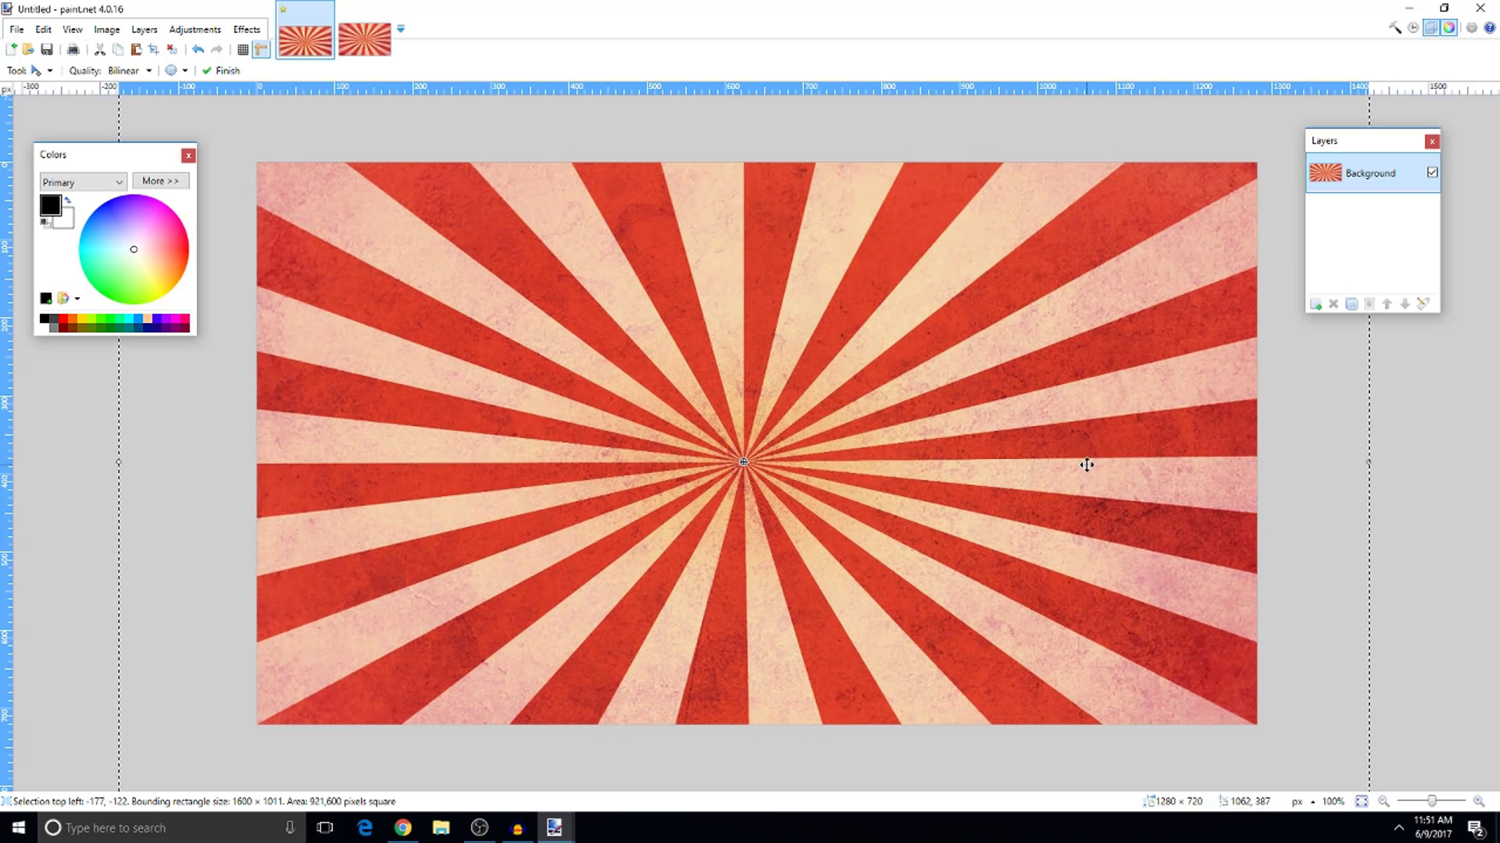
pyautogui.hotkey('ctrl', 'd')
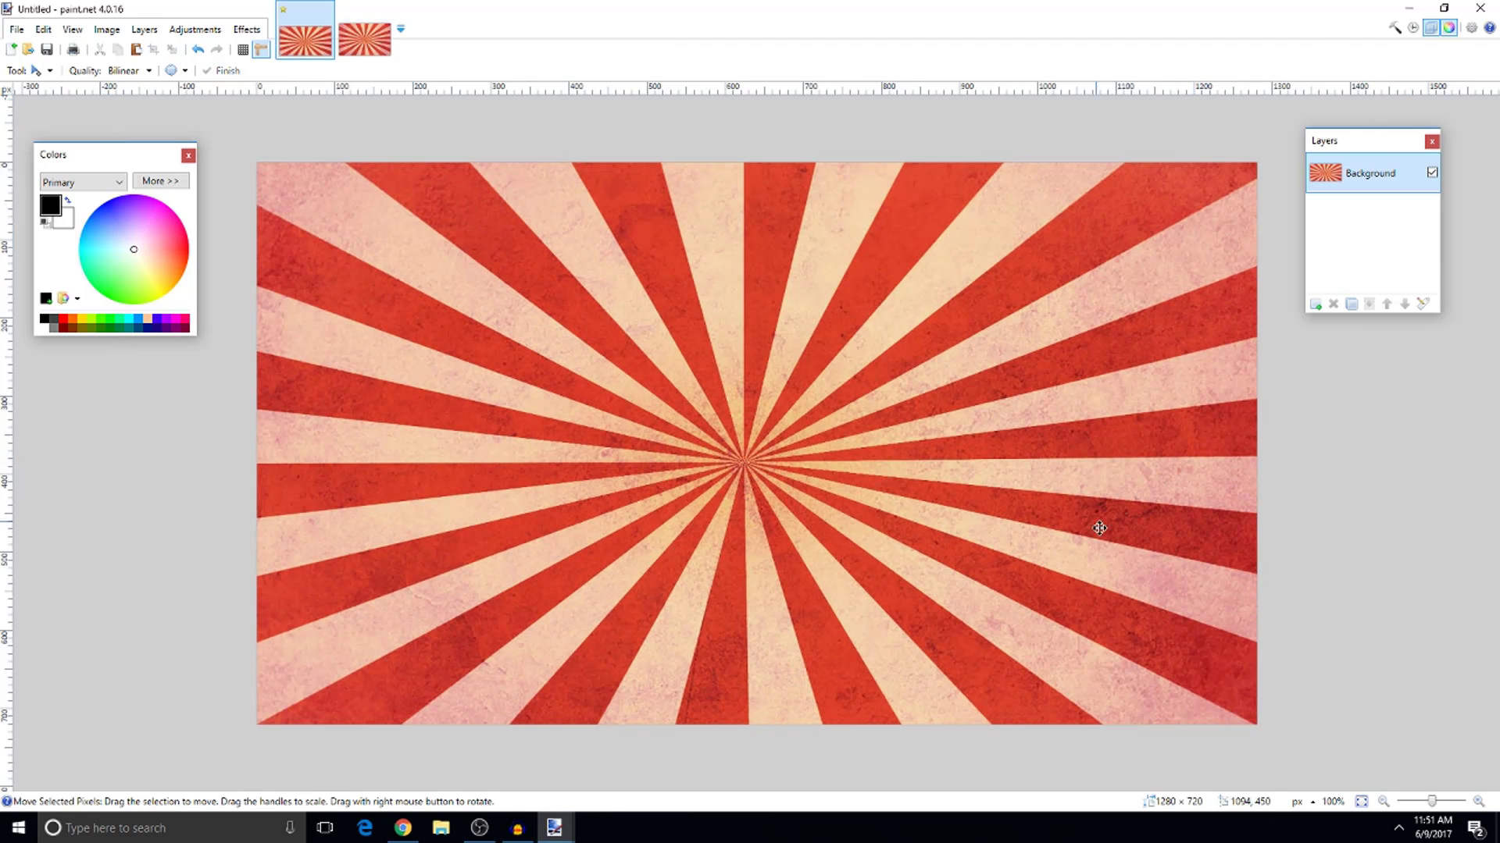
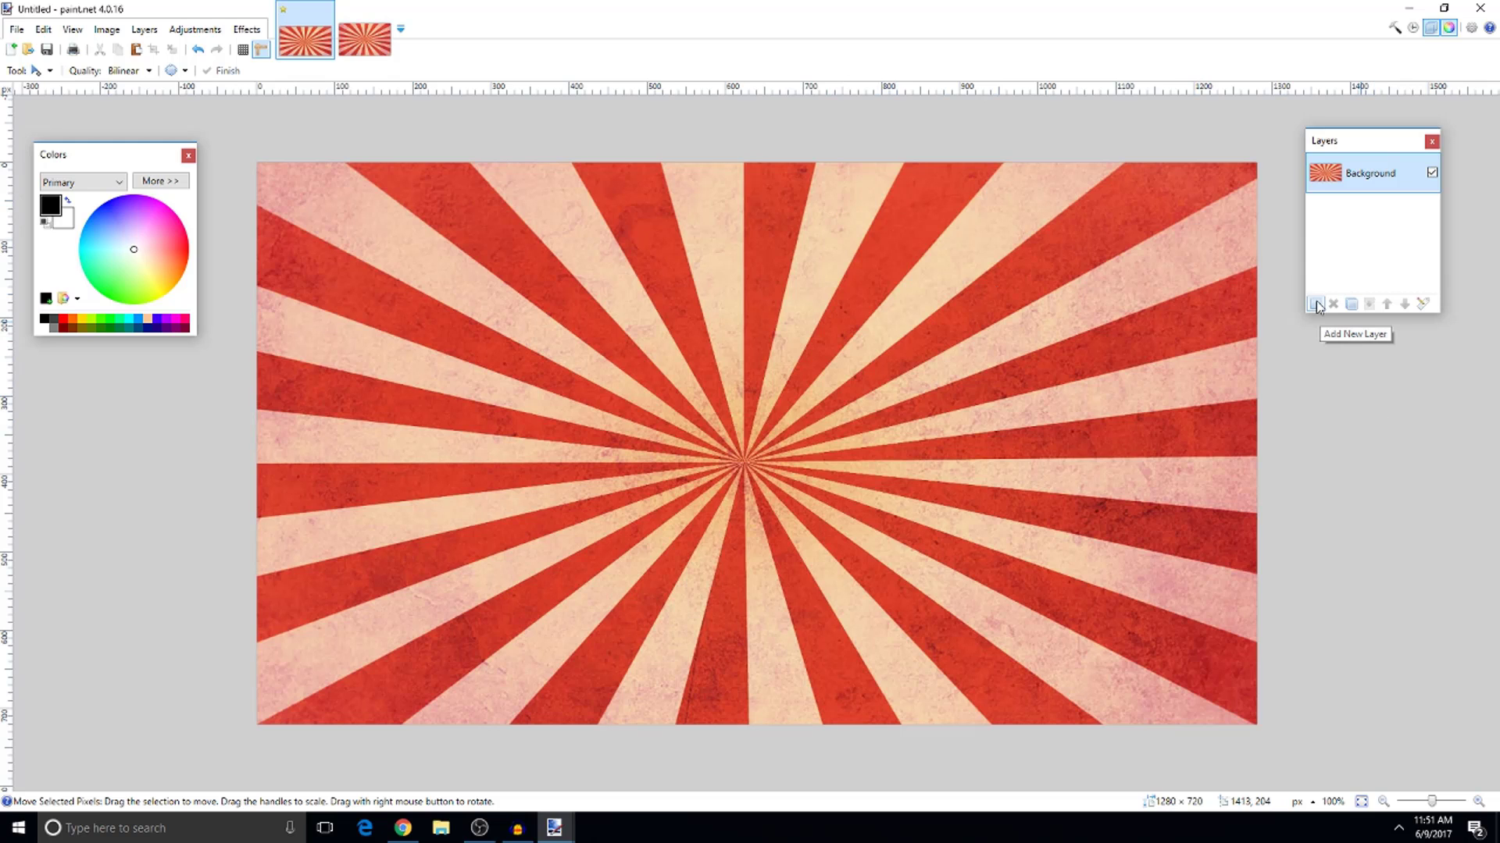
# Add a new layer above the sunburst background and activate the Text tool
pyautogui.moveTo(1328, 143); pyautogui.dragTo(1326, 143)
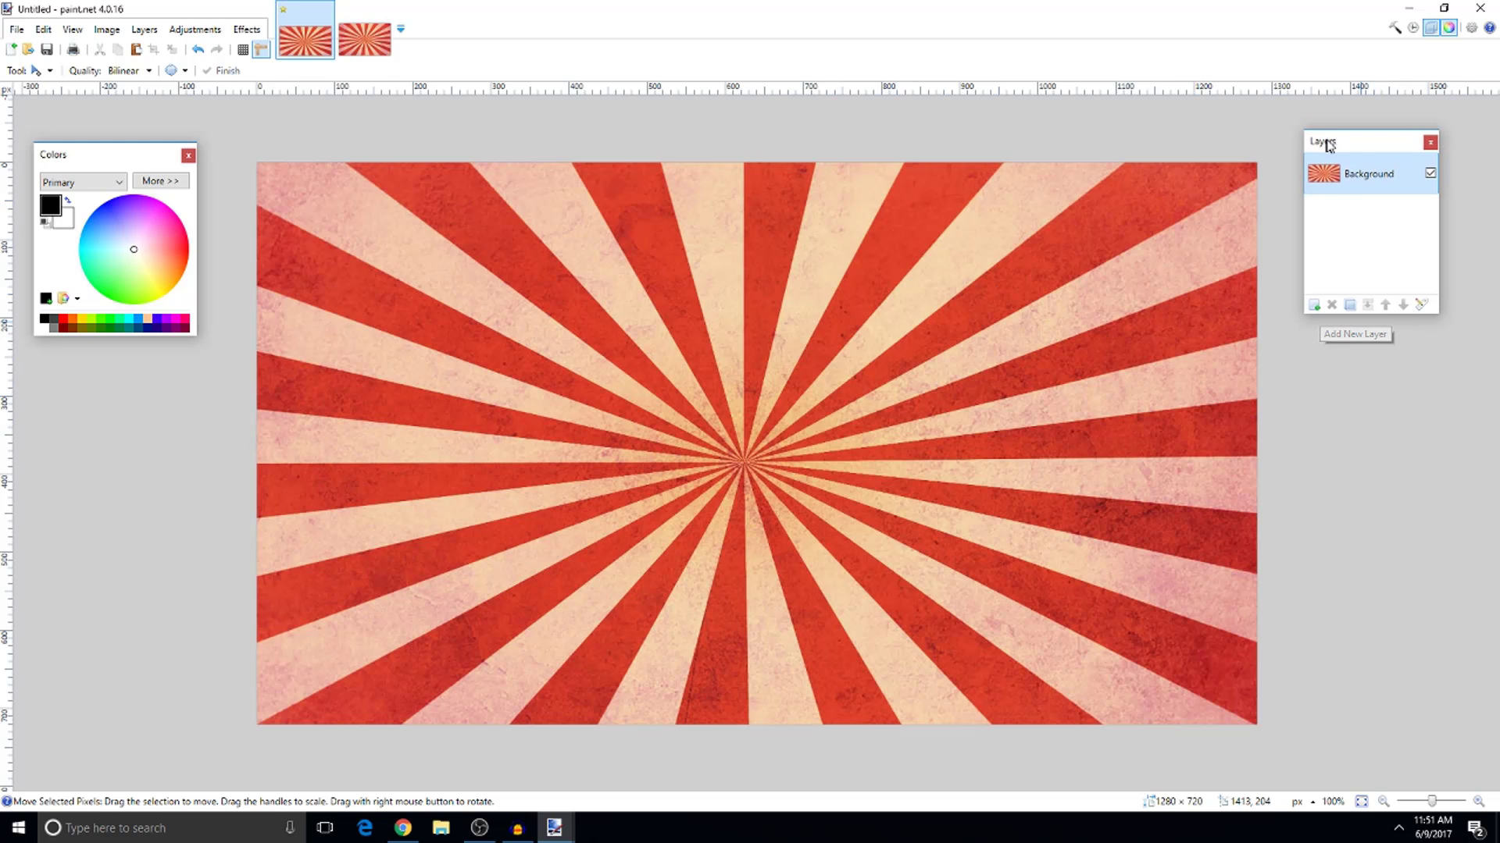
pyautogui.click(1314, 308)
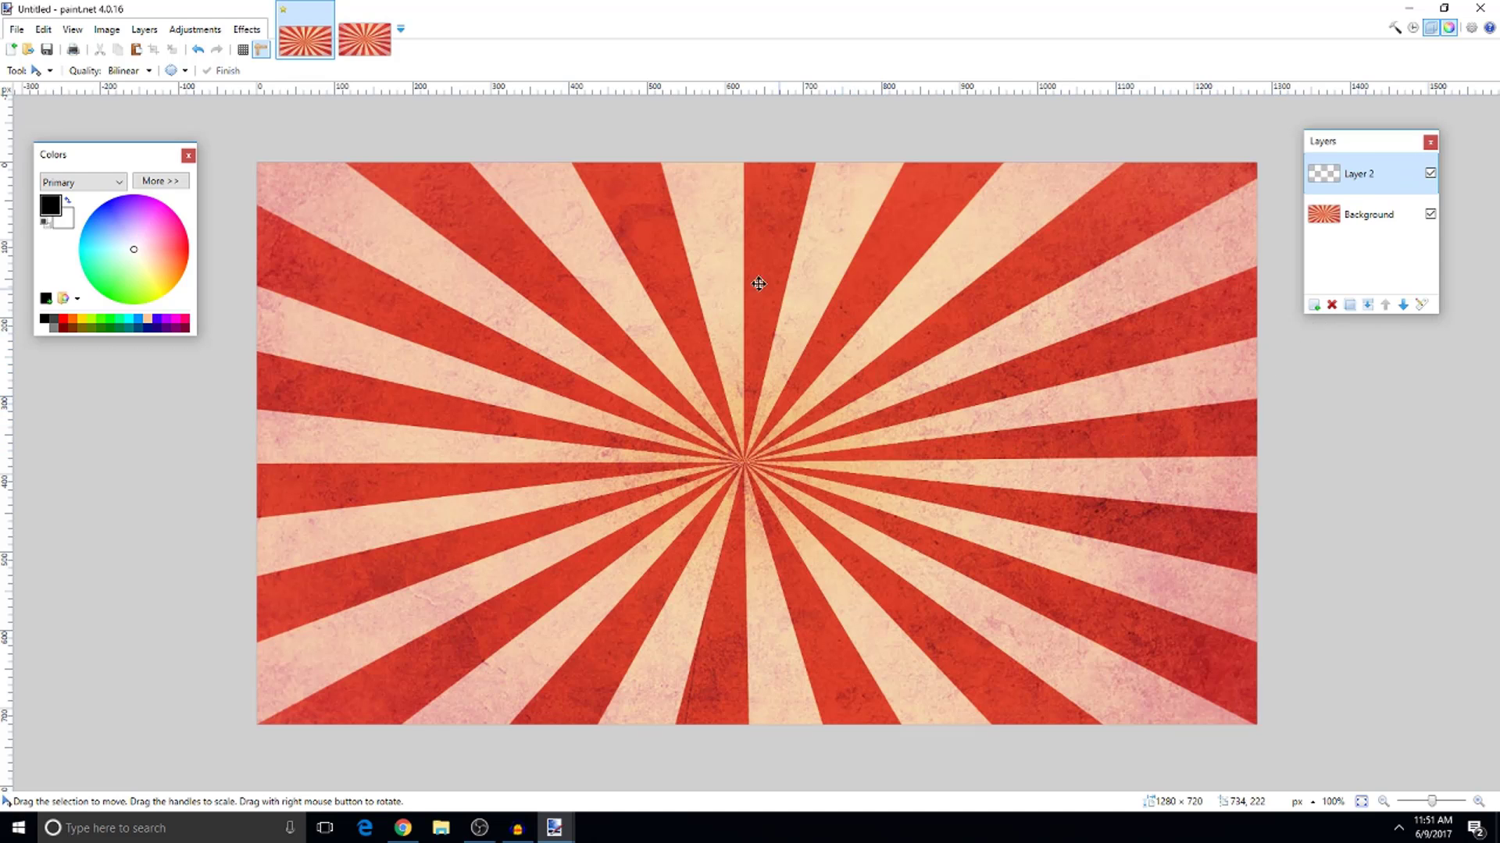
pyautogui.click(34, 72)
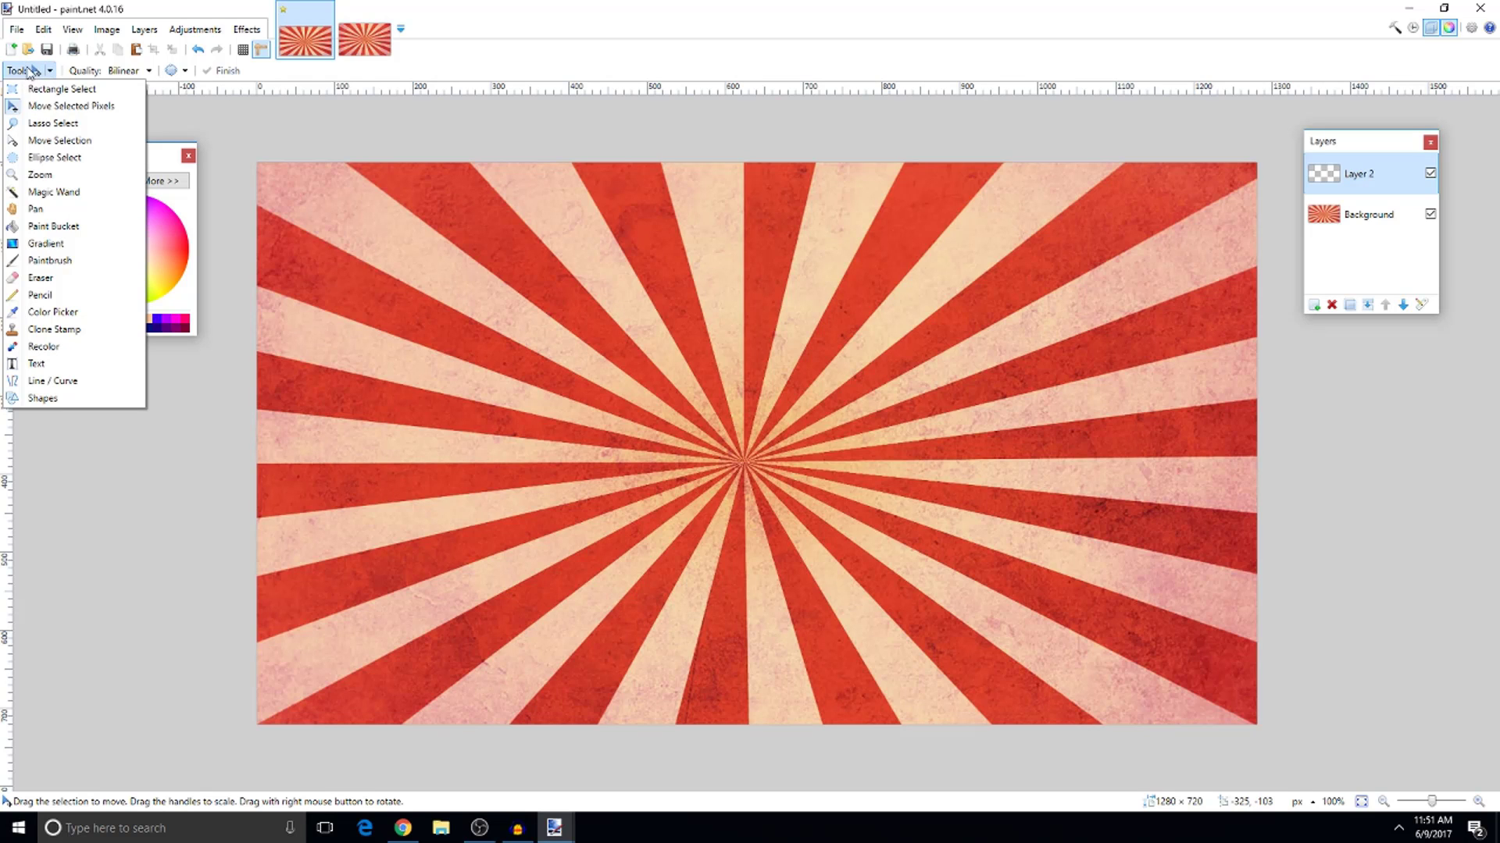
pyautogui.click(34, 364)
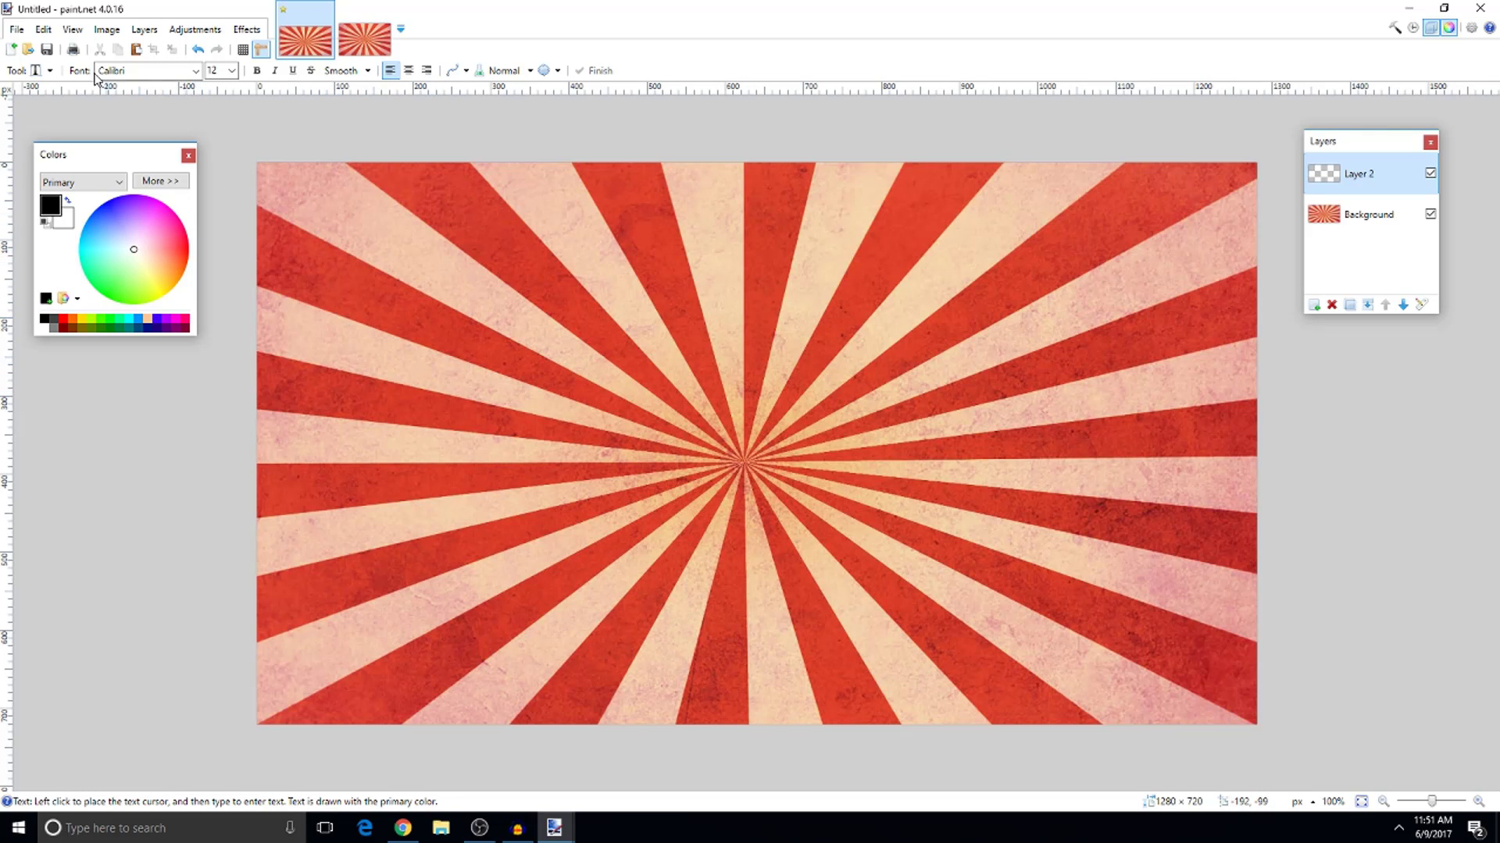
# Set the text font to American Captain and the font size to 144
pyautogui.click(196, 70)
pyautogui.scroll(-5, 299, 266)
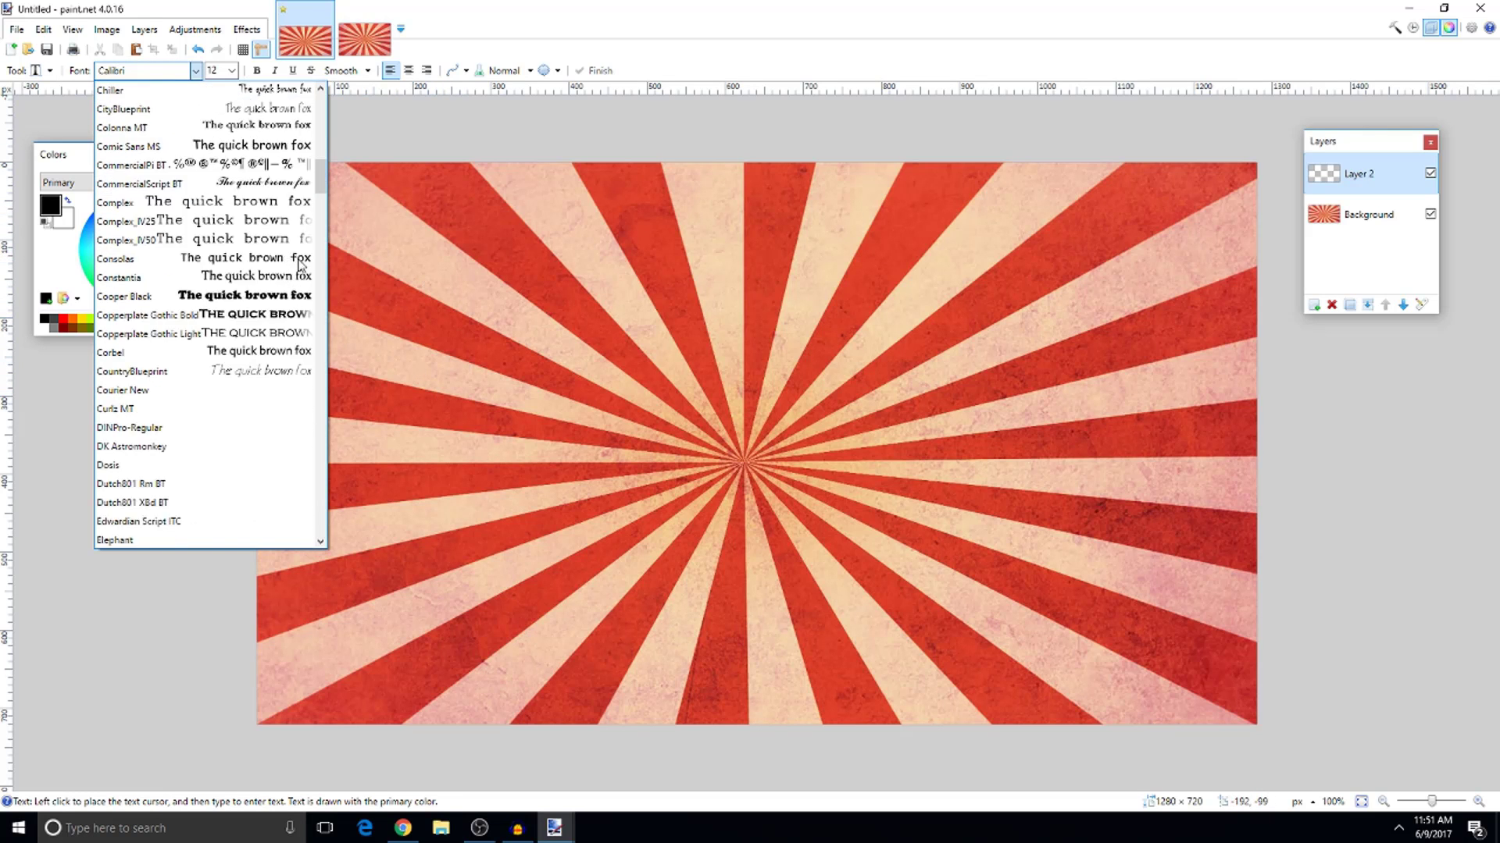
pyautogui.scroll(-10, 299, 266)
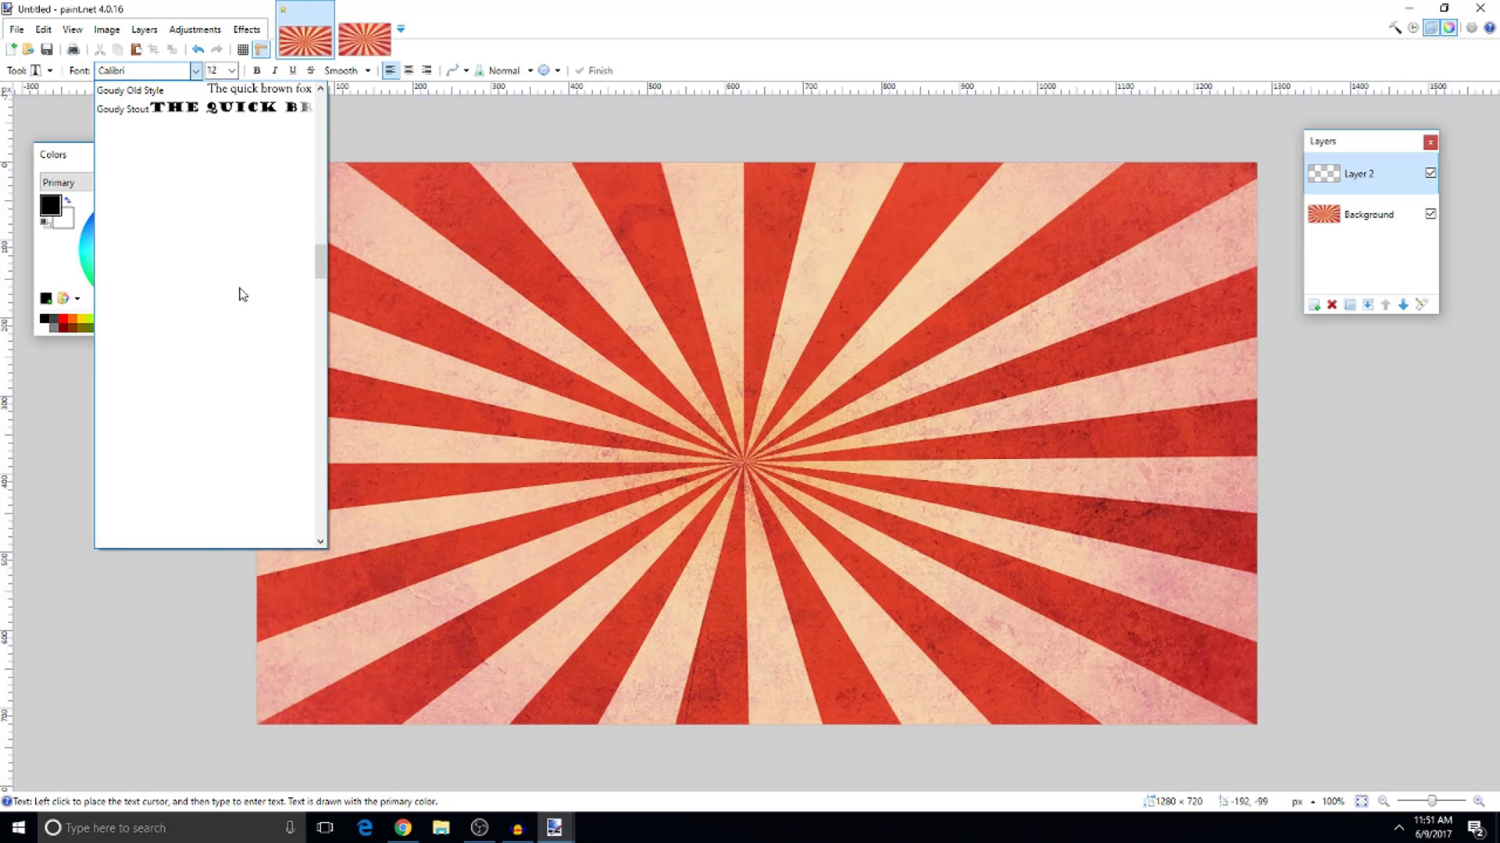
pyautogui.scroll(5, 268, 285)
pyautogui.click(129, 72)
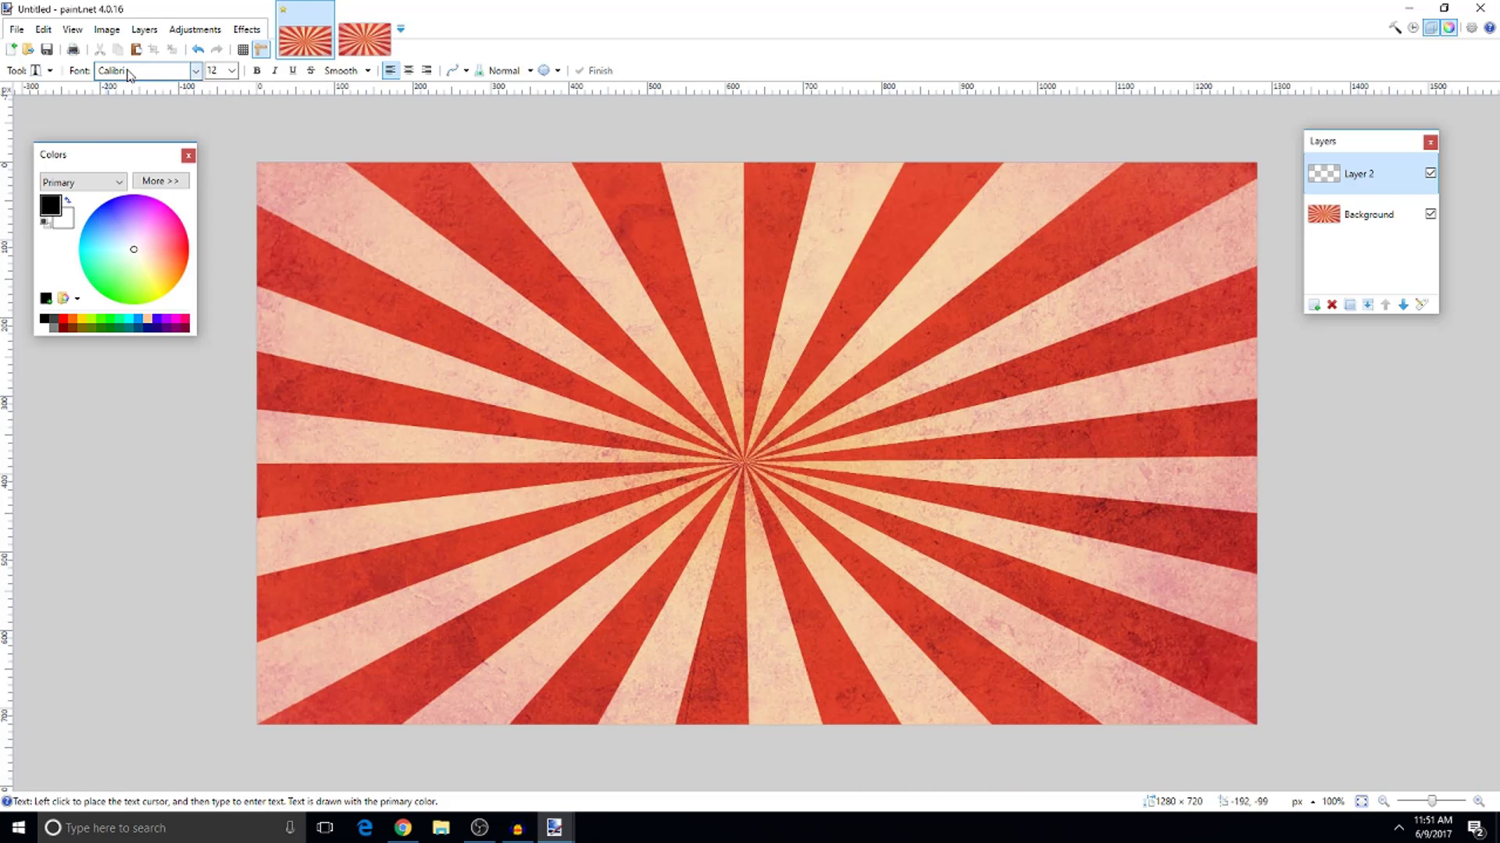
pyautogui.click(129, 72)
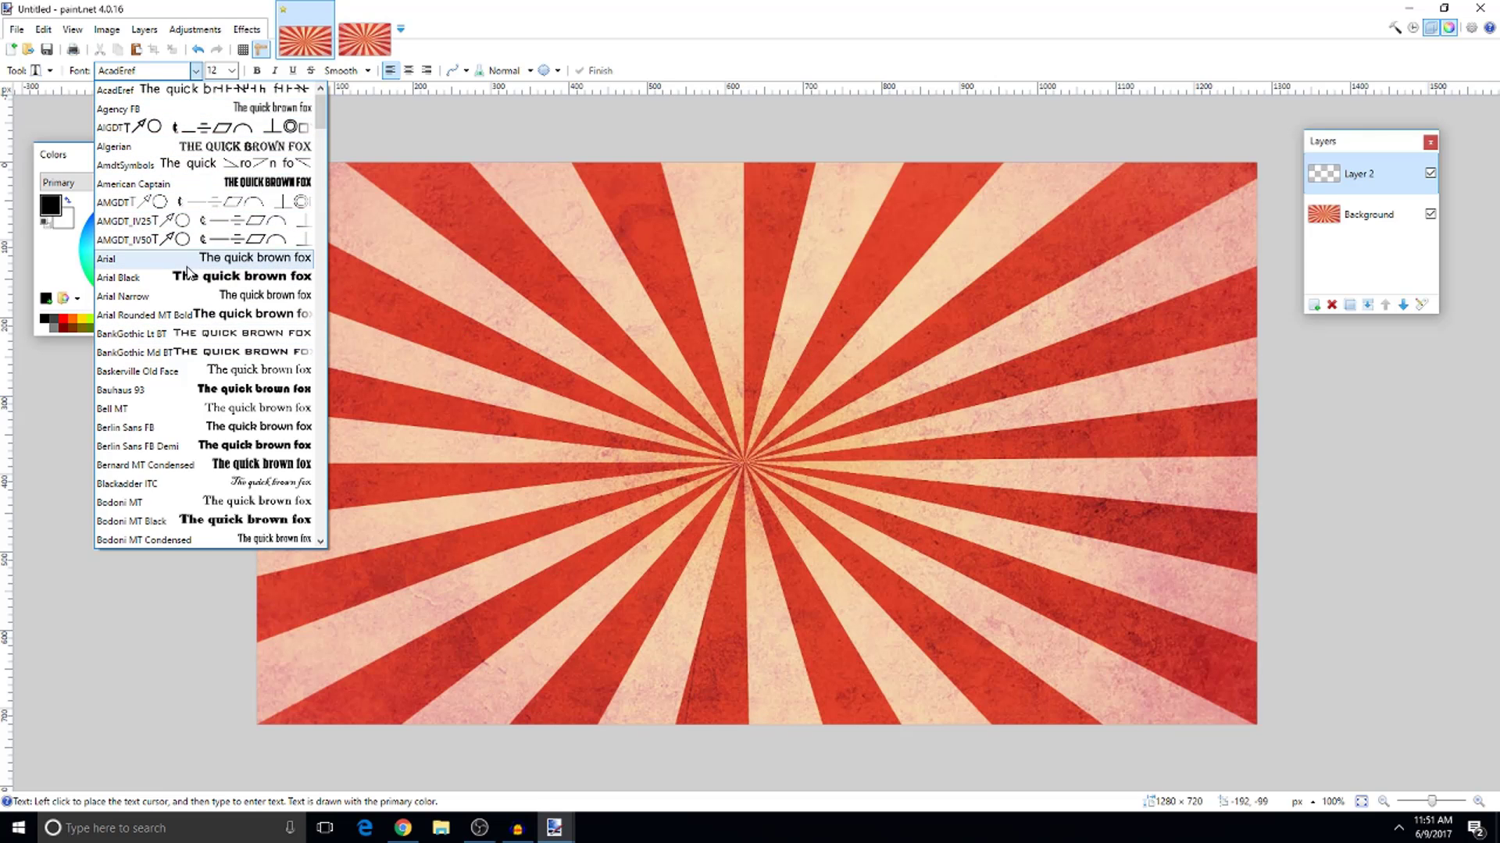
pyautogui.click(156, 188)
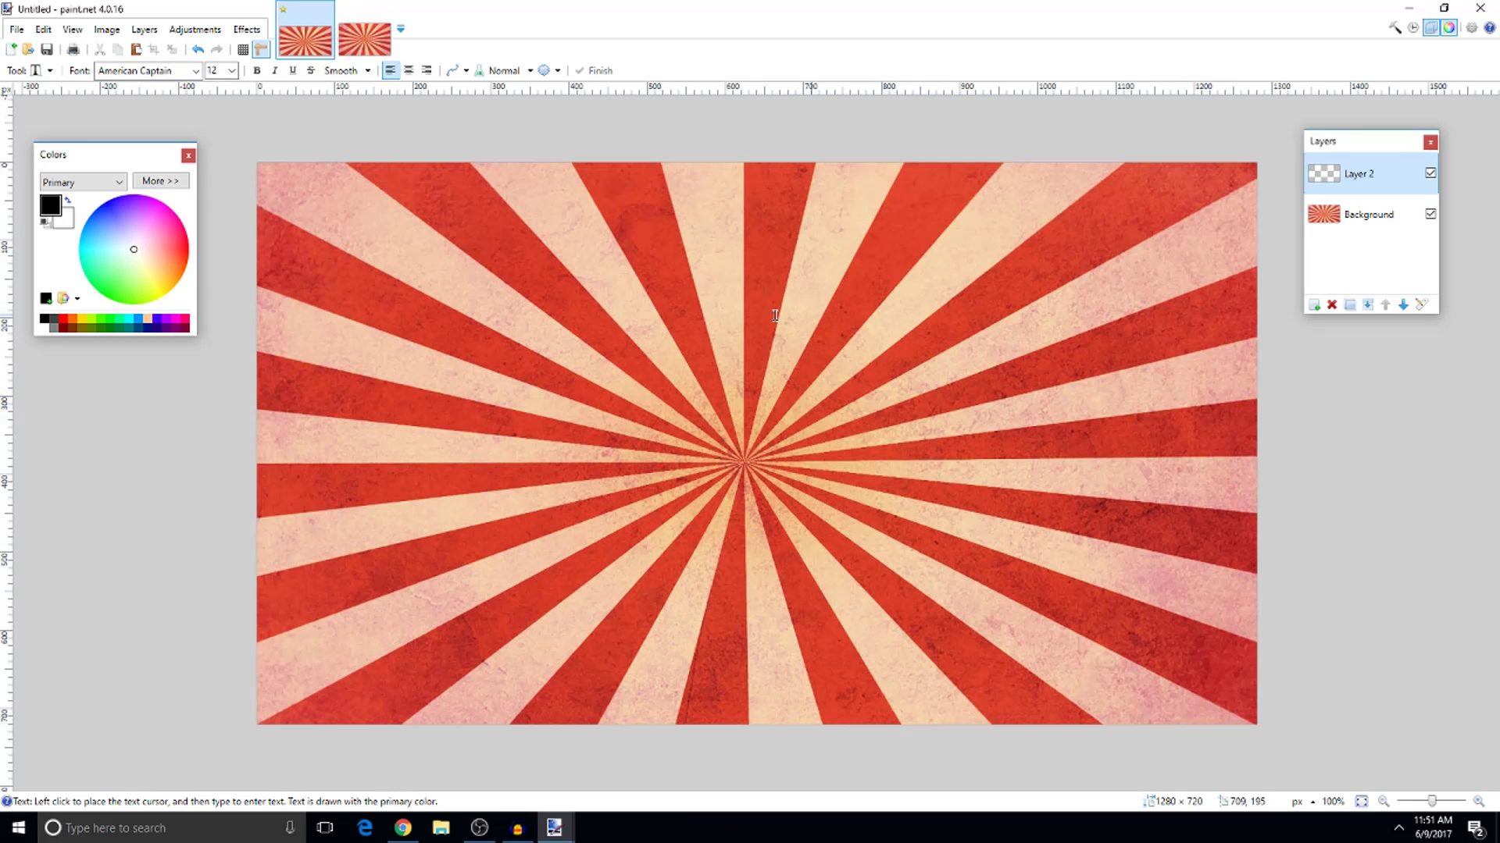
pyautogui.click(231, 70)
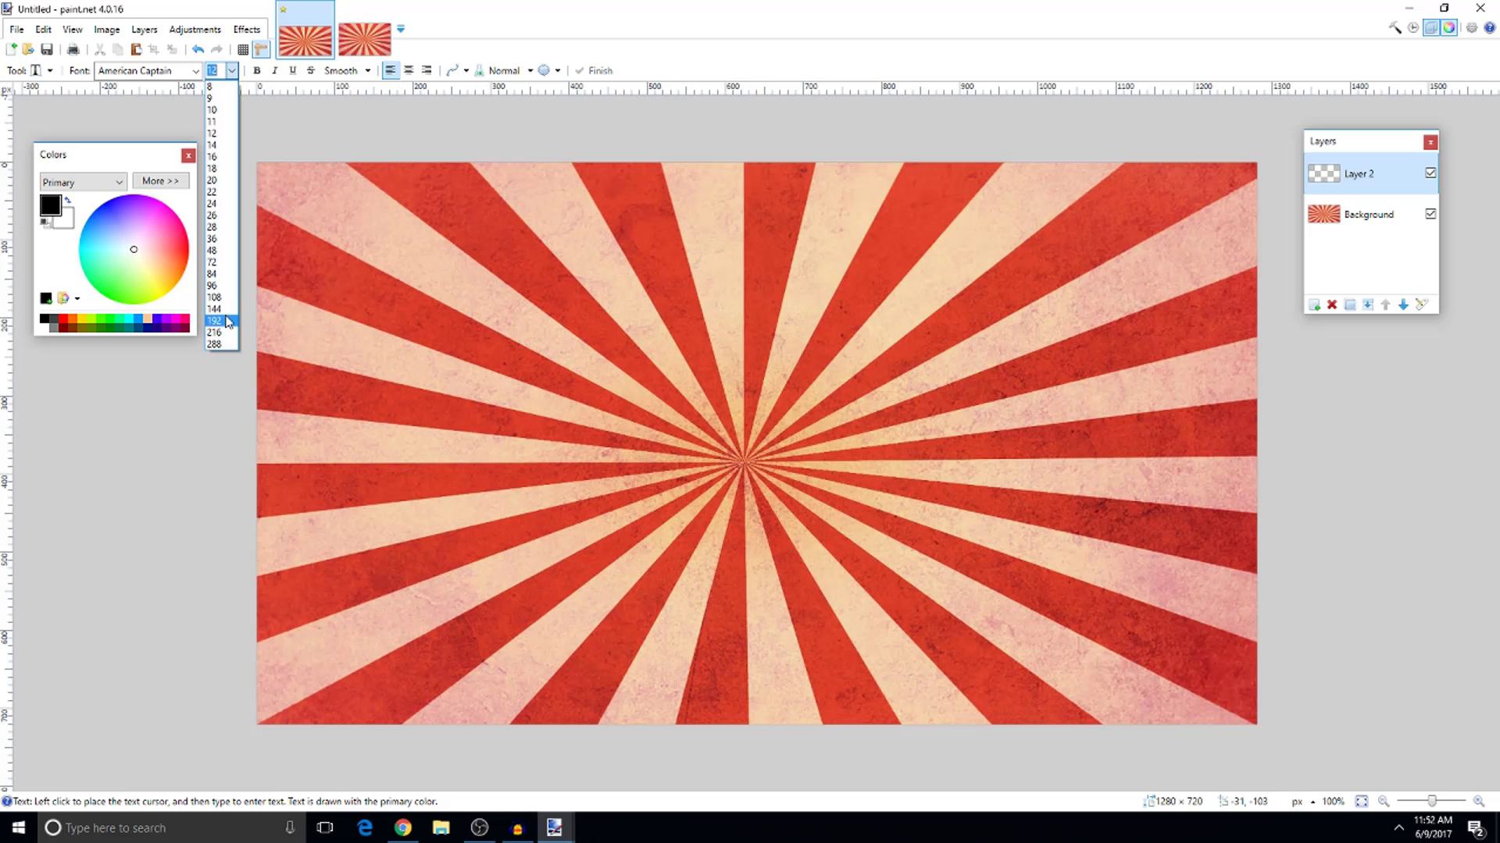
pyautogui.click(217, 309)
# Enter "HOW TO" in black near the canvas's upper-left corner, with "MAKE A" on a second line
pyautogui.click(333, 246)
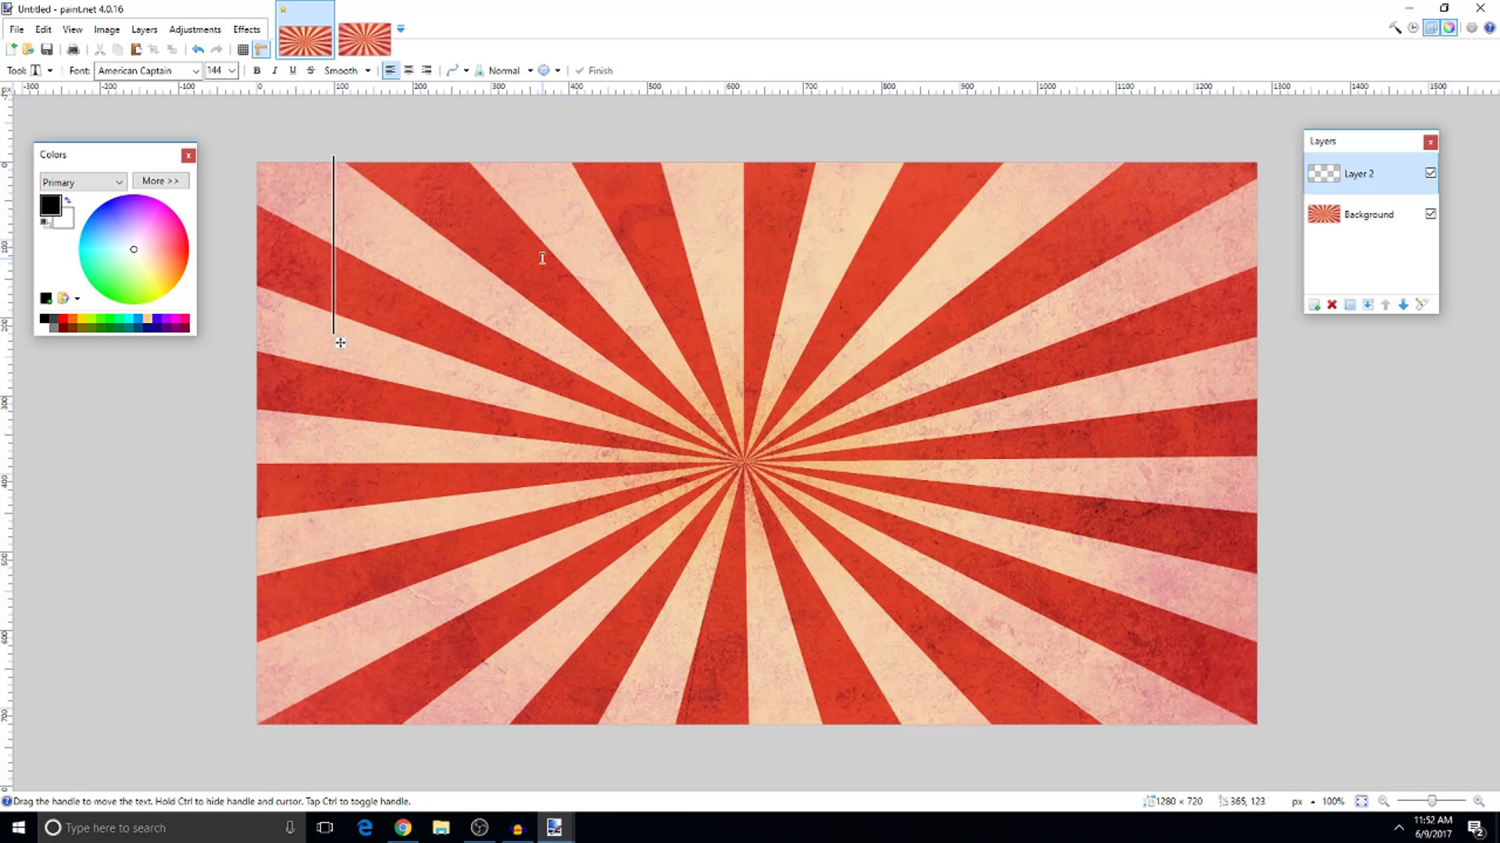
pyautogui.write('HOW TO MAKE')
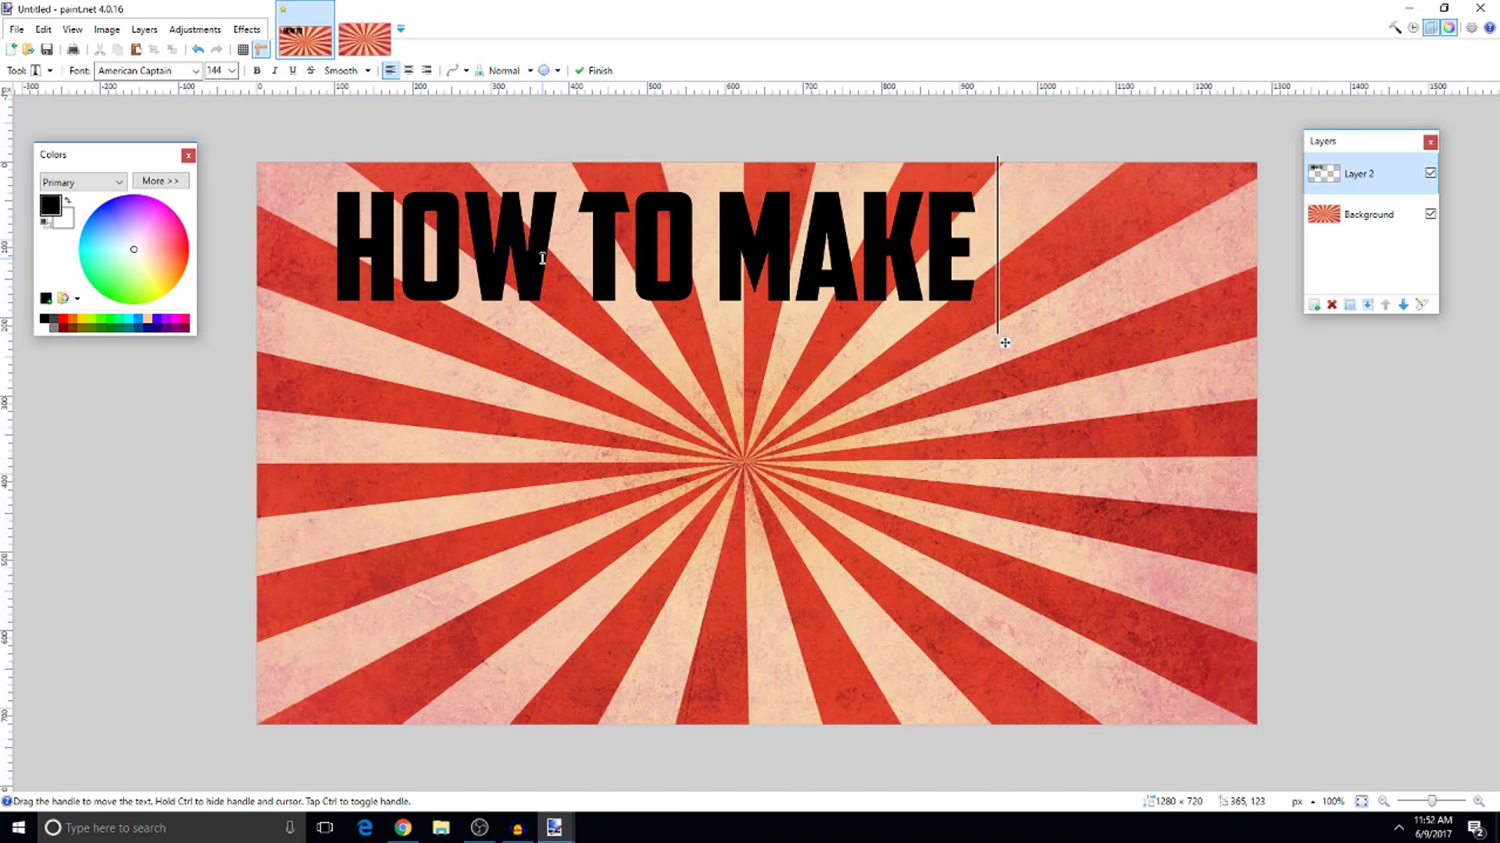
pyautogui.press('BackSpace')
pyautogui.press('BackSpace')
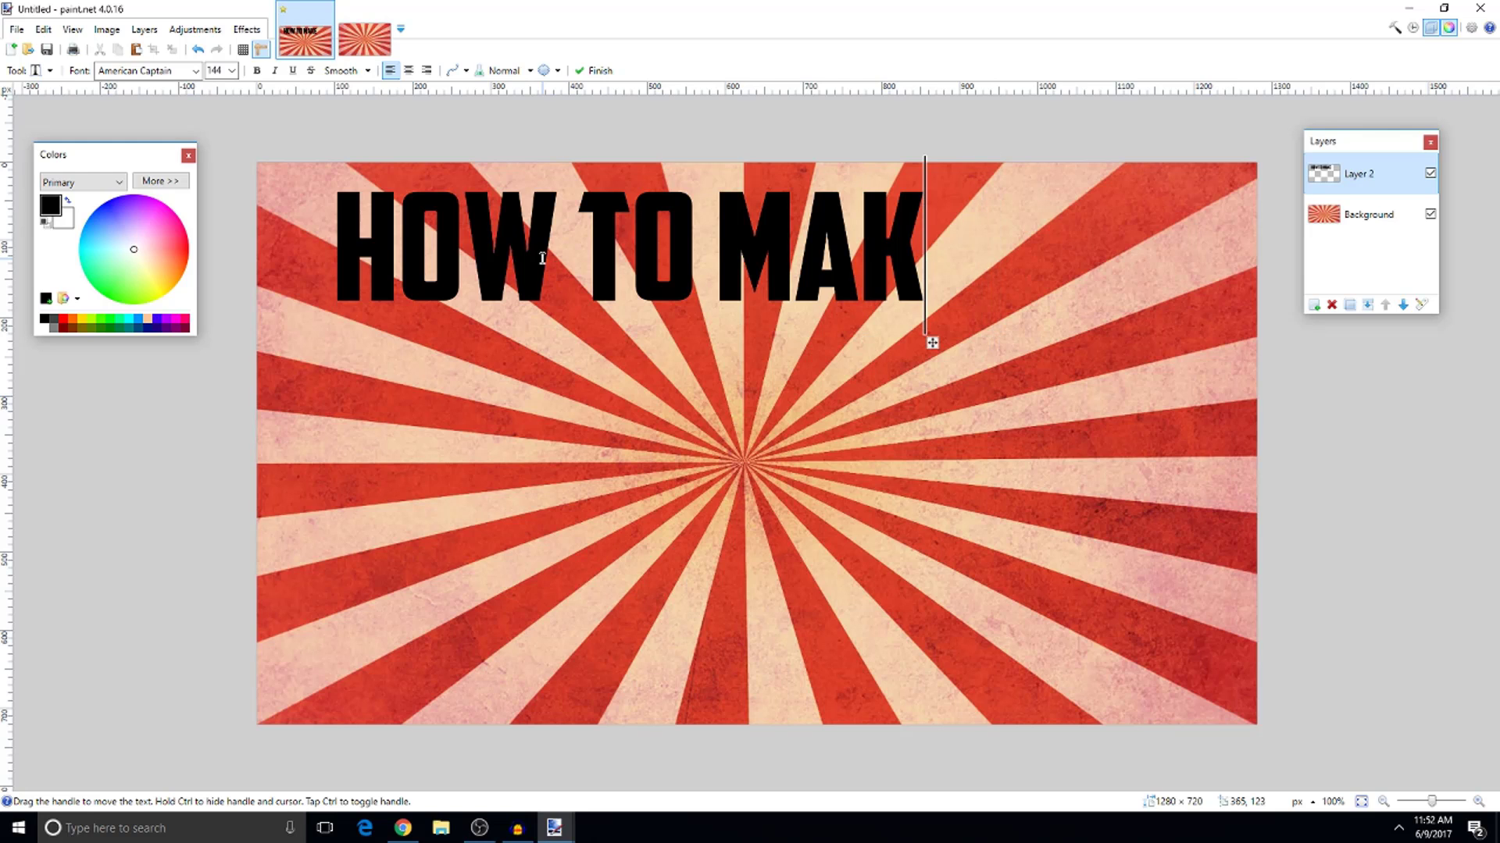
pyautogui.write('E A')
pyautogui.press('BackSpace')
pyautogui.press('BackSpace')
pyautogui.press('BackSpace')
pyautogui.press('BackSpace')
pyautogui.press('BackSpace')
pyautogui.press('BackSpace')
pyautogui.press('BackSpace')
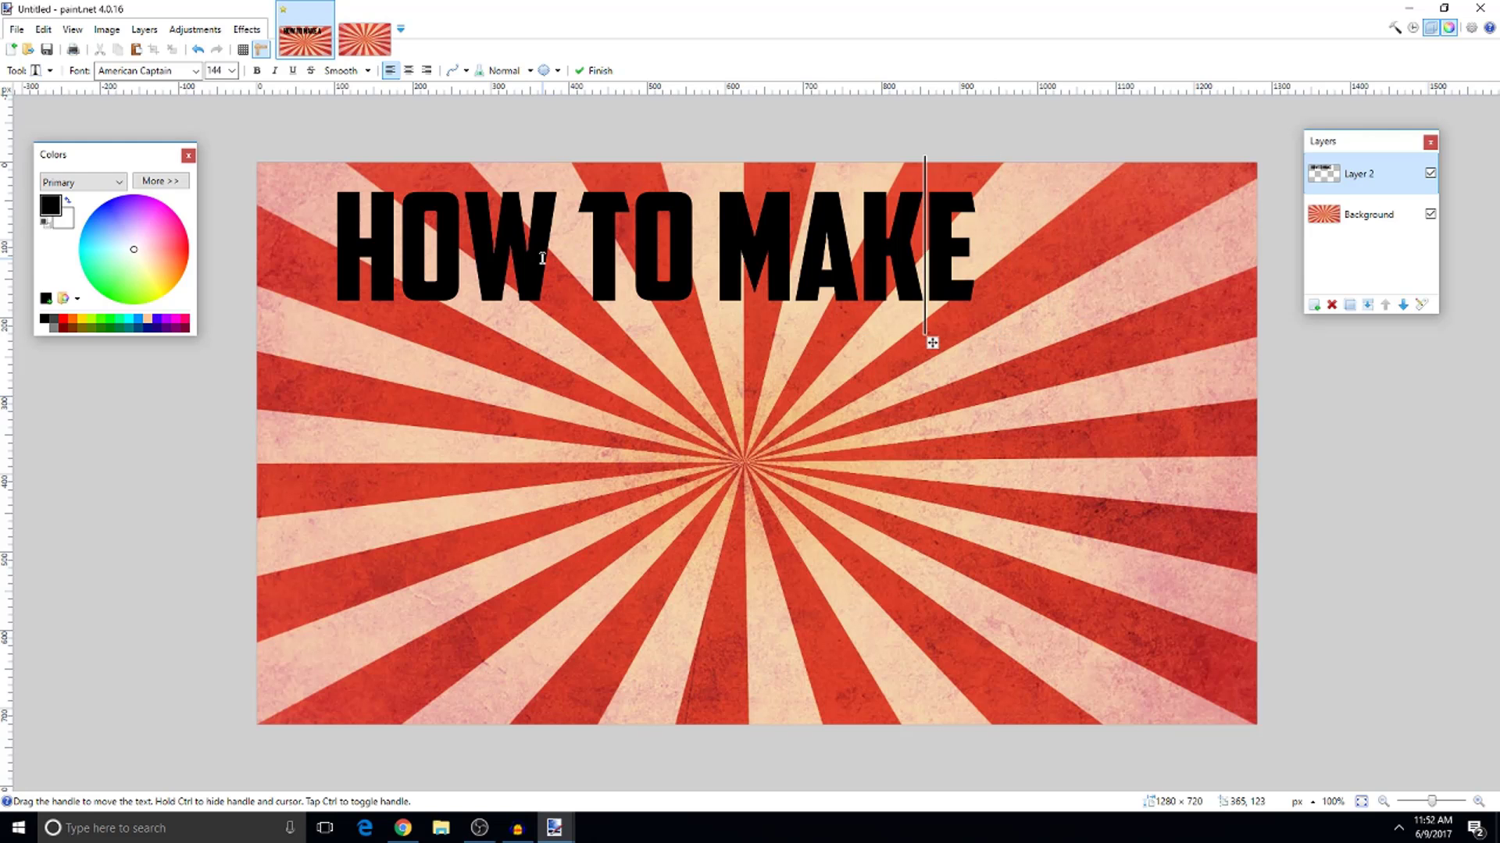
pyautogui.press('Return')
pyautogui.write('\\')
pyautogui.press('BackSpace')
pyautogui.write('M')
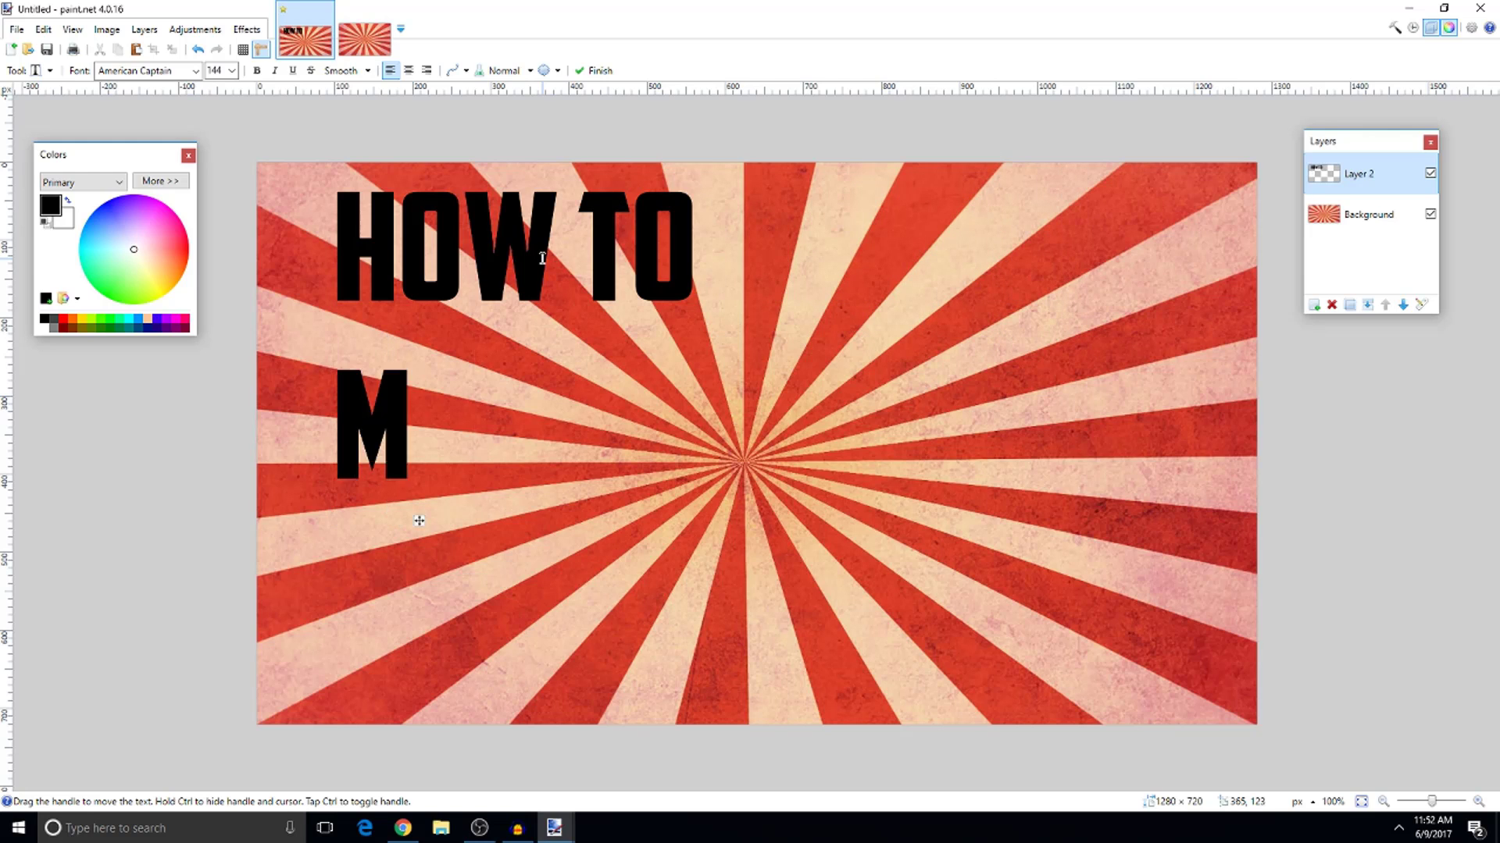
pyautogui.write('AKE  A')
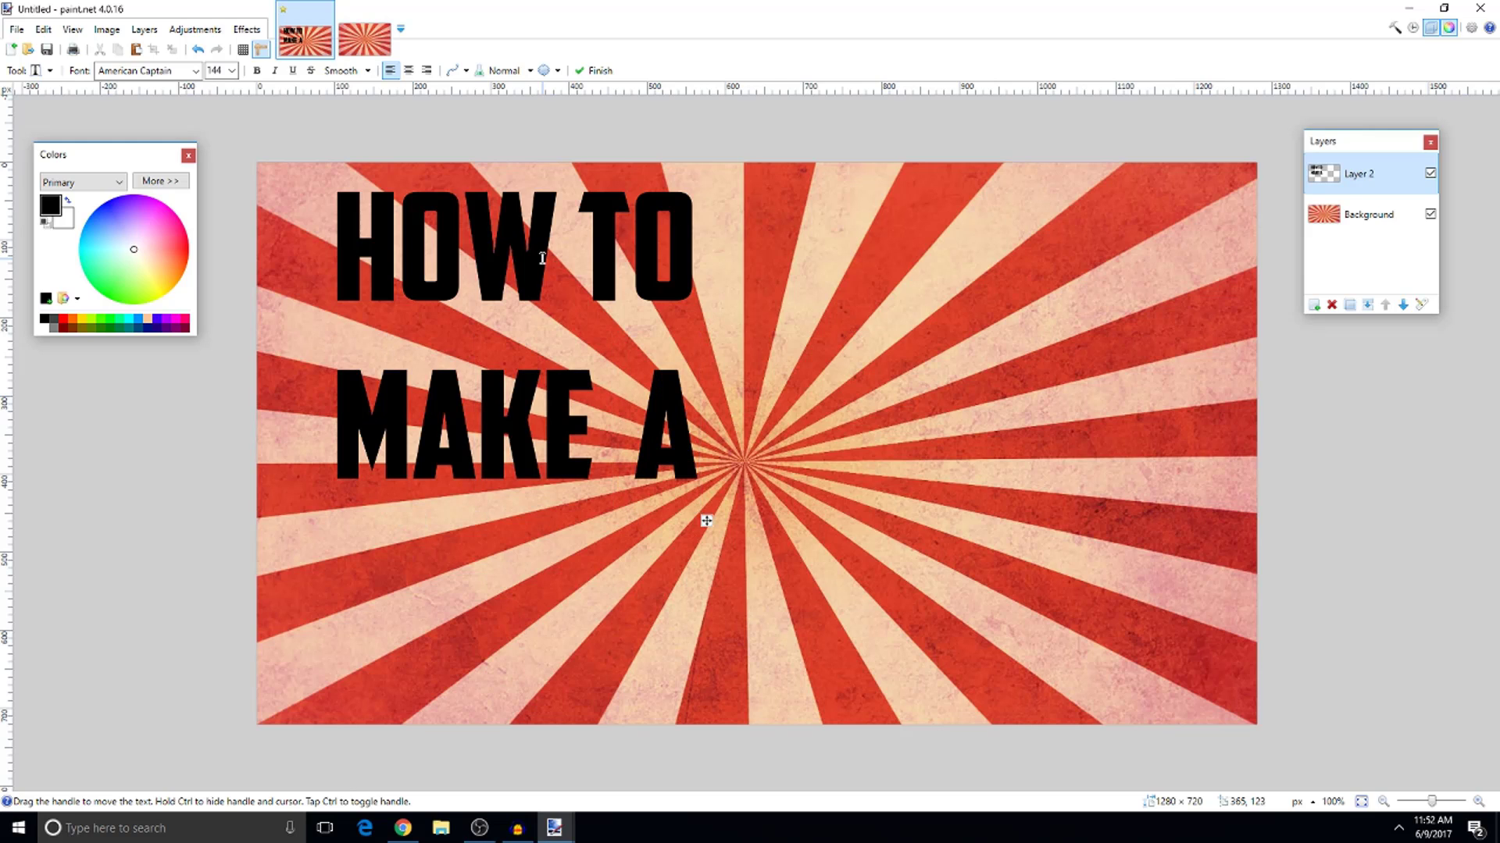
# Add "THUMBNAIL" as the third line of the title text
pyautogui.press('Return')
pyautogui.write('THU,')
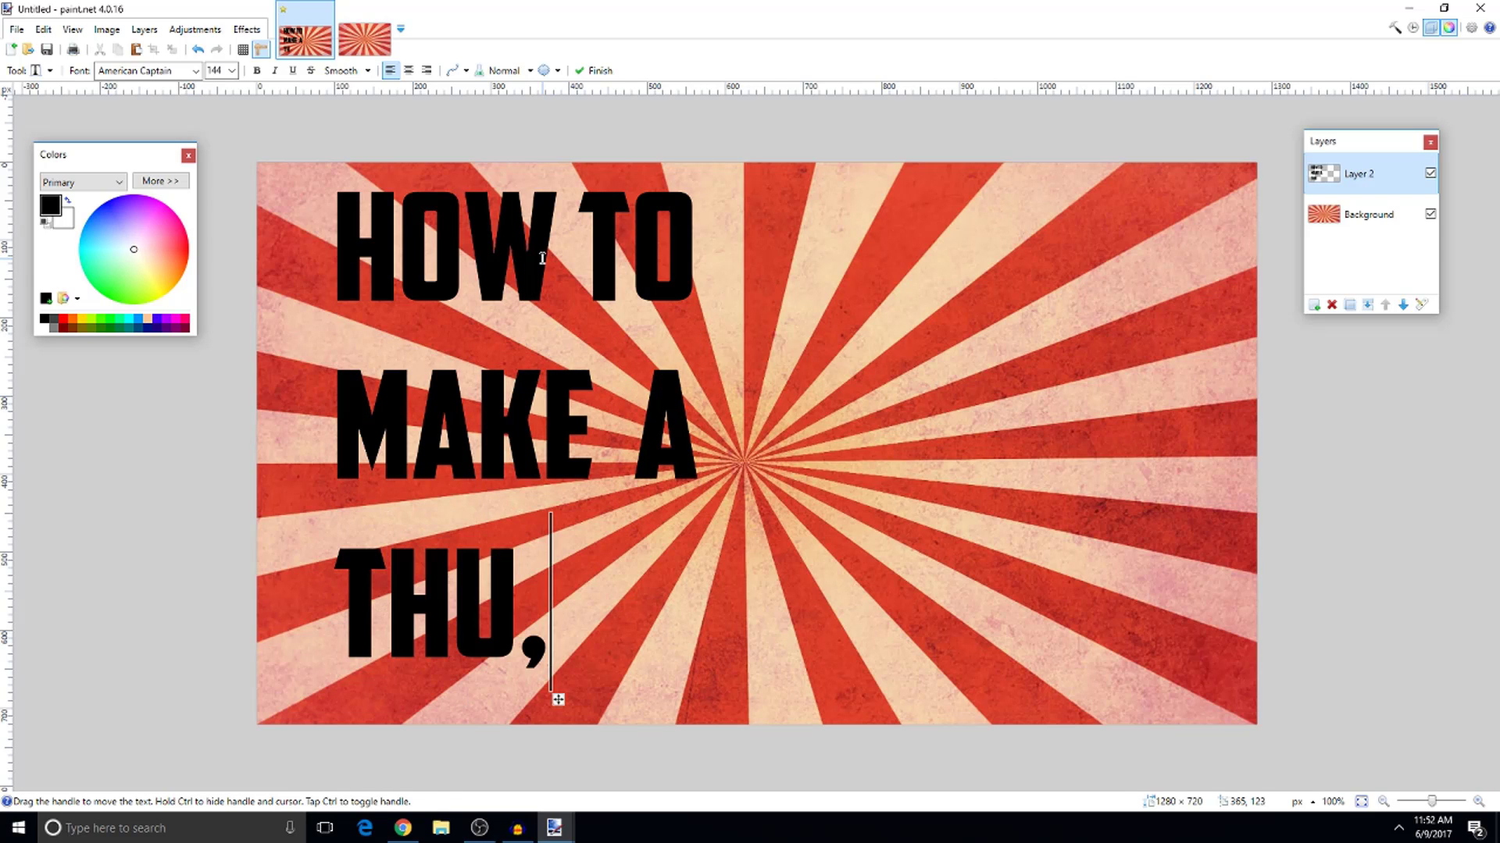
pyautogui.press('BackSpace')
pyautogui.write('MB')
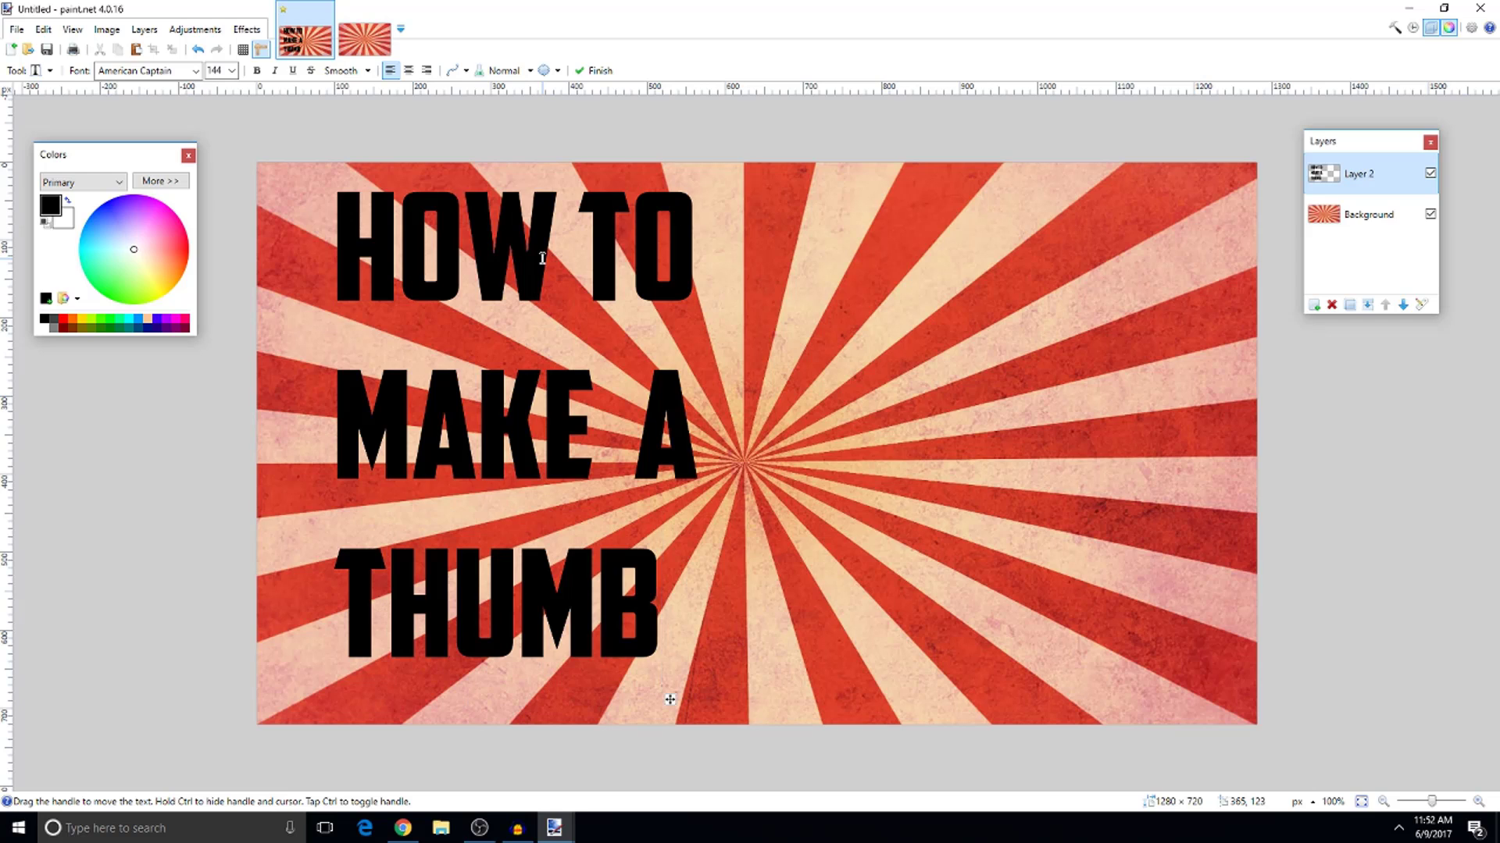
pyautogui.write('NAIL')
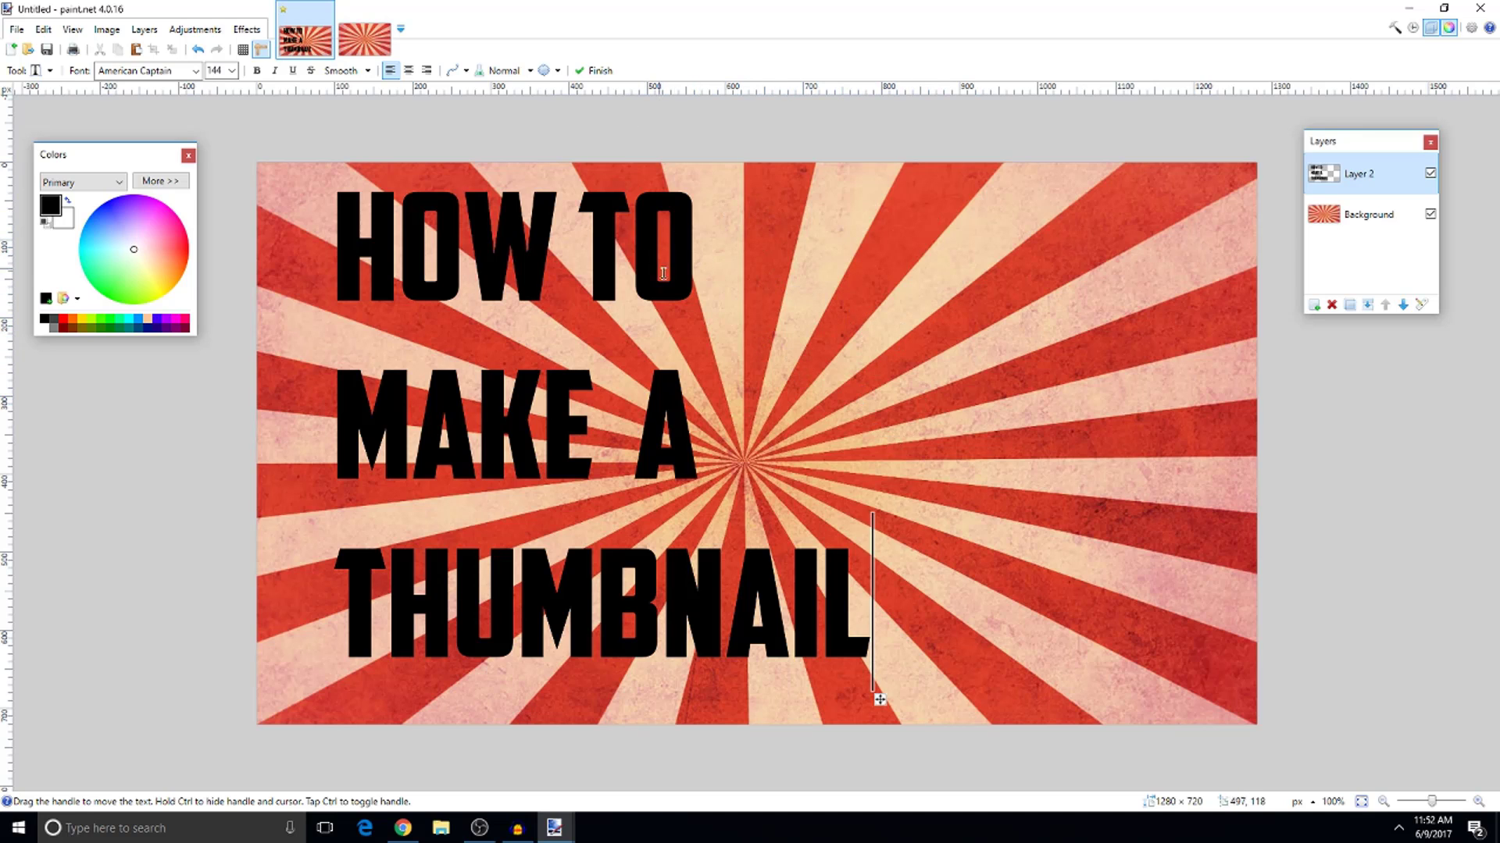
# Swap the primary and secondary colours, trying the text in white and red, and recolour it bright orange with black as secondary
pyautogui.click(68, 202)
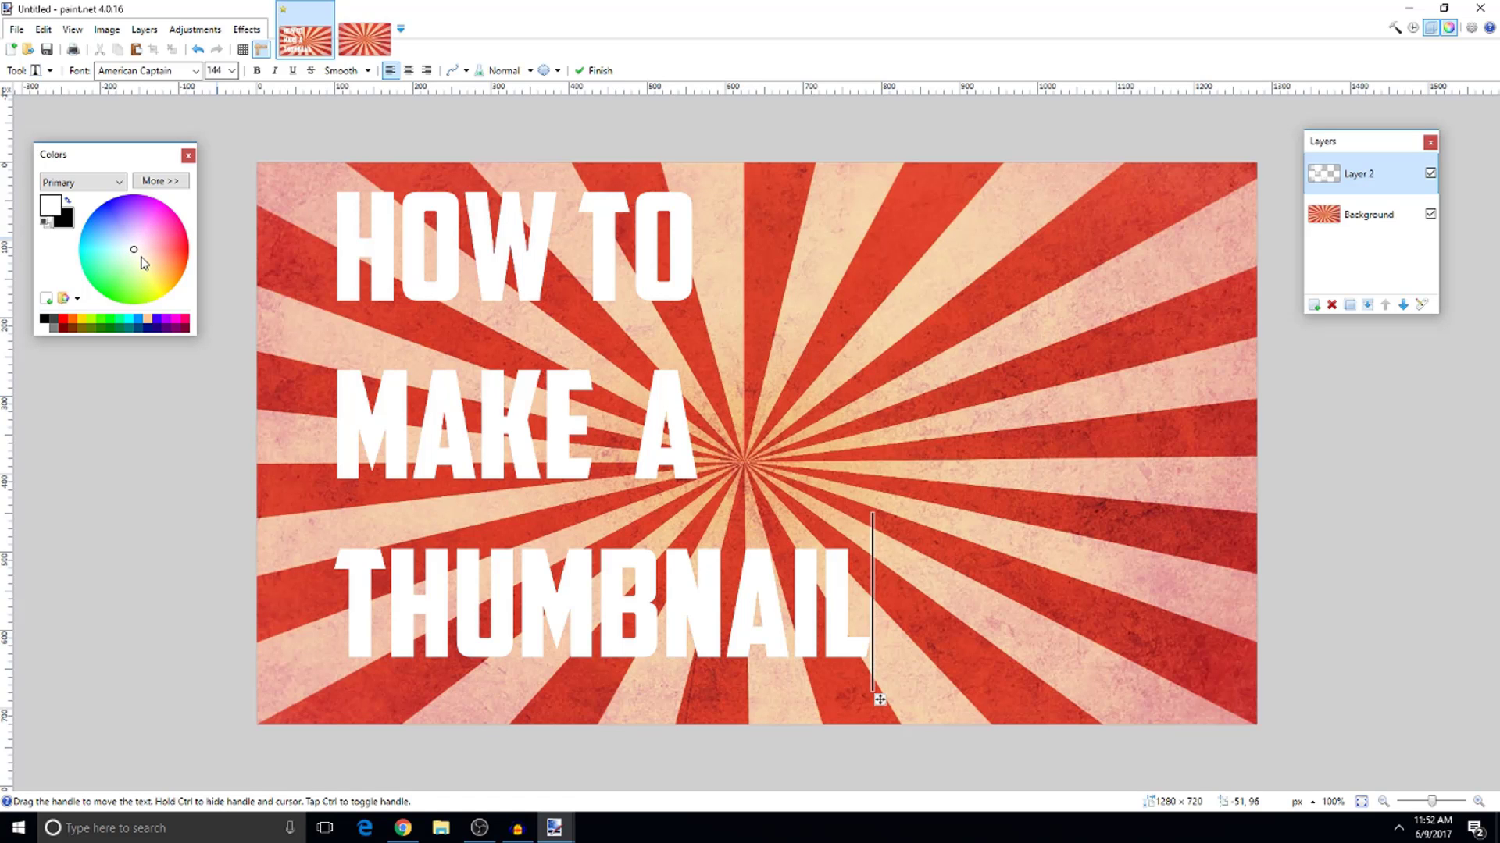
pyautogui.moveTo(143, 263); pyautogui.dragTo(189, 250)
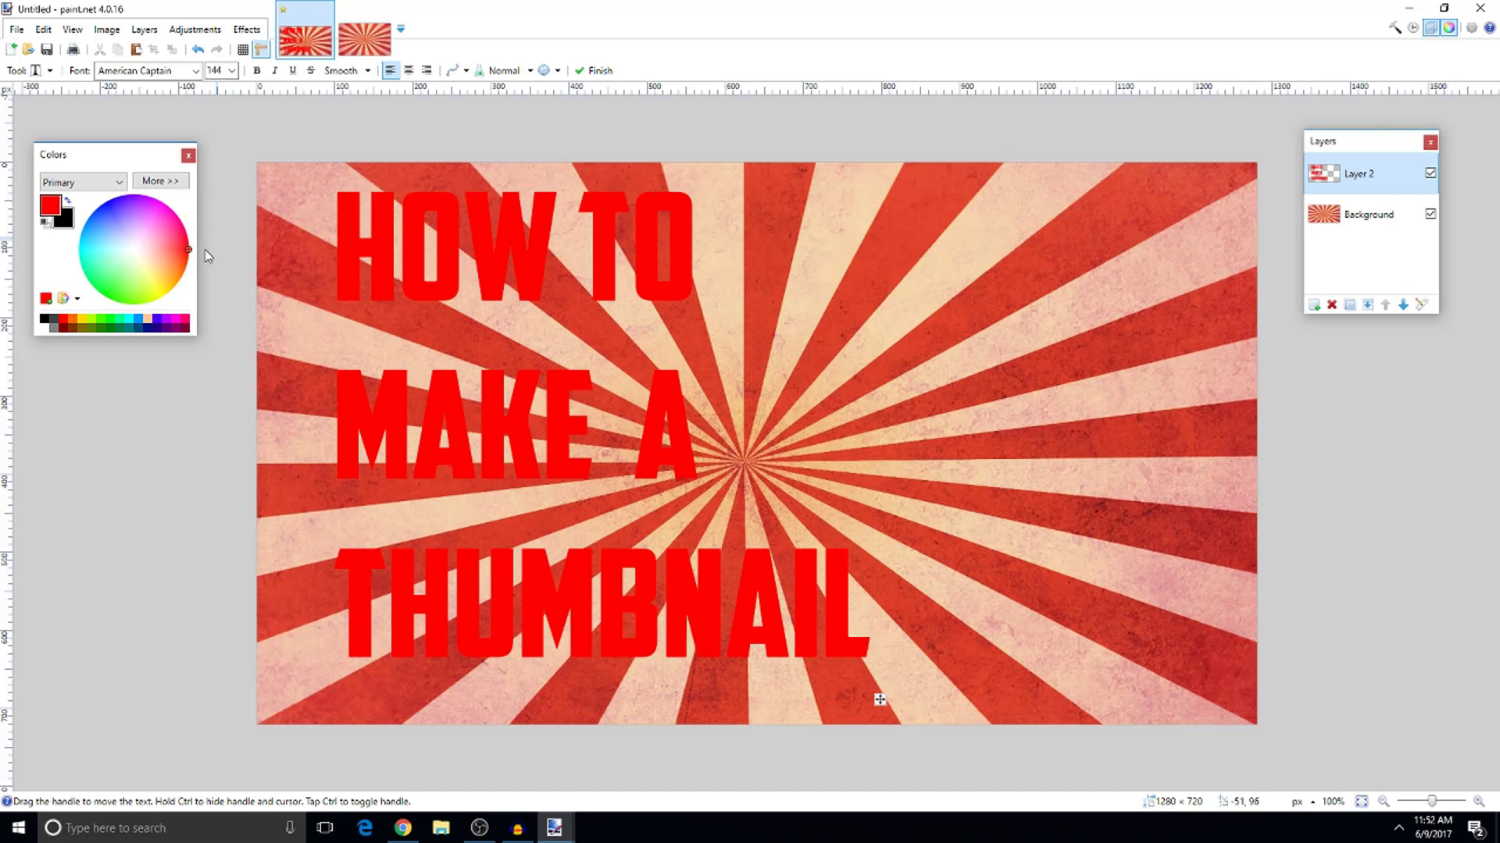
pyautogui.moveTo(209, 247); pyautogui.dragTo(211, 281)
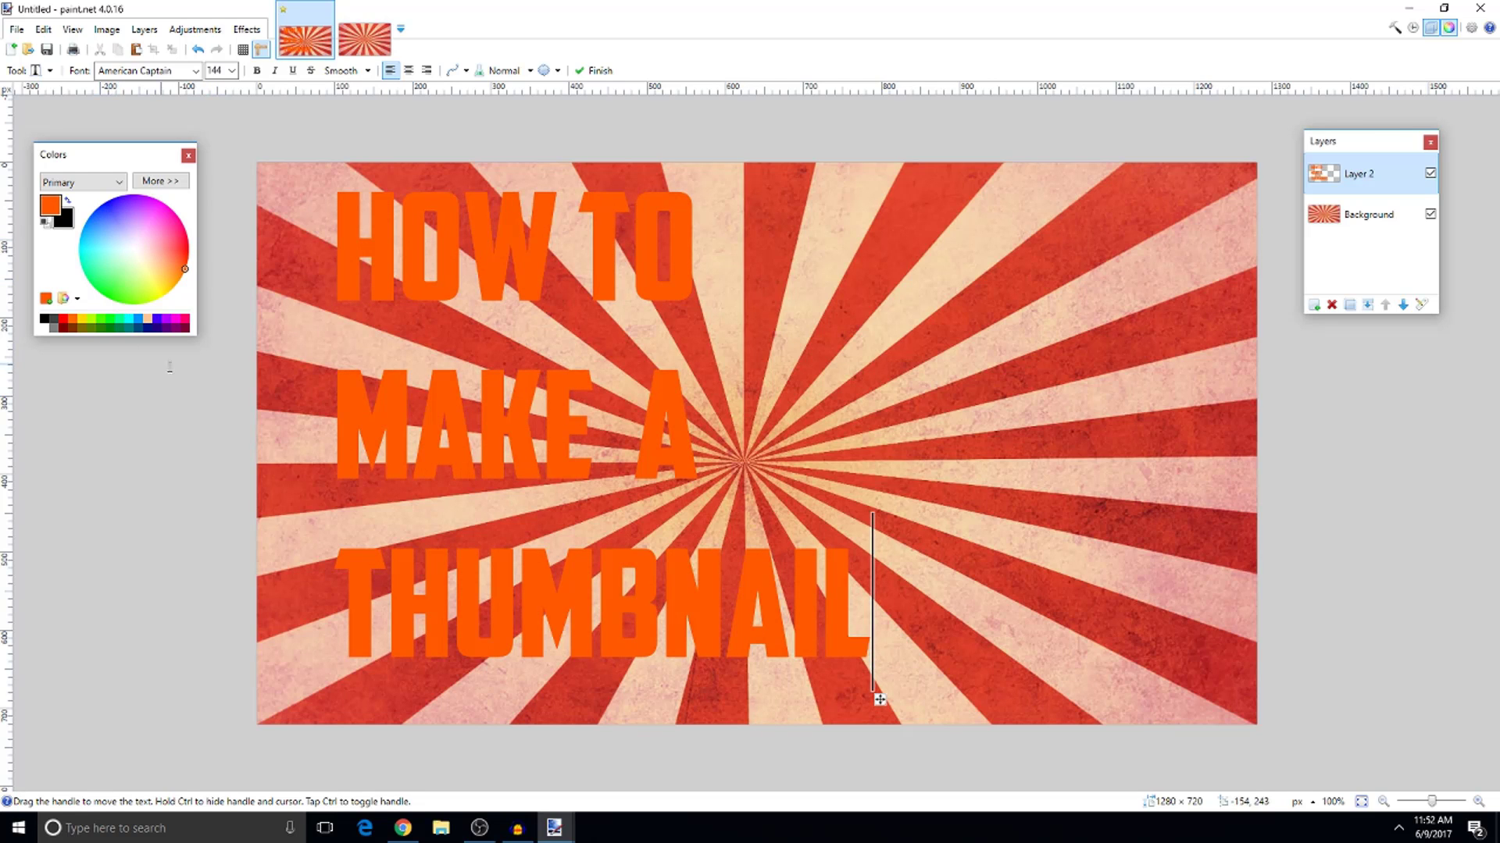
# Select all the letters of "HOW TO" with the Magic Wand
pyautogui.click(40, 70)
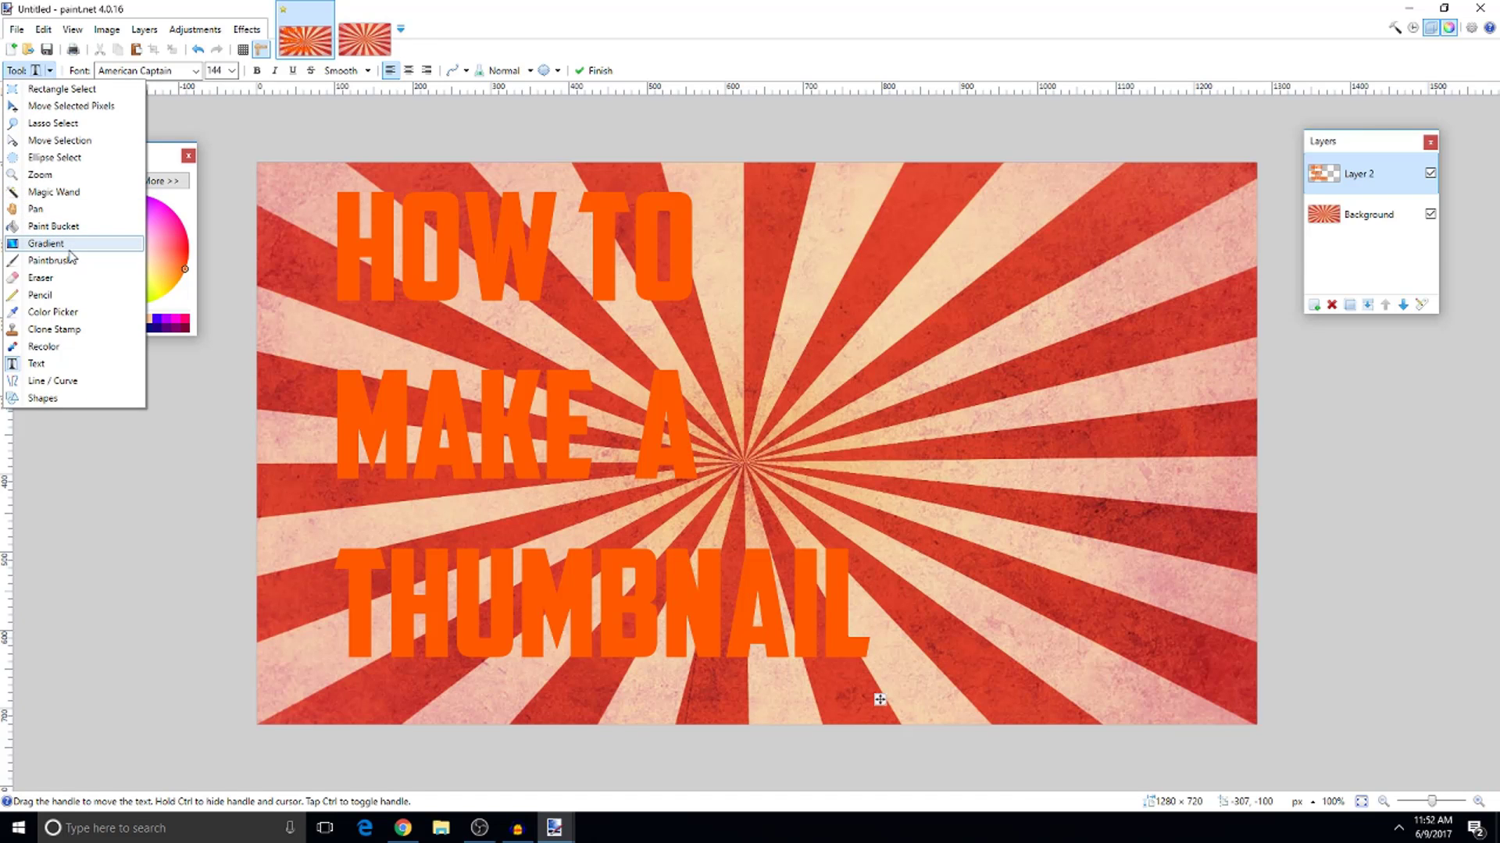
pyautogui.click(46, 244)
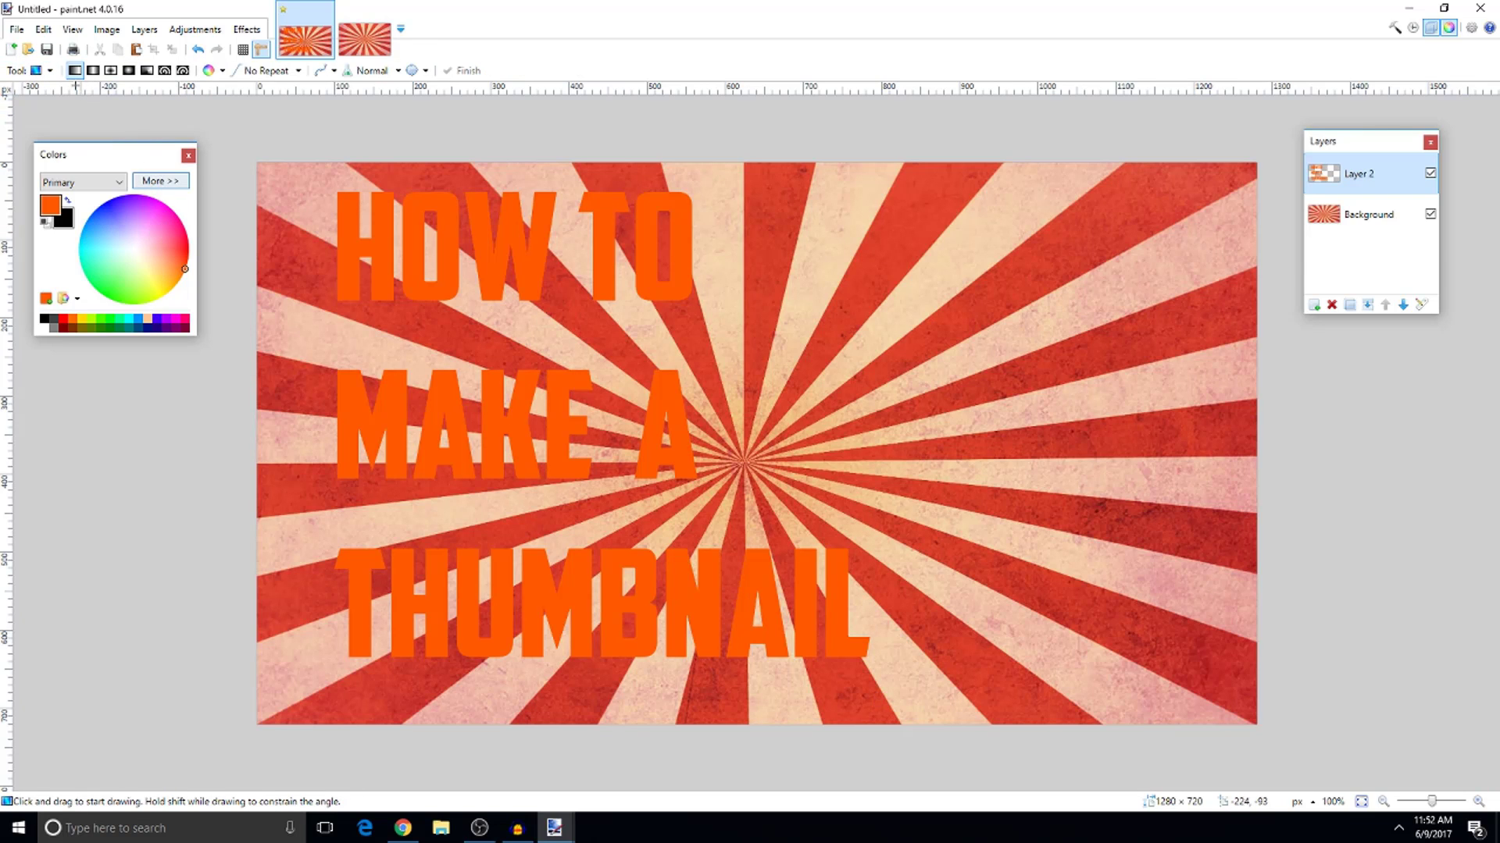
pyautogui.click(35, 71)
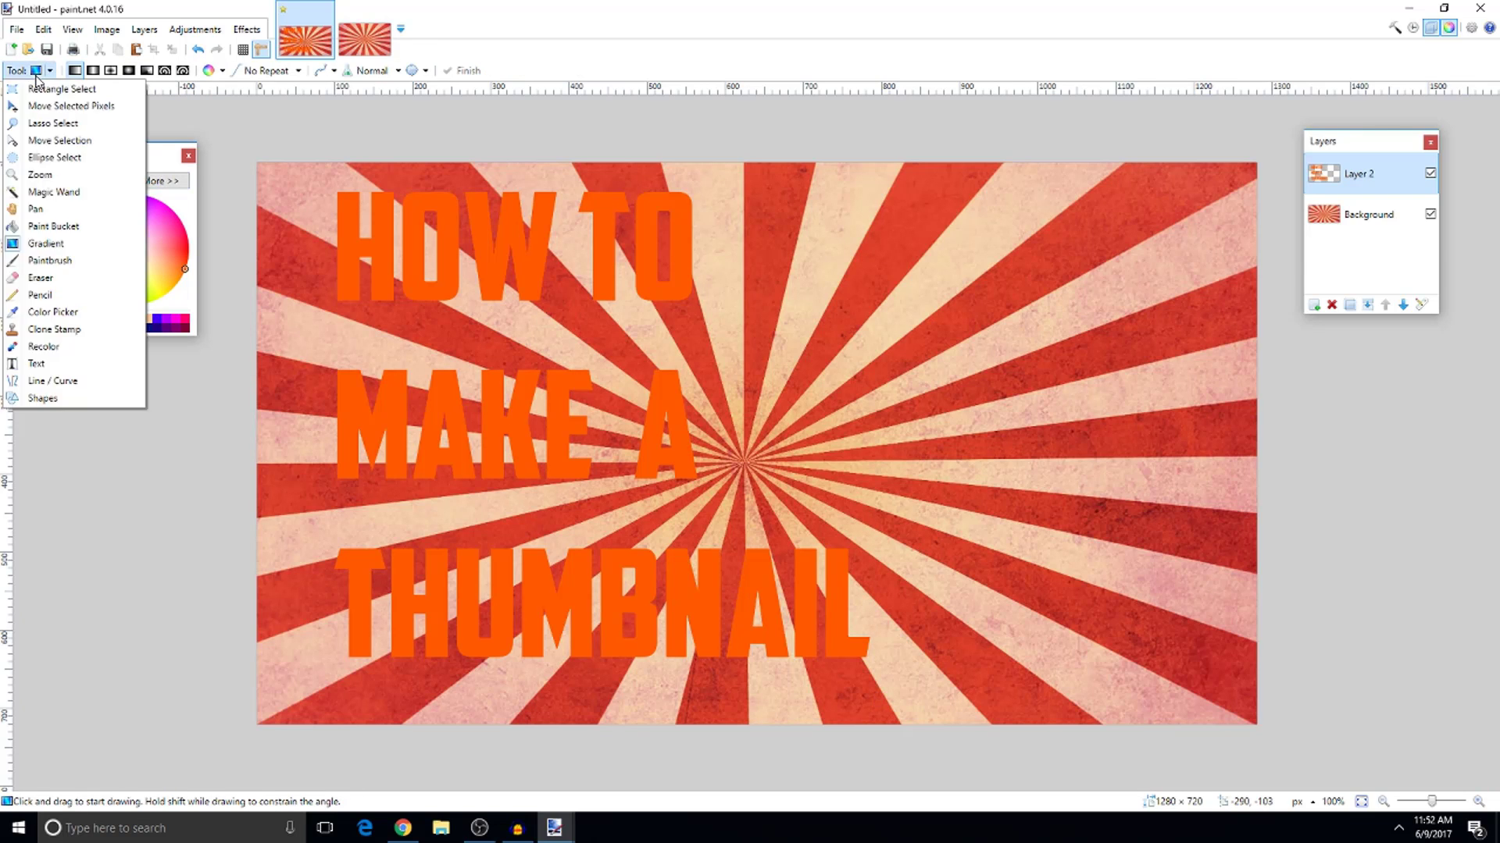
pyautogui.click(41, 195)
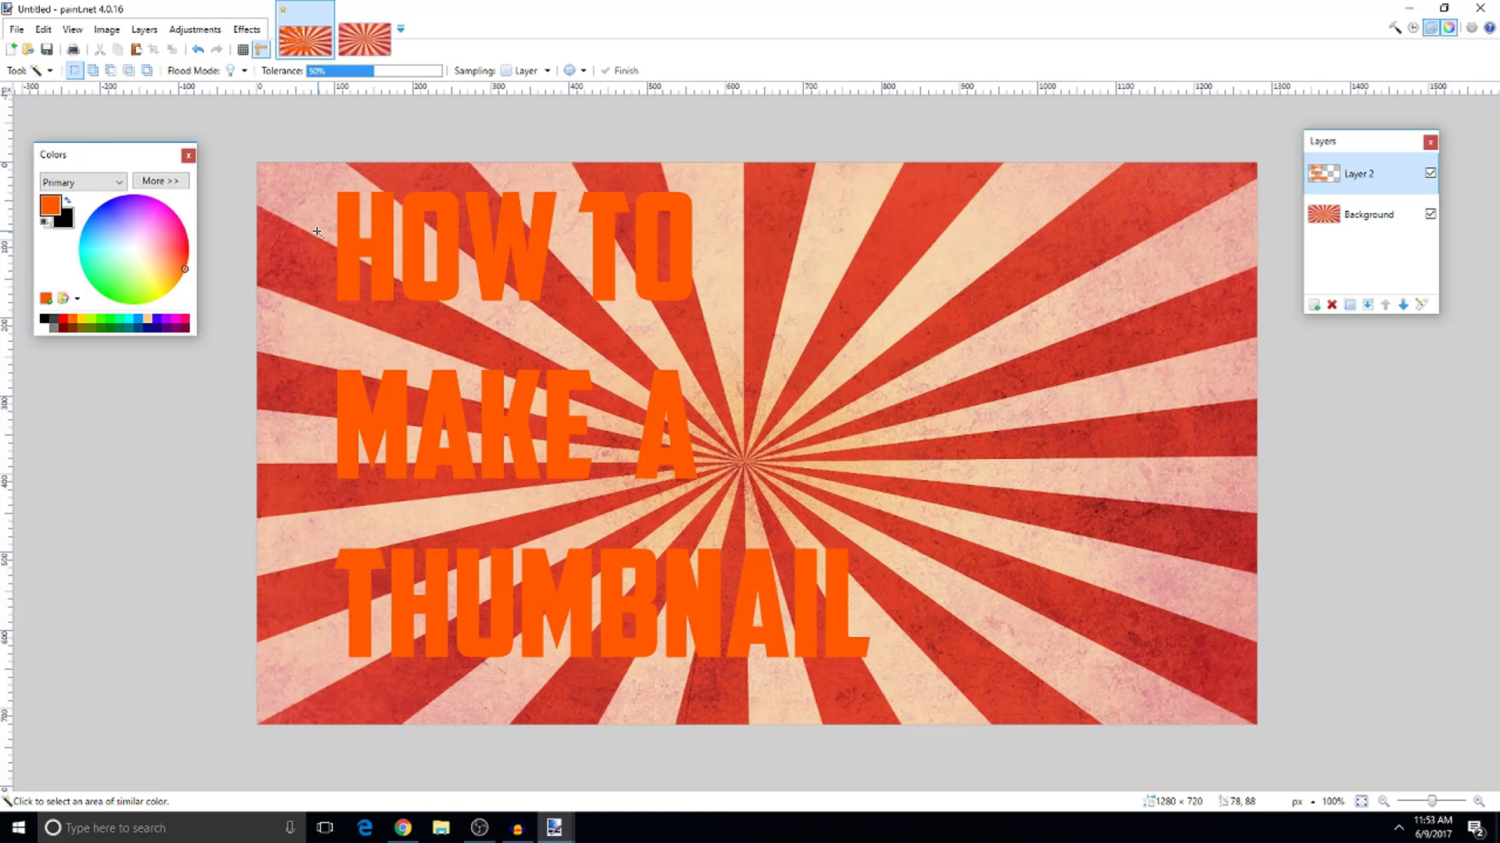
pyautogui.click(350, 244)
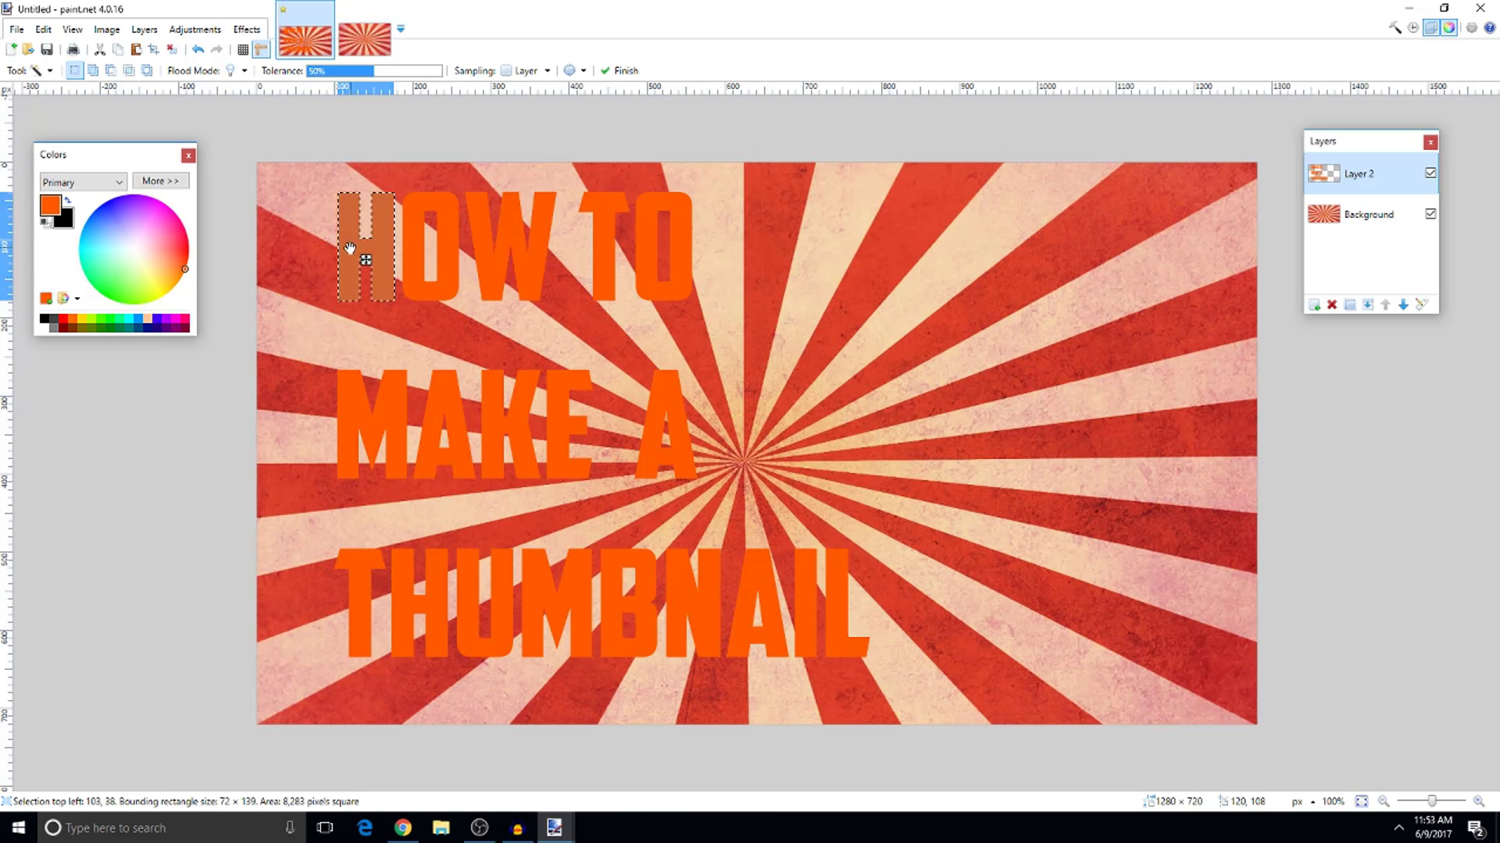
pyautogui.keyDown('ctrl'); pyautogui.click(414, 254); pyautogui.keyUp('ctrl')
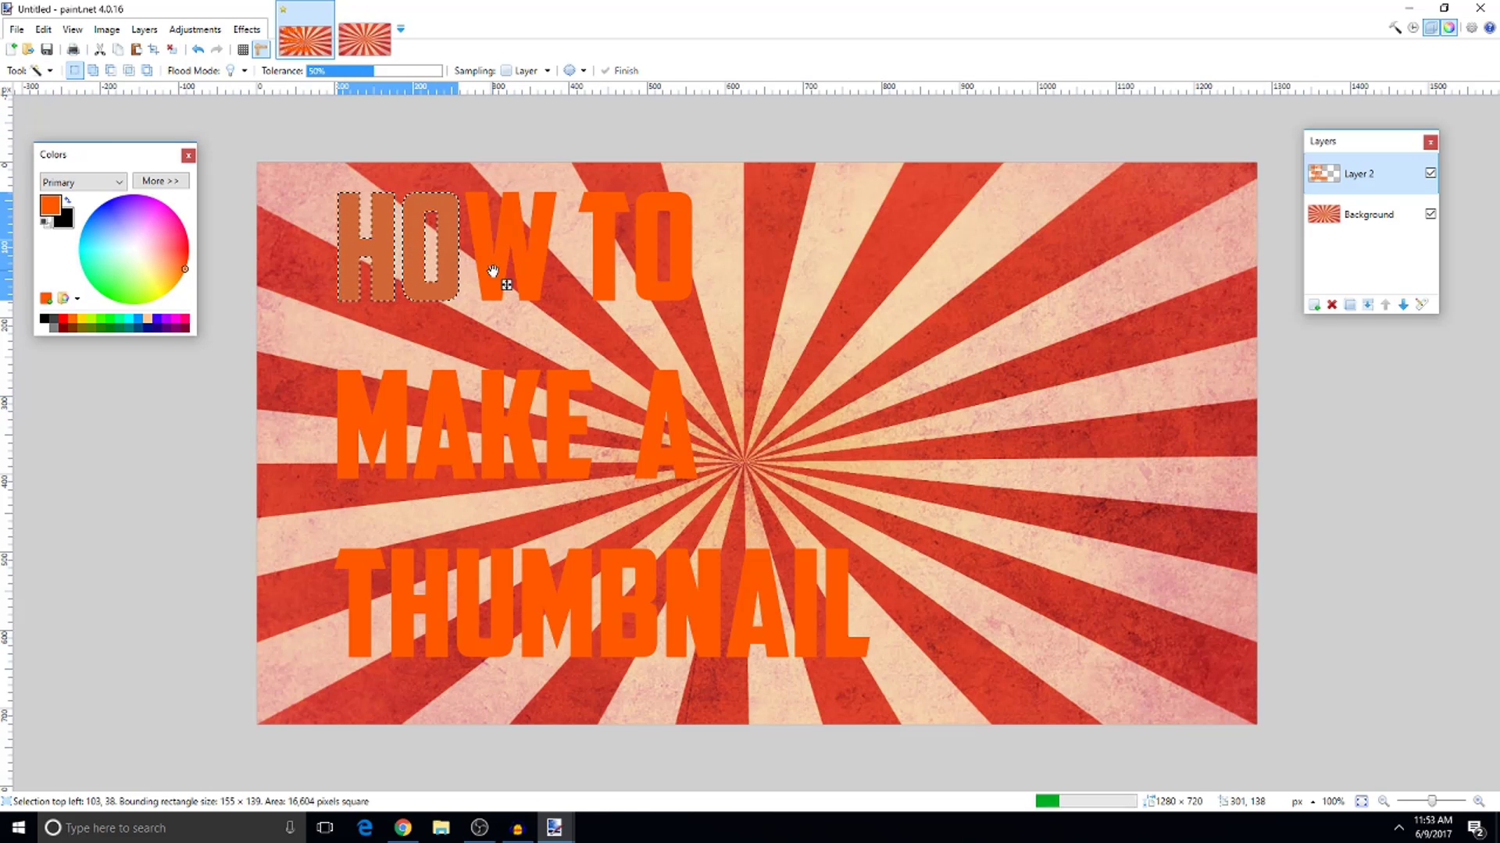
pyautogui.keyDown('ctrl'); pyautogui.click(496, 261); pyautogui.keyUp('ctrl')
pyautogui.keyDown('ctrl'); pyautogui.click(606, 258); pyautogui.keyUp('ctrl')
pyautogui.keyDown('ctrl'); pyautogui.click(646, 253); pyautogui.keyUp('ctrl')
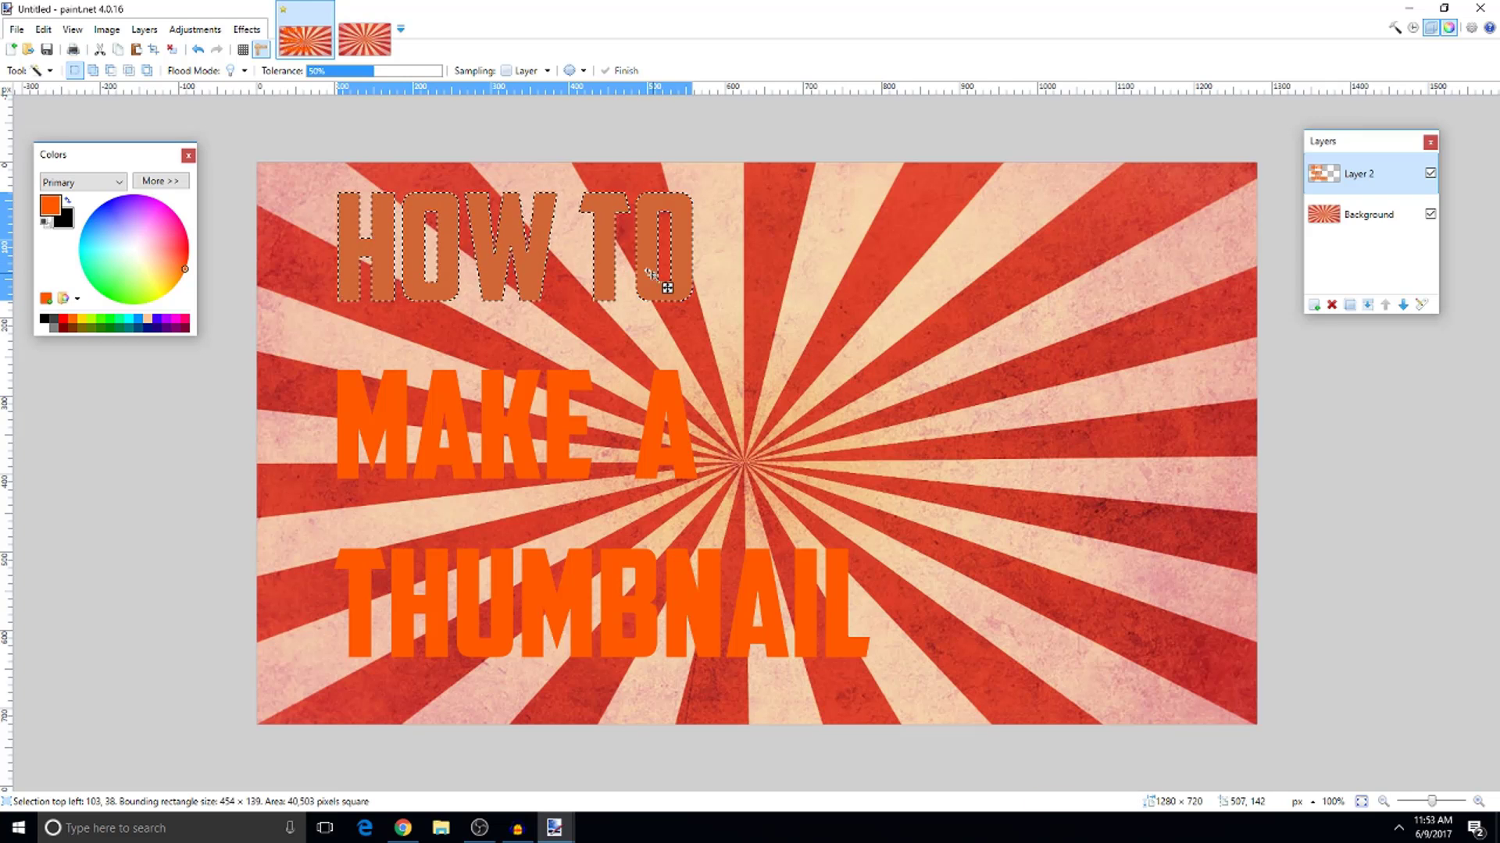
# Add the letters of "MAKE A" to the Magic Wand selection
pyautogui.keyDown('ctrl'); pyautogui.click(346, 410); pyautogui.keyUp('ctrl')
pyautogui.keyDown('ctrl'); pyautogui.click(431, 438); pyautogui.keyUp('ctrl')
pyautogui.keyDown('ctrl'); pyautogui.click(488, 422); pyautogui.keyUp('ctrl')
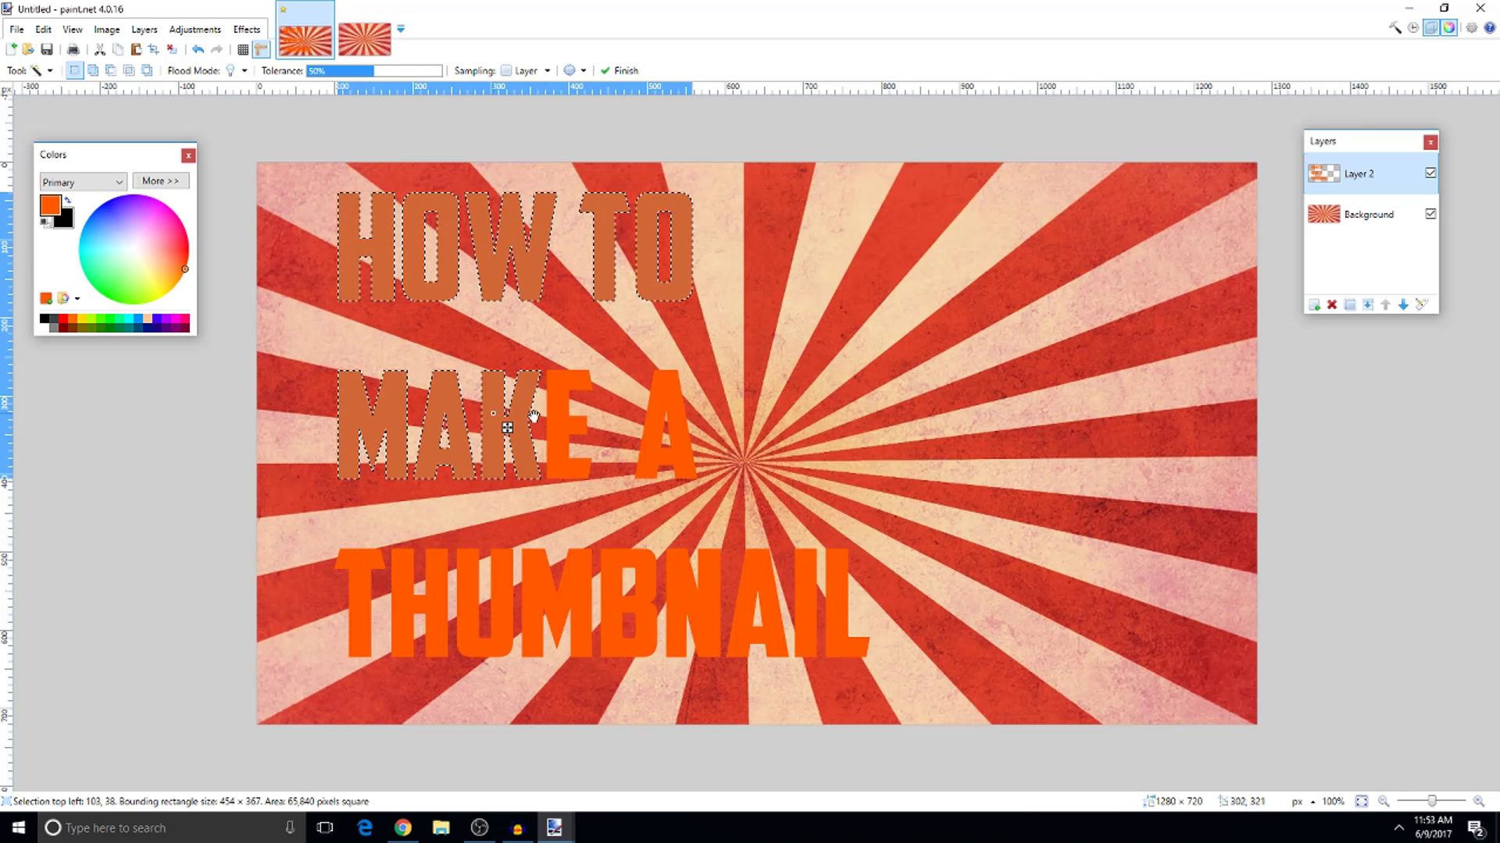
pyautogui.keyDown('ctrl'); pyautogui.click(565, 400); pyautogui.keyUp('ctrl')
pyautogui.keyDown('ctrl'); pyautogui.click(670, 426); pyautogui.keyUp('ctrl')
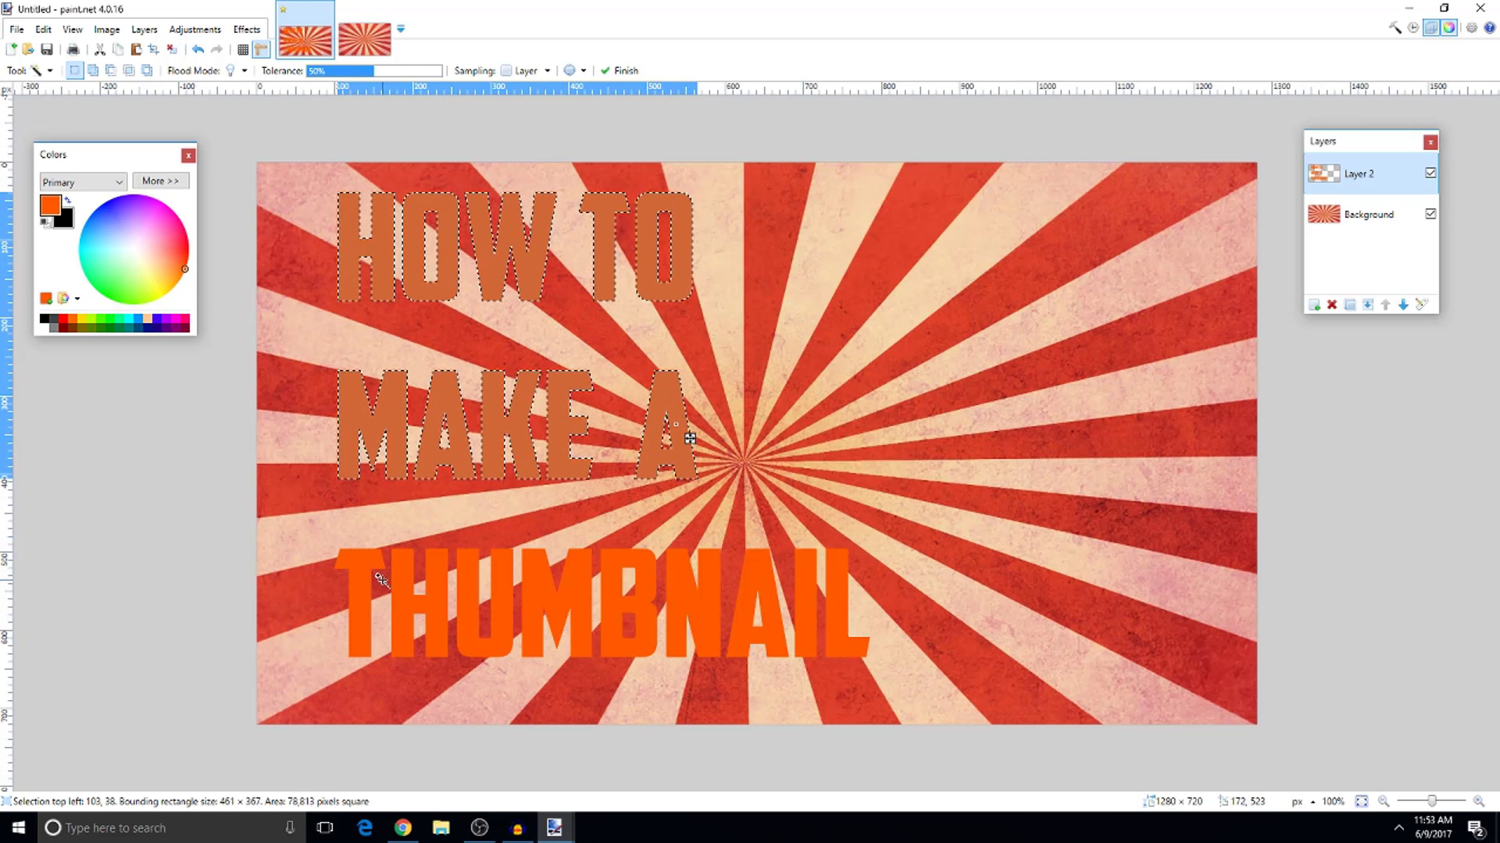
# Add every letter of "THUMBNAIL" to the Magic Wand selection
pyautogui.keyDown('ctrl'); pyautogui.click(361, 581); pyautogui.keyUp('ctrl')
pyautogui.keyDown('ctrl'); pyautogui.click(421, 594); pyautogui.keyUp('ctrl')
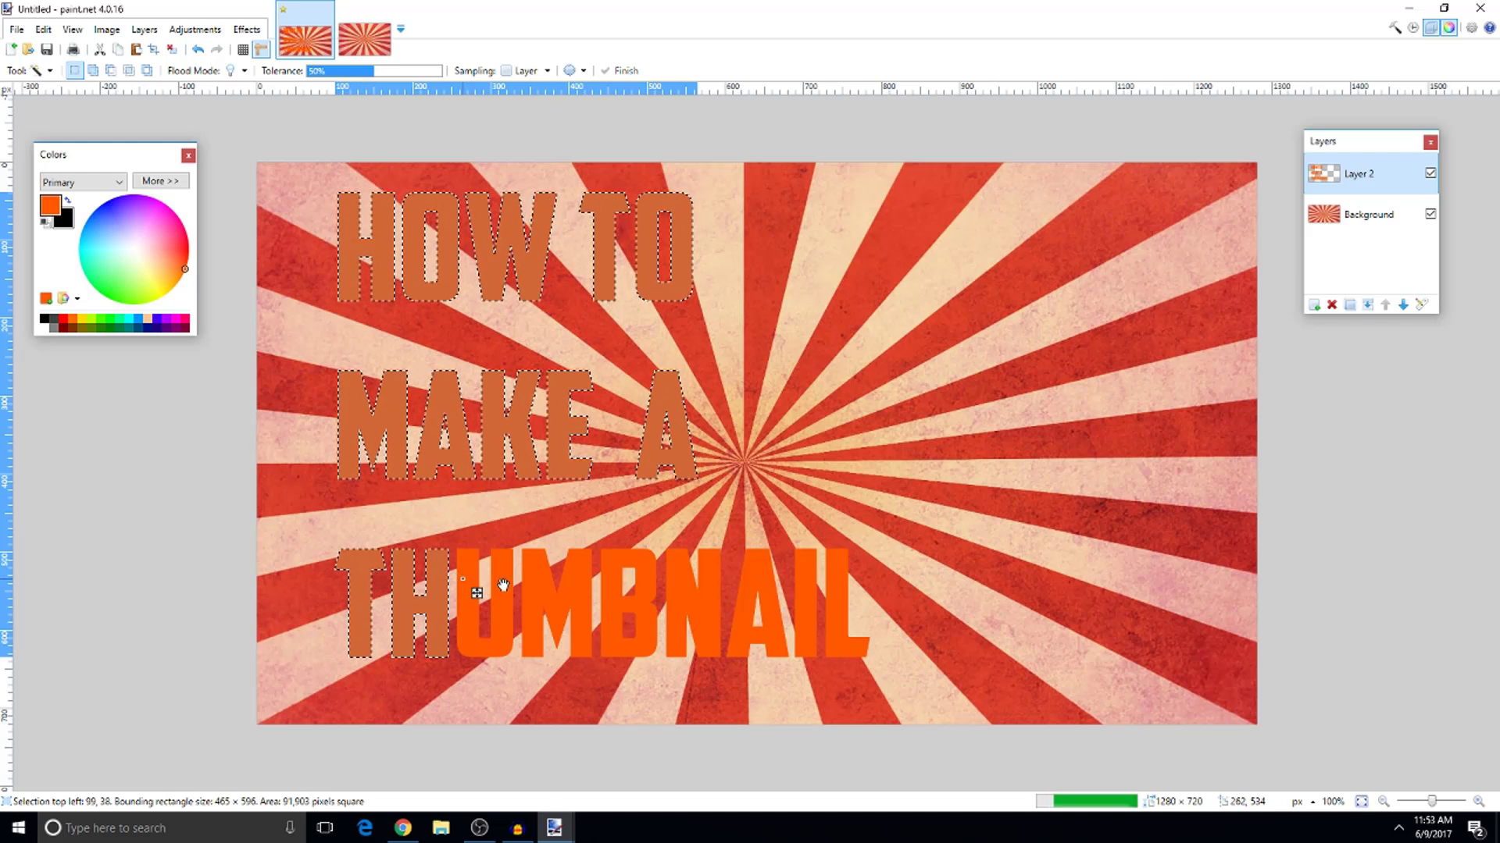
pyautogui.keyDown('ctrl'); pyautogui.click(484, 584); pyautogui.keyUp('ctrl')
pyautogui.keyDown('ctrl'); pyautogui.click(539, 582); pyautogui.keyUp('ctrl')
pyautogui.keyDown('ctrl'); pyautogui.click(629, 601); pyautogui.keyUp('ctrl')
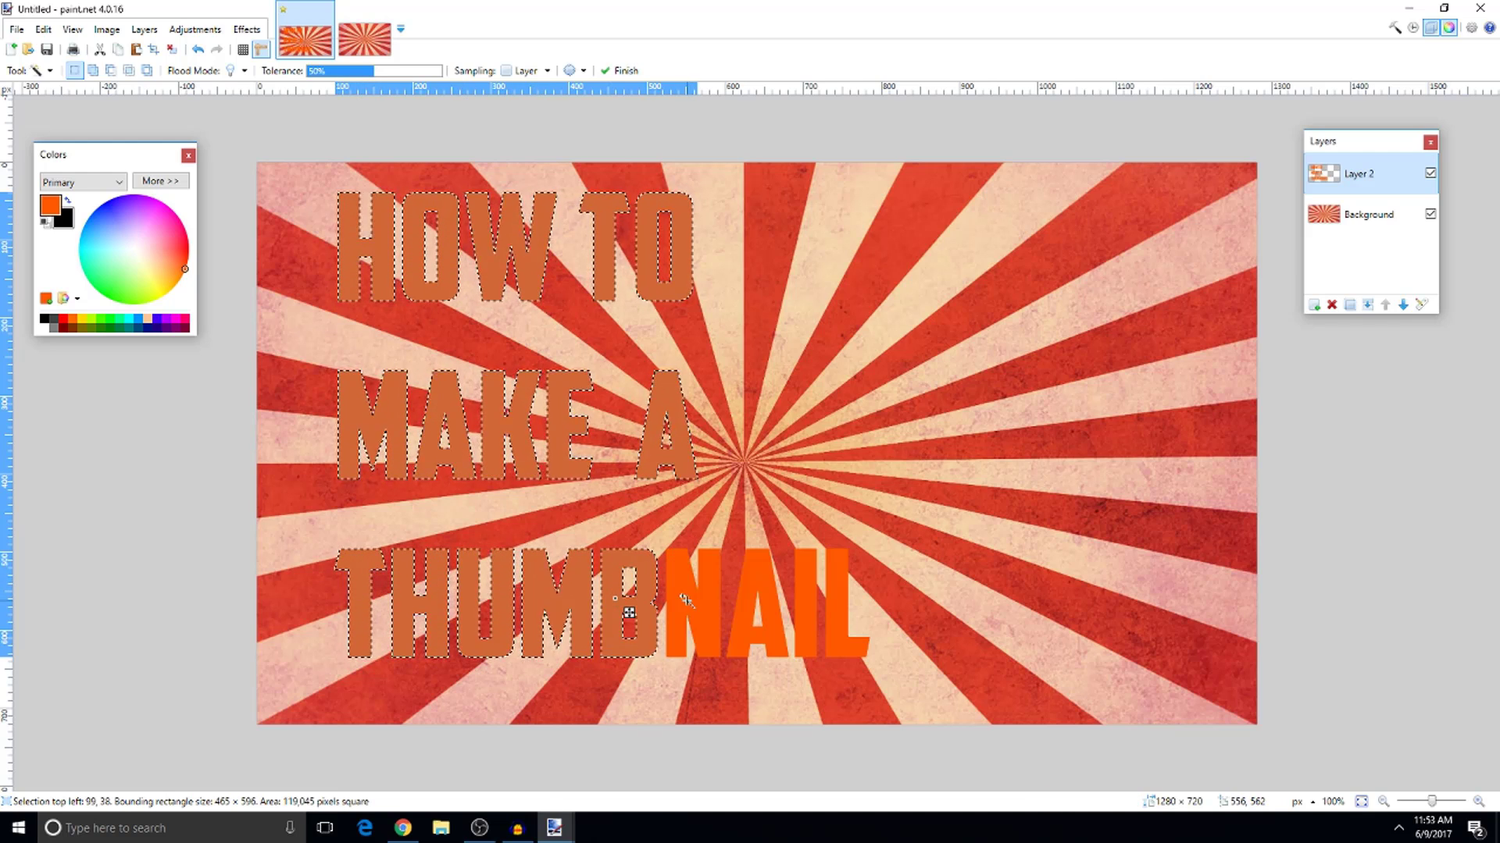
pyautogui.keyDown('ctrl'); pyautogui.click(691, 612); pyautogui.keyUp('ctrl')
pyautogui.keyDown('ctrl'); pyautogui.click(749, 599); pyautogui.keyUp('ctrl')
pyautogui.keyDown('ctrl'); pyautogui.click(809, 591); pyautogui.keyUp('ctrl')
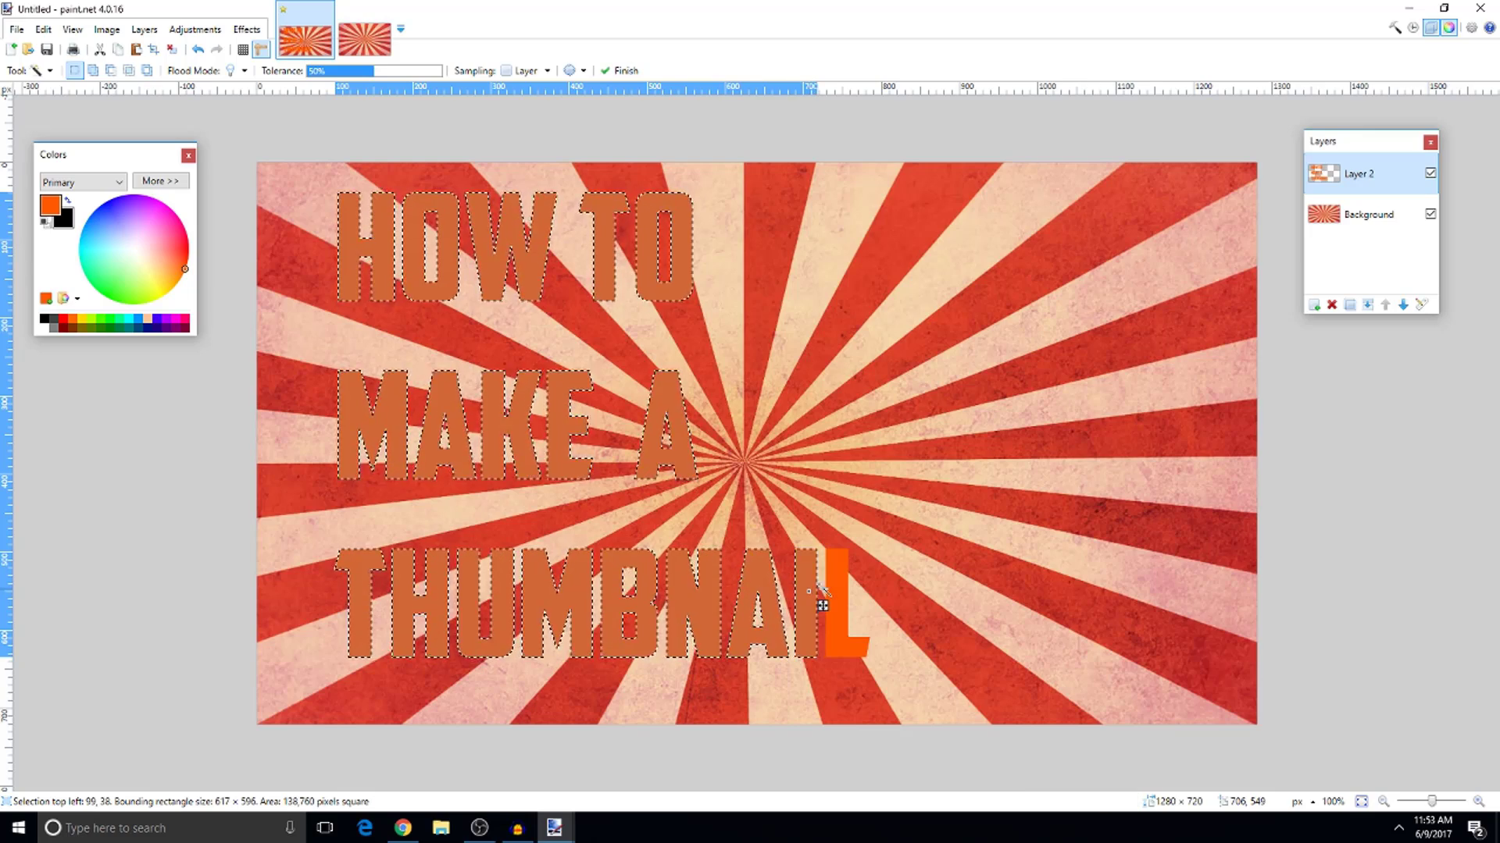
pyautogui.keyDown('ctrl'); pyautogui.click(850, 601); pyautogui.keyUp('ctrl')
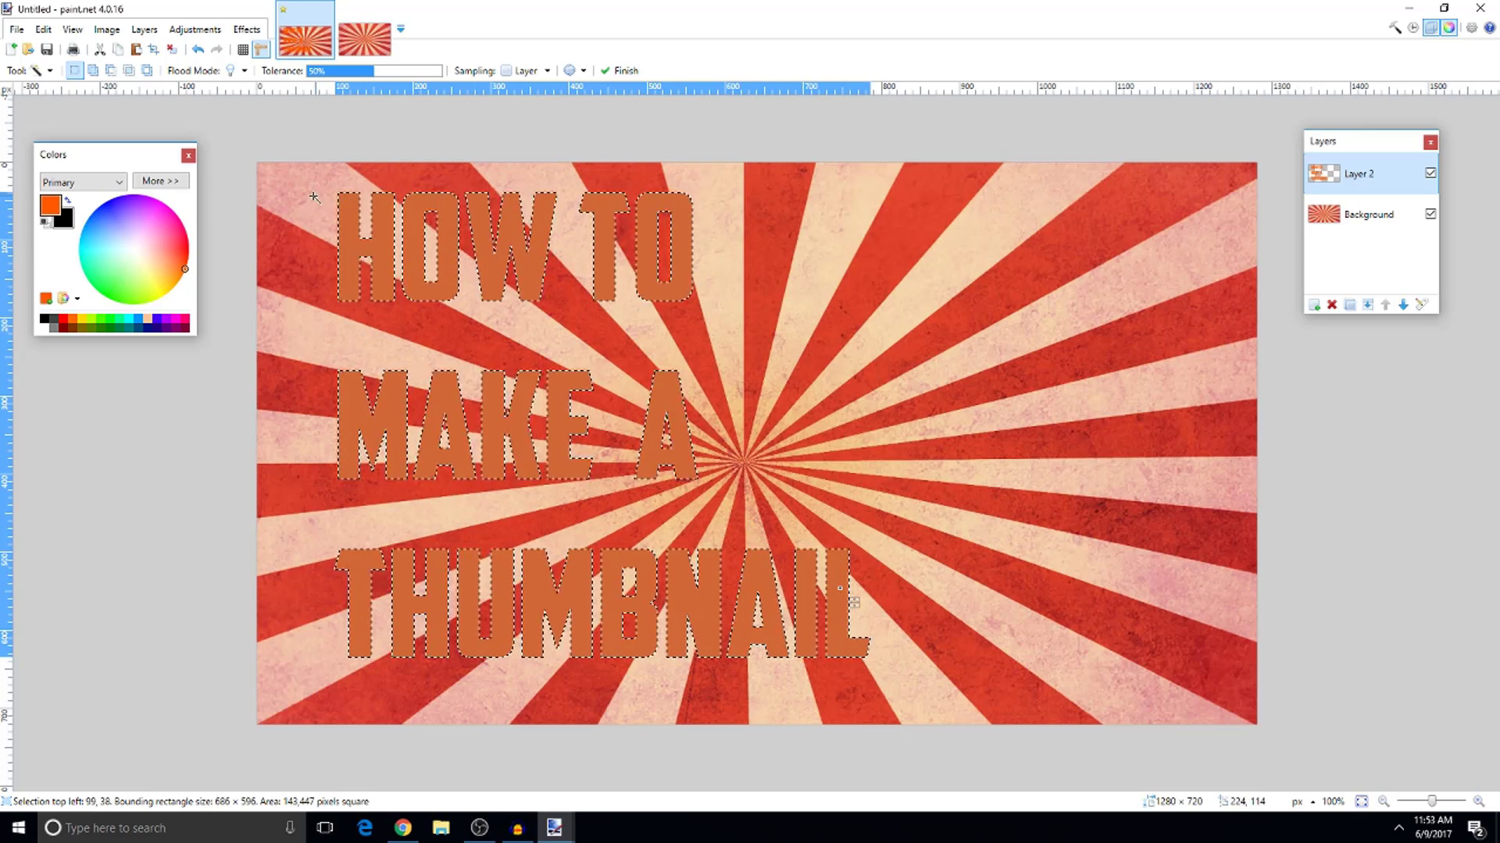
# Draw a nearly horizontal orange-to-black linear gradient about 648 px long across the selected text, starting at the "H" of "HOW"
pyautogui.click(35, 72)
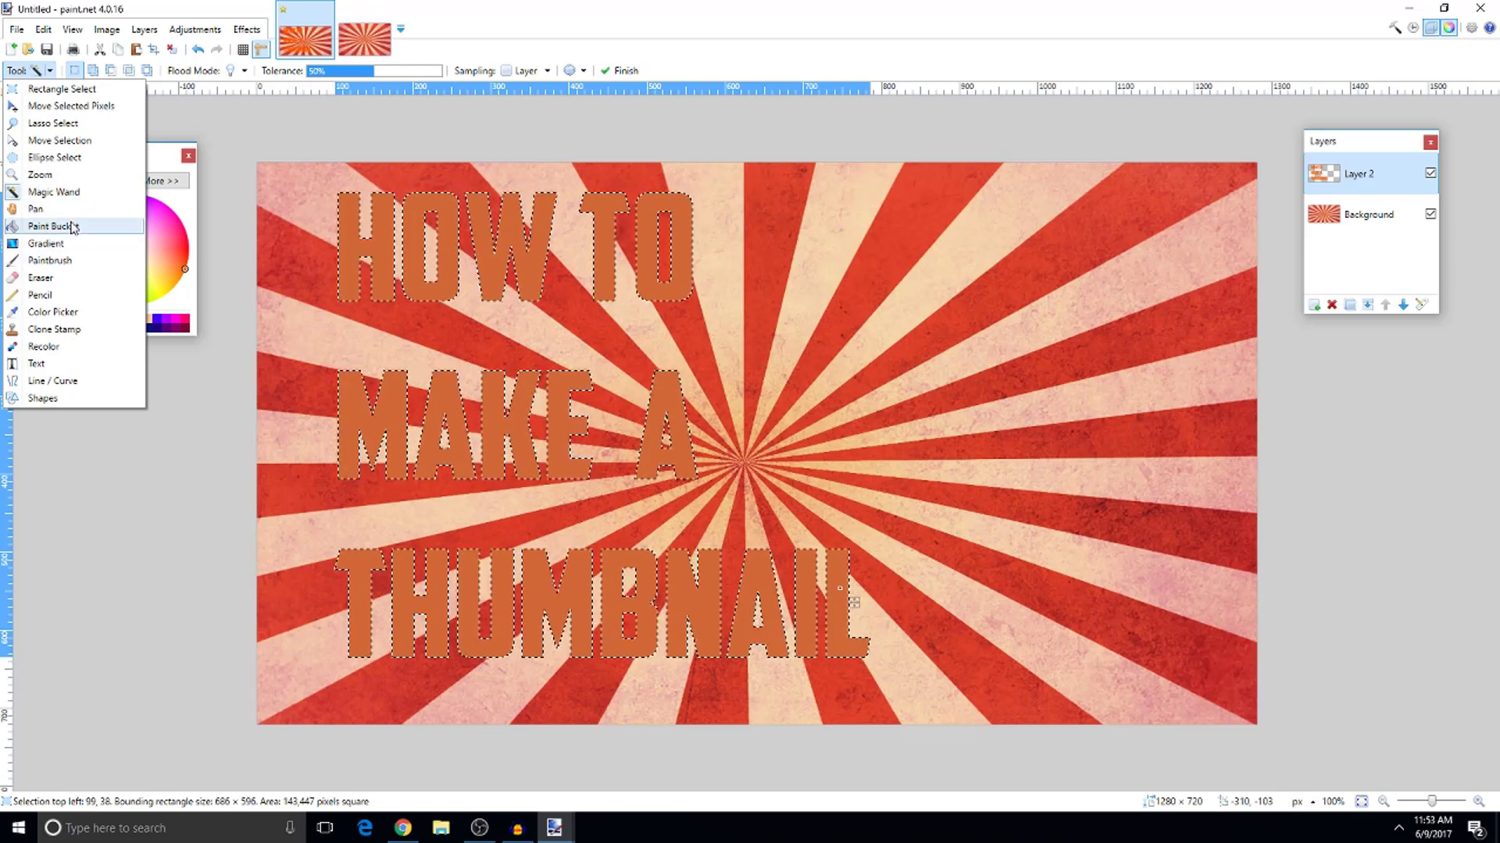
pyautogui.click(47, 244)
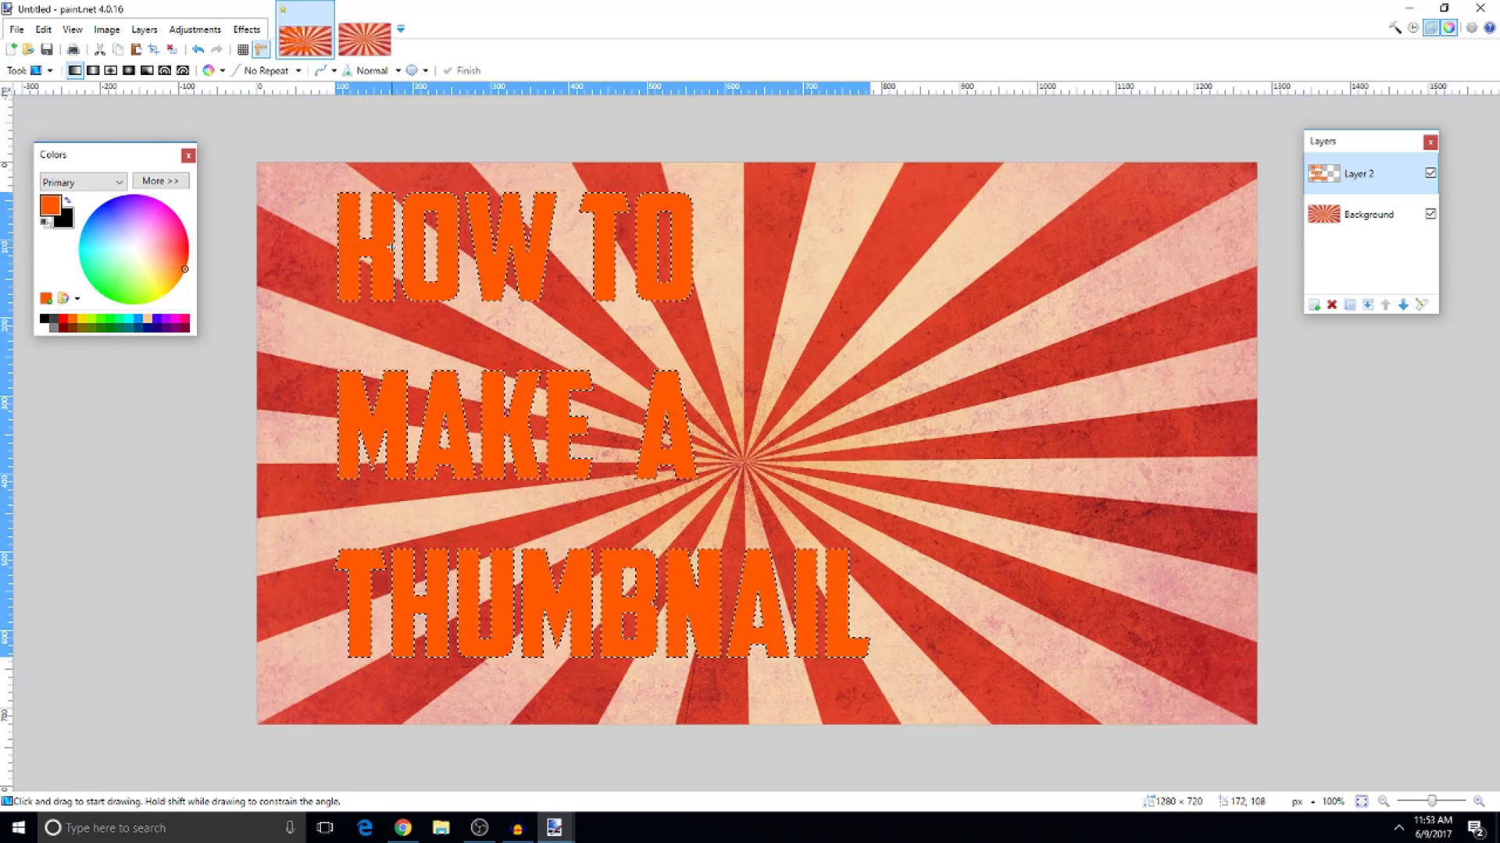
pyautogui.moveTo(386, 249); pyautogui.dragTo(891, 279)
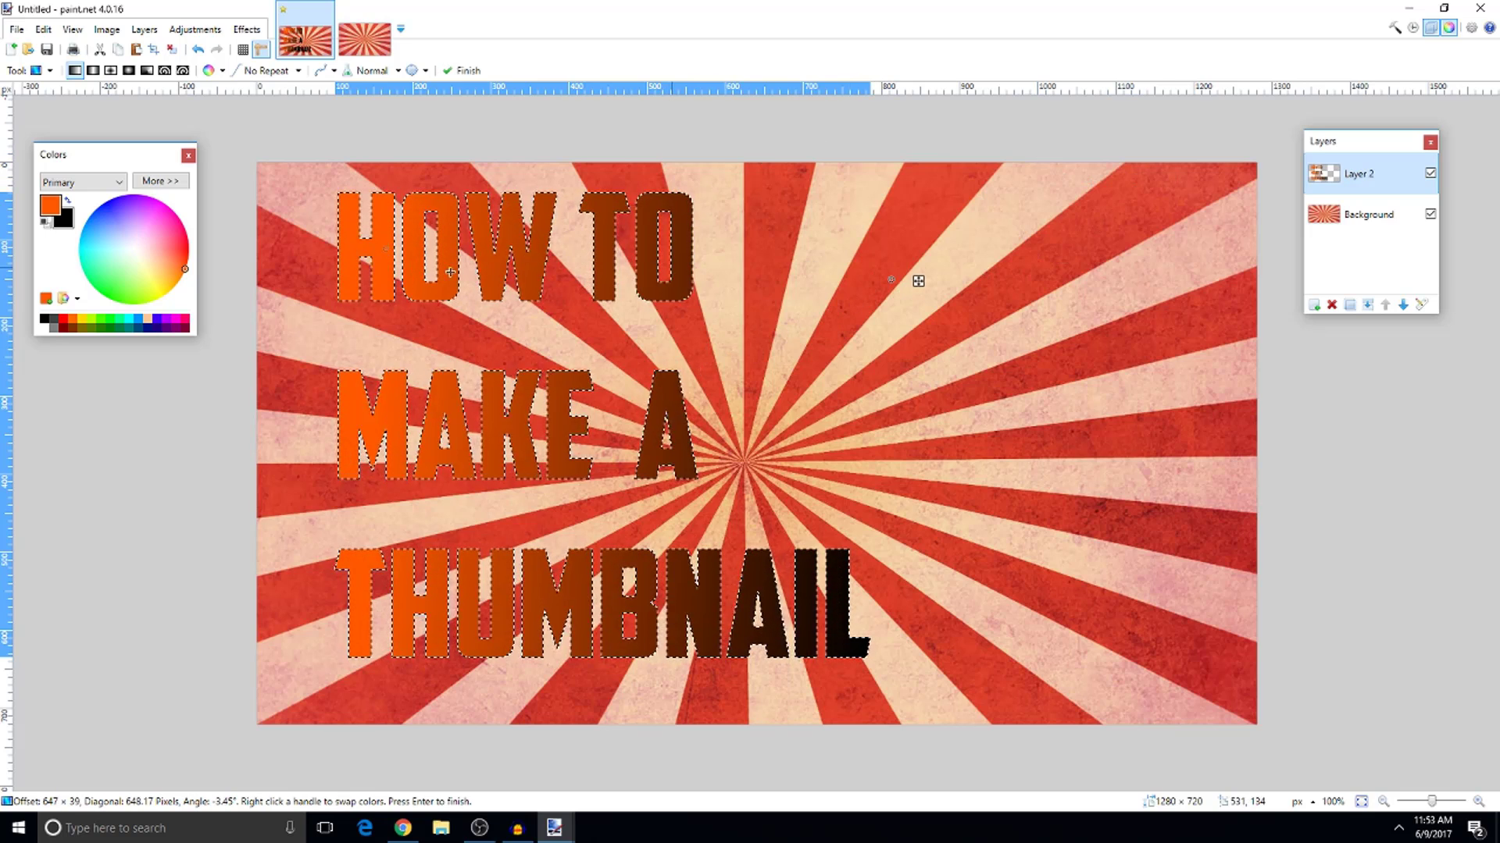
# Change the text gradient's starting colour from the primary orange to yellow
pyautogui.moveTo(179, 264); pyautogui.dragTo(244, 291)
pyautogui.moveTo(146, 286); pyautogui.dragTo(146, 288)
pyautogui.click(82, 320)
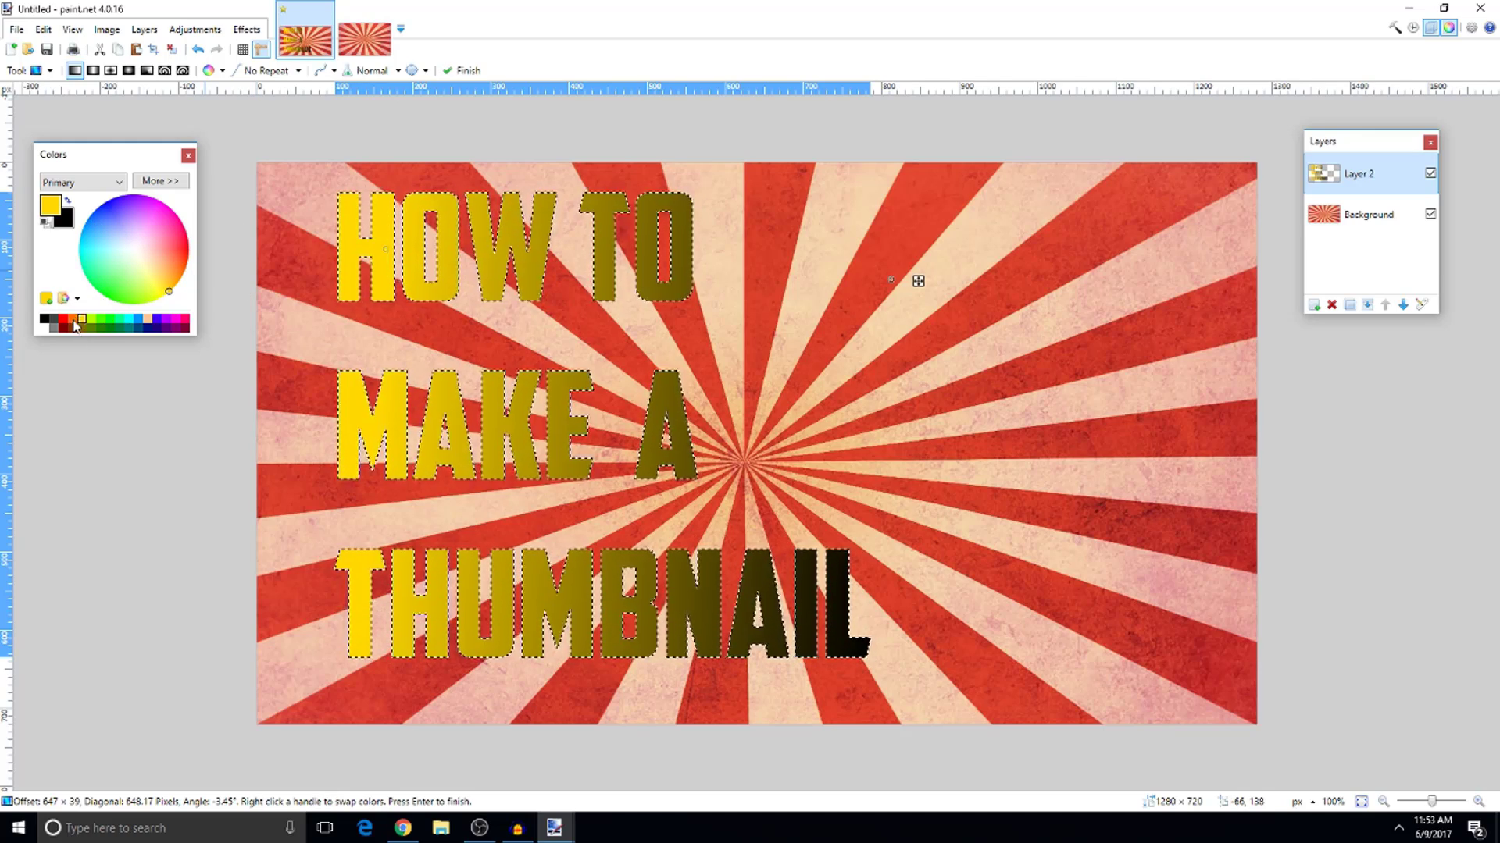
# Make yellow the gradient's secondary colour by swapping the two colours, and set the primary colour to orange
pyautogui.click(69, 199)
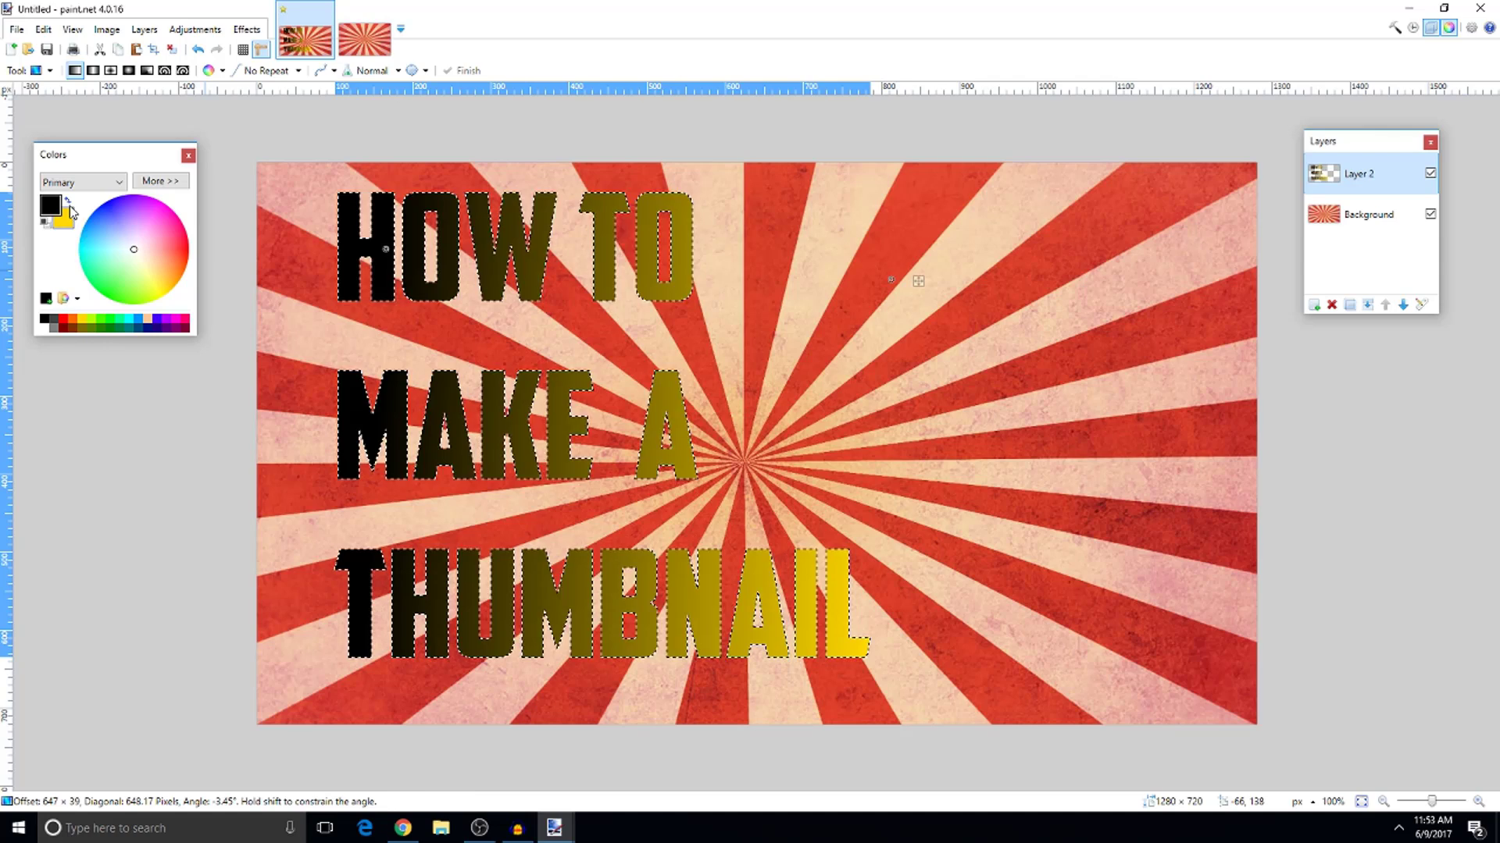
pyautogui.click(74, 320)
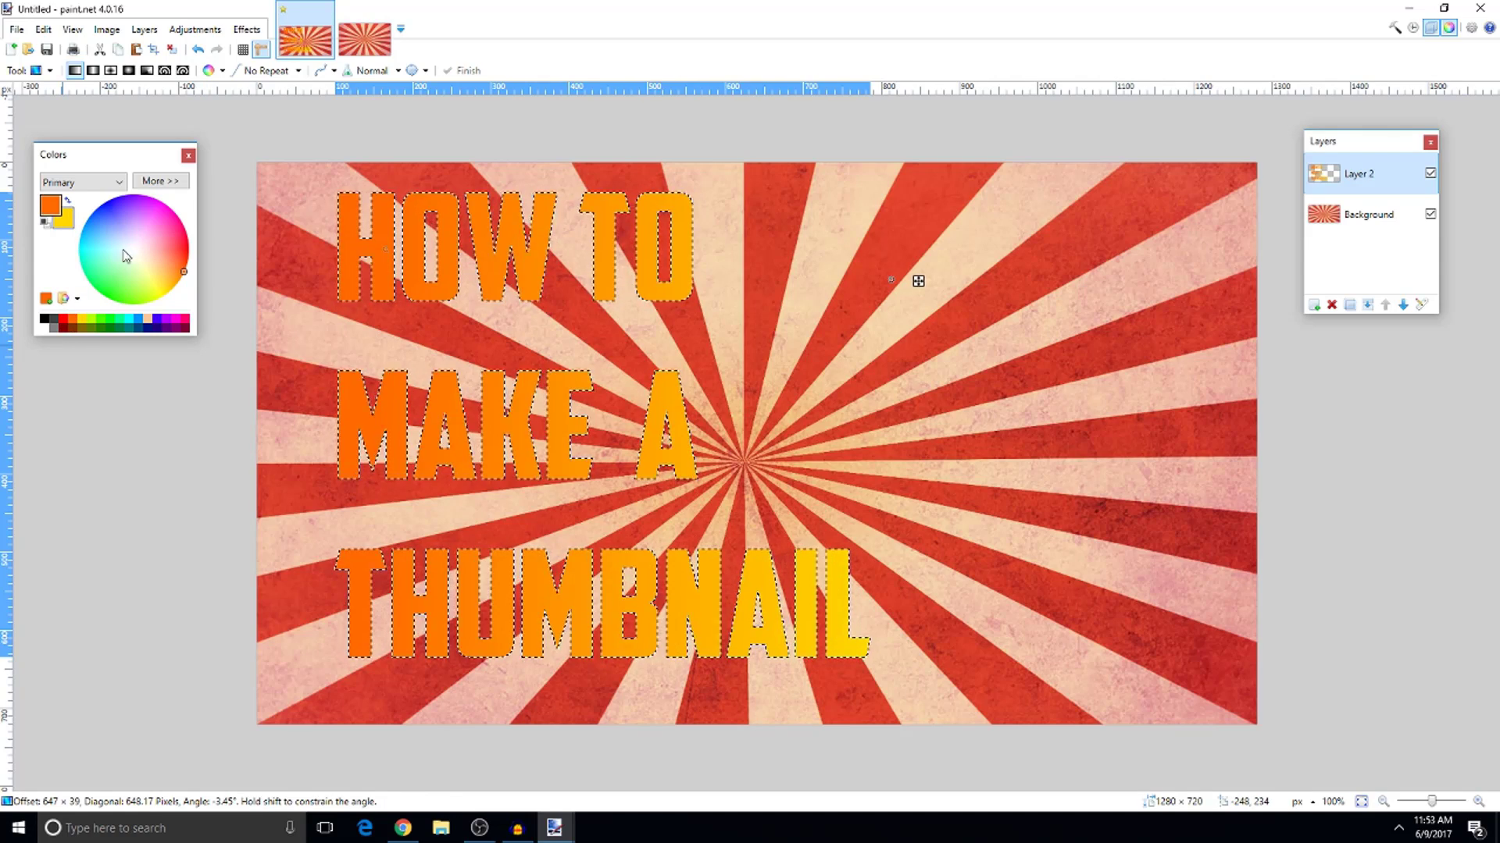
# Try a light orange starting colour on a diagonal text gradient about 179 px long, and return the primary colour to orange
pyautogui.click(161, 268)
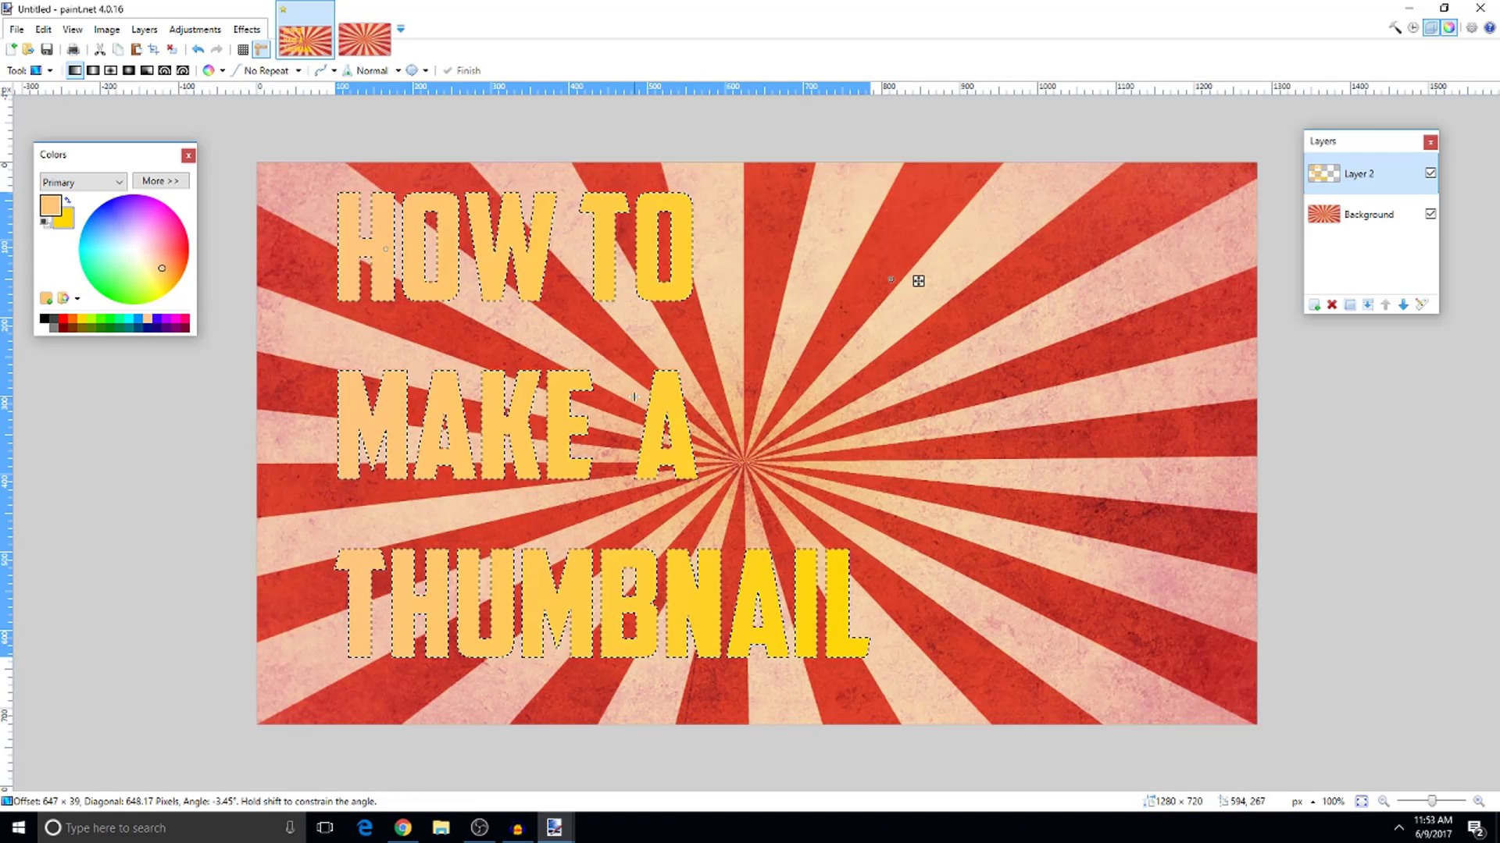
pyautogui.moveTo(634, 396); pyautogui.dragTo(717, 284)
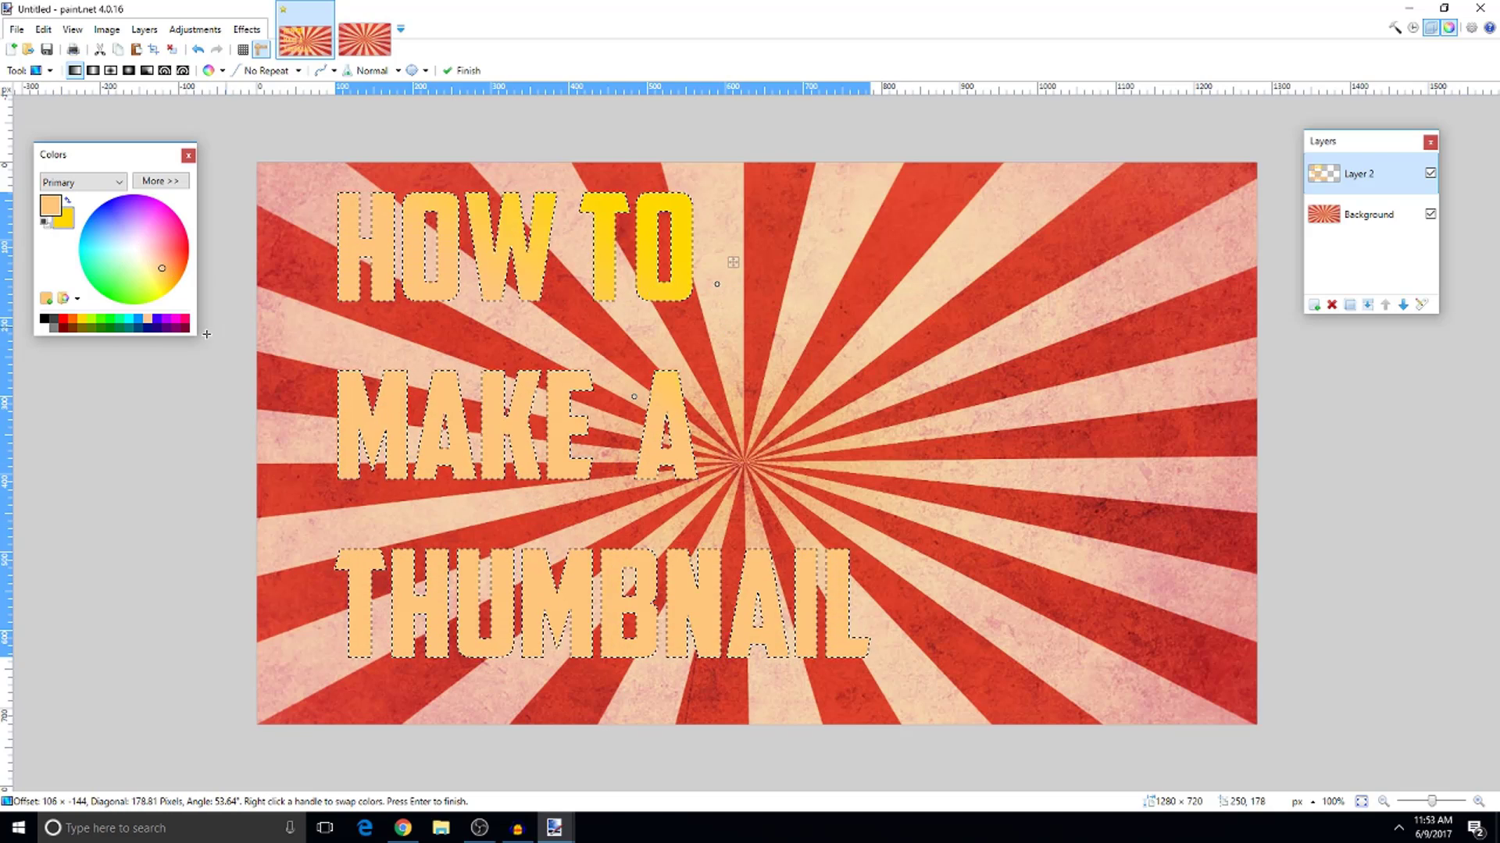
pyautogui.click(72, 319)
# Redraw the orange-to-yellow gradient from between "HOW" and "TO" towards the lower left, about 98 px long, commit it and deselect the text
pyautogui.moveTo(573, 290); pyautogui.dragTo(553, 525)
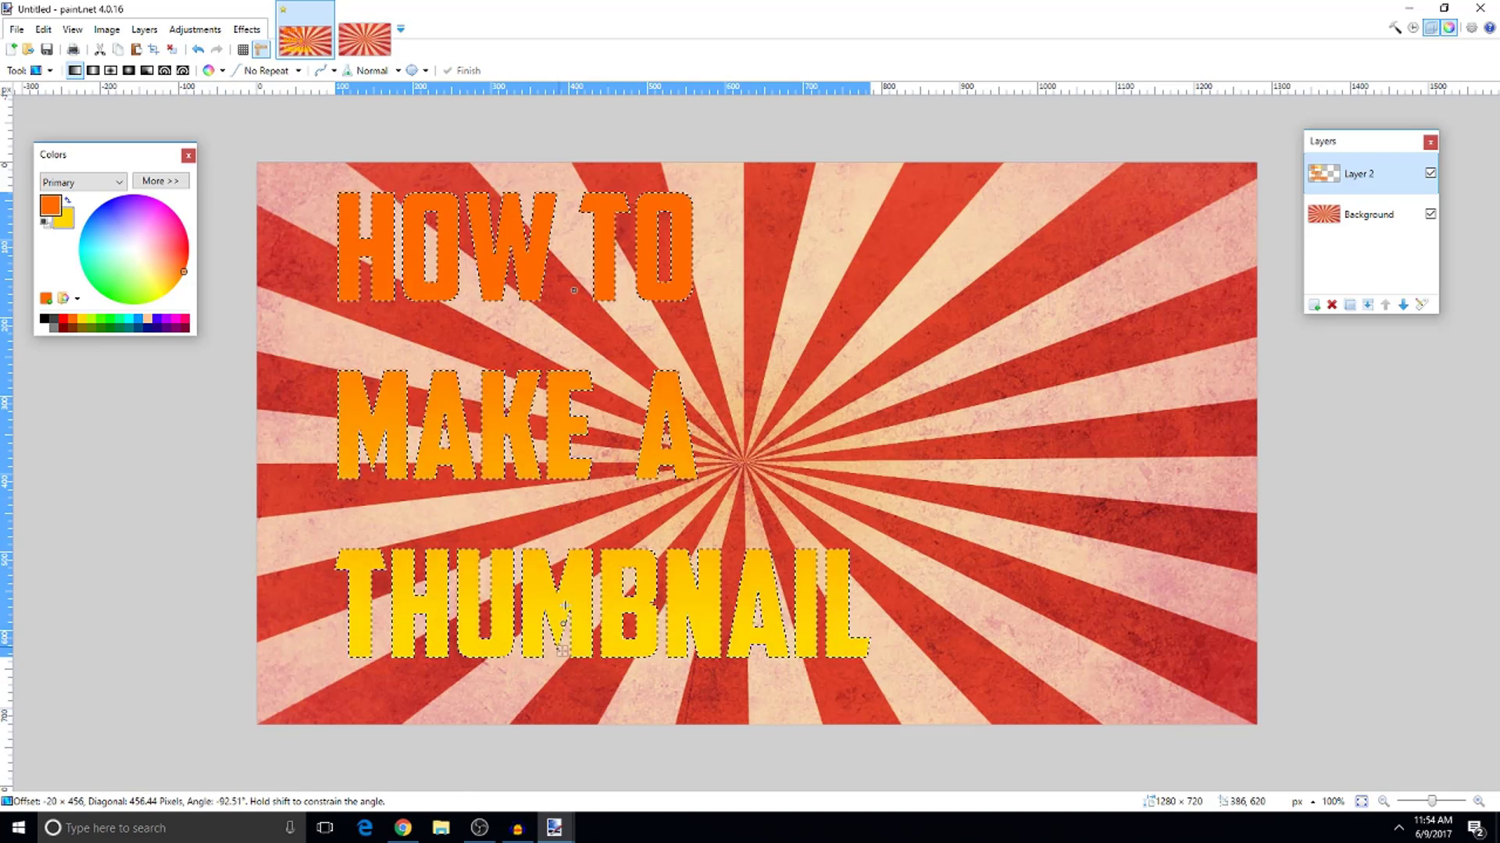
pyautogui.moveTo(558, 646); pyautogui.dragTo(504, 321)
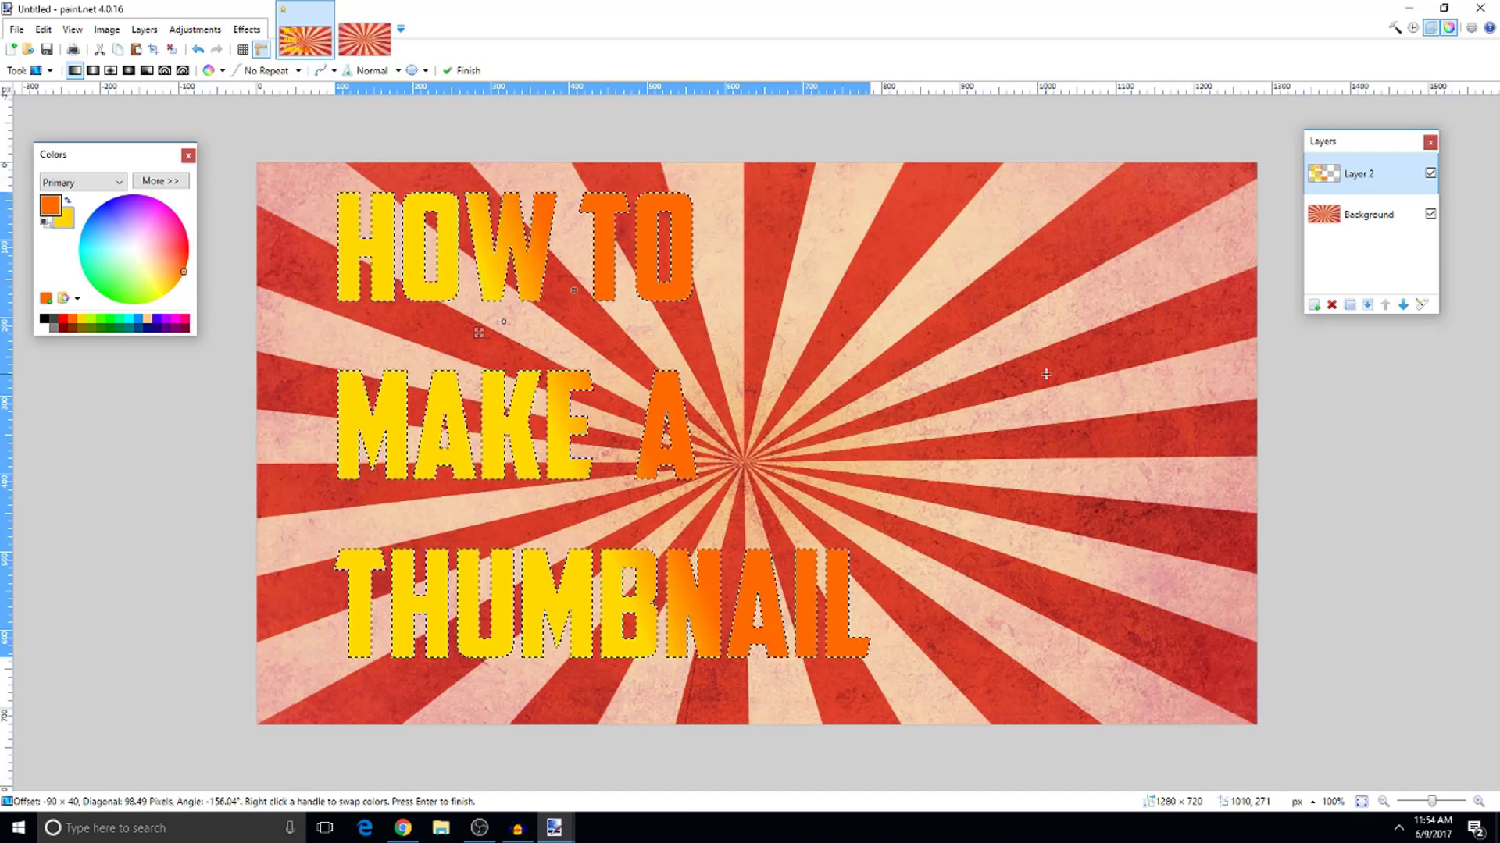
pyautogui.press('Return')
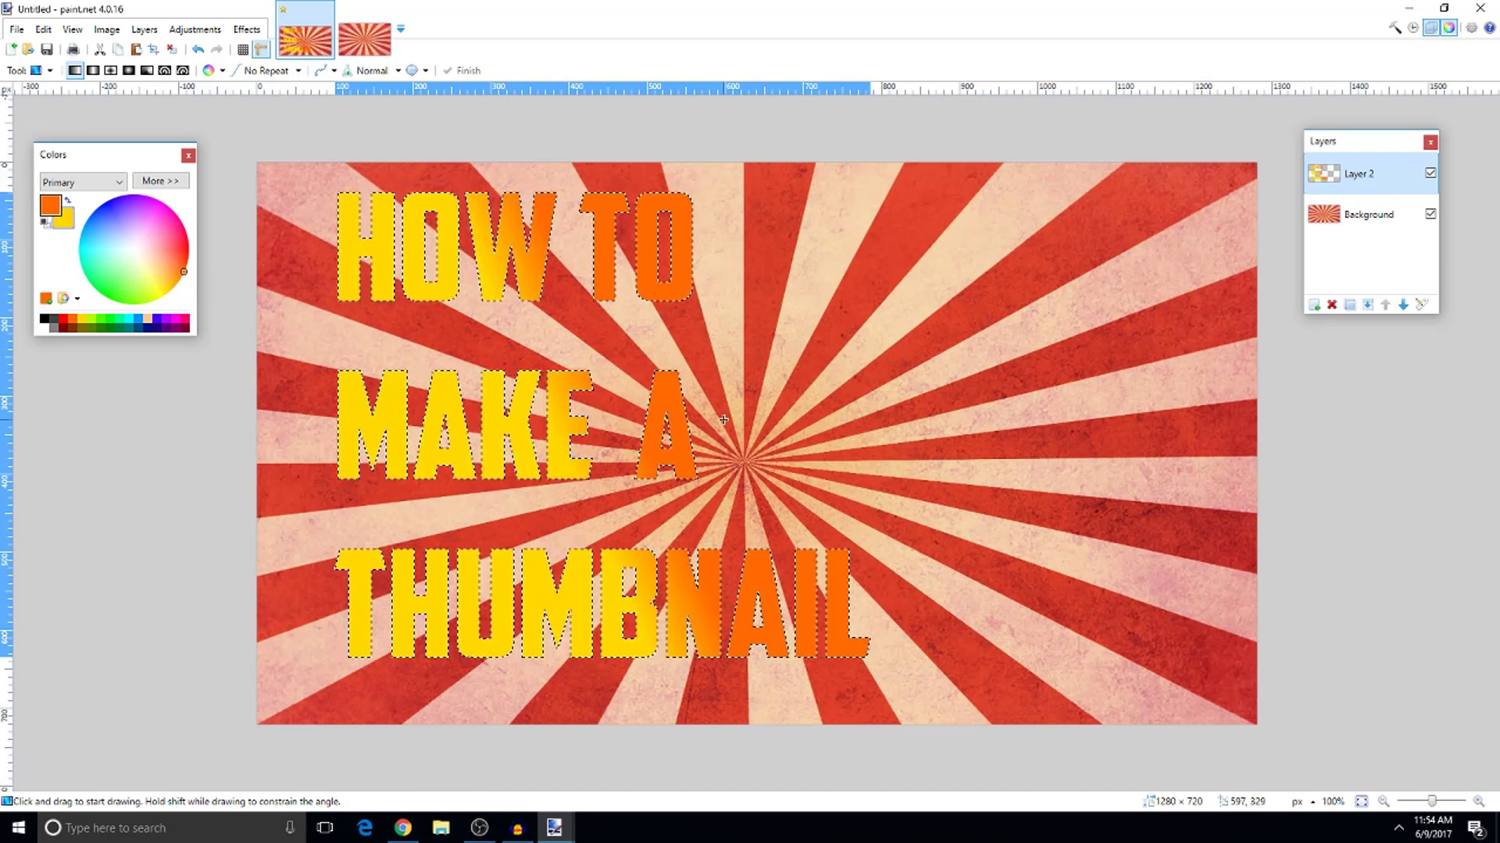
pyautogui.hotkey('ctrl', 'd')
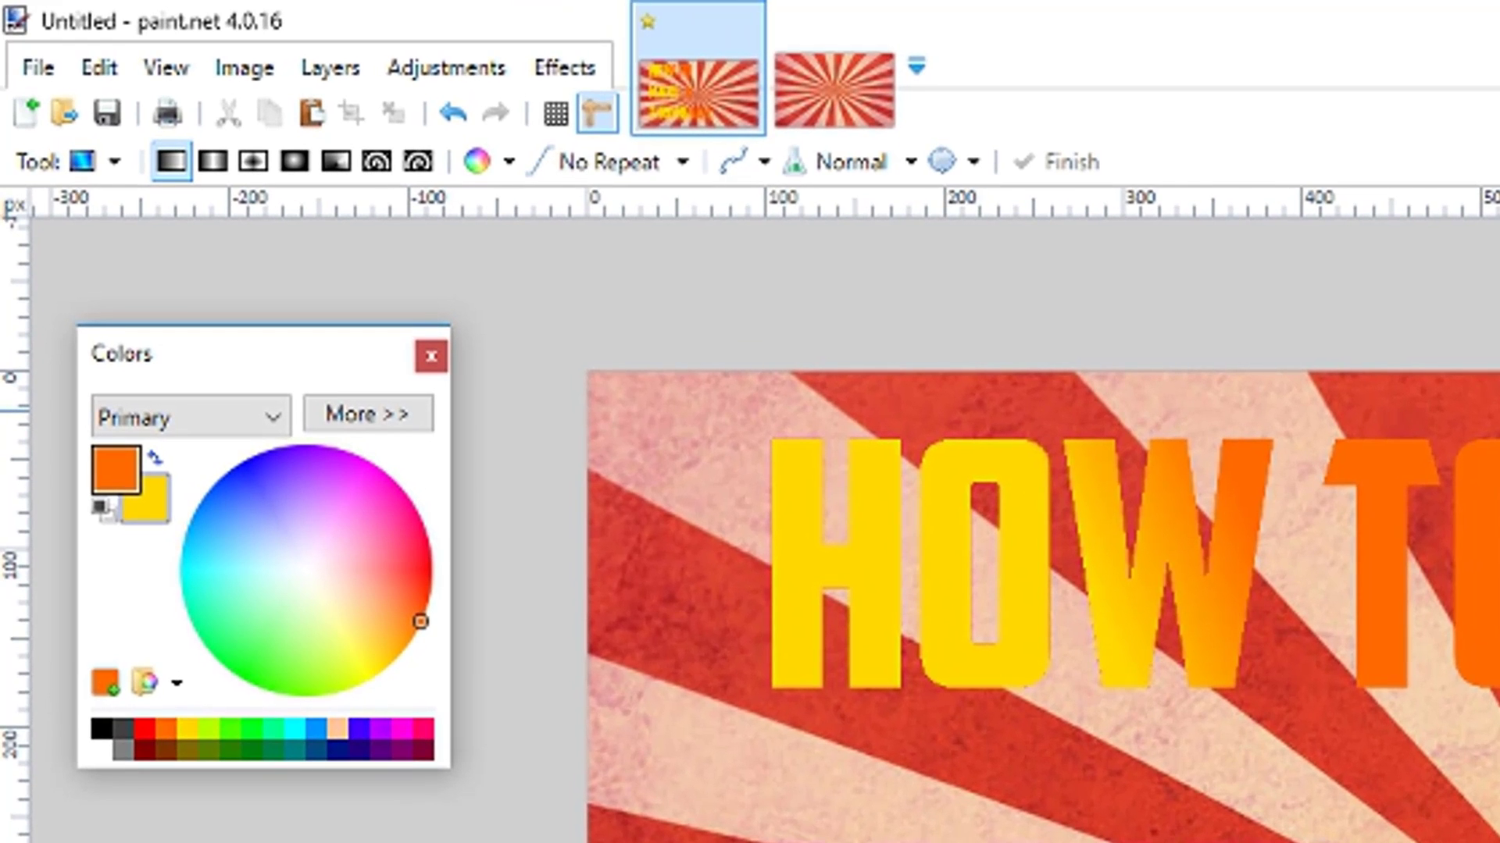
# Apply the Glow effect to the text layer with radius 20, brightness -100 and contrast 100
pyautogui.click(588, 64)
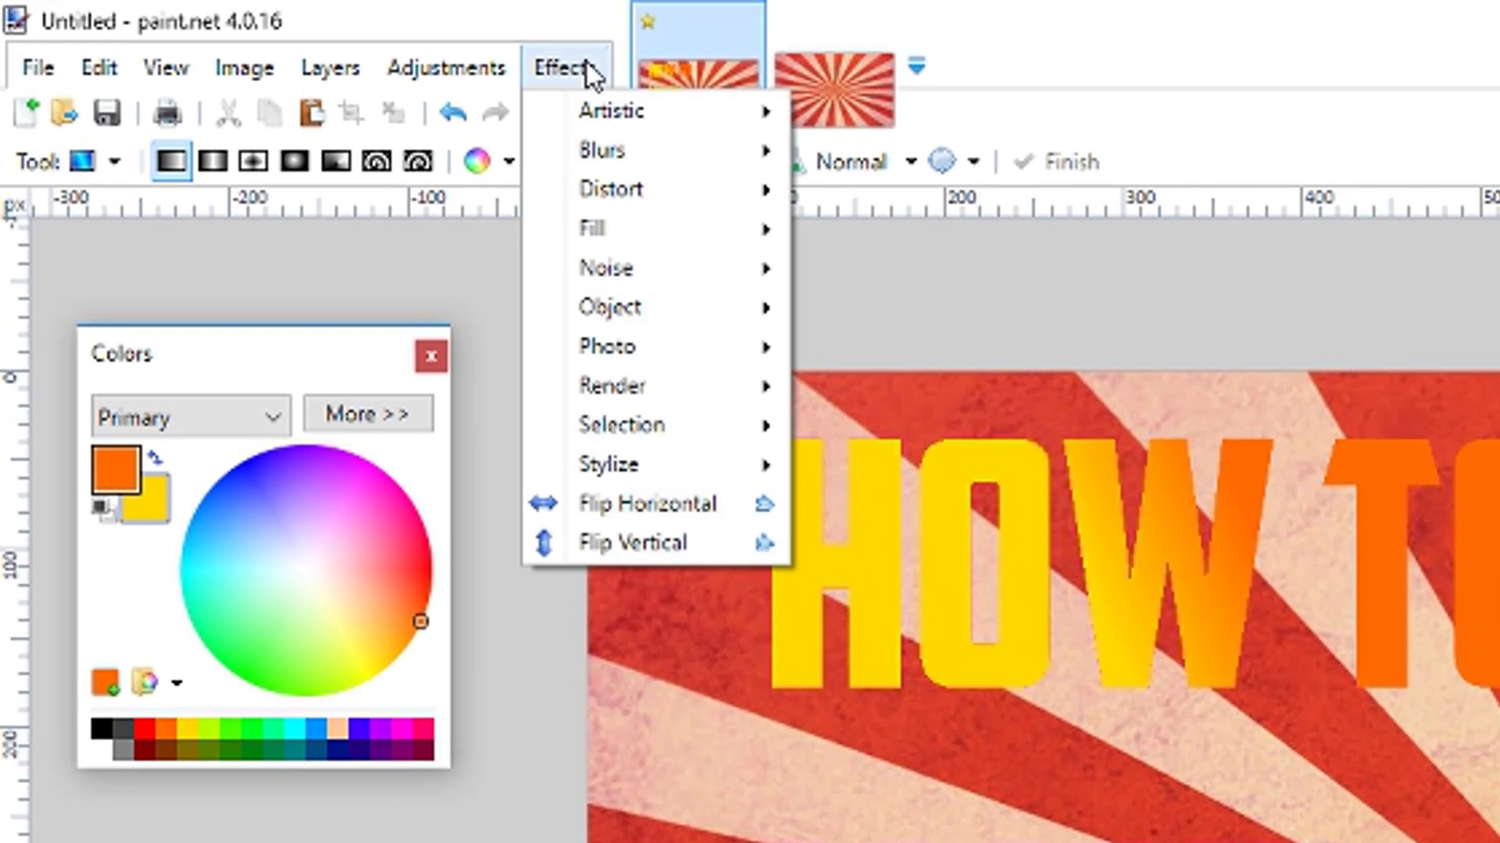
pyautogui.moveTo(617, 348)
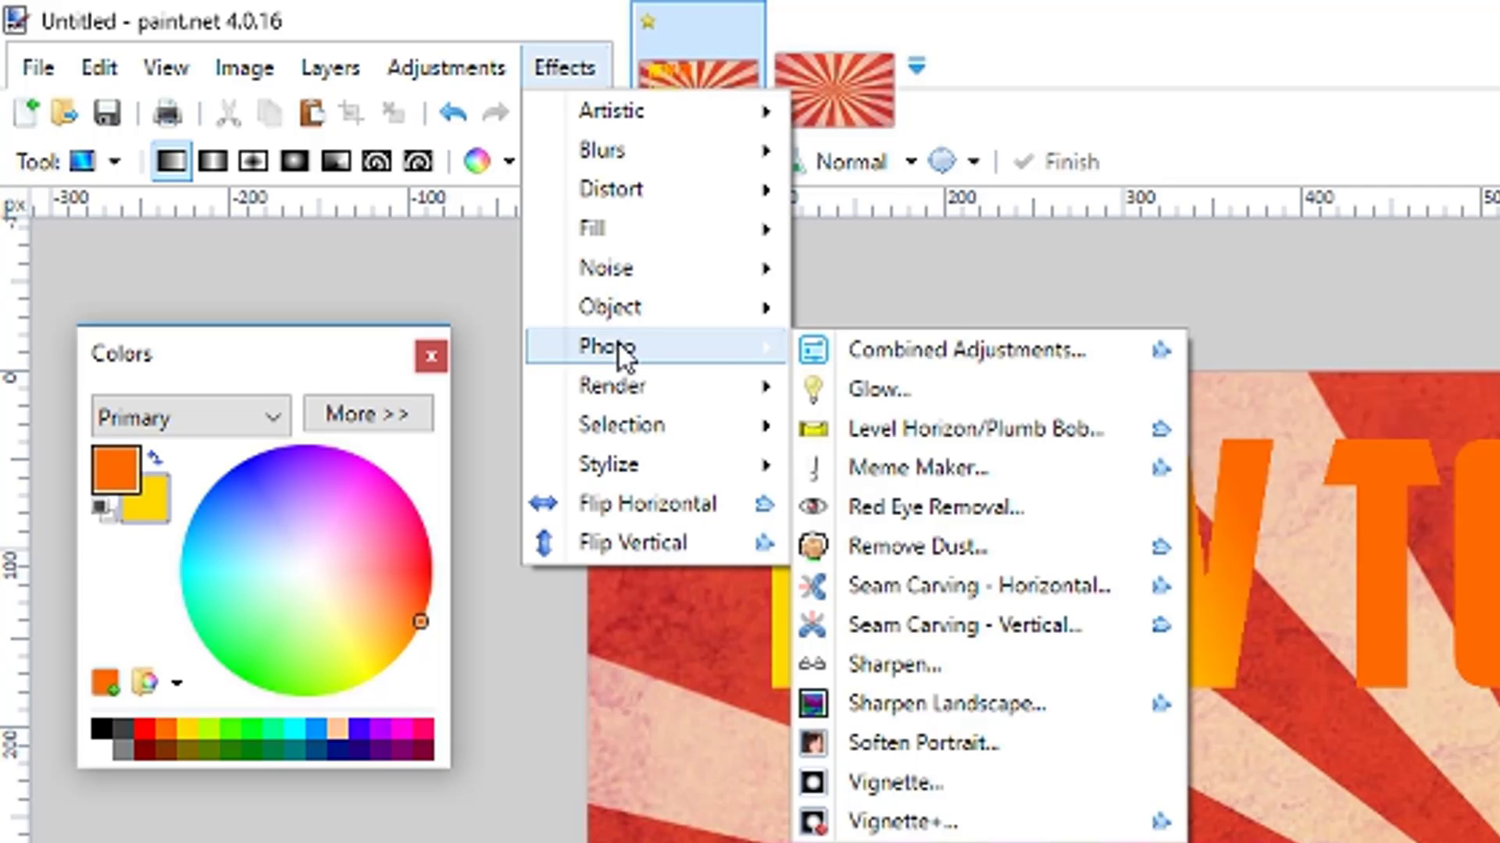
pyautogui.click(879, 382)
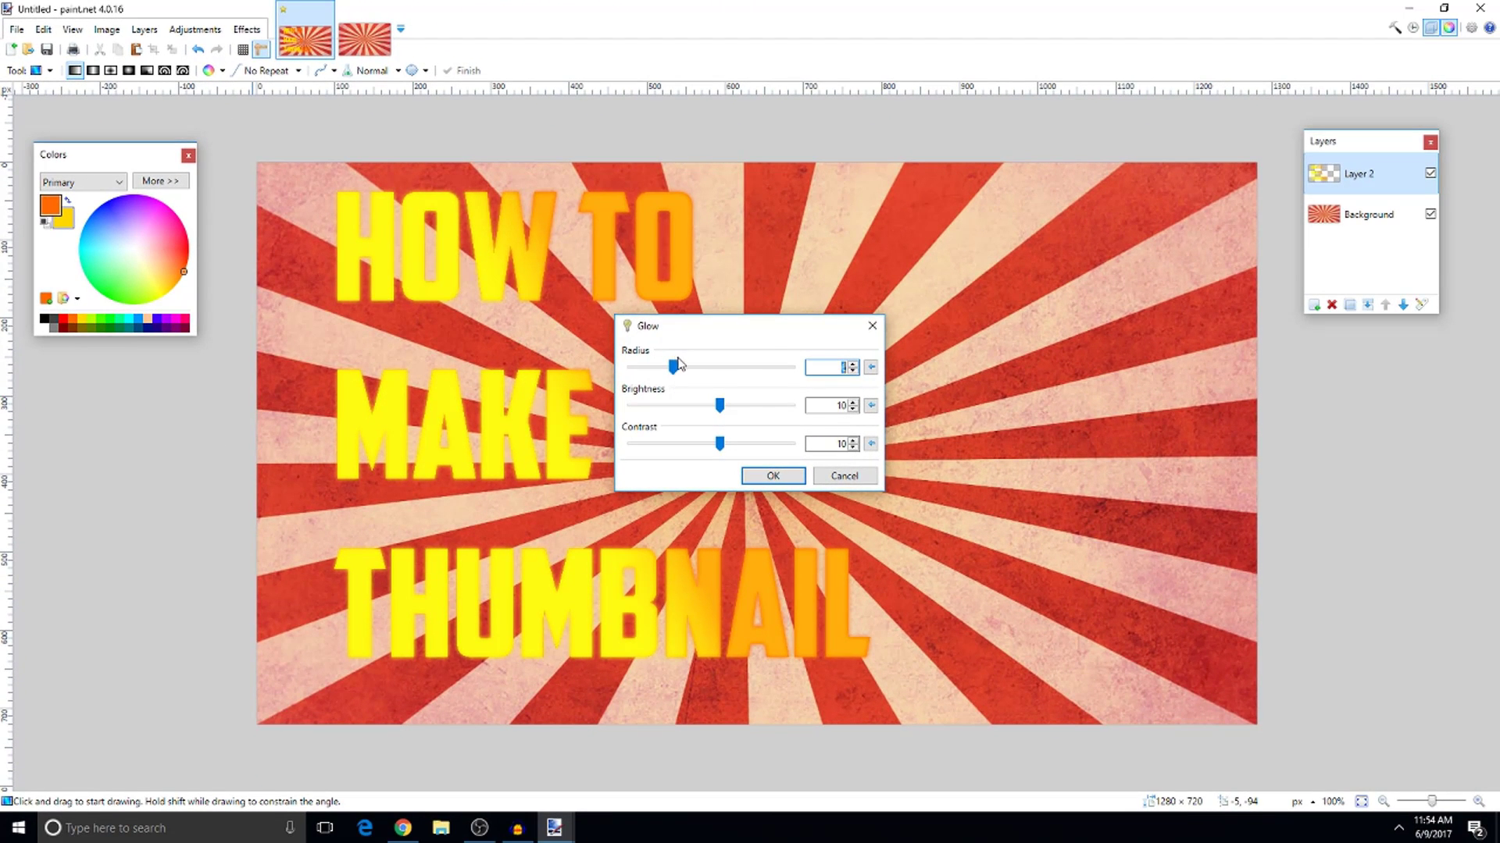
pyautogui.moveTo(678, 365); pyautogui.dragTo(789, 348)
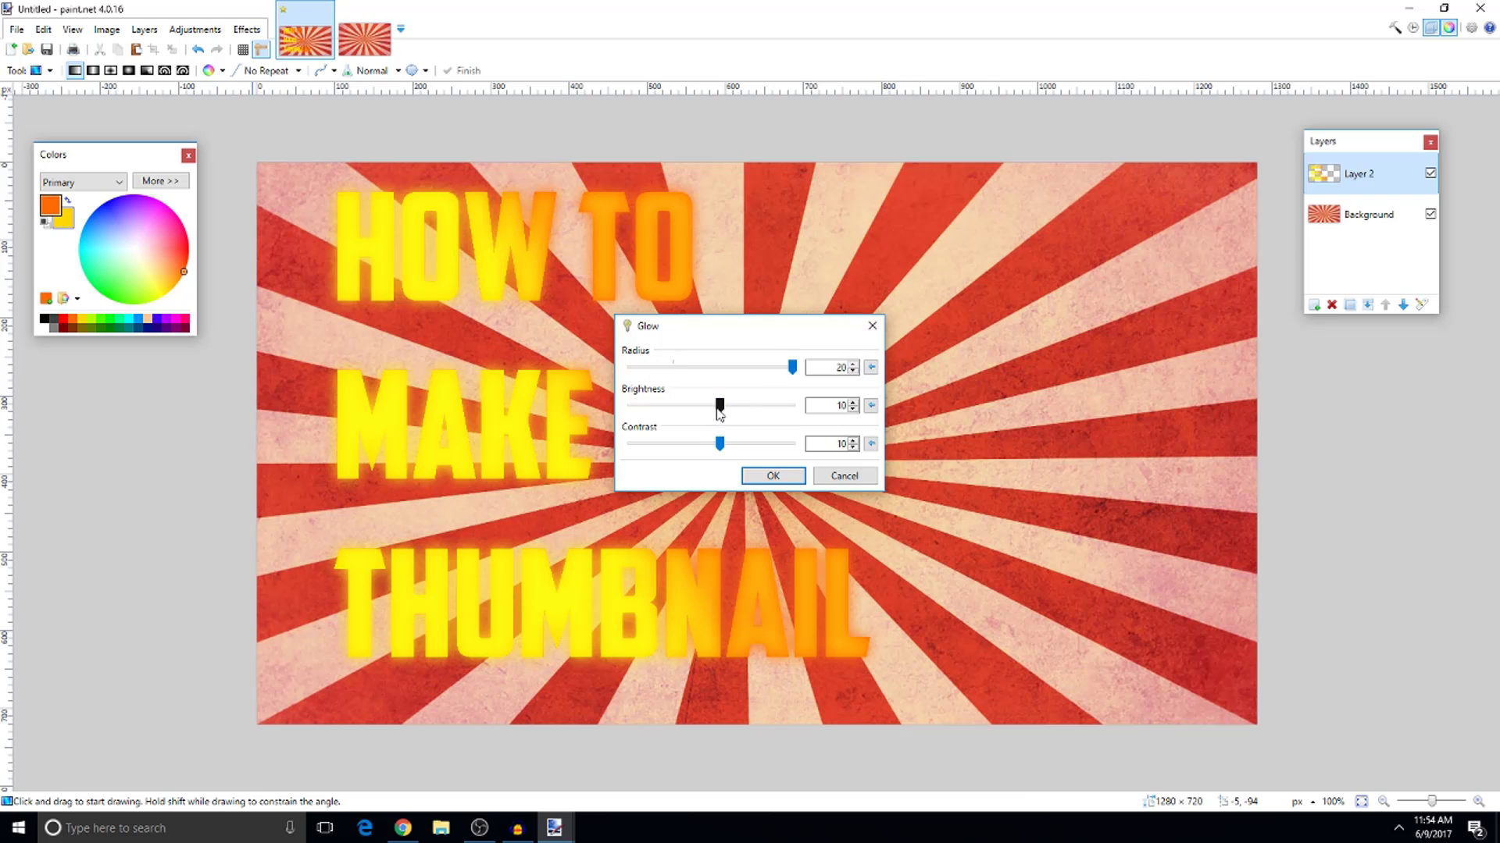
pyautogui.moveTo(719, 406); pyautogui.dragTo(537, 398)
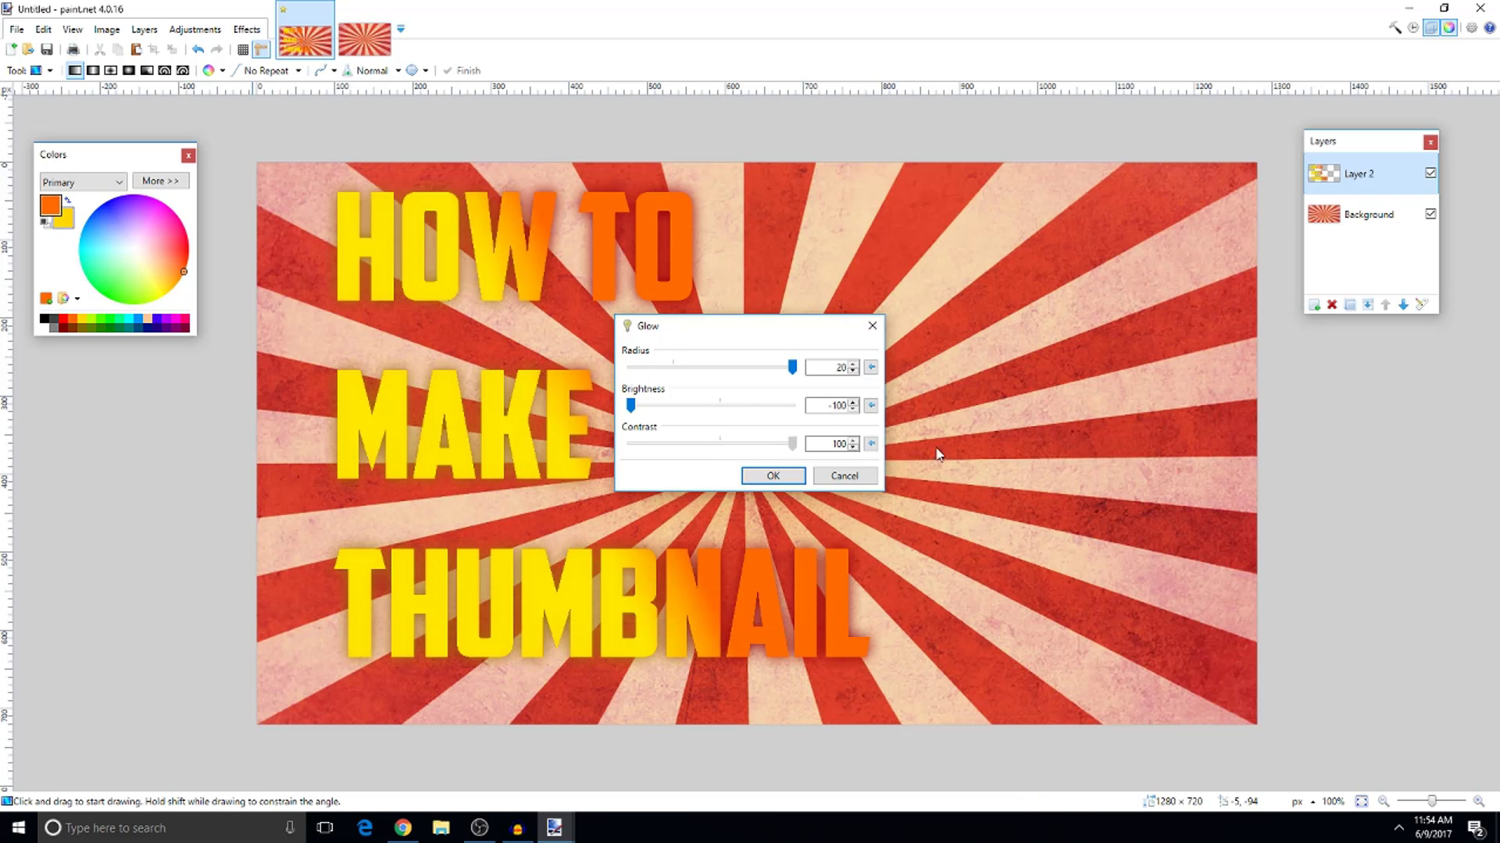
pyautogui.moveTo(937, 453); pyautogui.dragTo(979, 443)
pyautogui.moveTo(734, 318); pyautogui.dragTo(1018, 218)
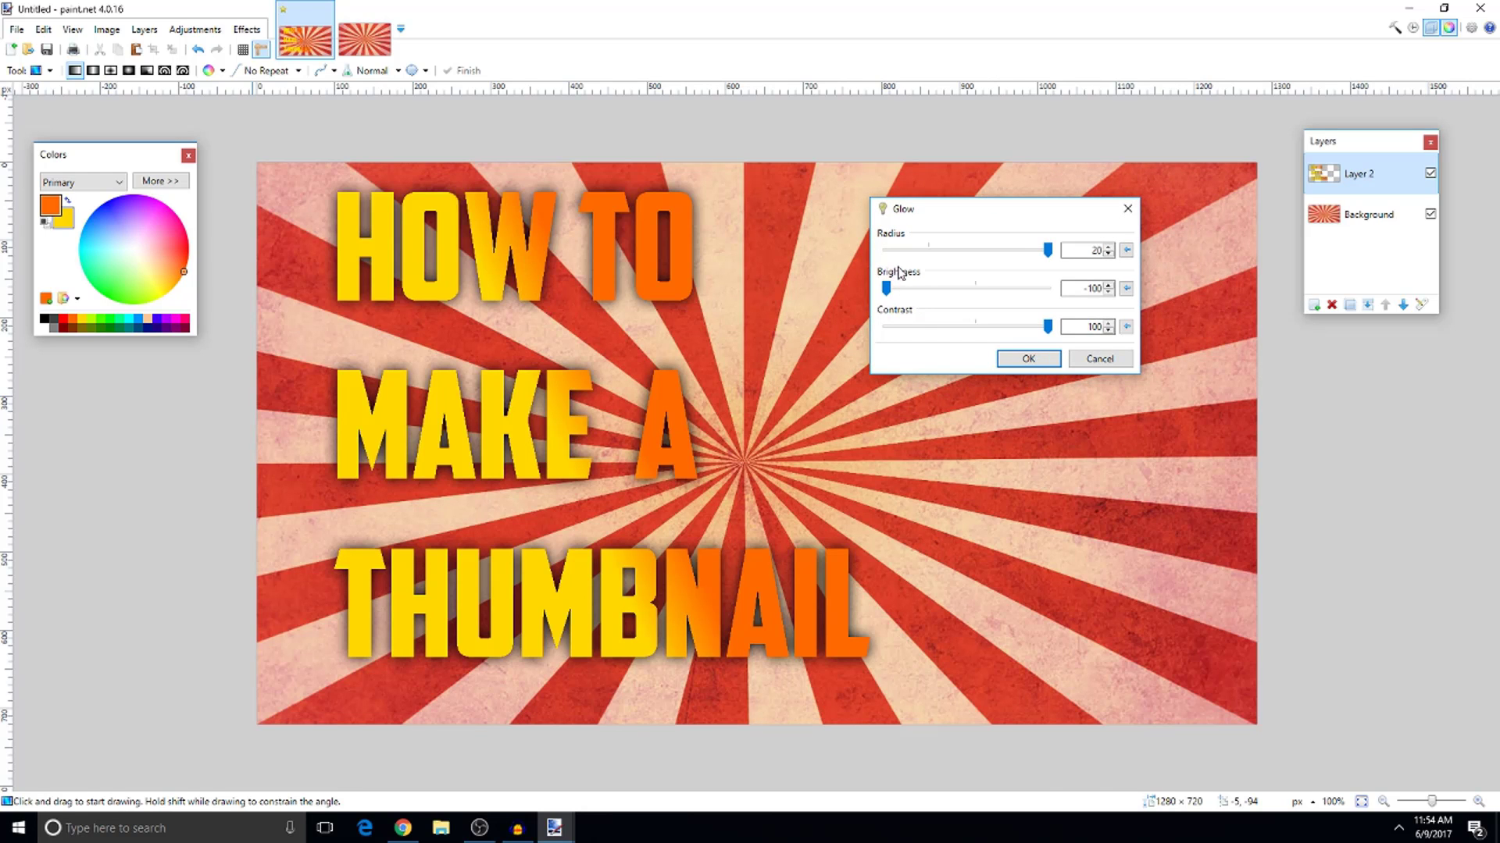
pyautogui.moveTo(891, 297)
pyautogui.mouseDown()
pyautogui.moveTo(970, 297)
pyautogui.moveTo(979, 316)
pyautogui.moveTo(911, 290)
pyautogui.mouseUp()
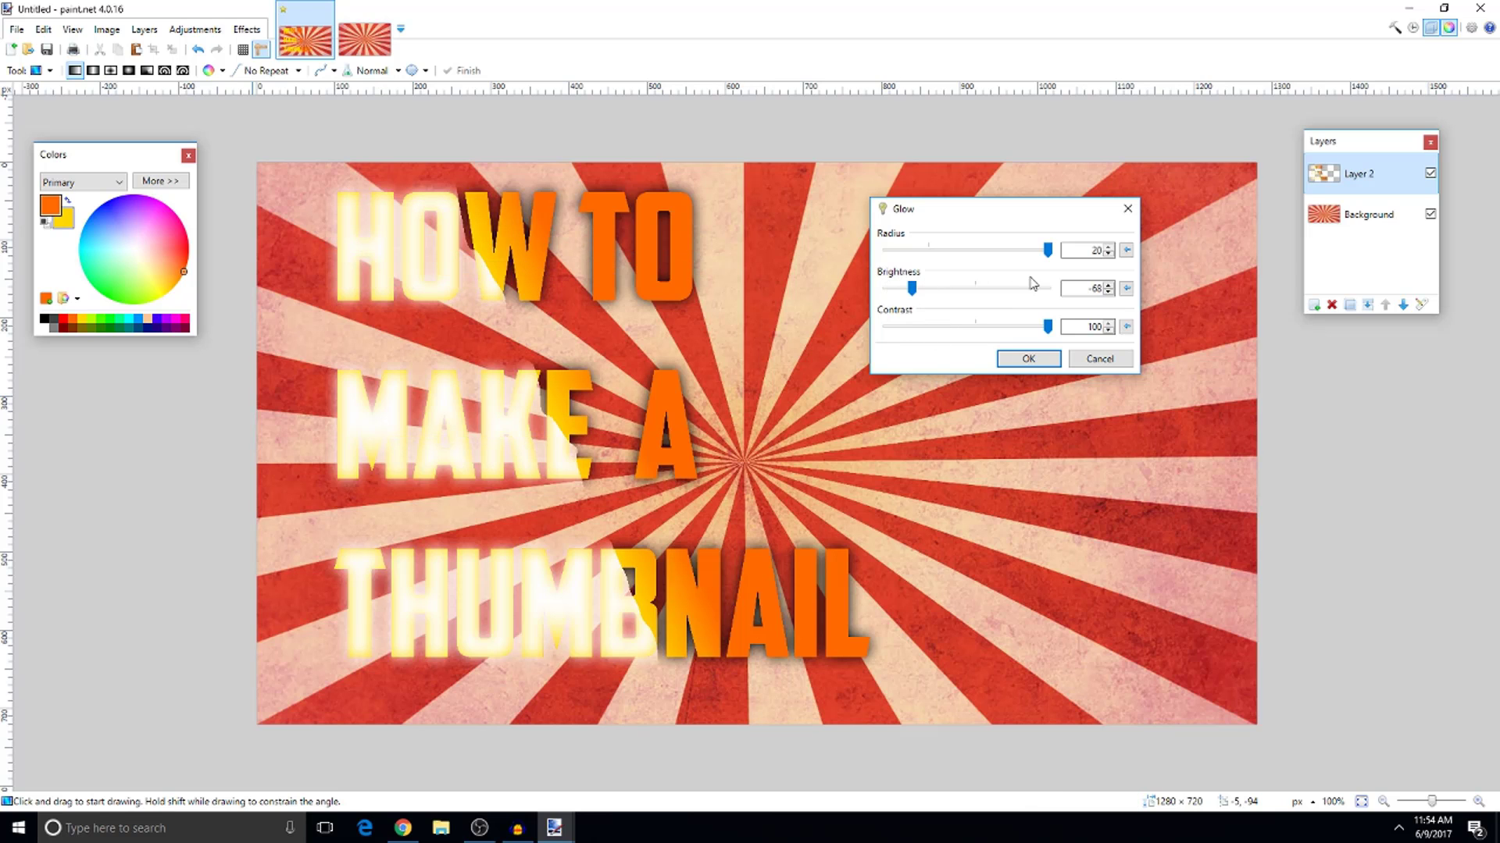
pyautogui.moveTo(1049, 251); pyautogui.dragTo(1100, 303)
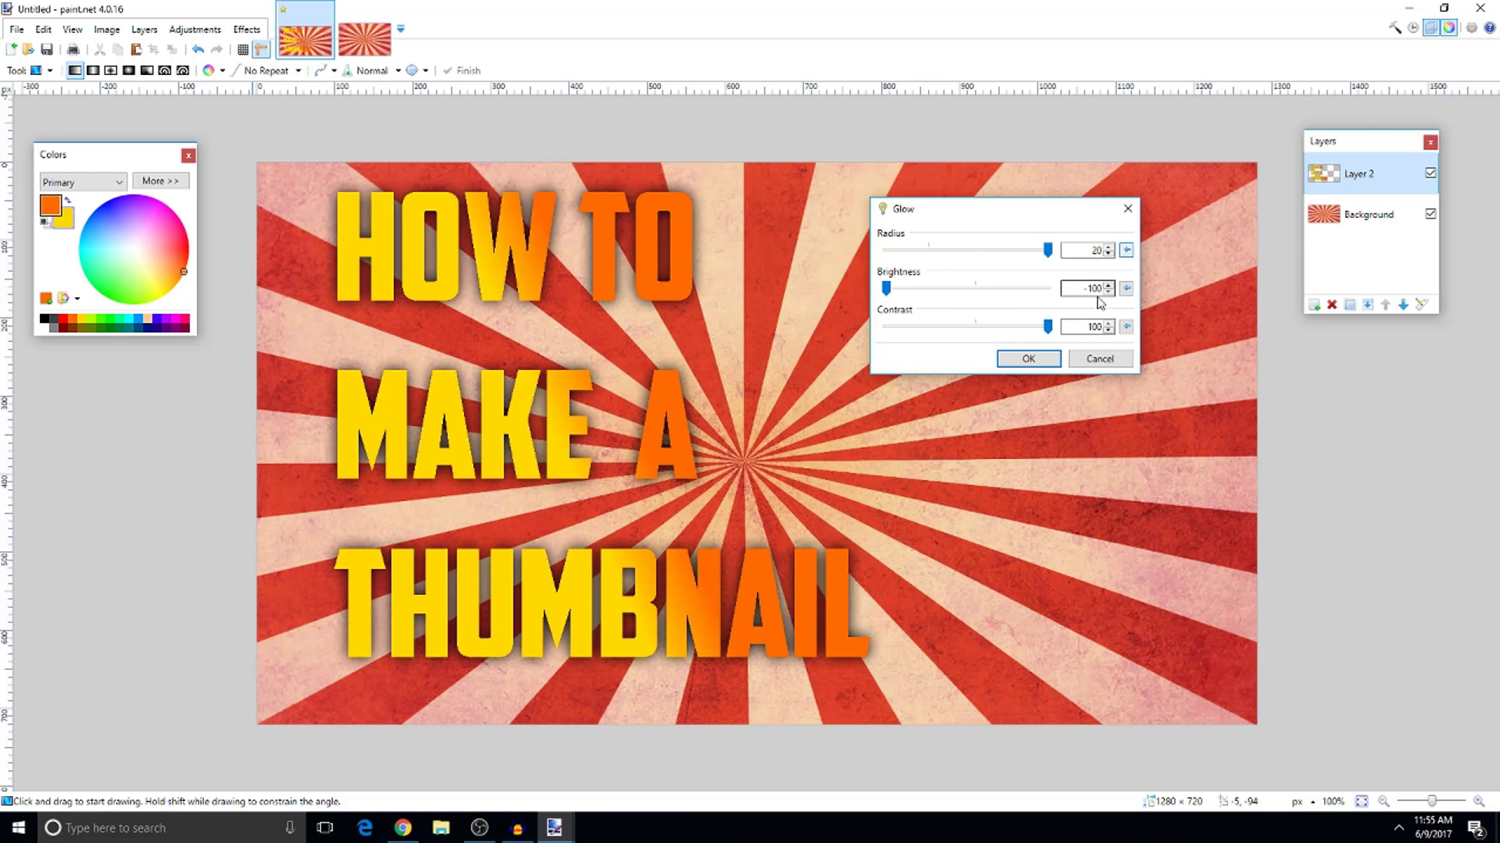
pyautogui.click(1044, 363)
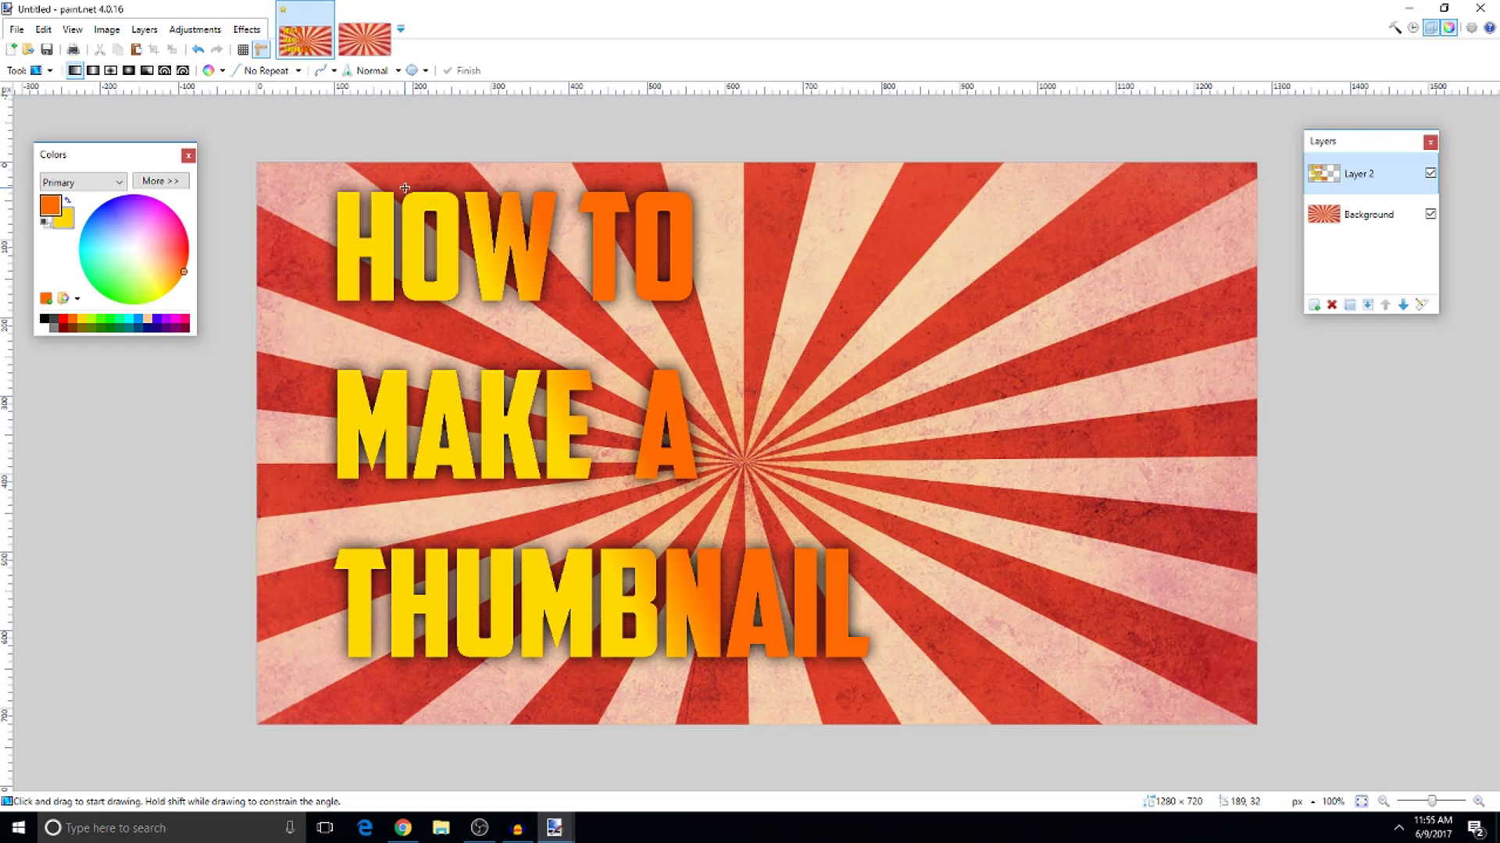
# Repeat the Glow effect on the text layer and add a new empty layer above it
pyautogui.click(247, 29)
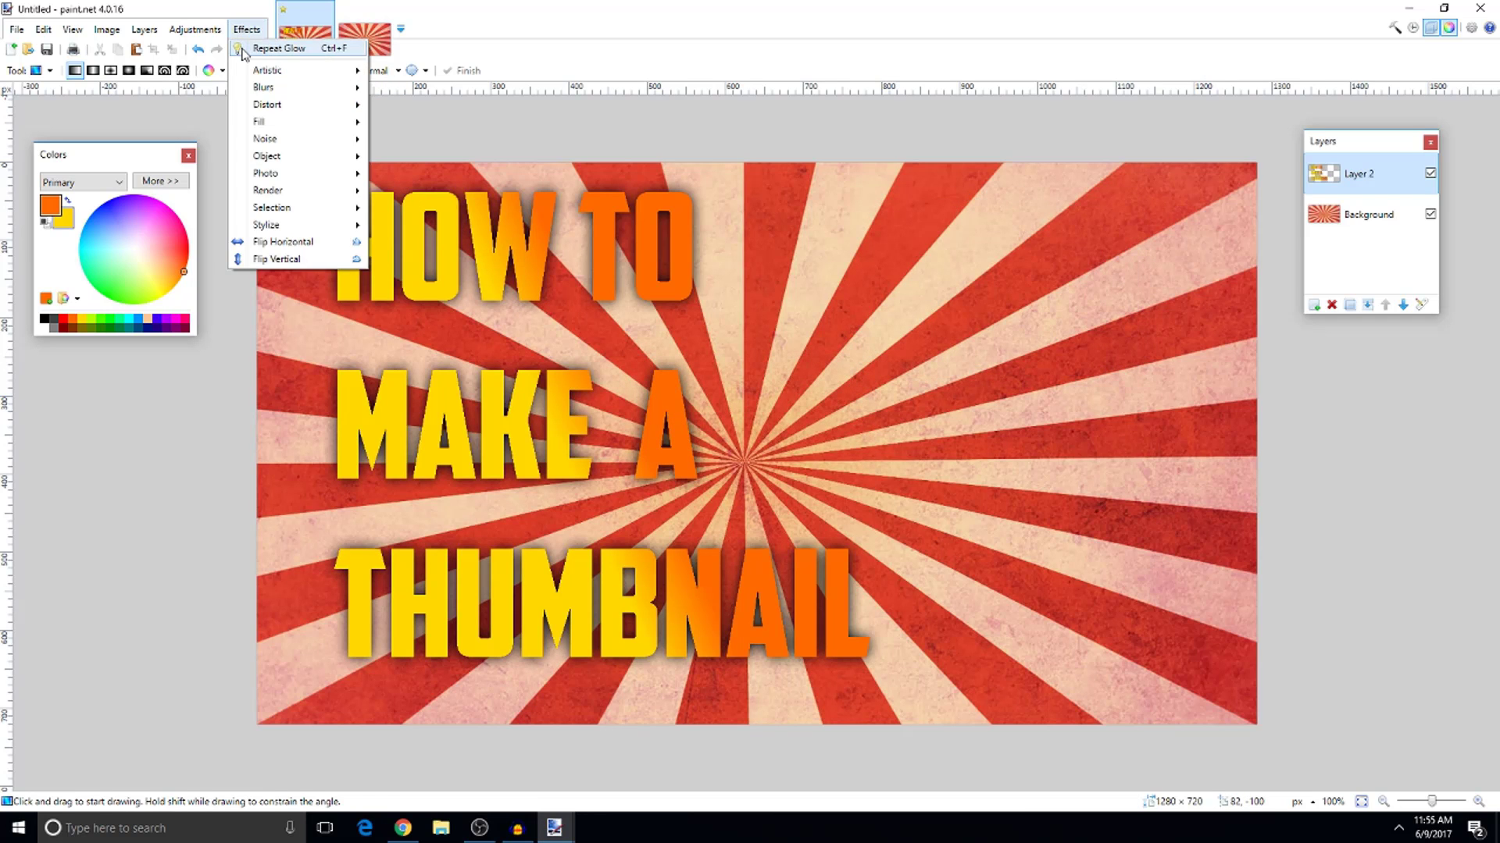
pyautogui.click(243, 50)
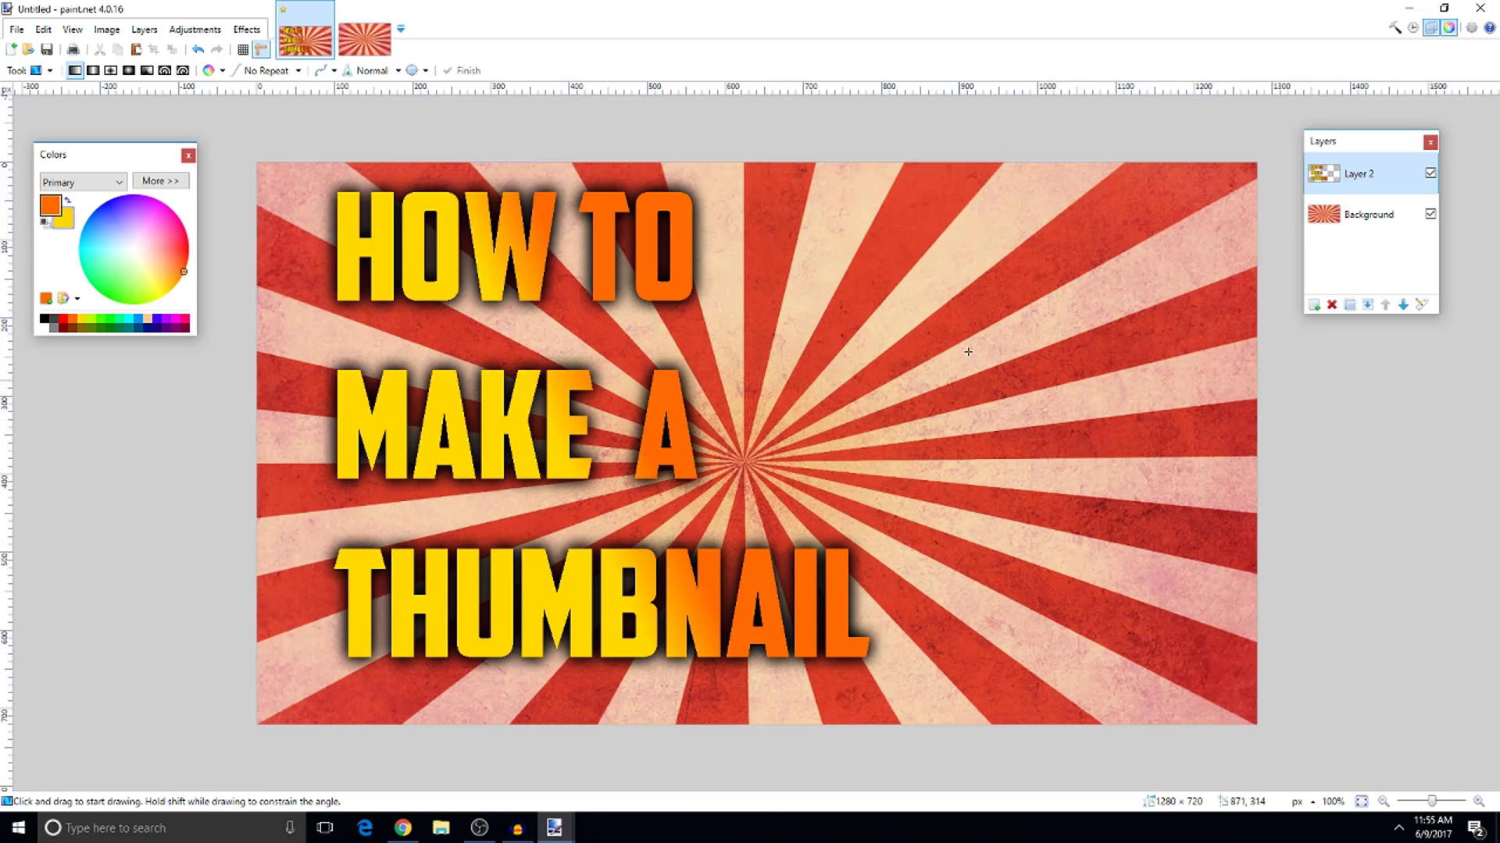
pyautogui.click(1314, 306)
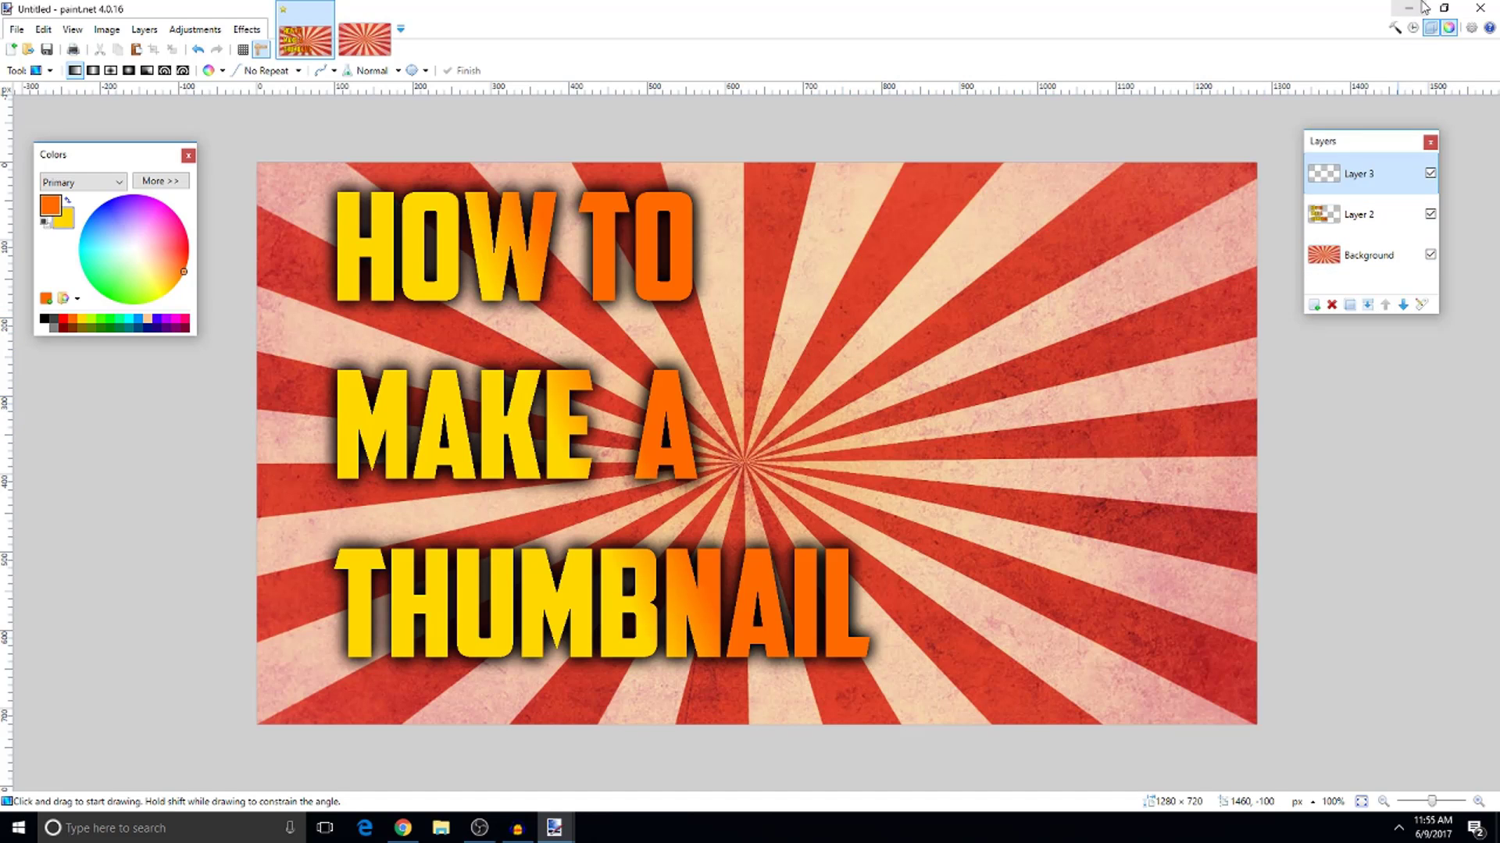
# Switch to the sunburst image search in Chrome and search Google Images for "youtube logo png" instead
pyautogui.click(1409, 7)
pyautogui.click(402, 827)
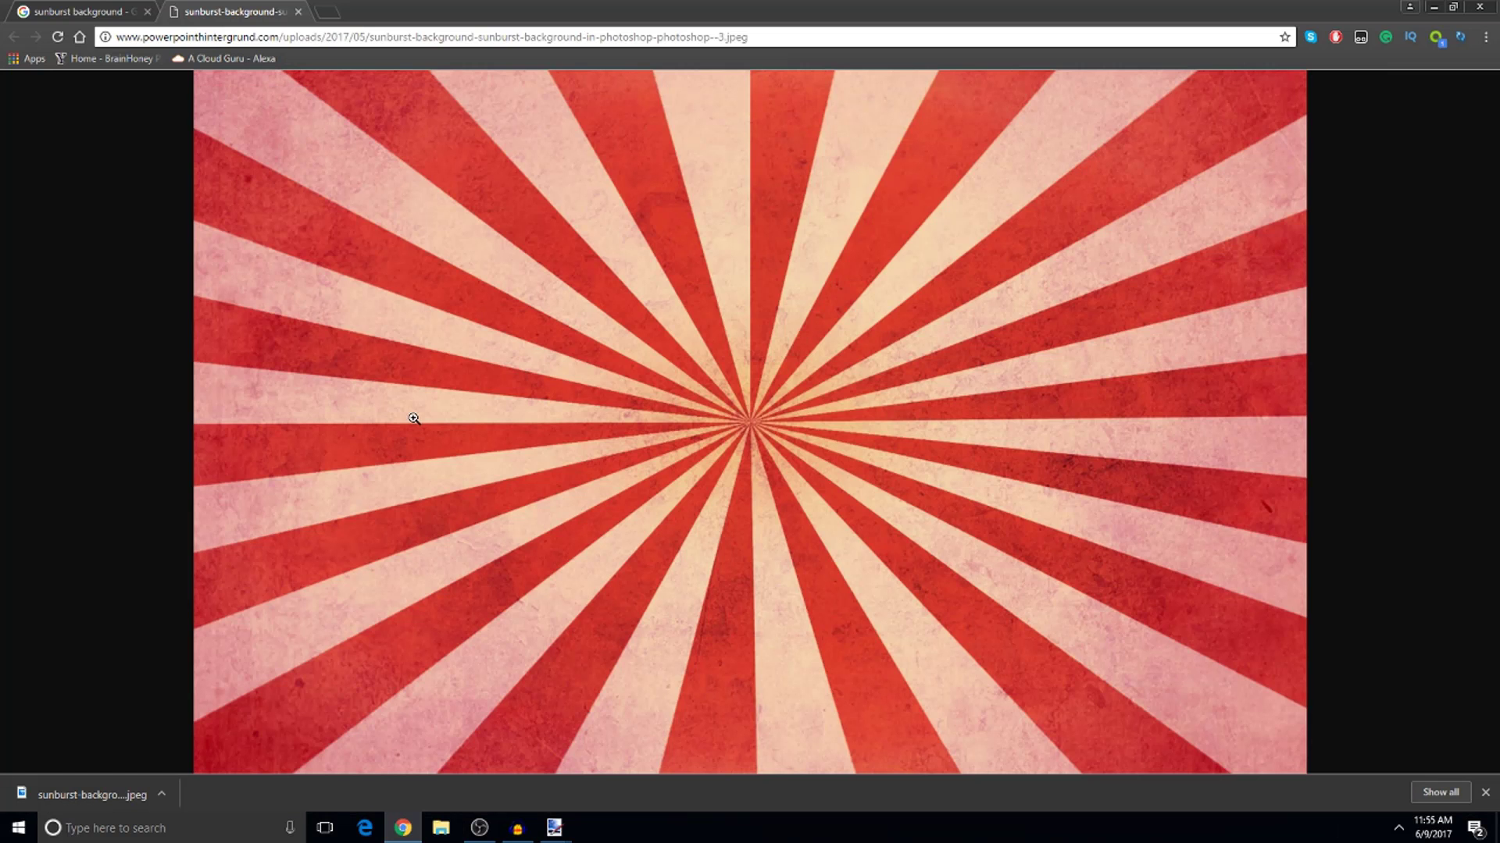
pyautogui.click(78, 11)
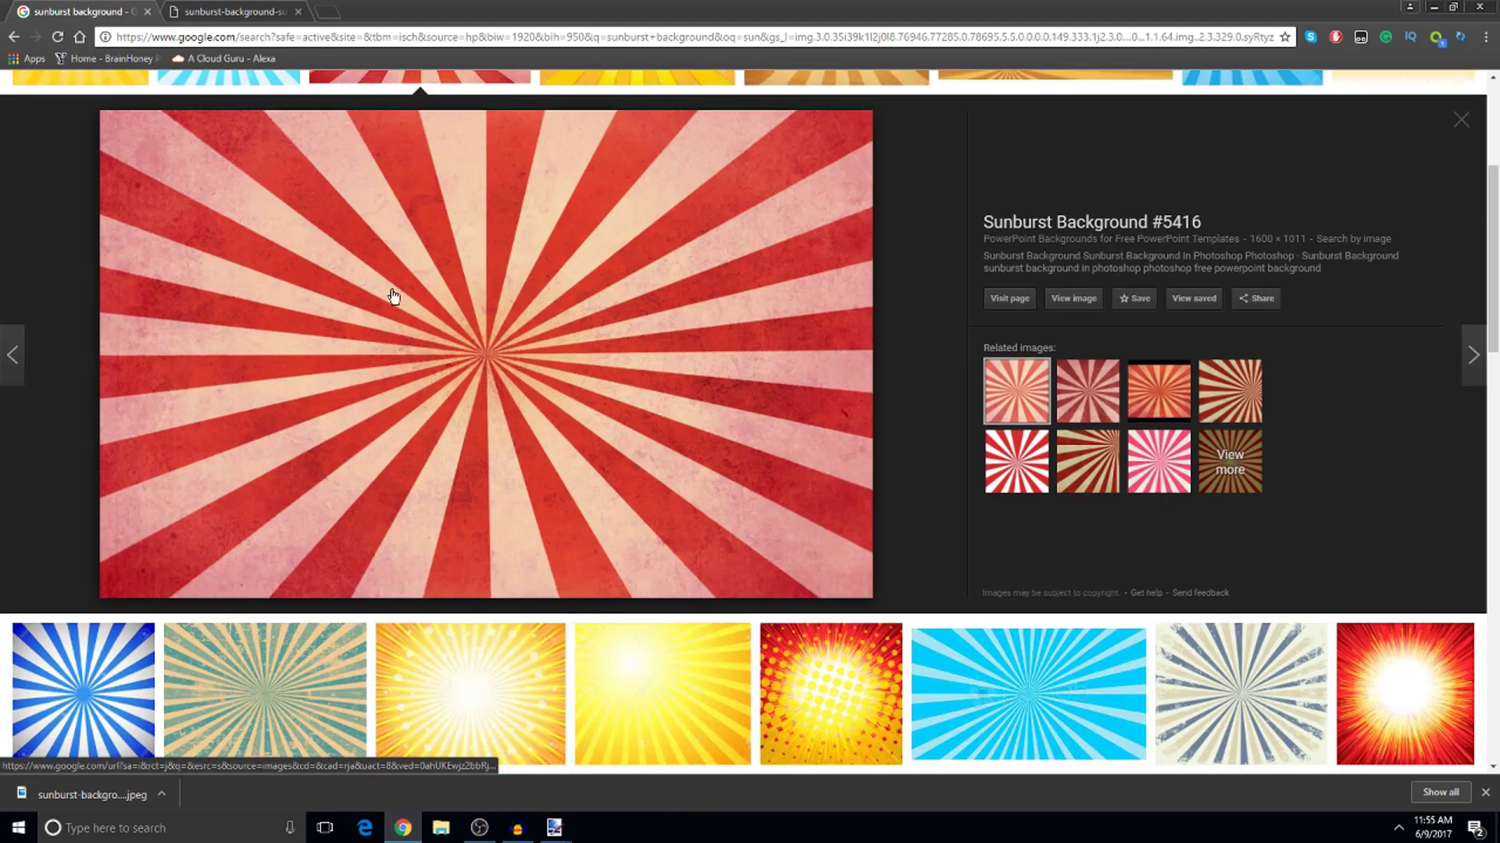
pyautogui.scroll(4, 391, 294)
pyautogui.moveTo(273, 97); pyautogui.dragTo(2, 106)
pyautogui.write('youtbne')
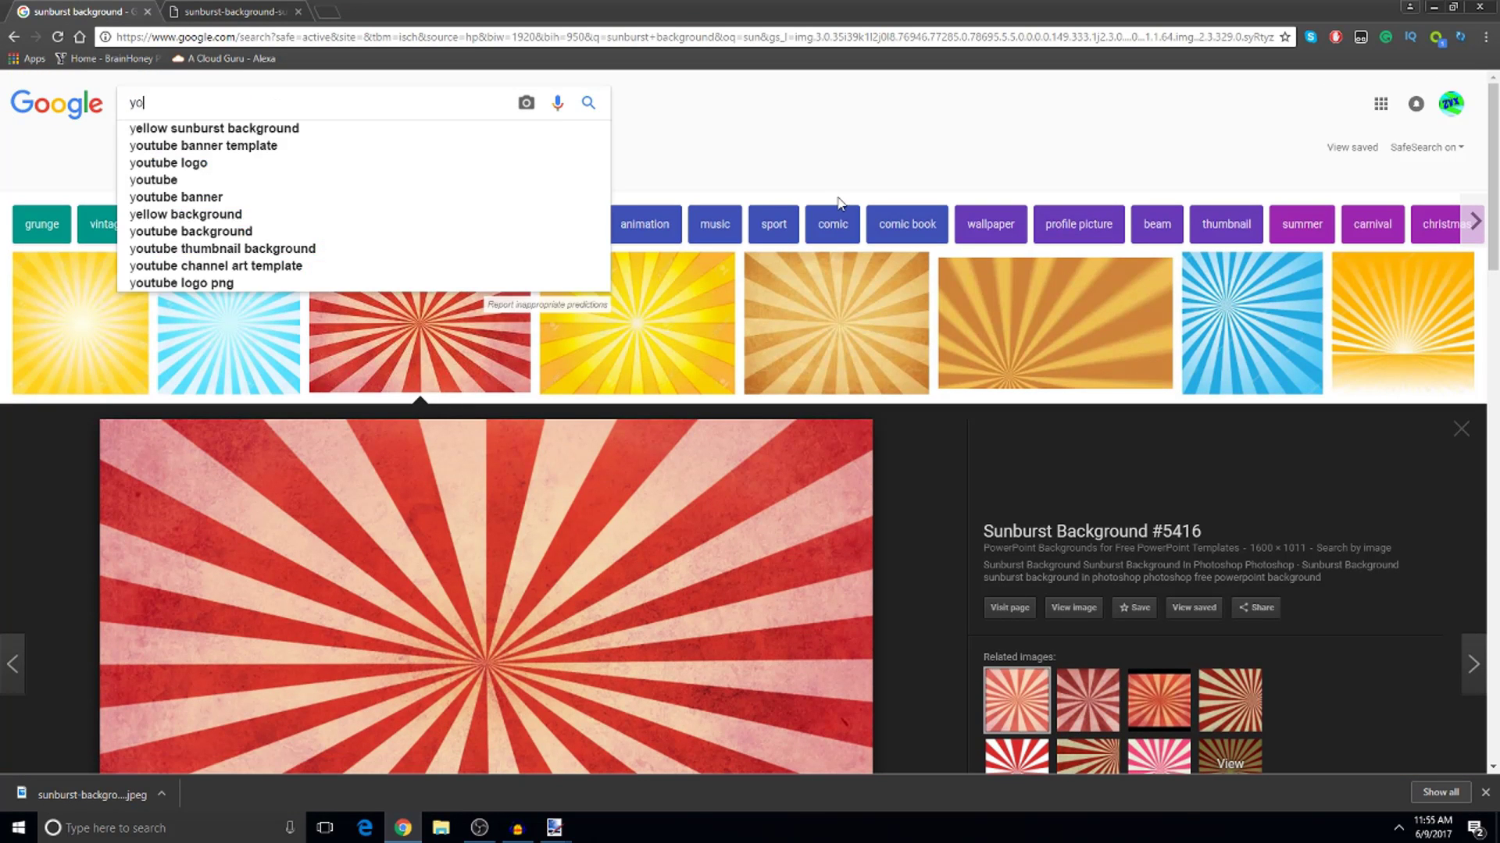
pyautogui.press('BackSpace')
pyautogui.press('BackSpace')
pyautogui.press('BackSpace')
pyautogui.press('BackSpace')
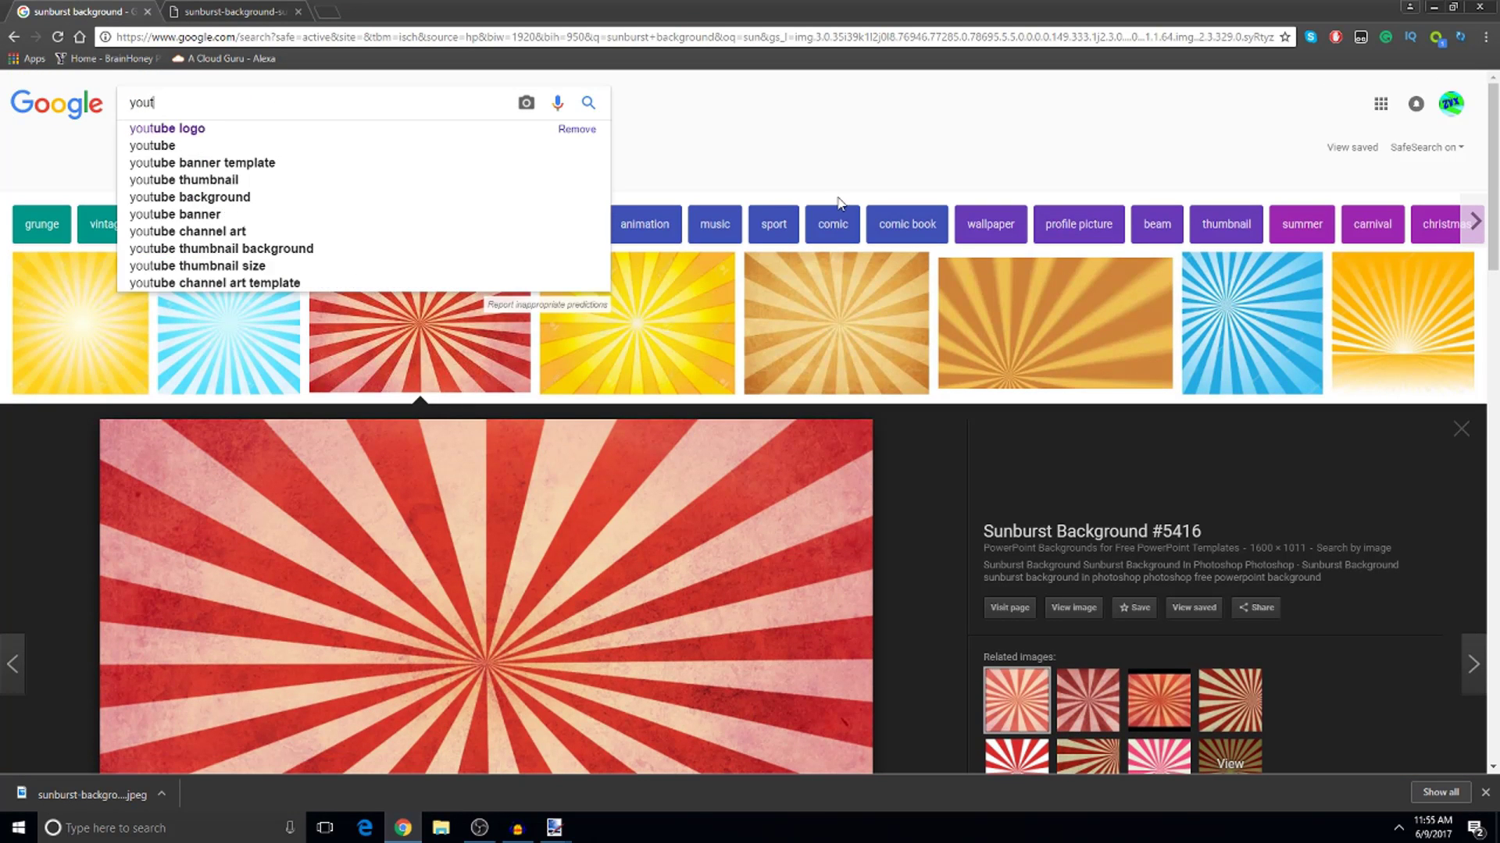
pyautogui.write('ube logo png')
pyautogui.press('Return')
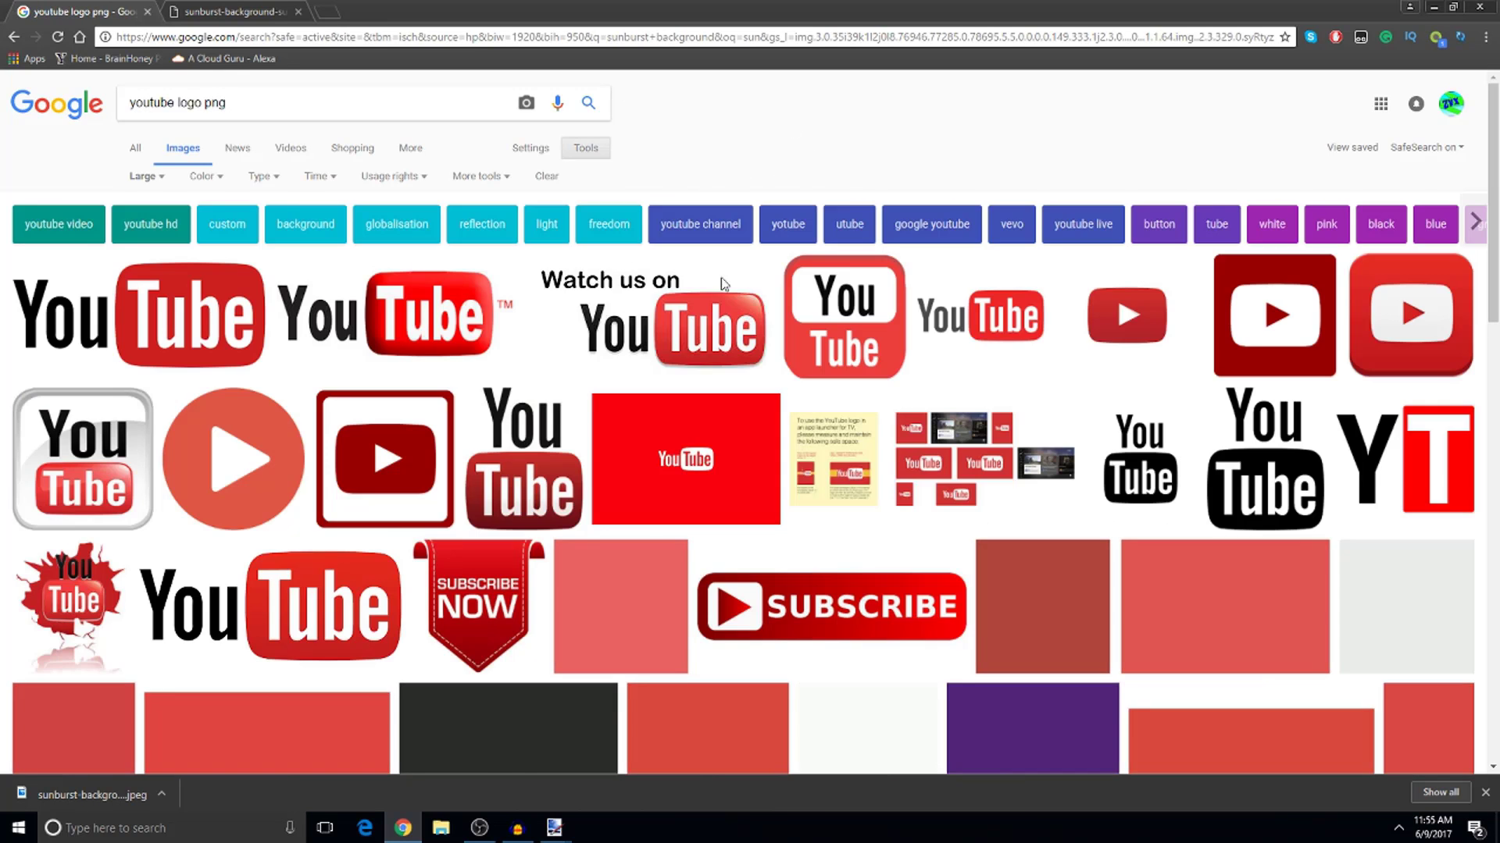
# Browse the logo results and preview the 1024 × 1024 red play-button image from Pinterest
pyautogui.scroll(-1, 681, 360)
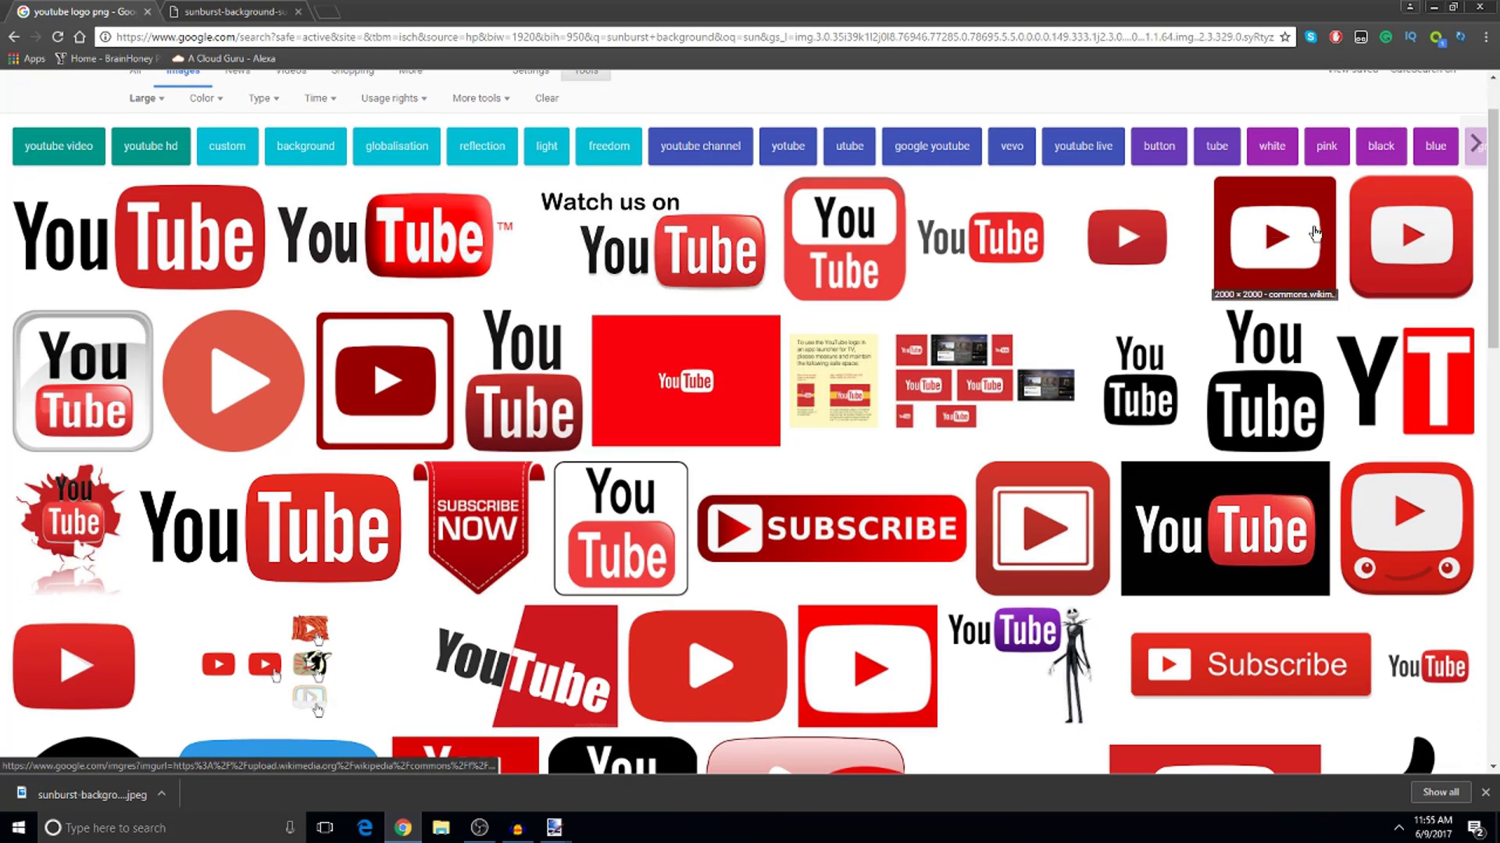
pyautogui.click(28, 636)
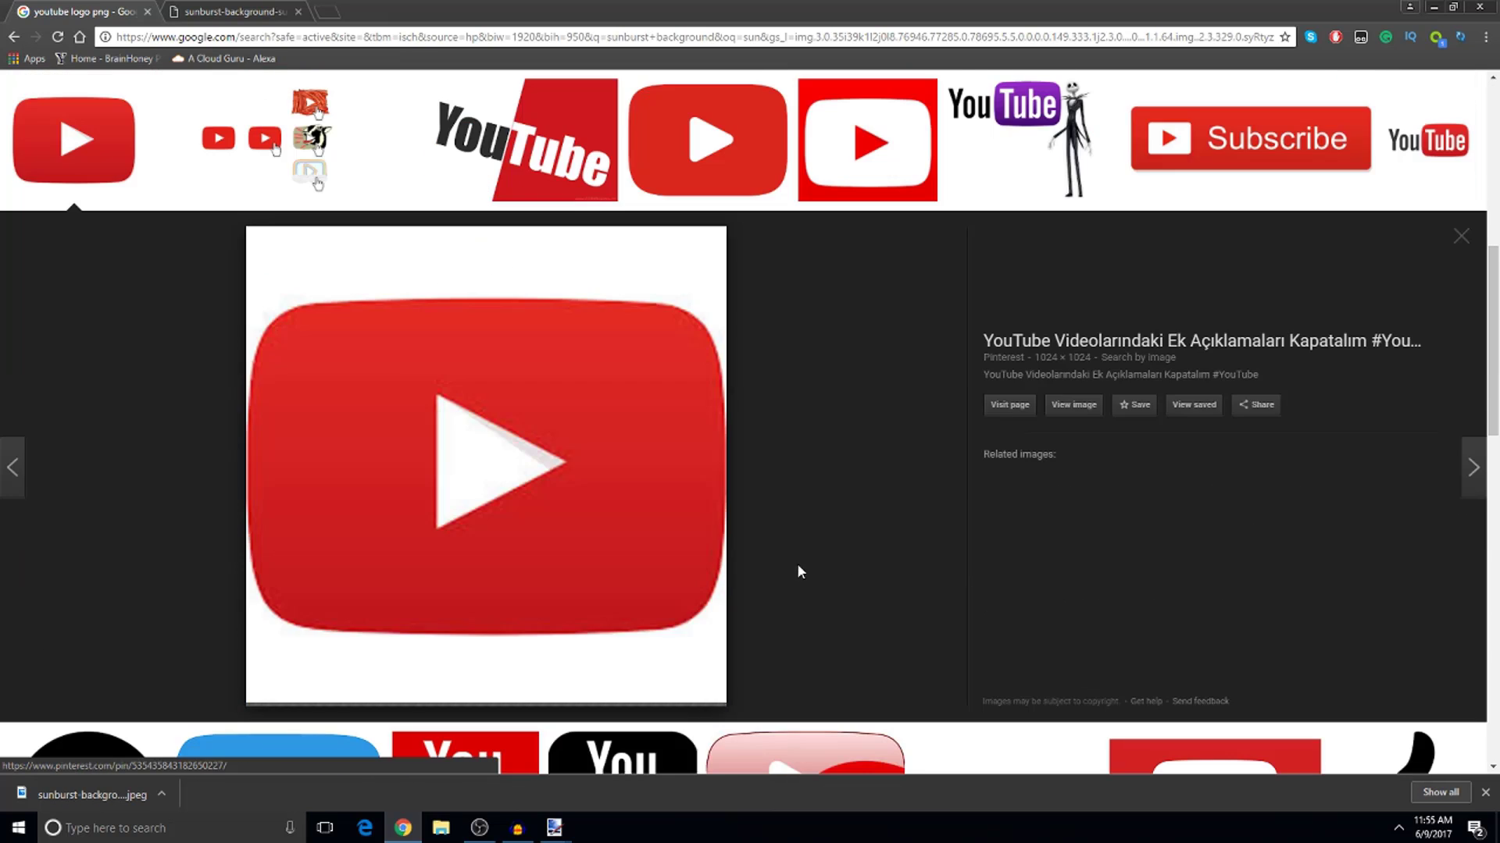
pyautogui.scroll(6, 443, 279)
pyautogui.scroll(2, 445, 281)
# Change the image search to "youtube png"
pyautogui.click(300, 93)
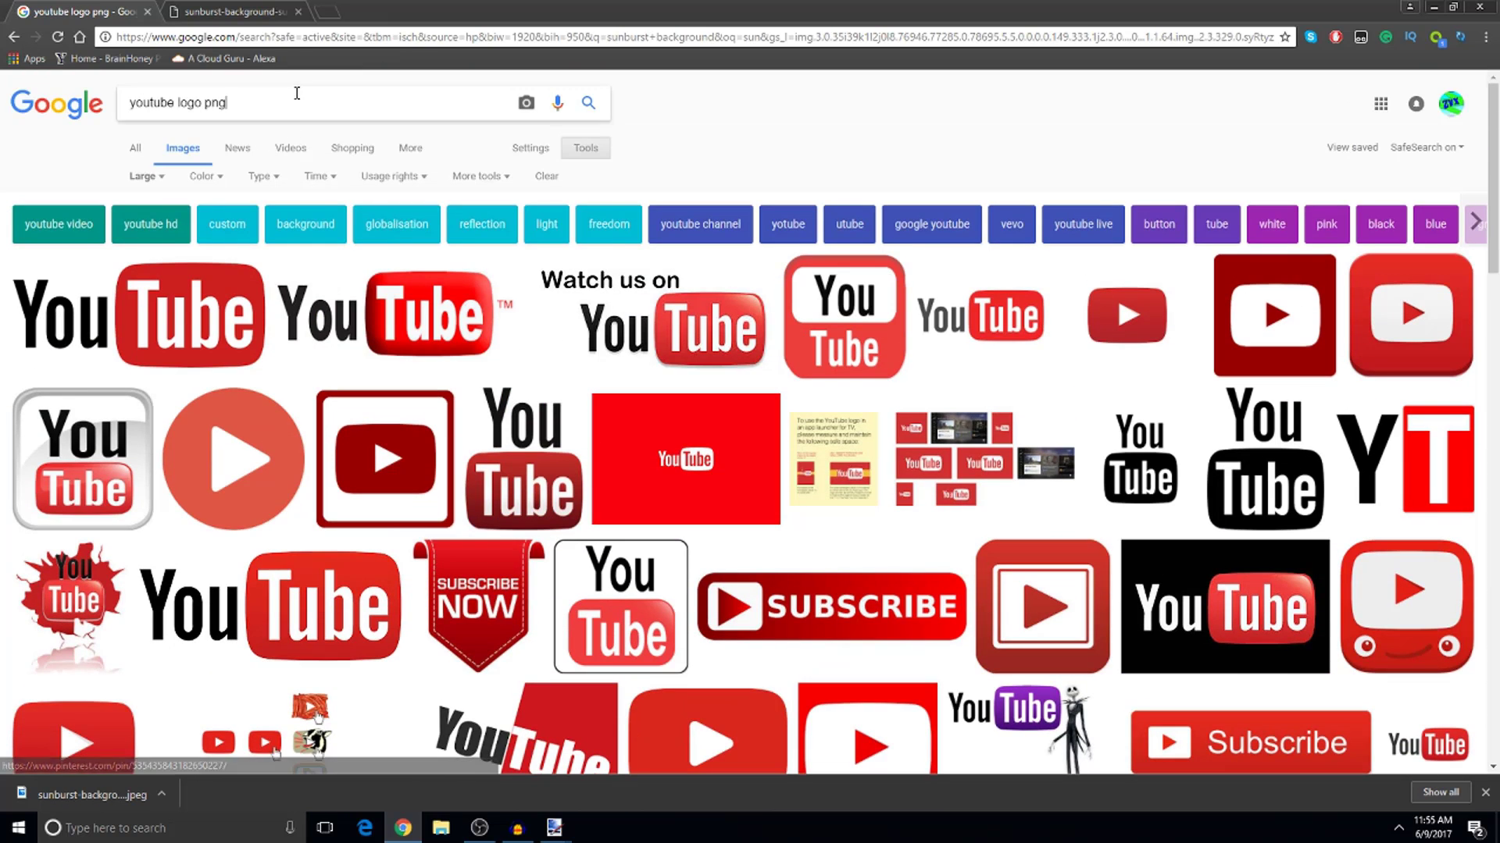
pyautogui.press('BackSpace')
pyautogui.press('BackSpace')
pyautogui.press('BackSpace')
pyautogui.press('BackSpace')
pyautogui.press('BackSpace')
pyautogui.press('BackSpace')
pyautogui.press('BackSpace')
pyautogui.press('BackSpace')
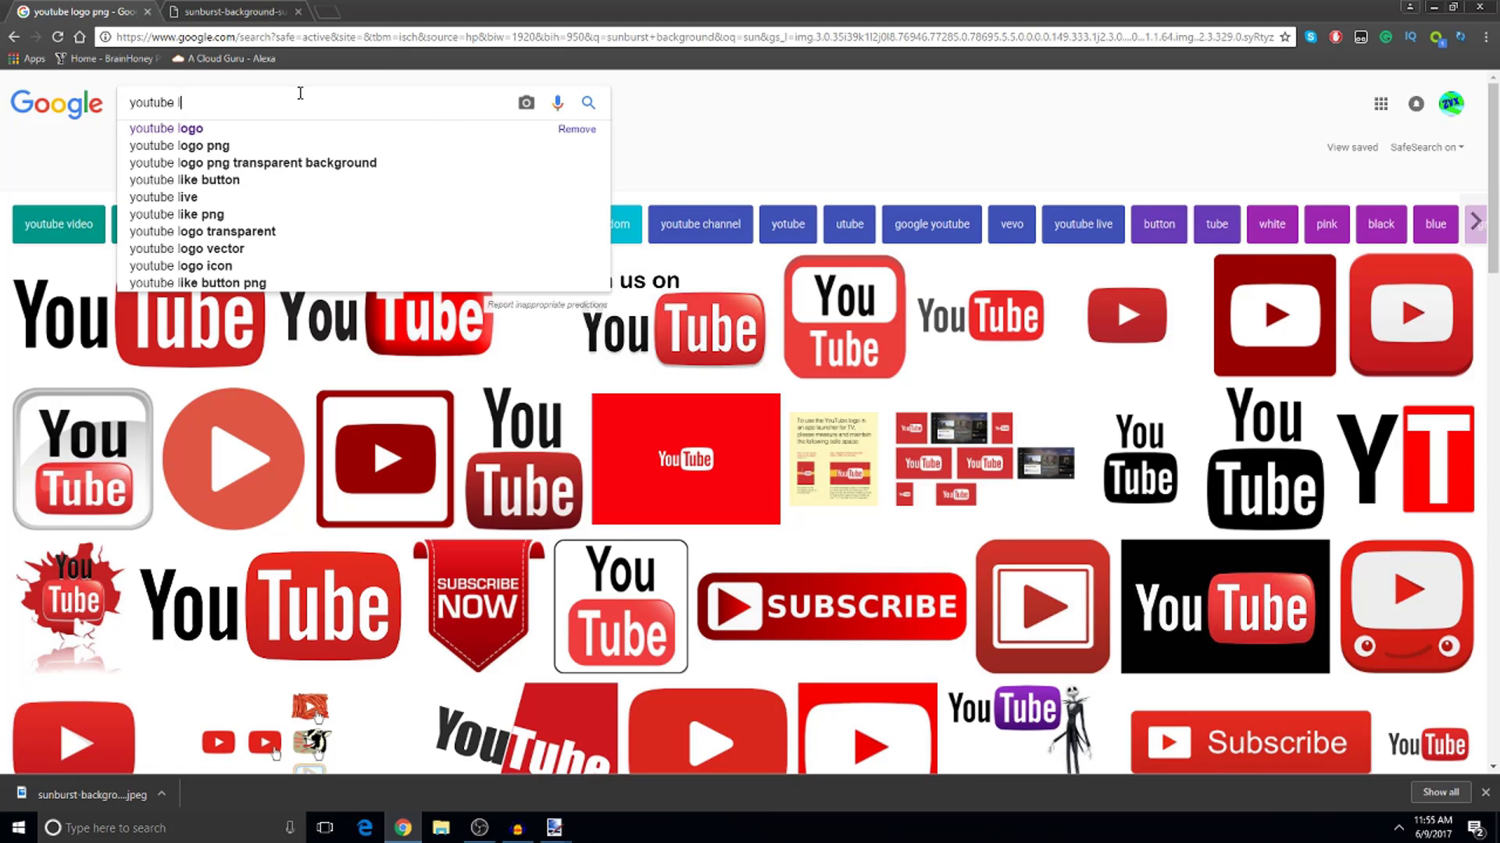
pyautogui.write('png')
pyautogui.press('Return')
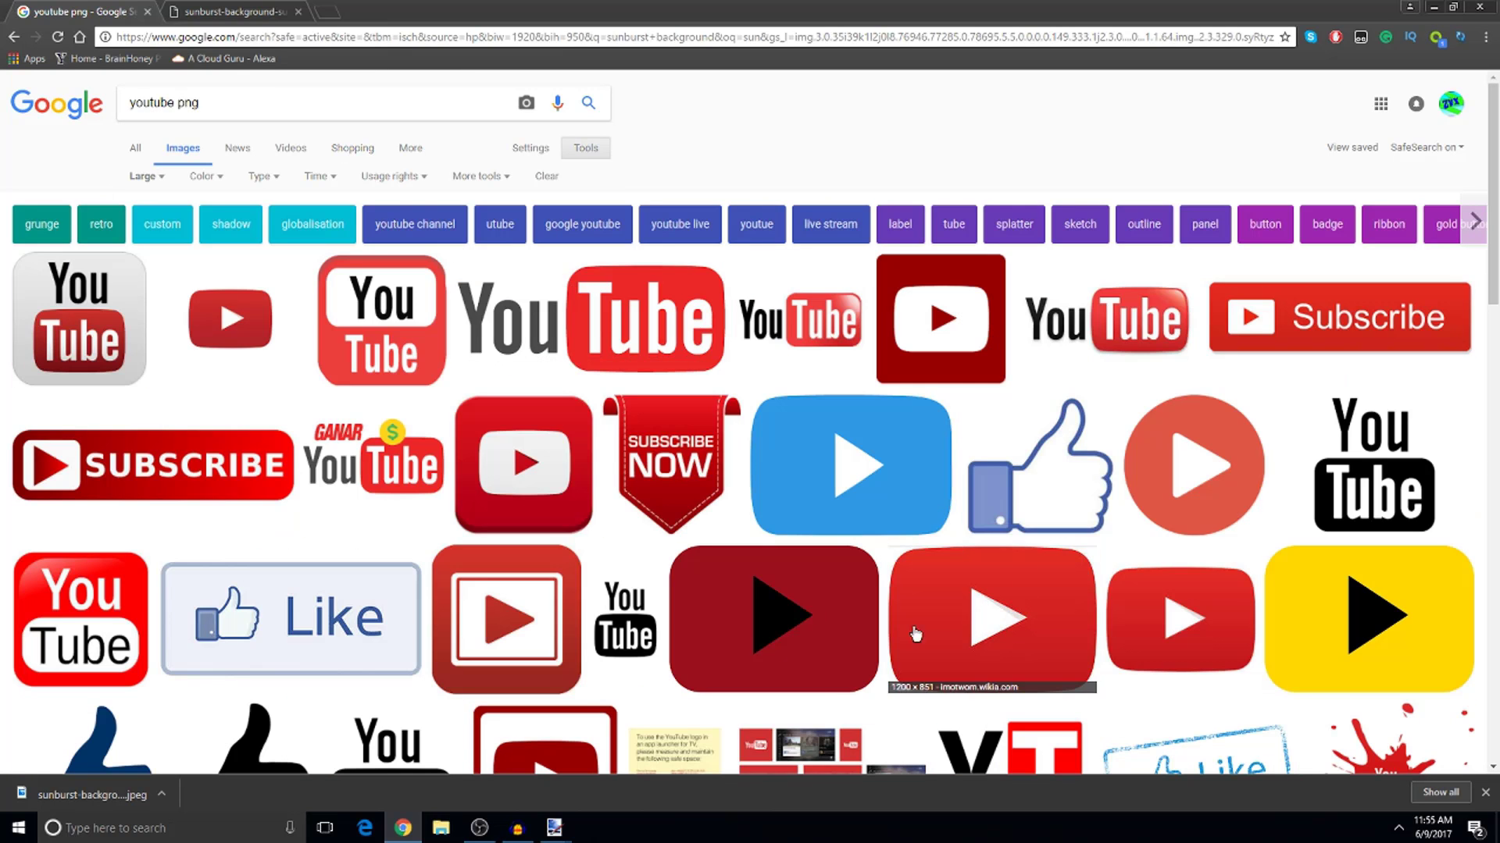
# Preview the red play-button logo from PNG All in the image results and check its transparent background
pyautogui.click(277, 351)
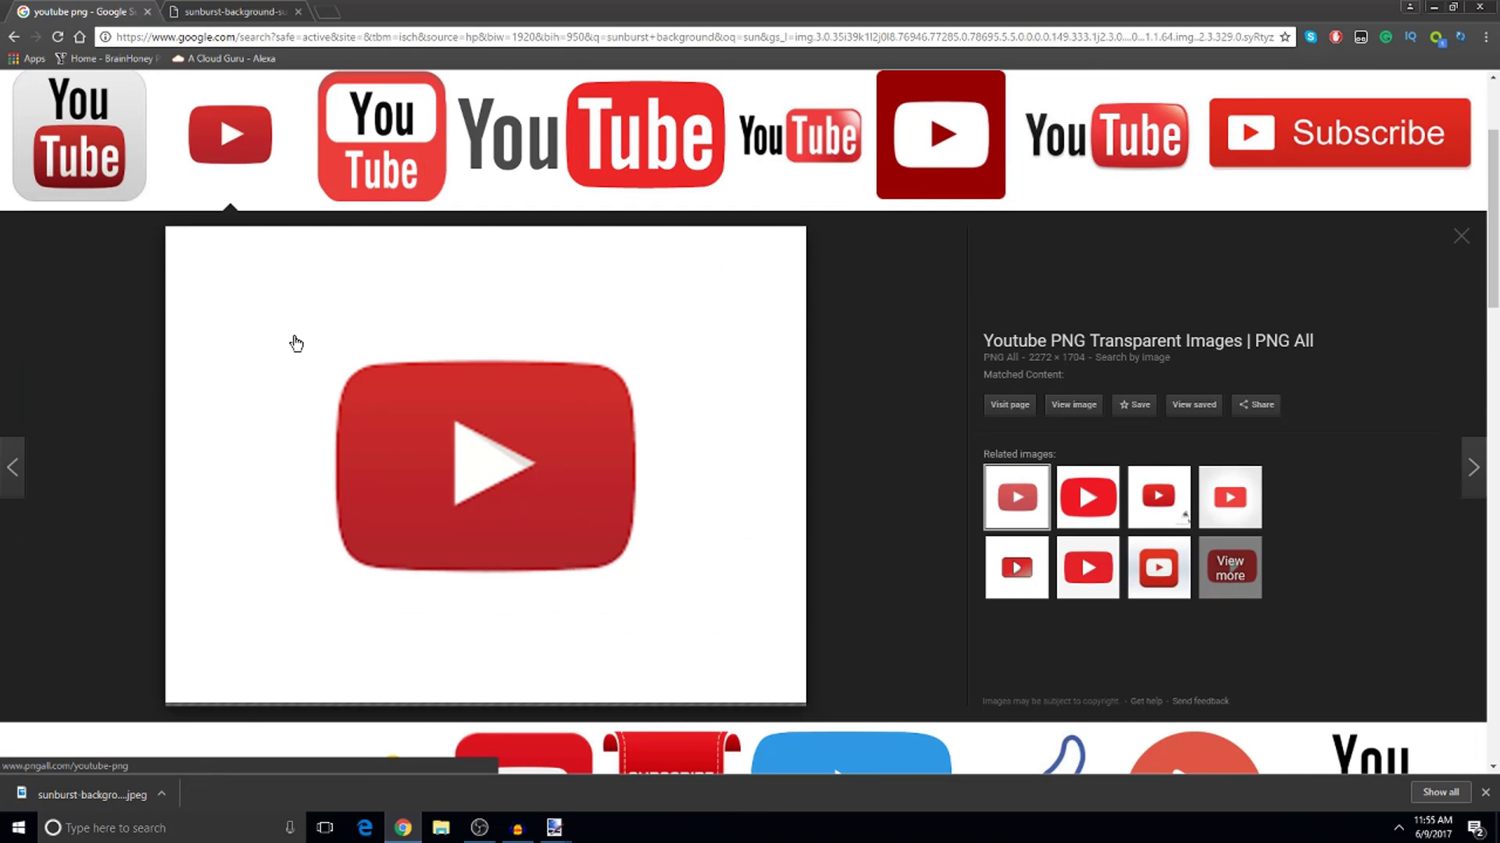
pyautogui.scroll(-3, 950, 260)
pyautogui.scroll(5, 809, 418)
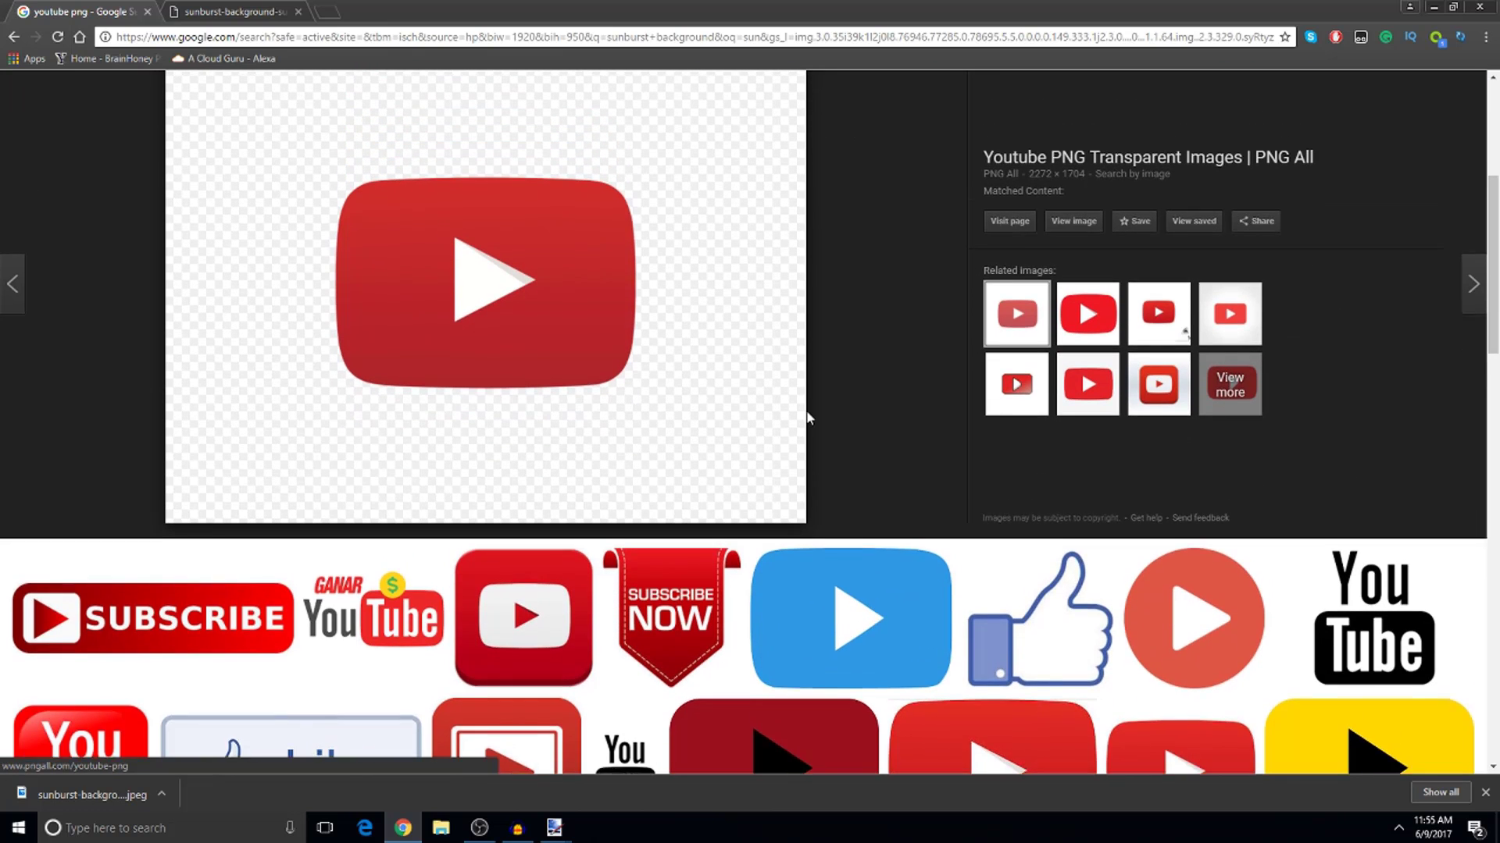
pyautogui.scroll(-3, 580, 474)
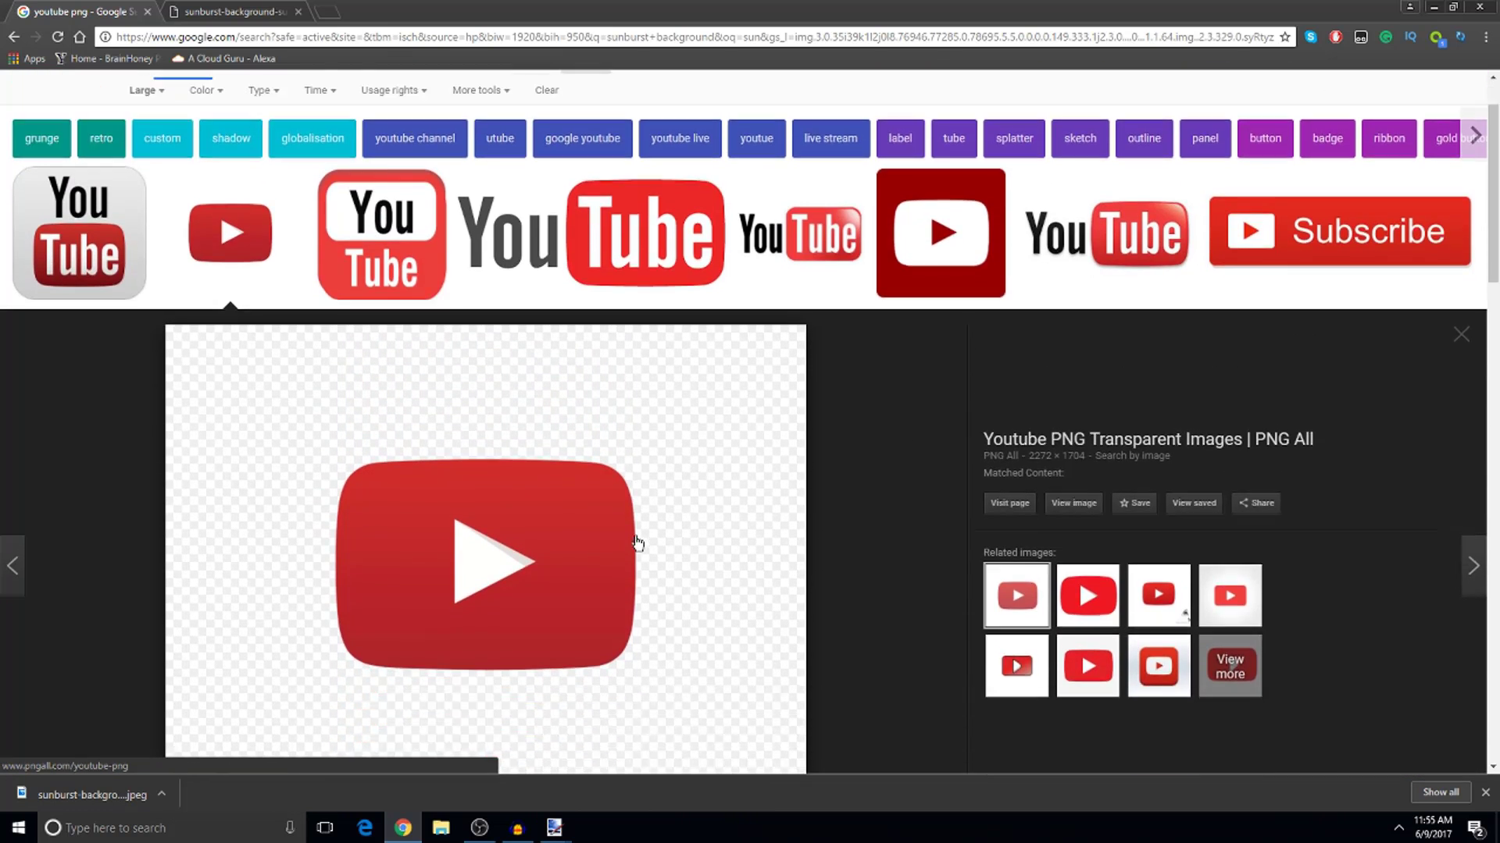
# Save the previewed logo as Youtube-PNG-Picture.png in the Thumbnail video folder on the Desktop
pyautogui.rightClick(521, 388)
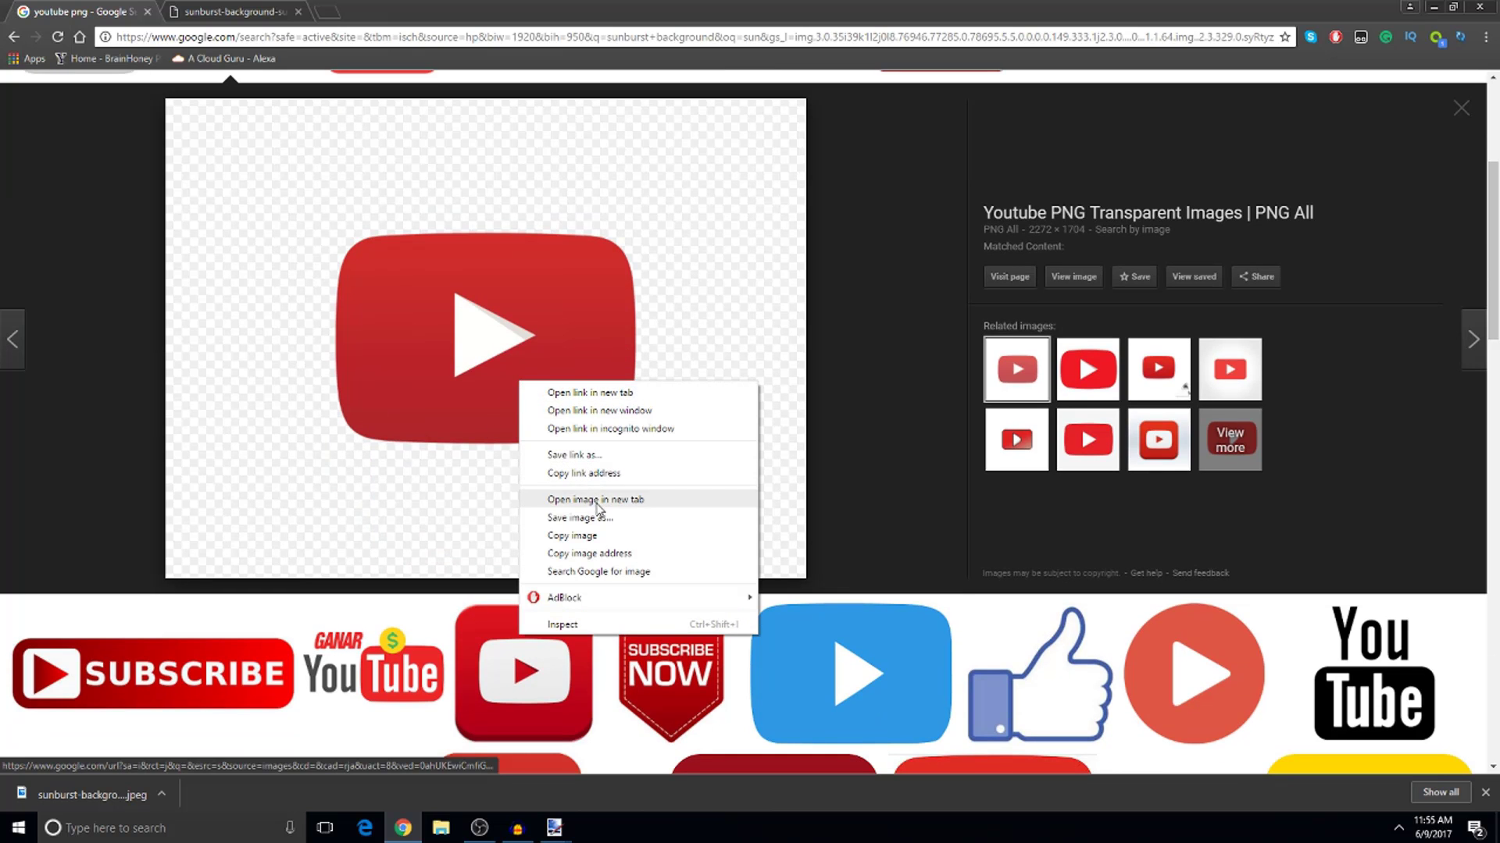
pyautogui.click(617, 520)
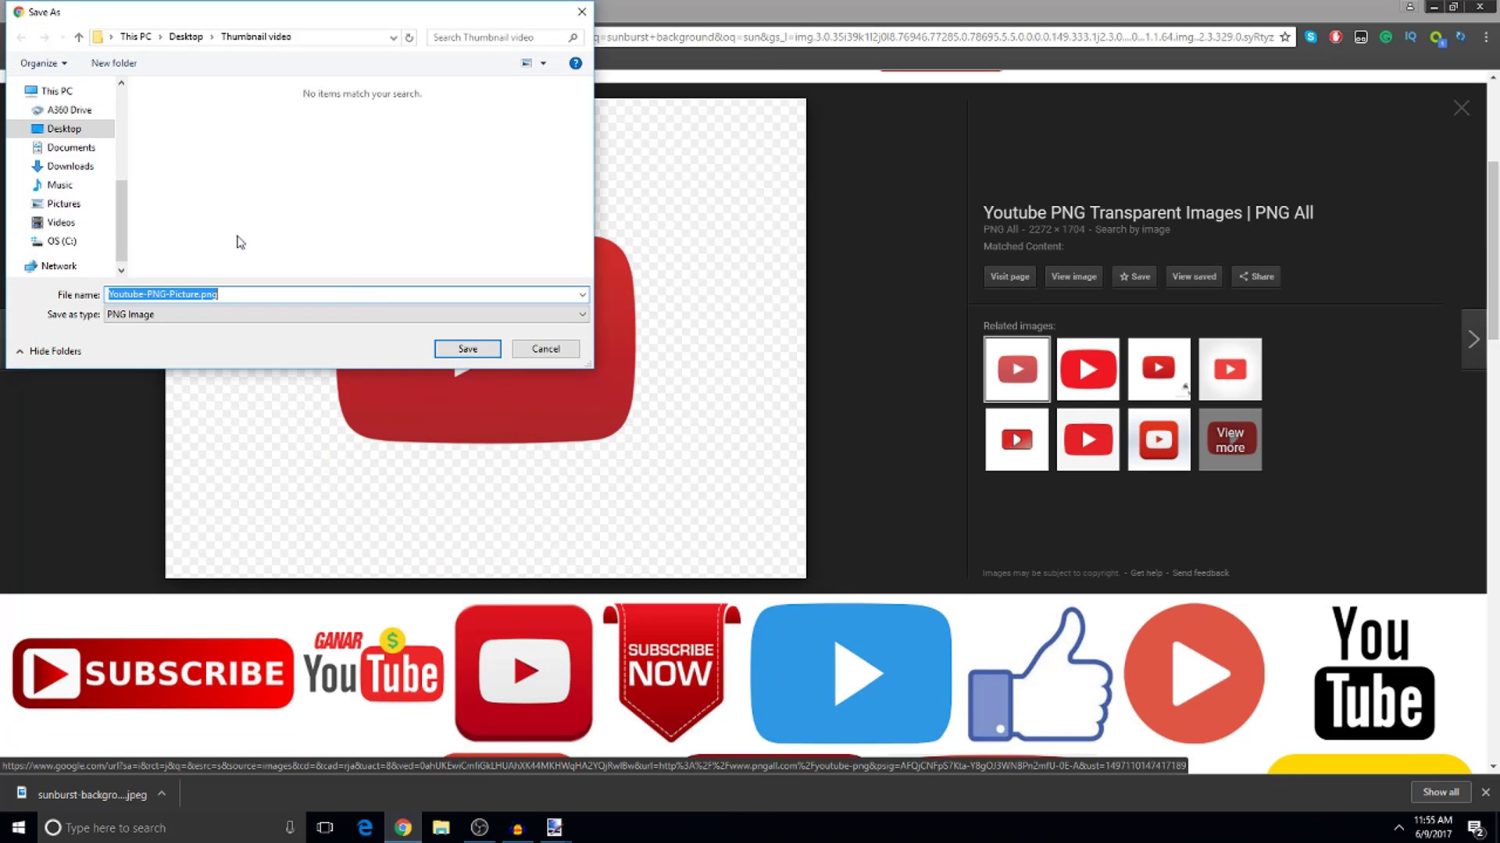
pyautogui.click(68, 132)
pyautogui.scroll(-2, 504, 223)
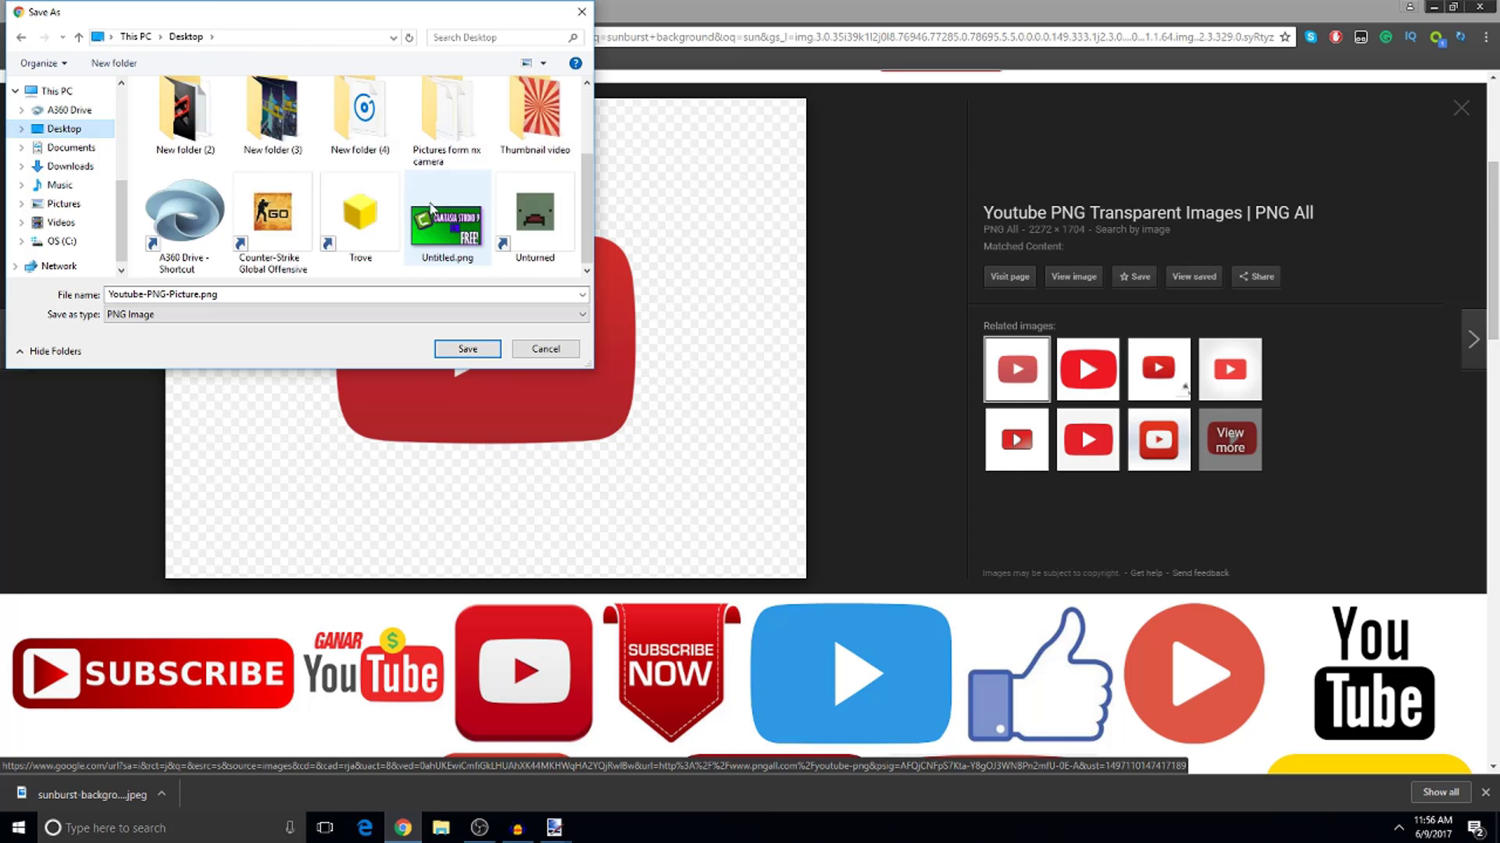
pyautogui.scroll(2, 504, 223)
pyautogui.click(504, 223)
pyautogui.doubleClick(503, 223)
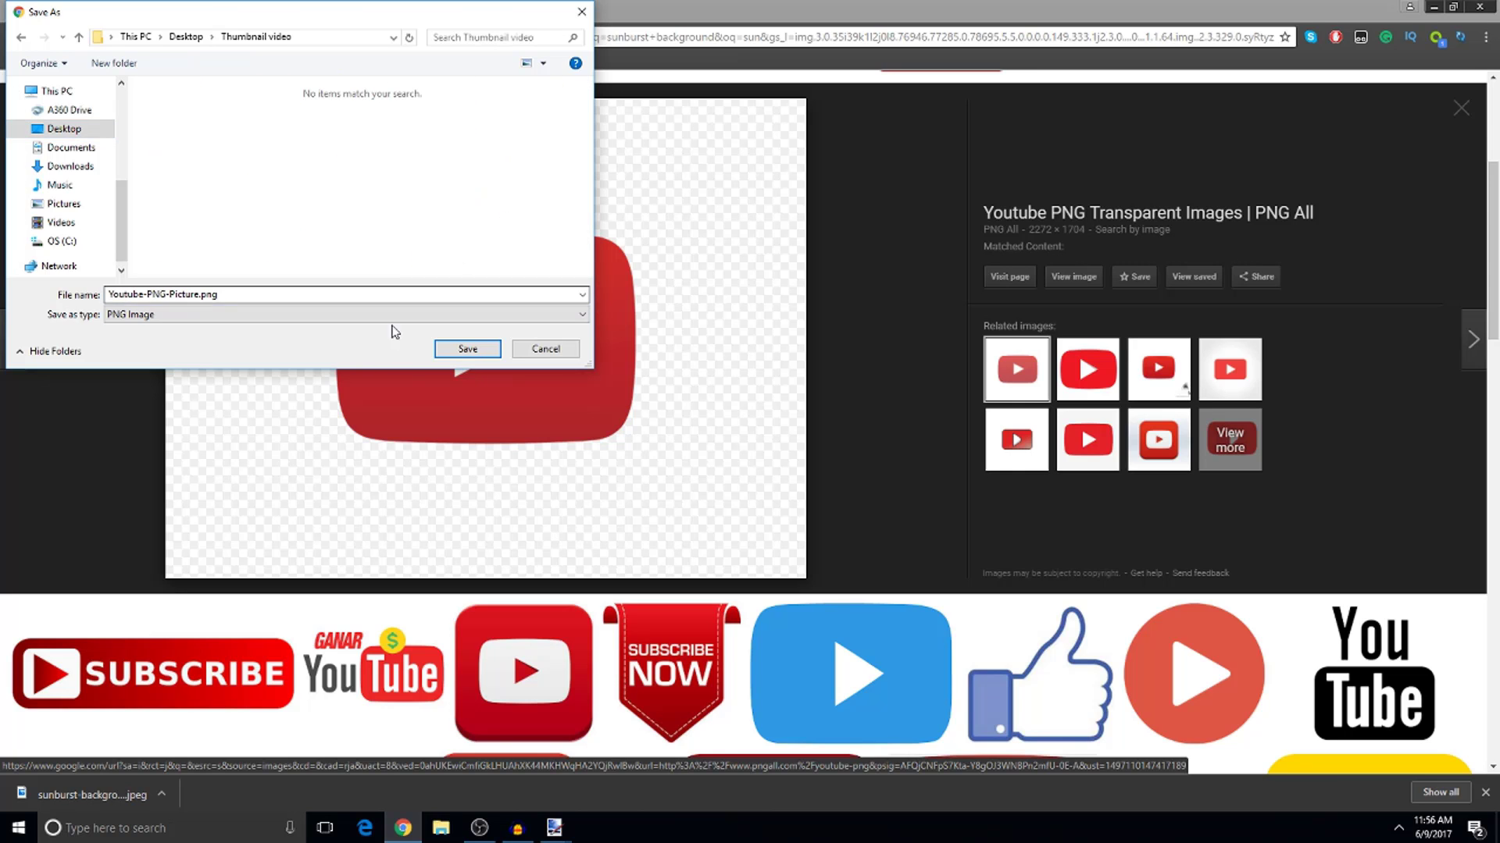
pyautogui.click(467, 348)
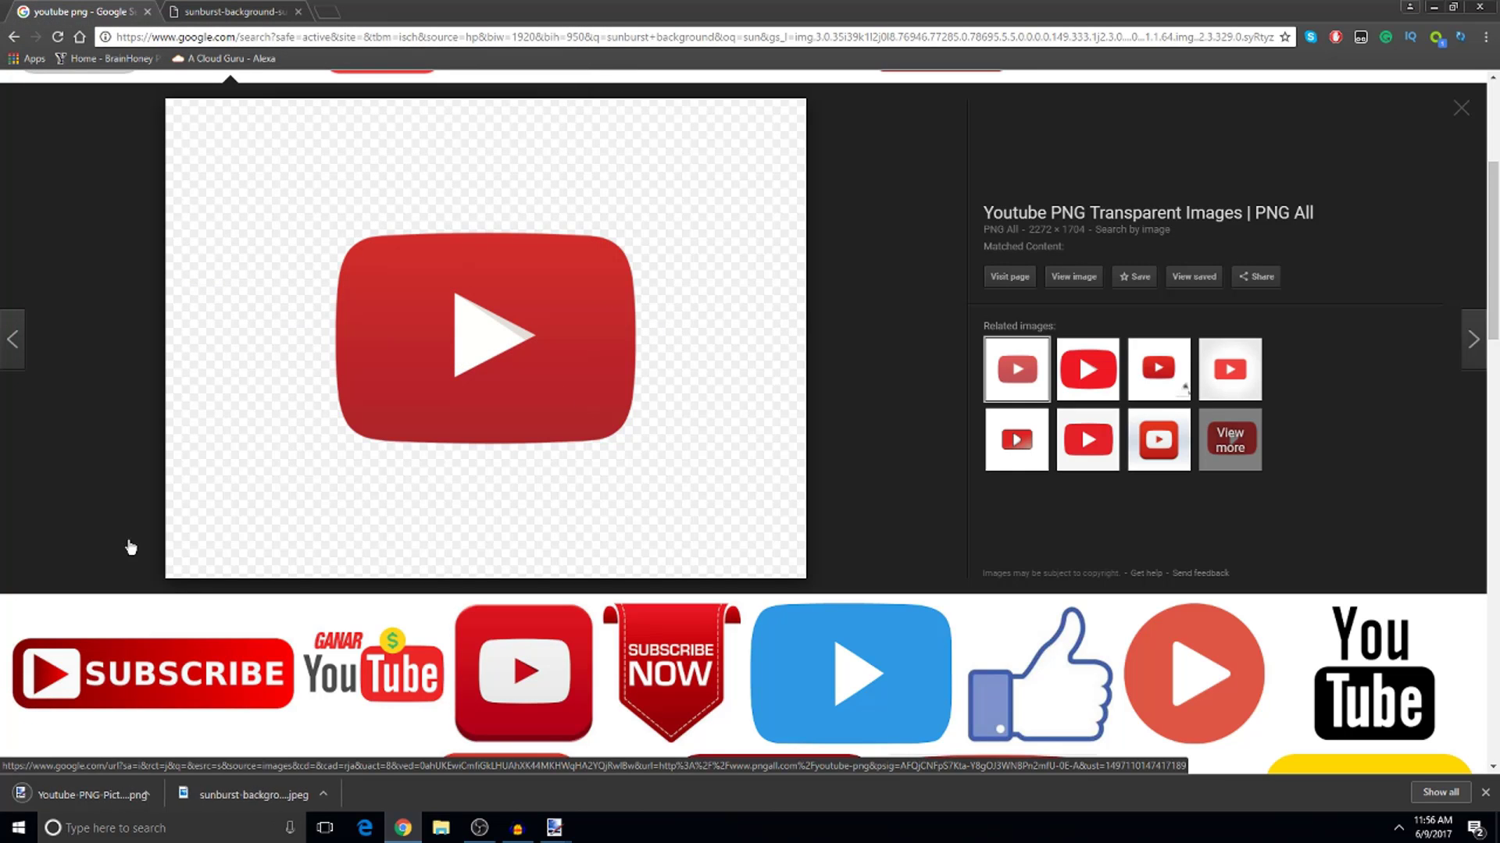
# Switch to the untitled thumbnail in paint.net and open Youtube-PNG-Picture.png from the Thumbnail video folder
pyautogui.click(1434, 7)
pyautogui.moveTo(555, 826)
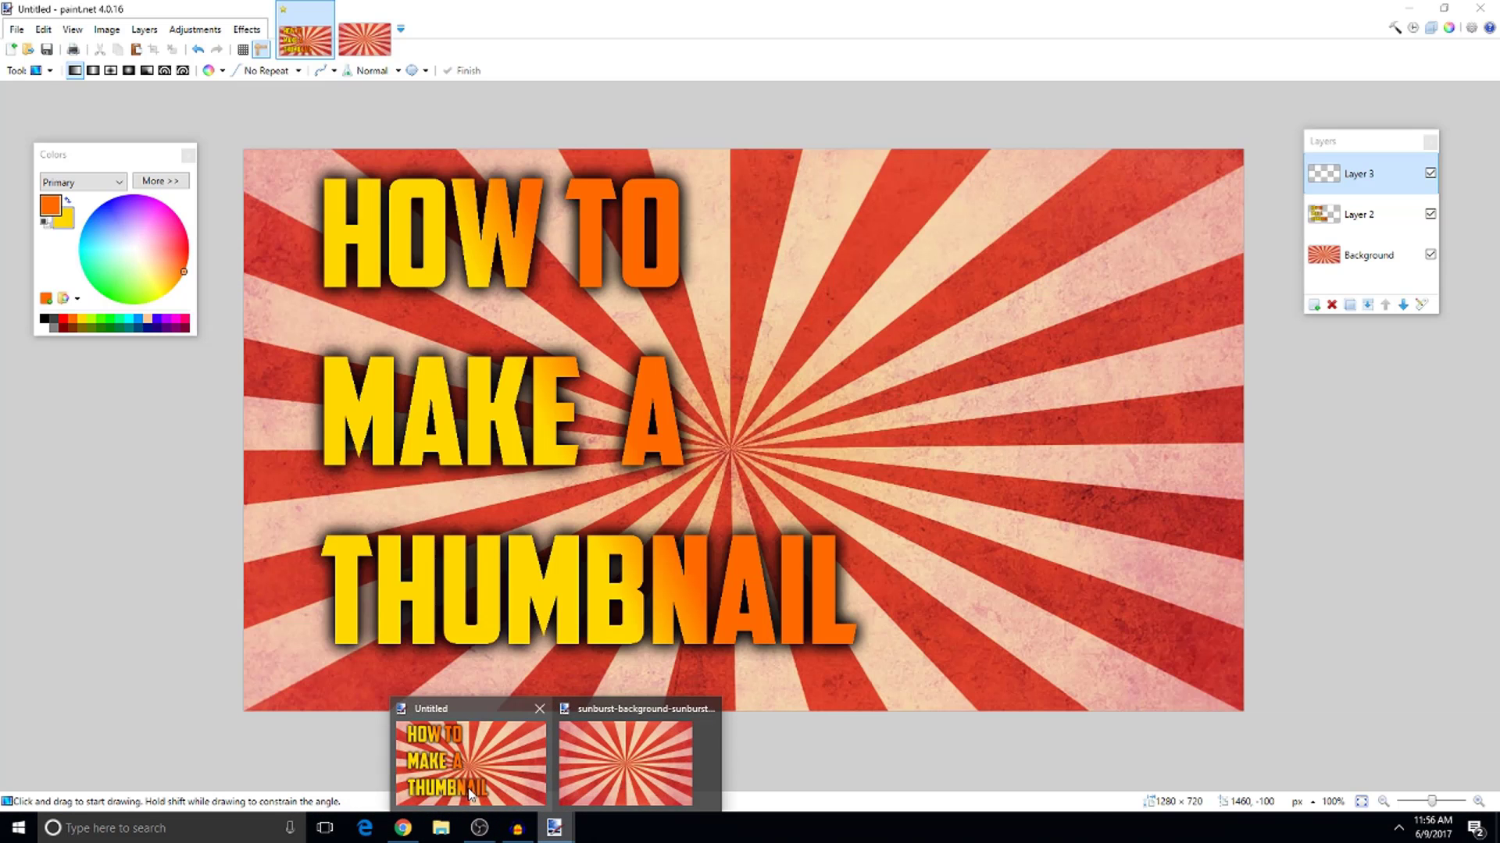
pyautogui.click(473, 793)
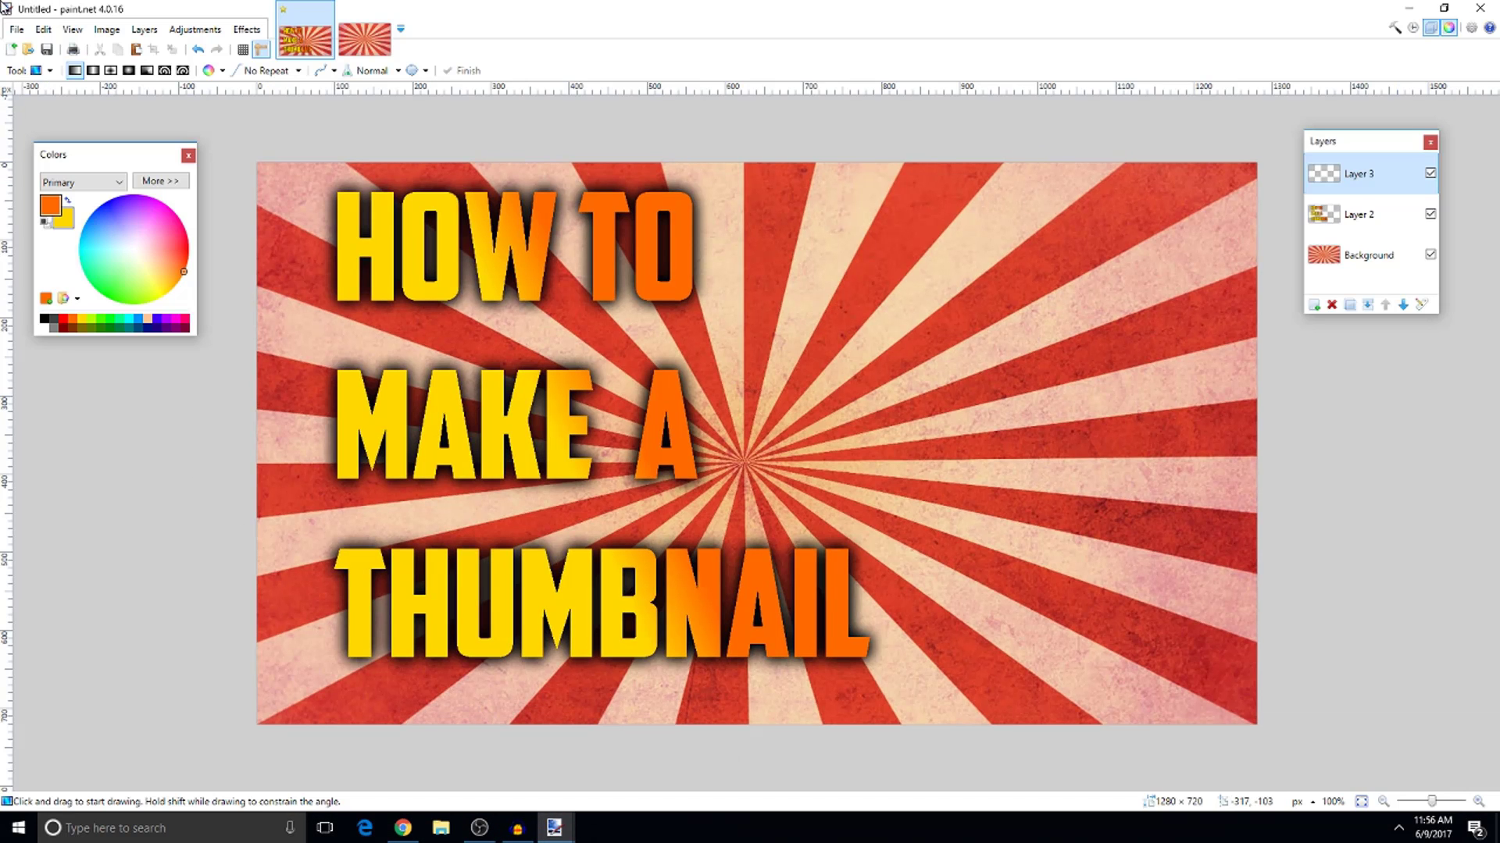
pyautogui.click(17, 30)
pyautogui.click(43, 67)
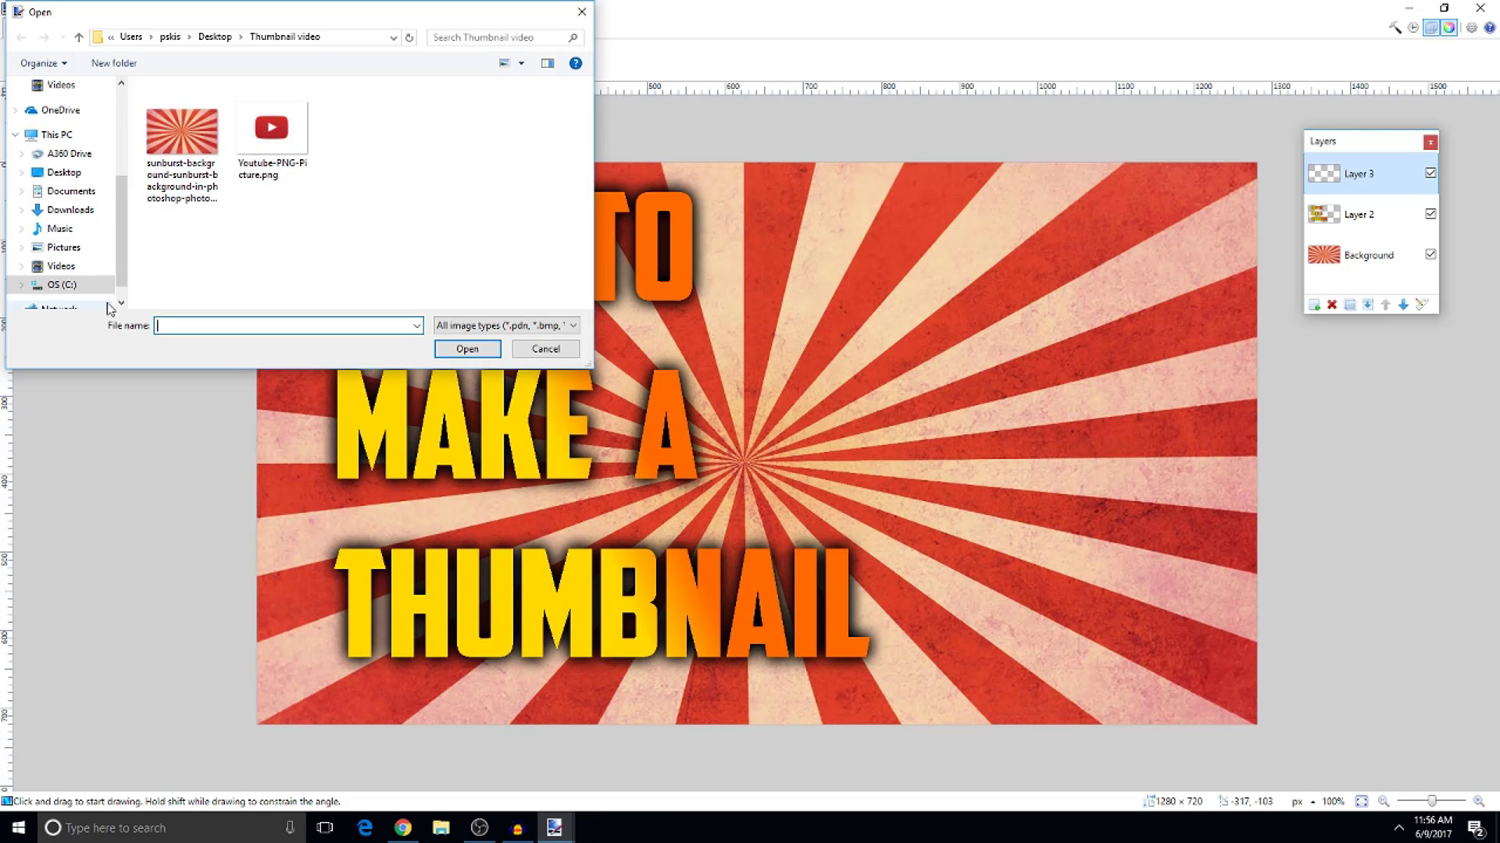
pyautogui.click(279, 122)
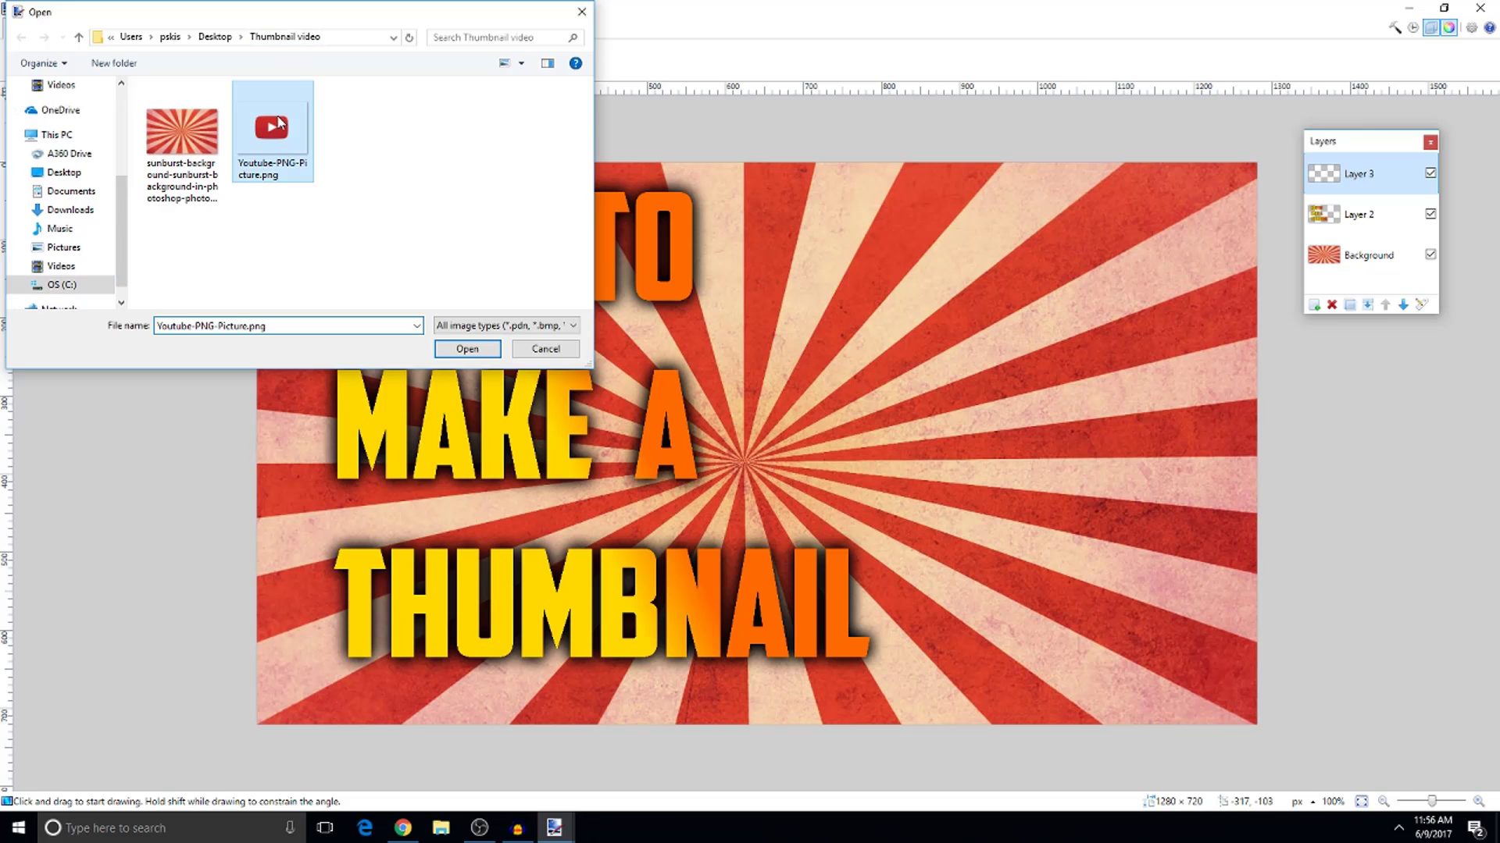
pyautogui.click(453, 353)
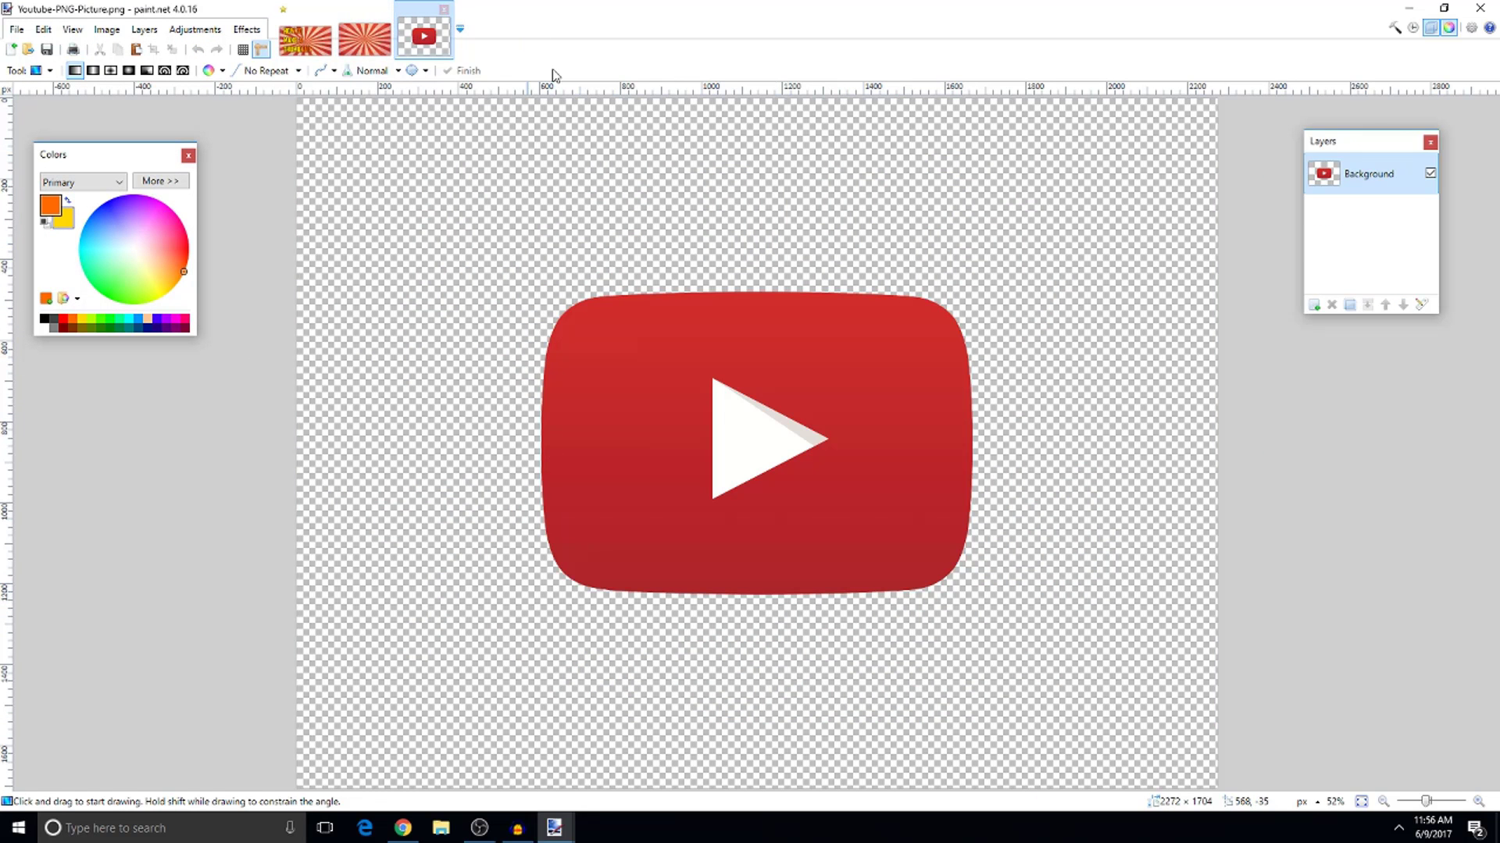
# Copy the whole YouTube logo image and paste it into Layer 3 of the thumbnail, keeping the canvas size
pyautogui.hotkey('ctrl', 'a')
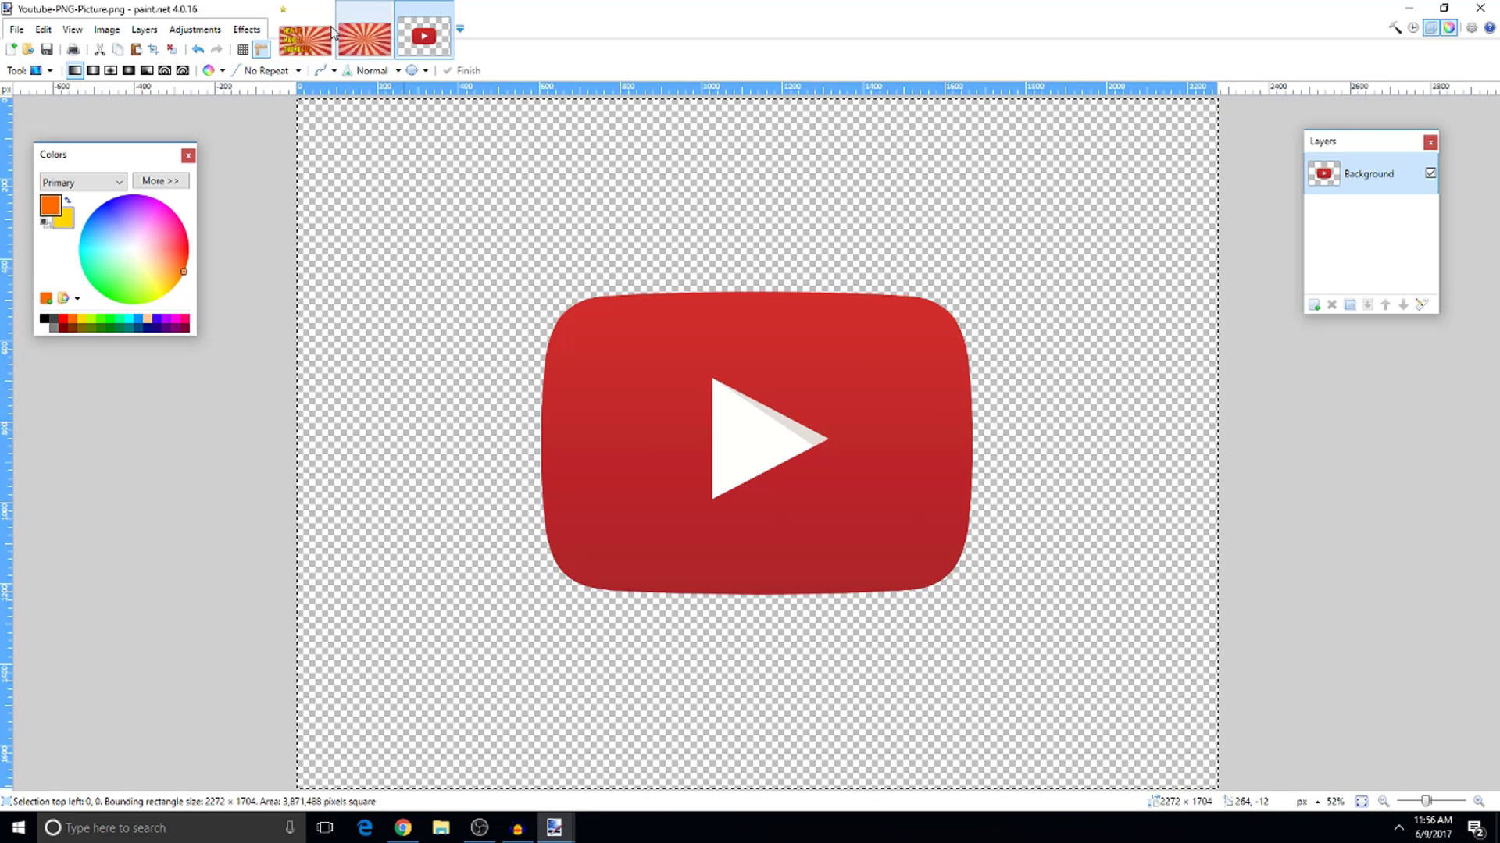
pyautogui.click(307, 35)
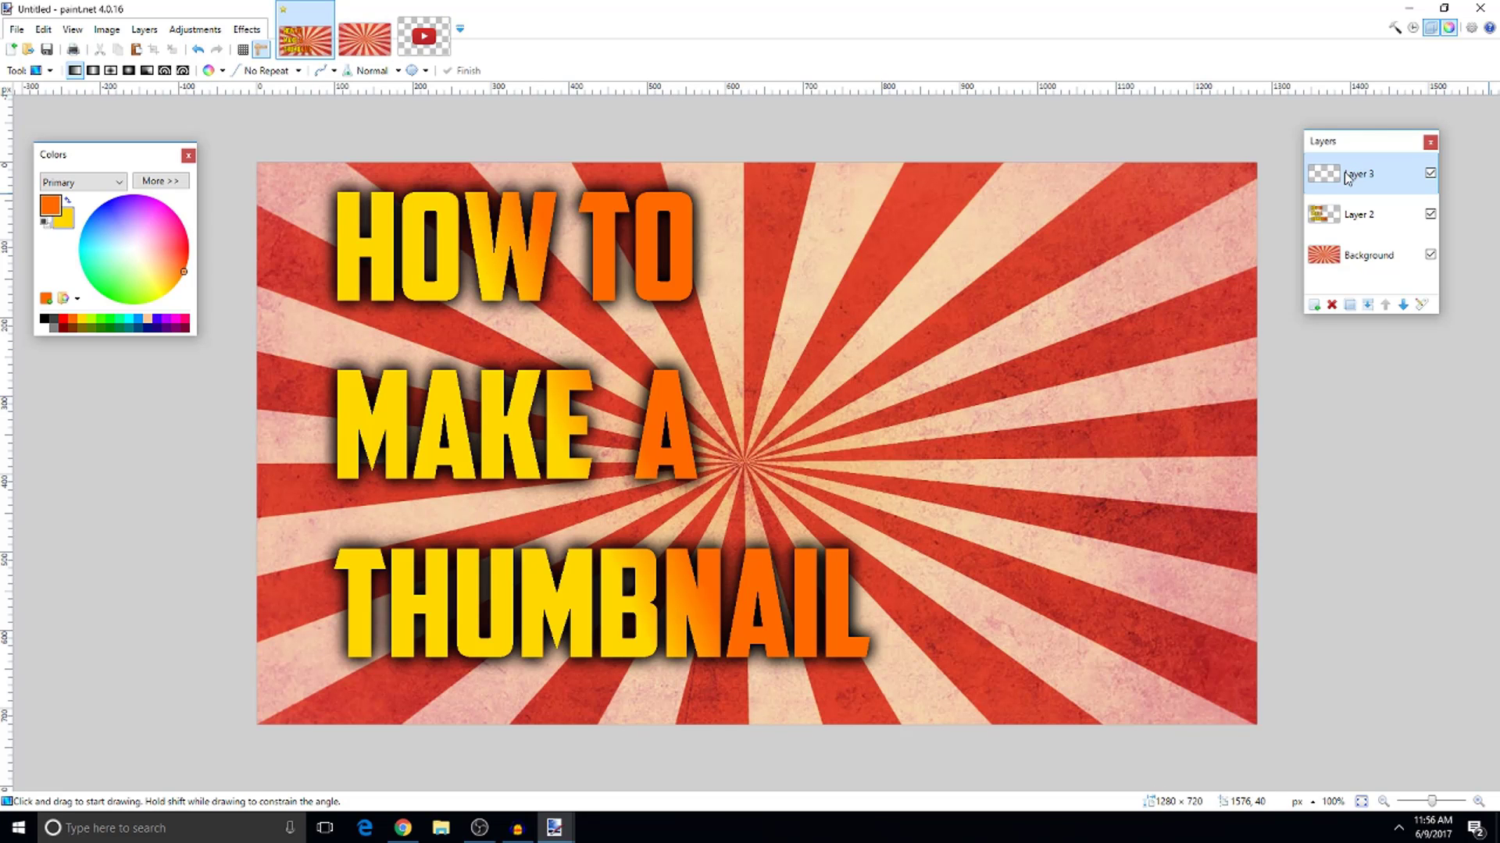
pyautogui.hotkey('ctrl', 'v')
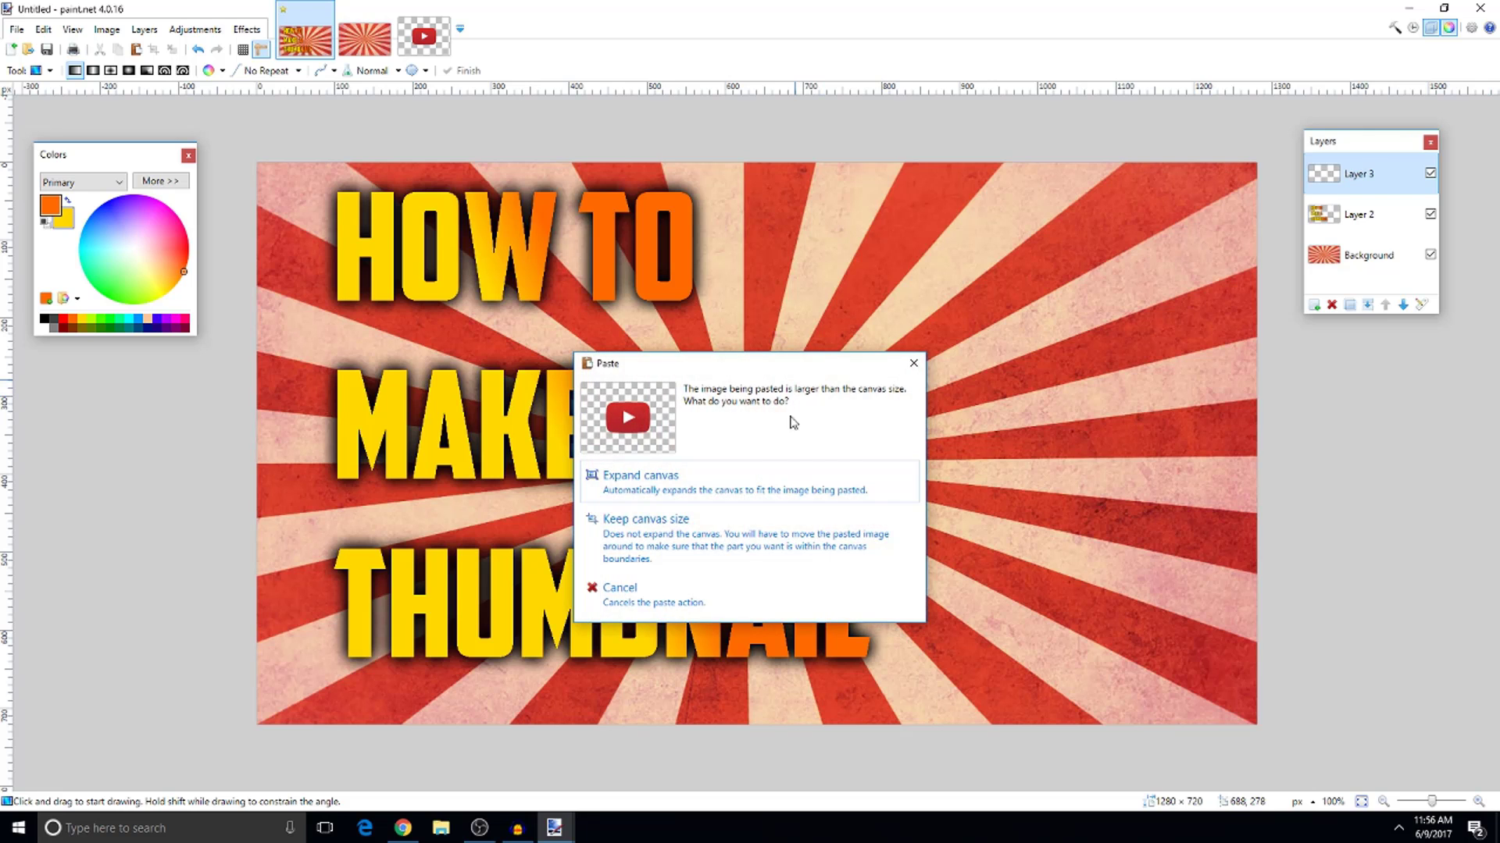
pyautogui.click(671, 542)
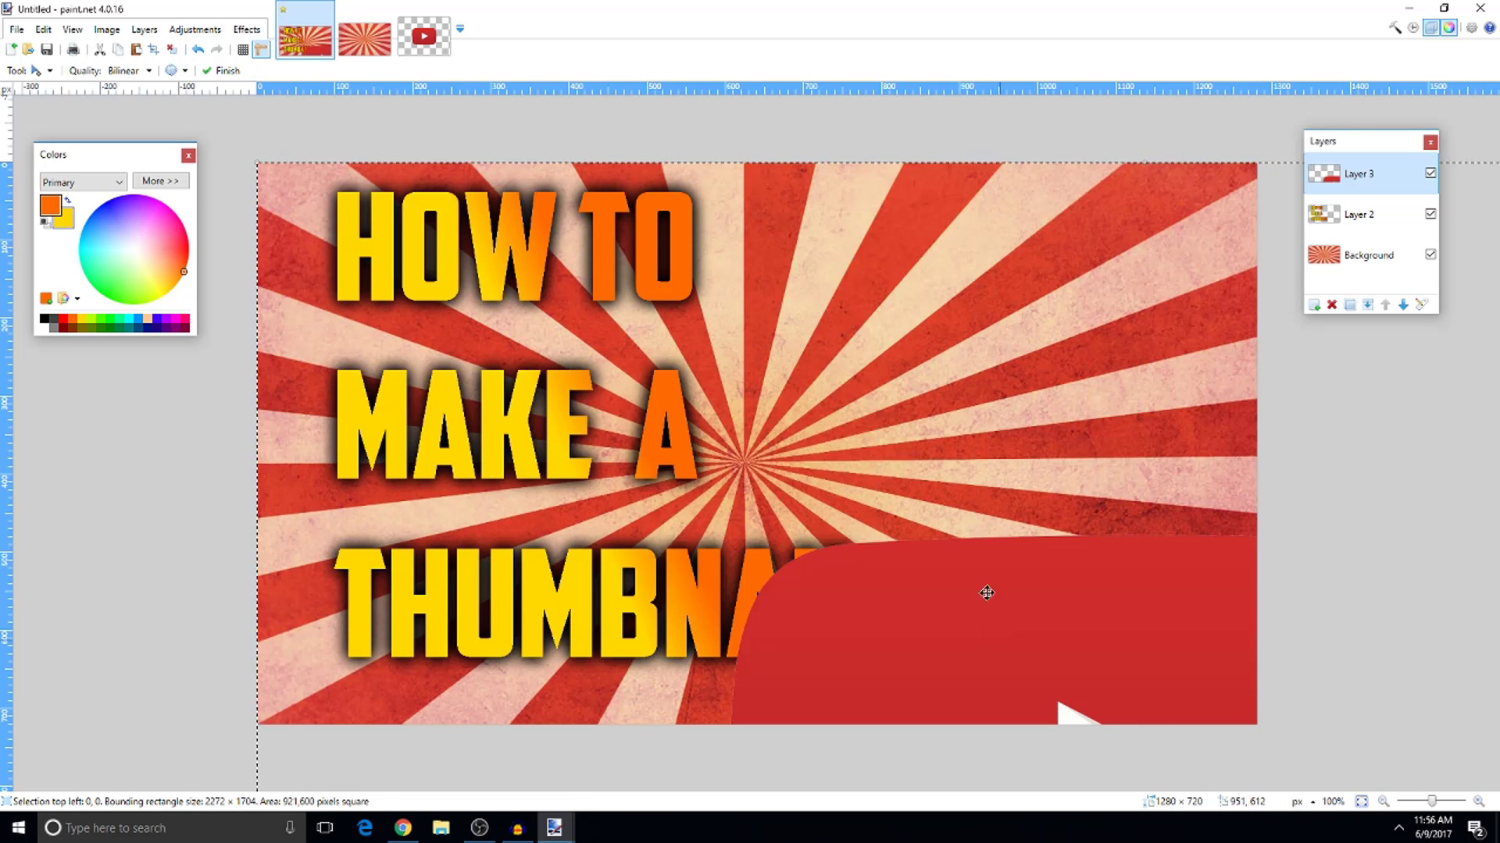
# Scale the pasted logo image down to about 1001 × 750 px, place the logo right of the text's upper lines, and deselect it
pyautogui.moveTo(986, 594); pyautogui.dragTo(412, 508)
pyautogui.moveTo(660, 504); pyautogui.dragTo(277, 797)
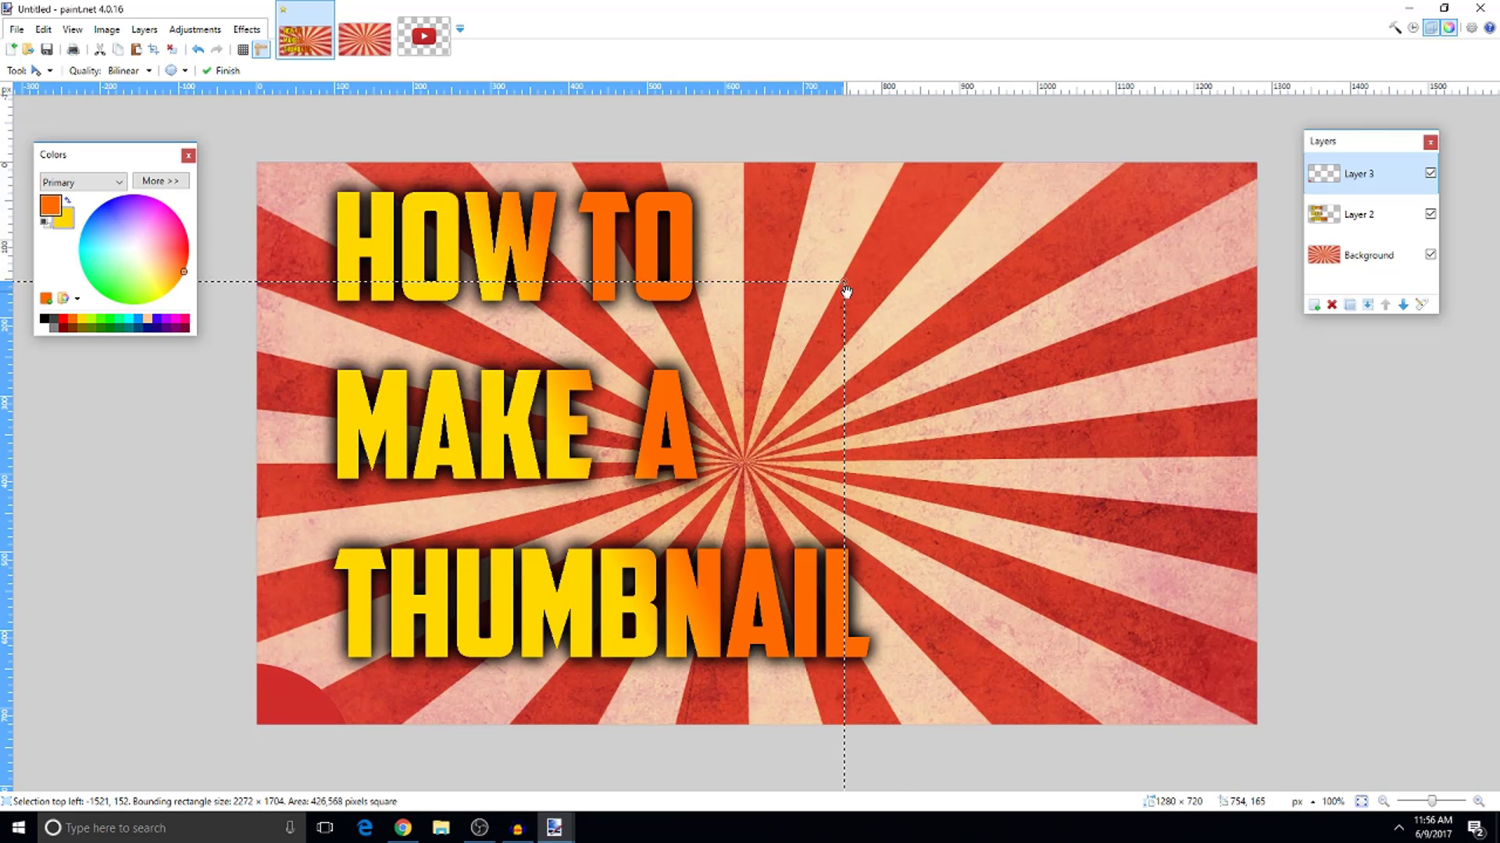
pyautogui.moveTo(843, 283); pyautogui.dragTo(516, 527)
pyautogui.moveTo(117, 730); pyautogui.dragTo(1072, 267)
pyautogui.moveTo(690, 516); pyautogui.dragTo(471, 636)
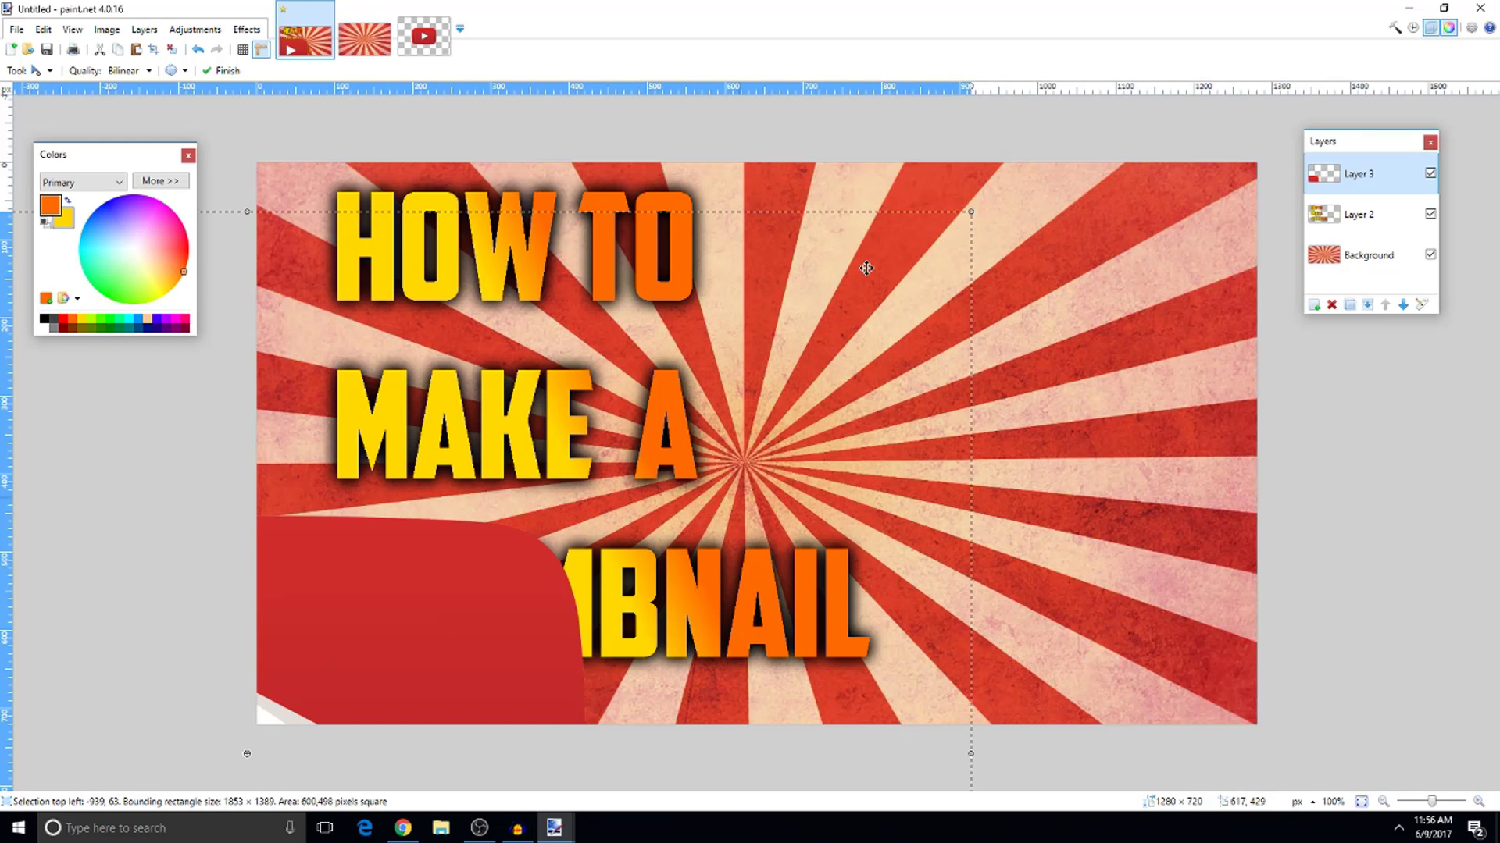
pyautogui.moveTo(973, 214); pyautogui.dragTo(1141, 208)
pyautogui.moveTo(715, 395); pyautogui.dragTo(3, 684)
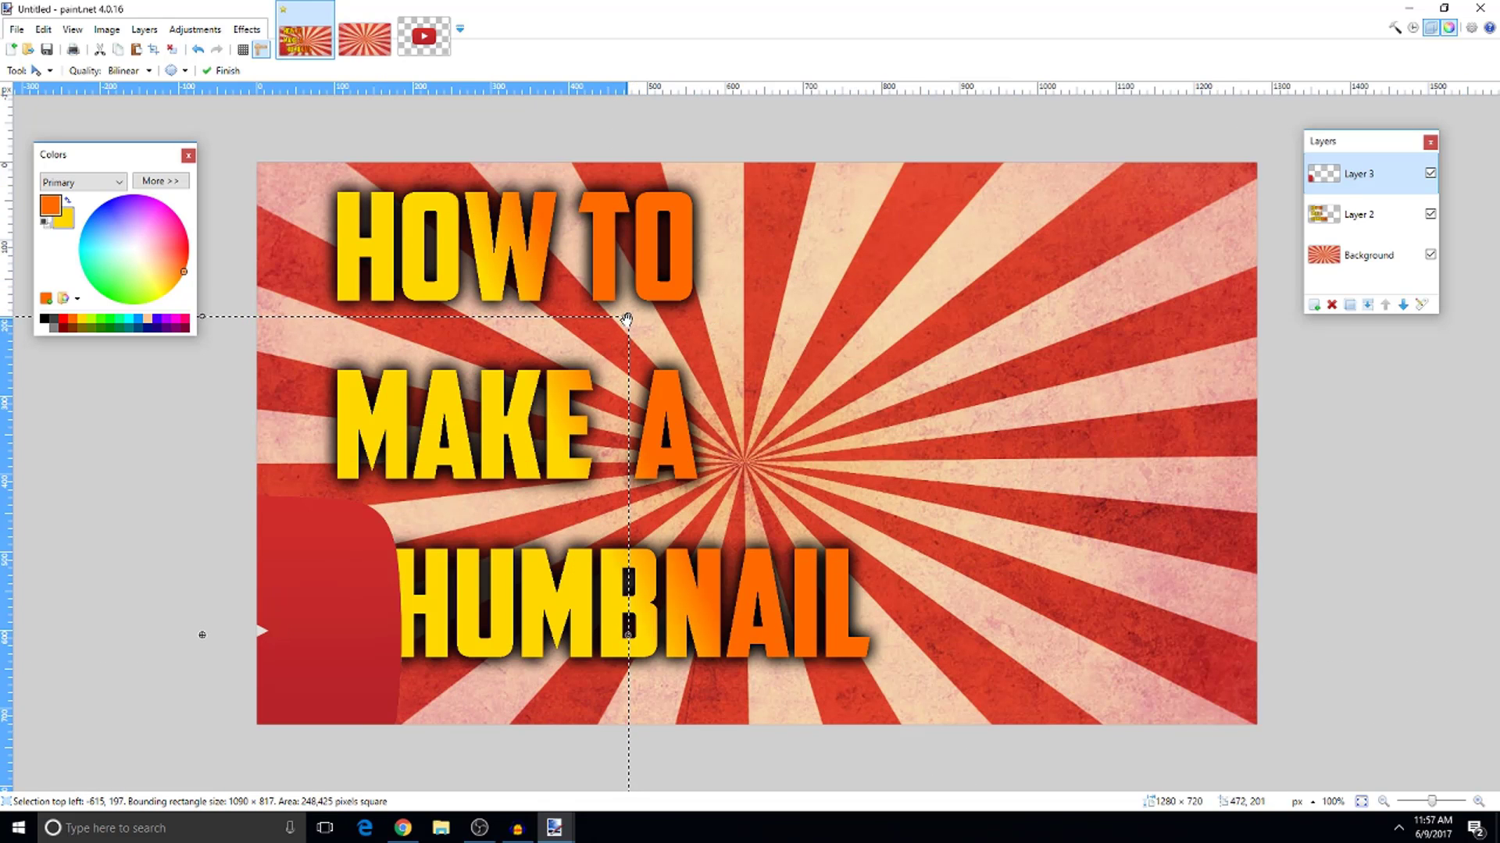
pyautogui.moveTo(625, 319); pyautogui.dragTo(557, 370)
pyautogui.moveTo(306, 604); pyautogui.dragTo(1135, 308)
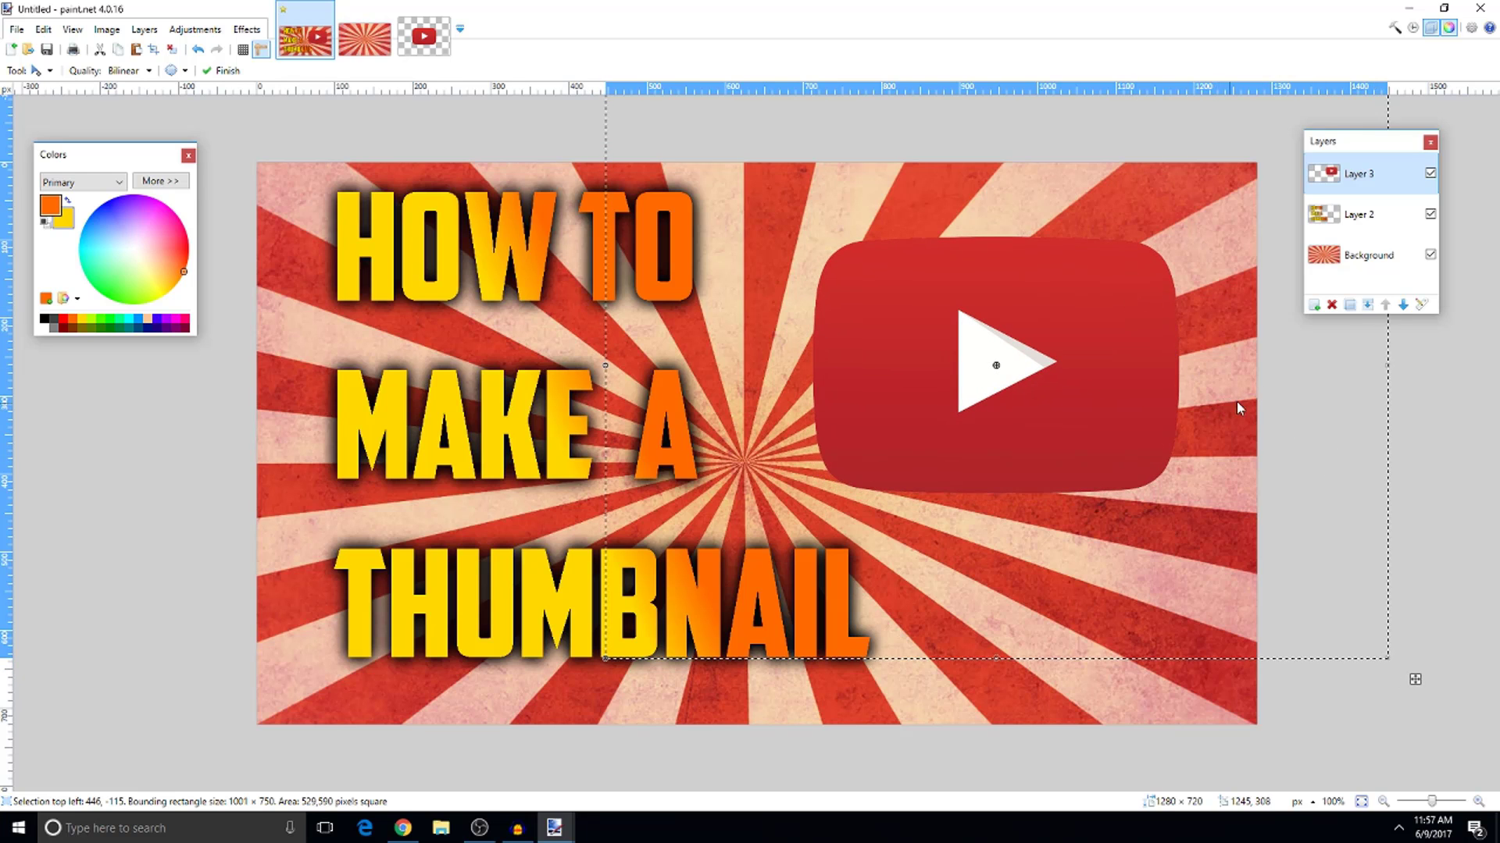
pyautogui.hotkey('ctrl', 'd')
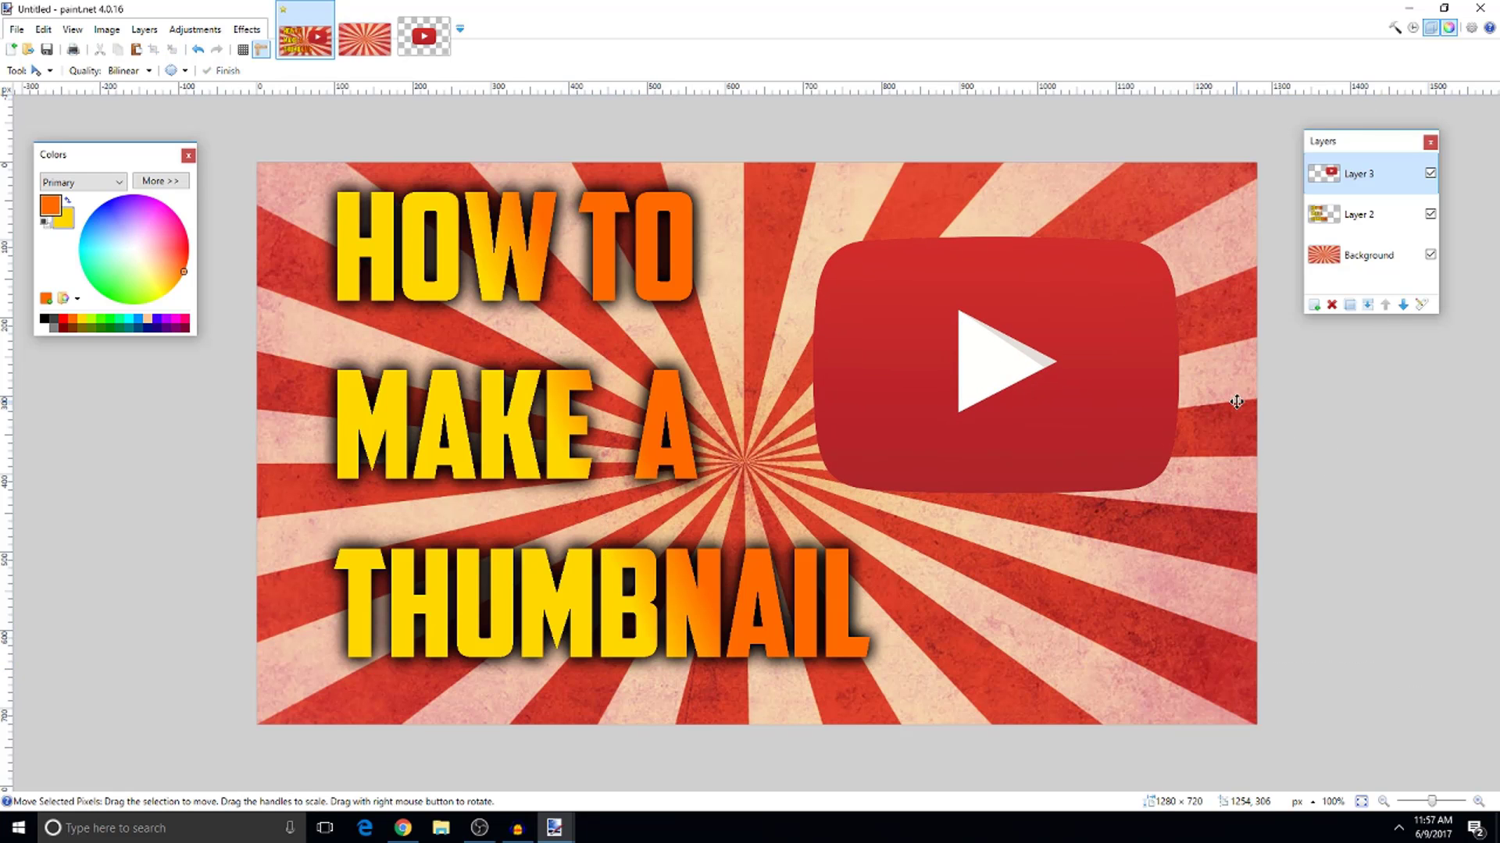
# Apply a Glow effect to the logo layer with radius 20, brightness -100 and contrast 100
pyautogui.click(254, 31)
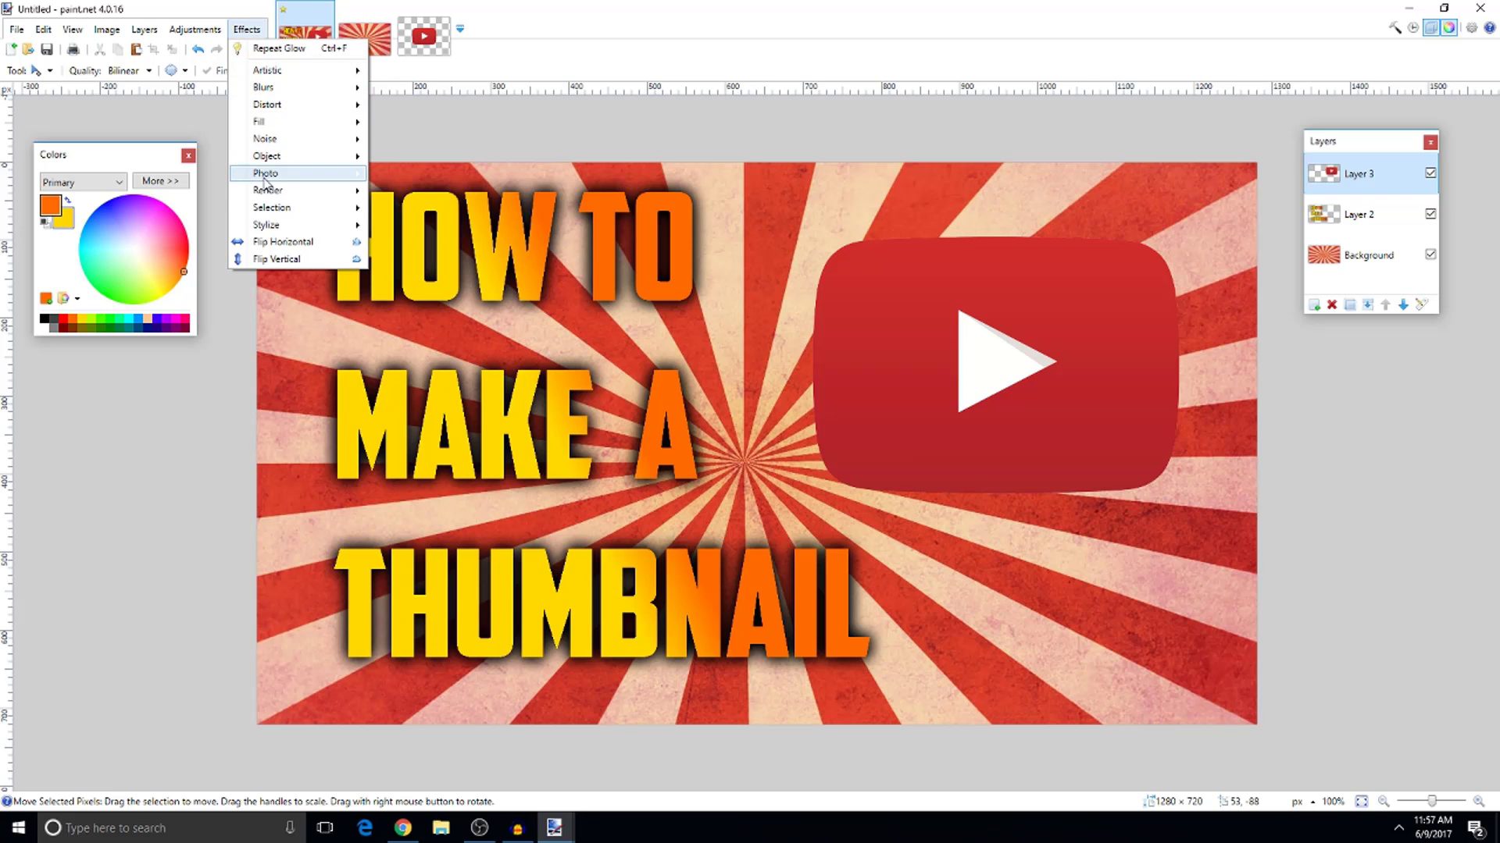
pyautogui.moveTo(319, 182)
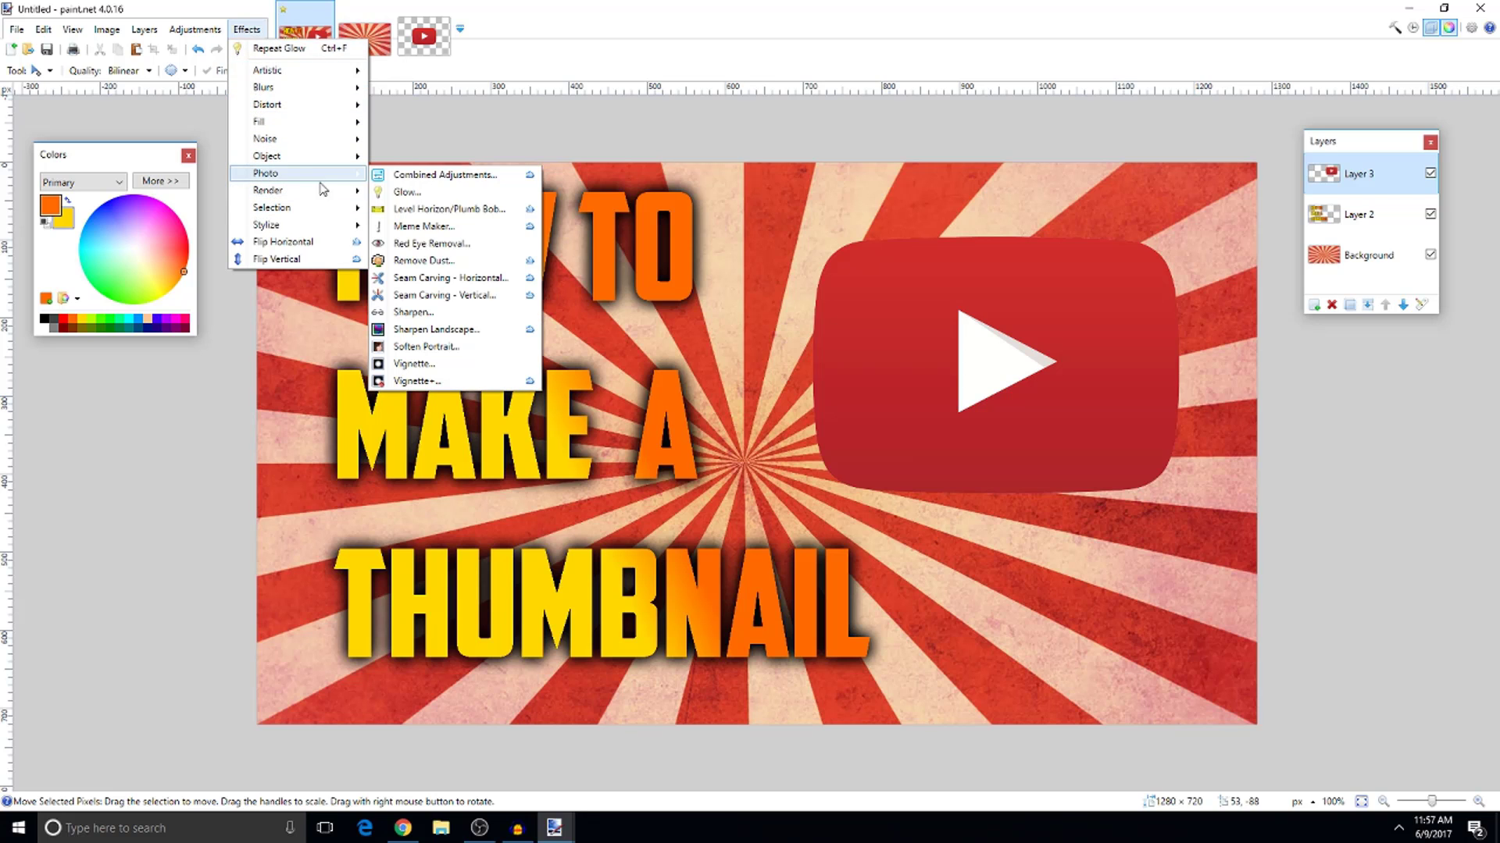
pyautogui.click(407, 193)
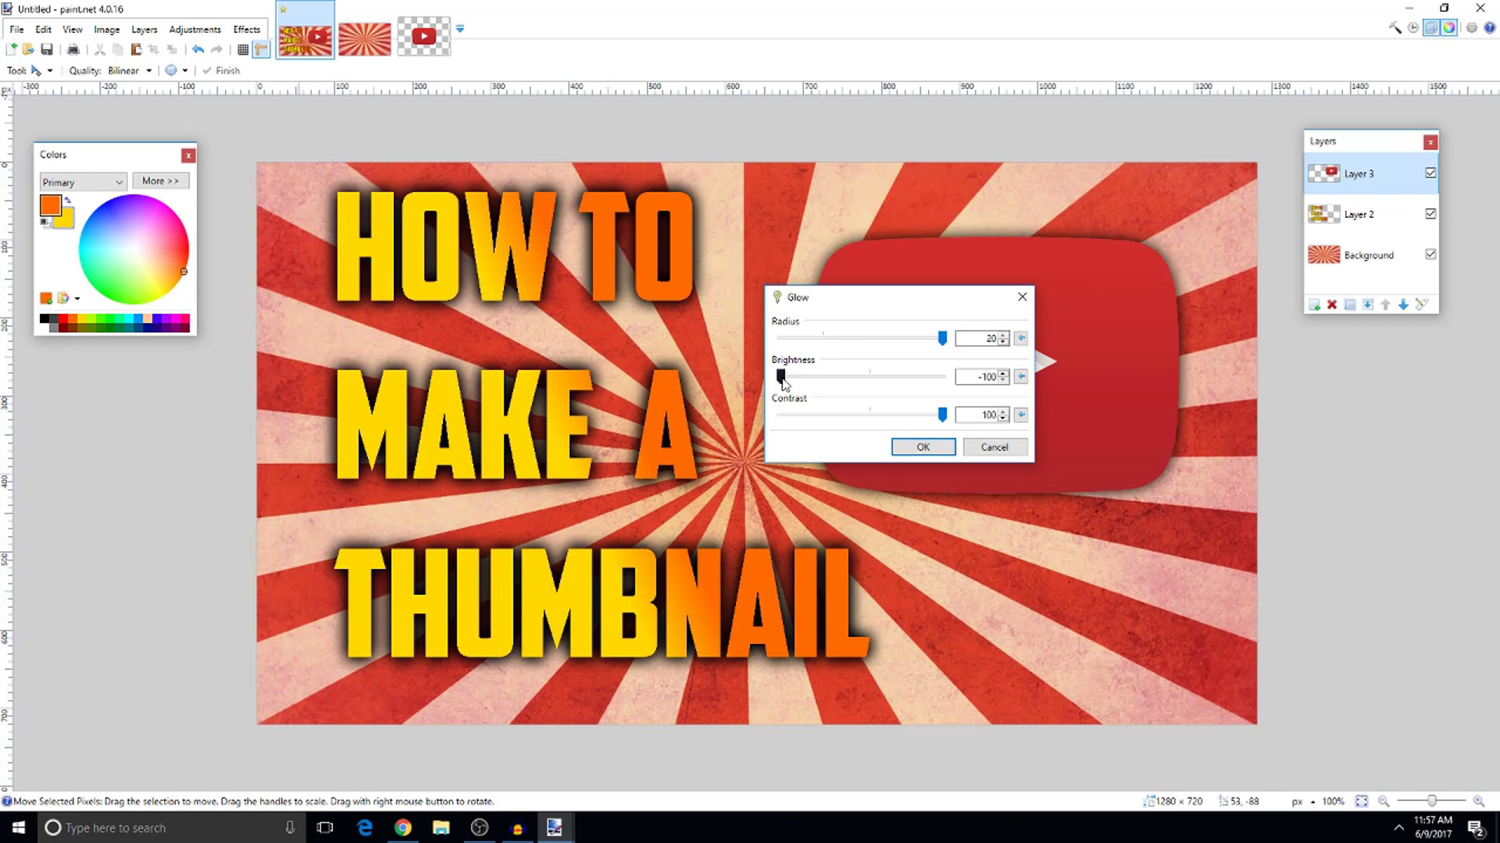
pyautogui.moveTo(783, 381); pyautogui.dragTo(847, 378)
pyautogui.moveTo(843, 304); pyautogui.dragTo(520, 293)
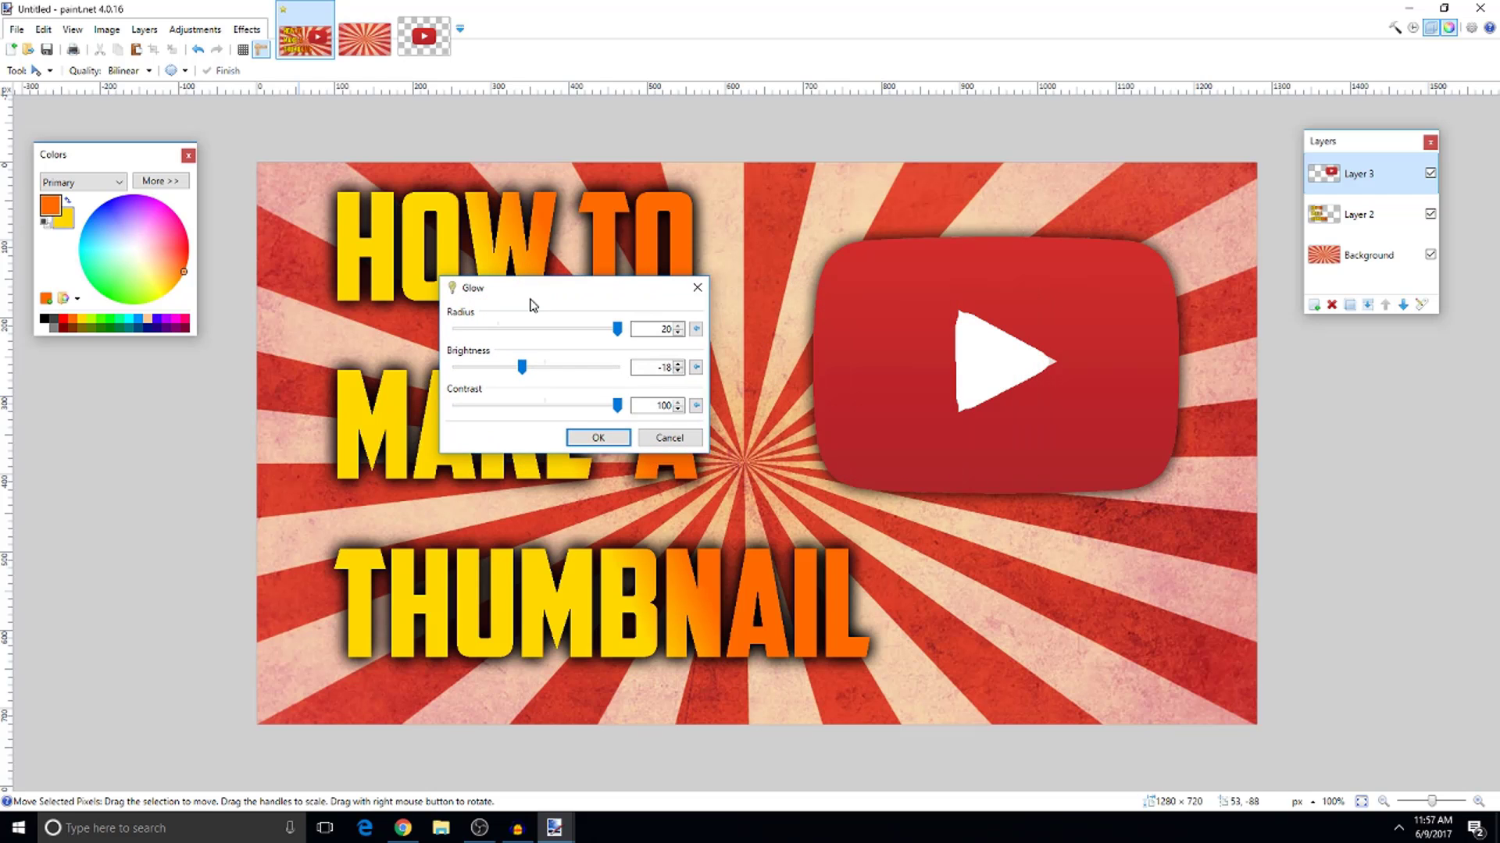
pyautogui.moveTo(523, 370); pyautogui.dragTo(456, 365)
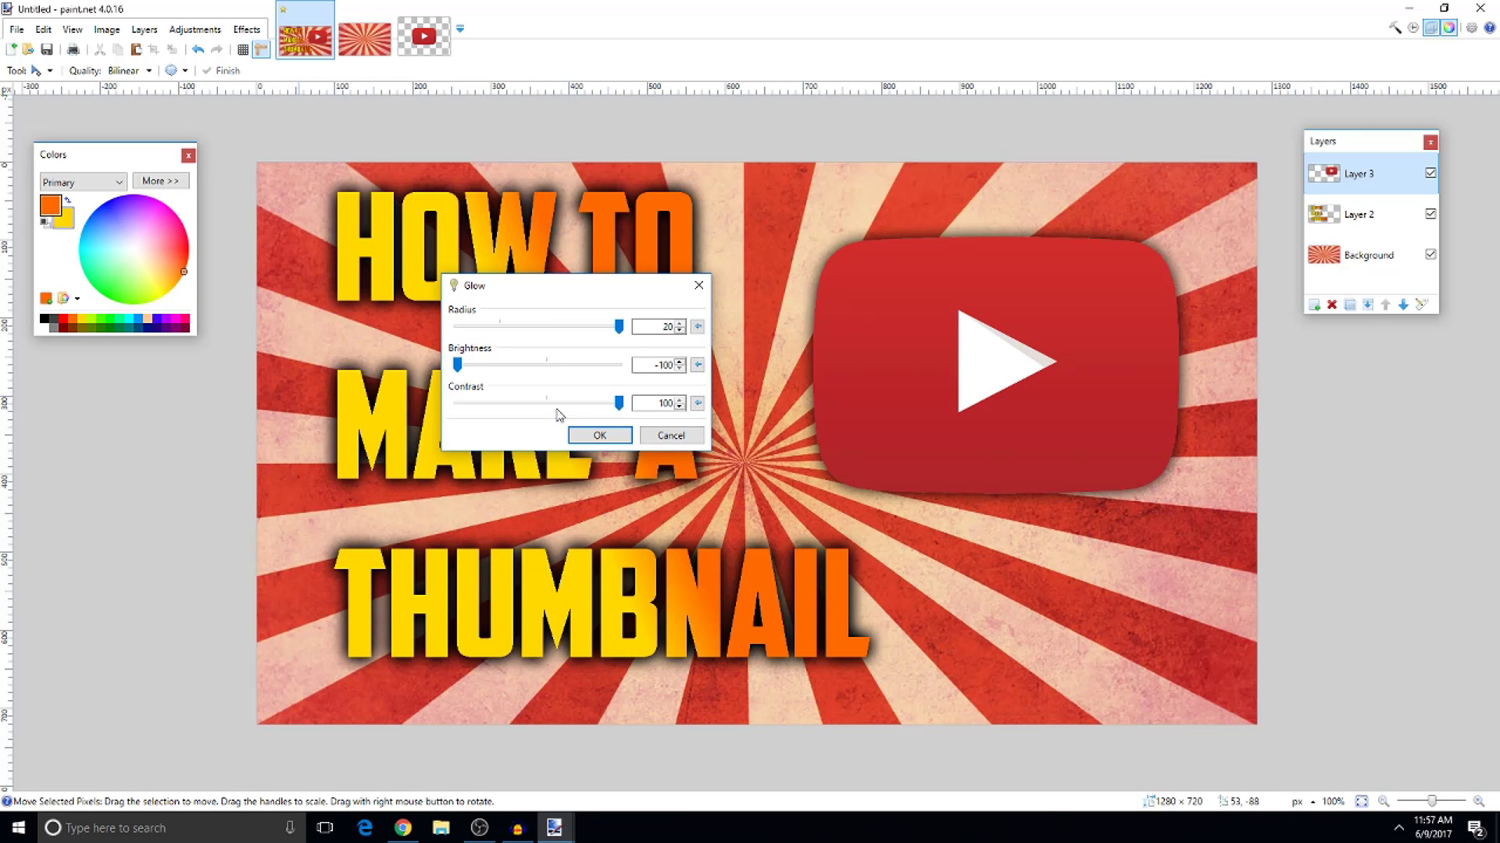
pyautogui.click(599, 435)
# Repeat the Glow effect twice on the logo layer and add a new empty layer above it
pyautogui.click(236, 31)
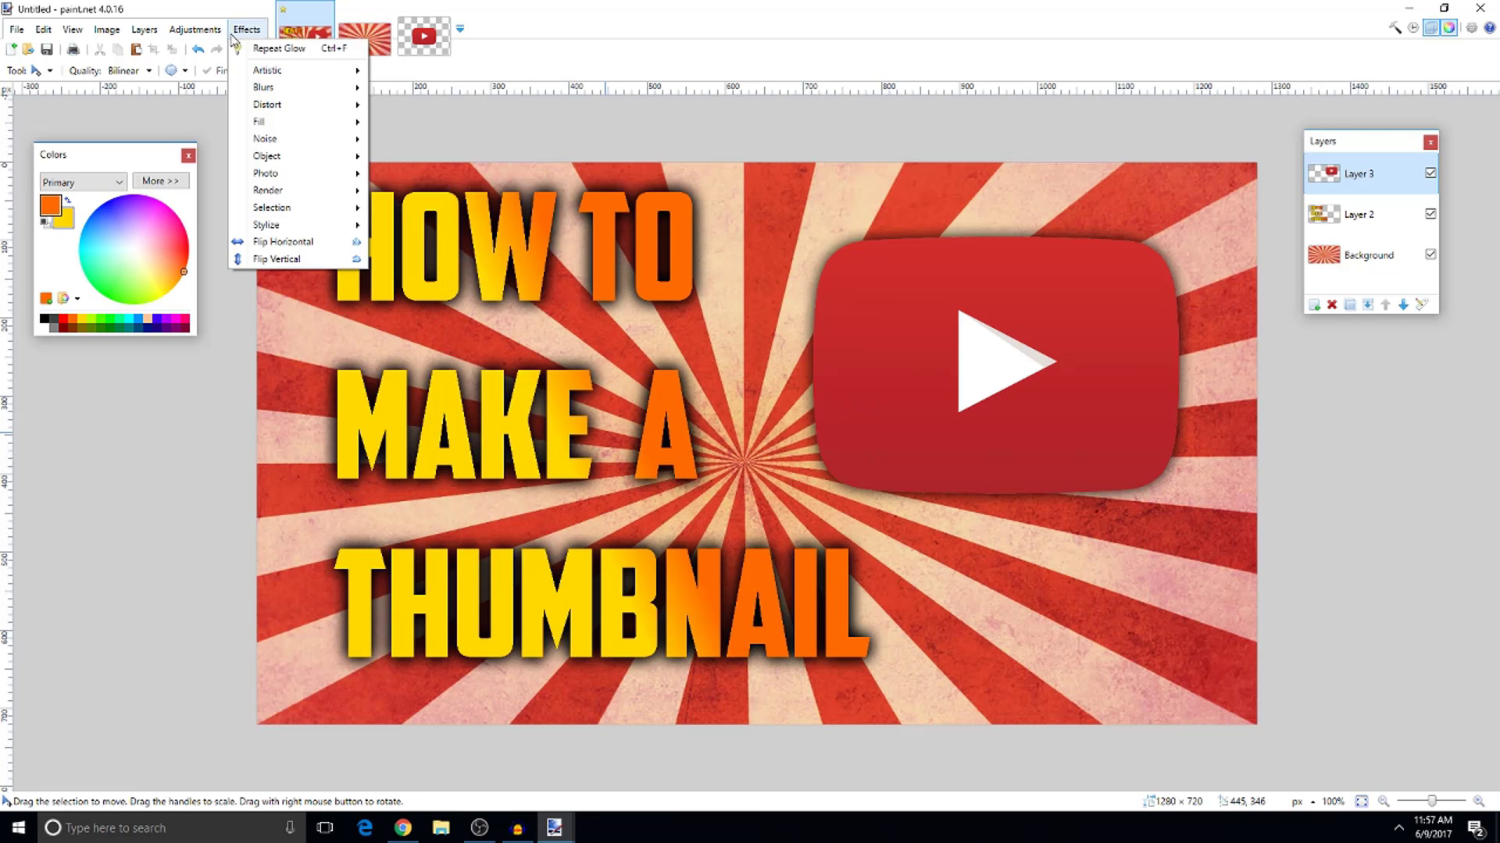
pyautogui.click(260, 48)
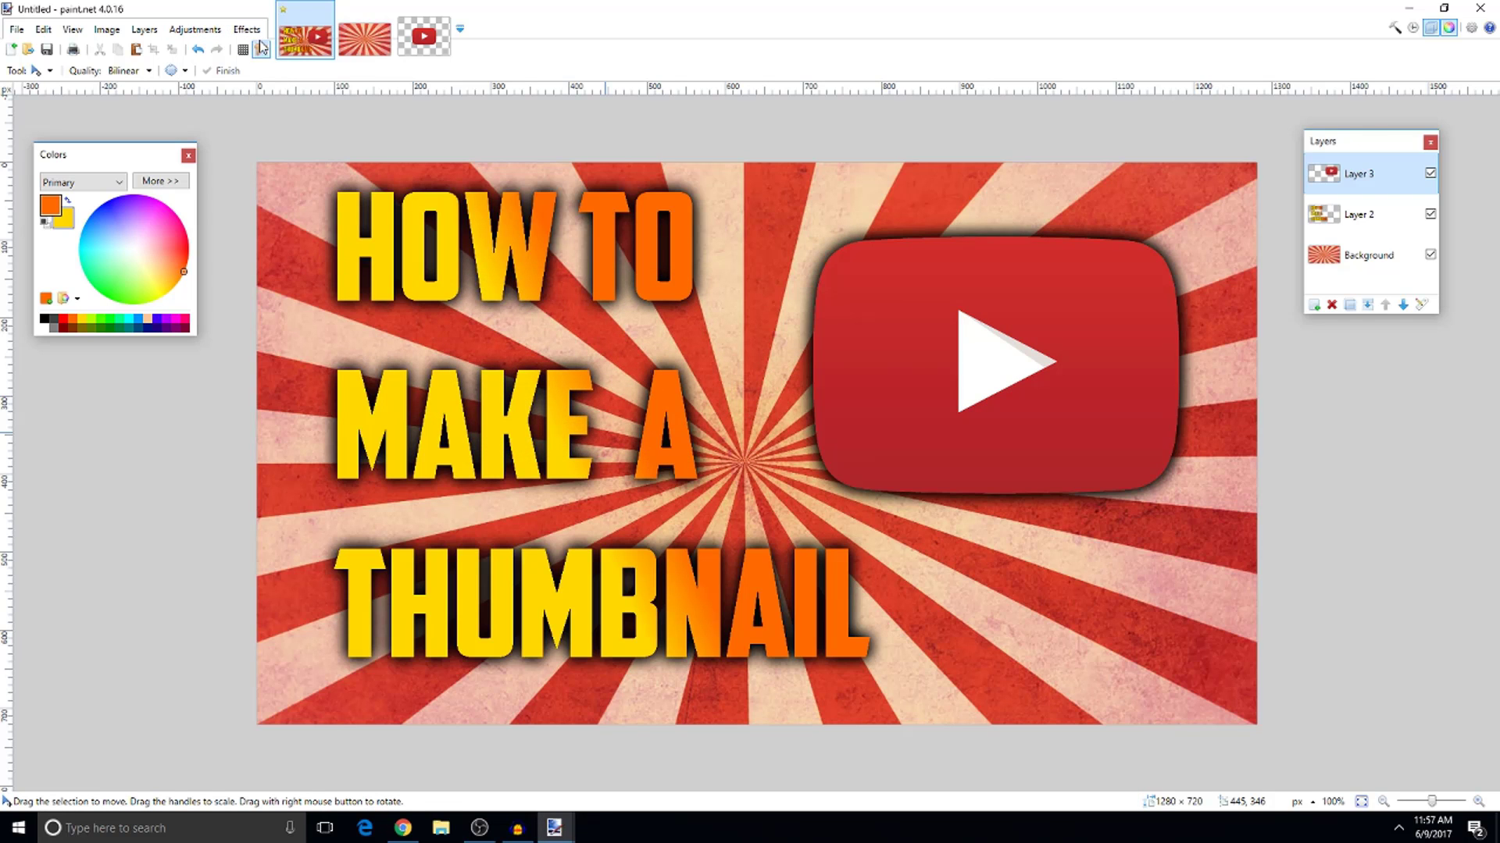
pyautogui.click(247, 29)
pyautogui.click(273, 47)
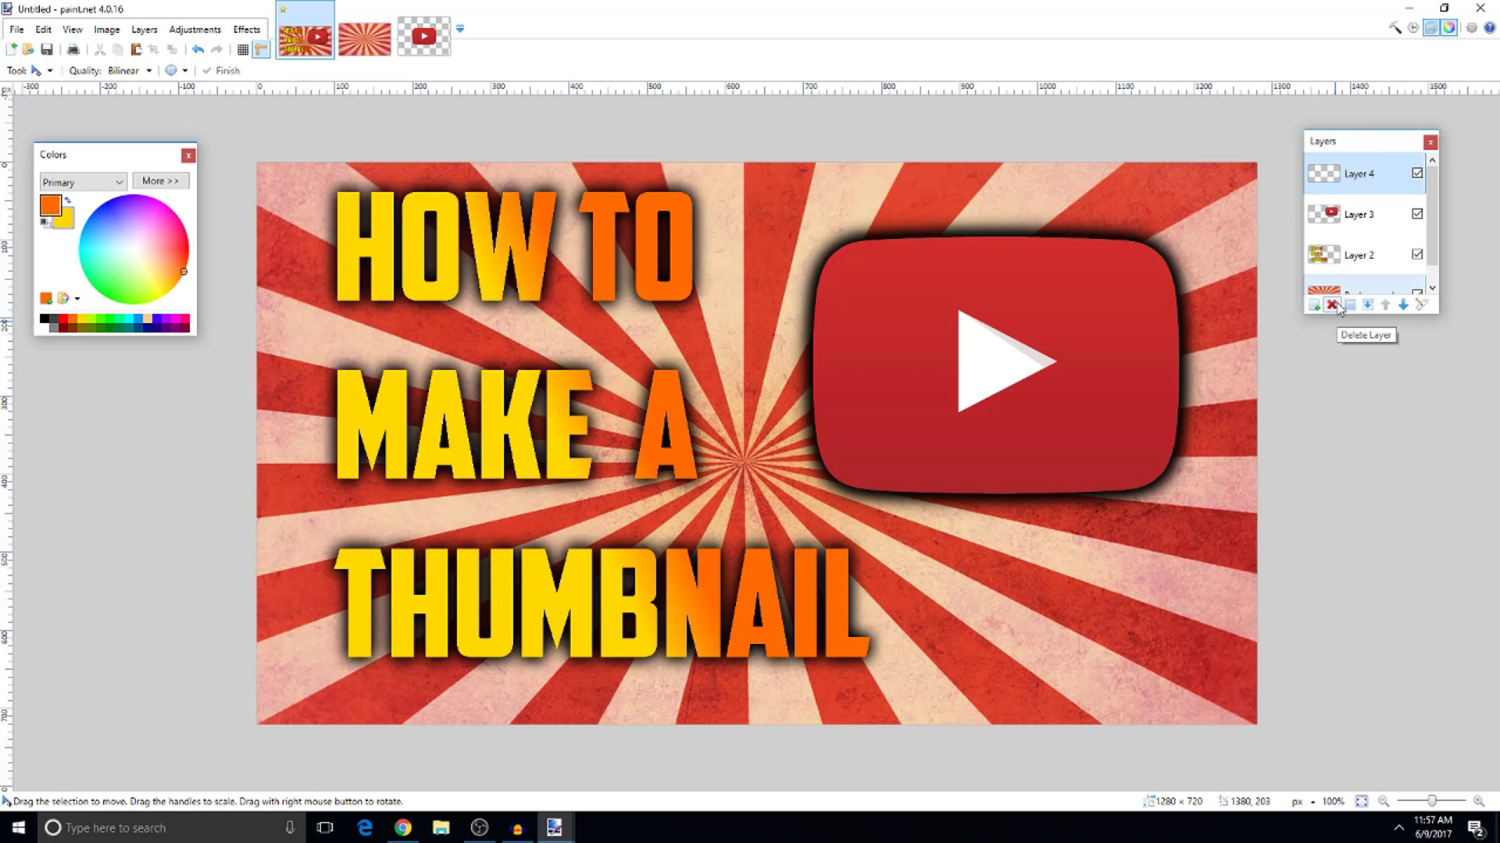
# Switch to the image search in Chrome and search Google Images for "mouse pointer png"
pyautogui.click(403, 828)
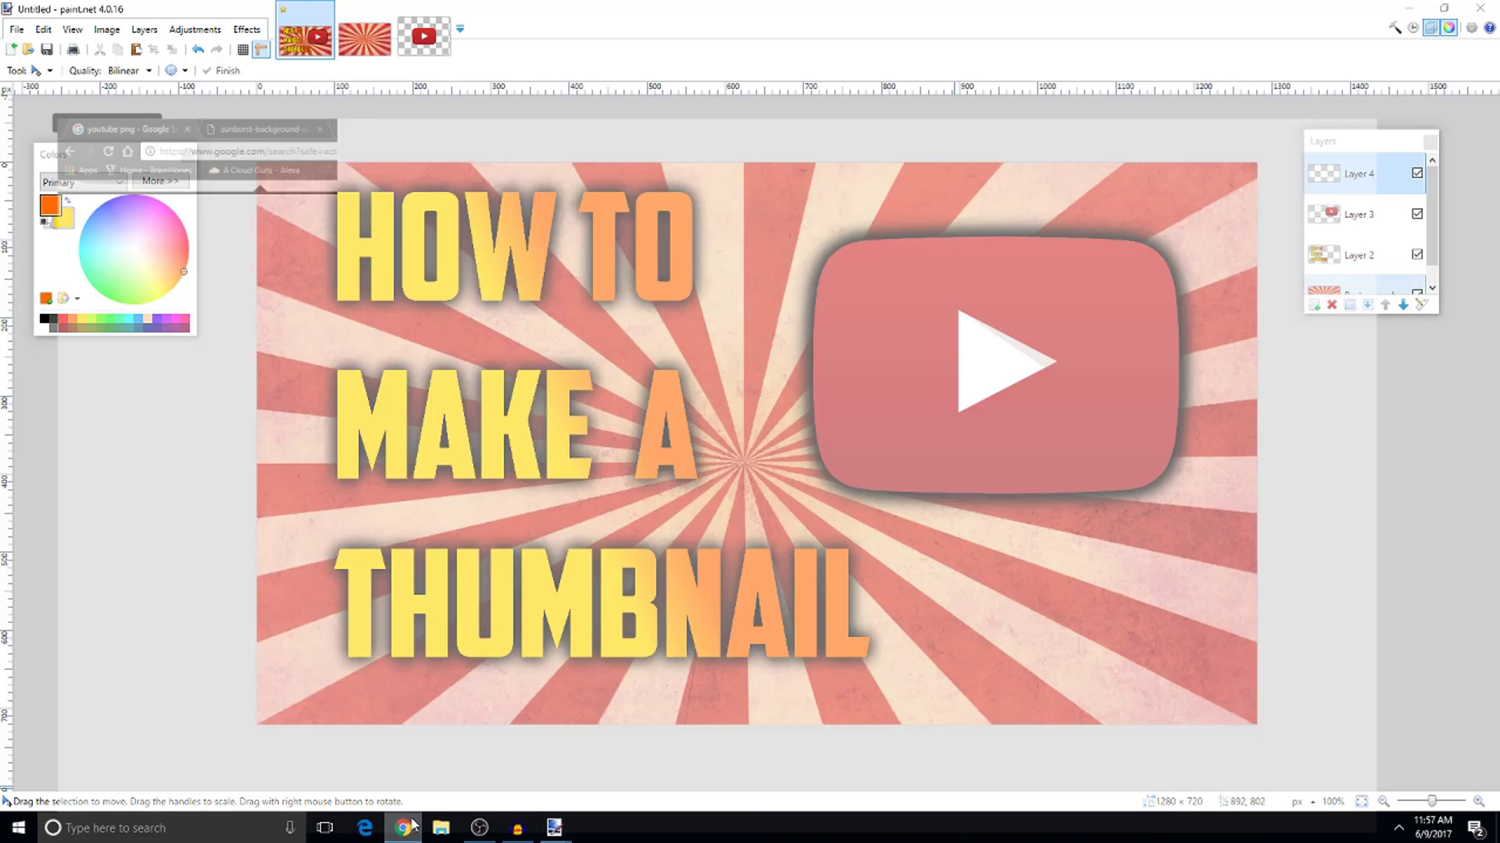
pyautogui.scroll(4, 336, 88)
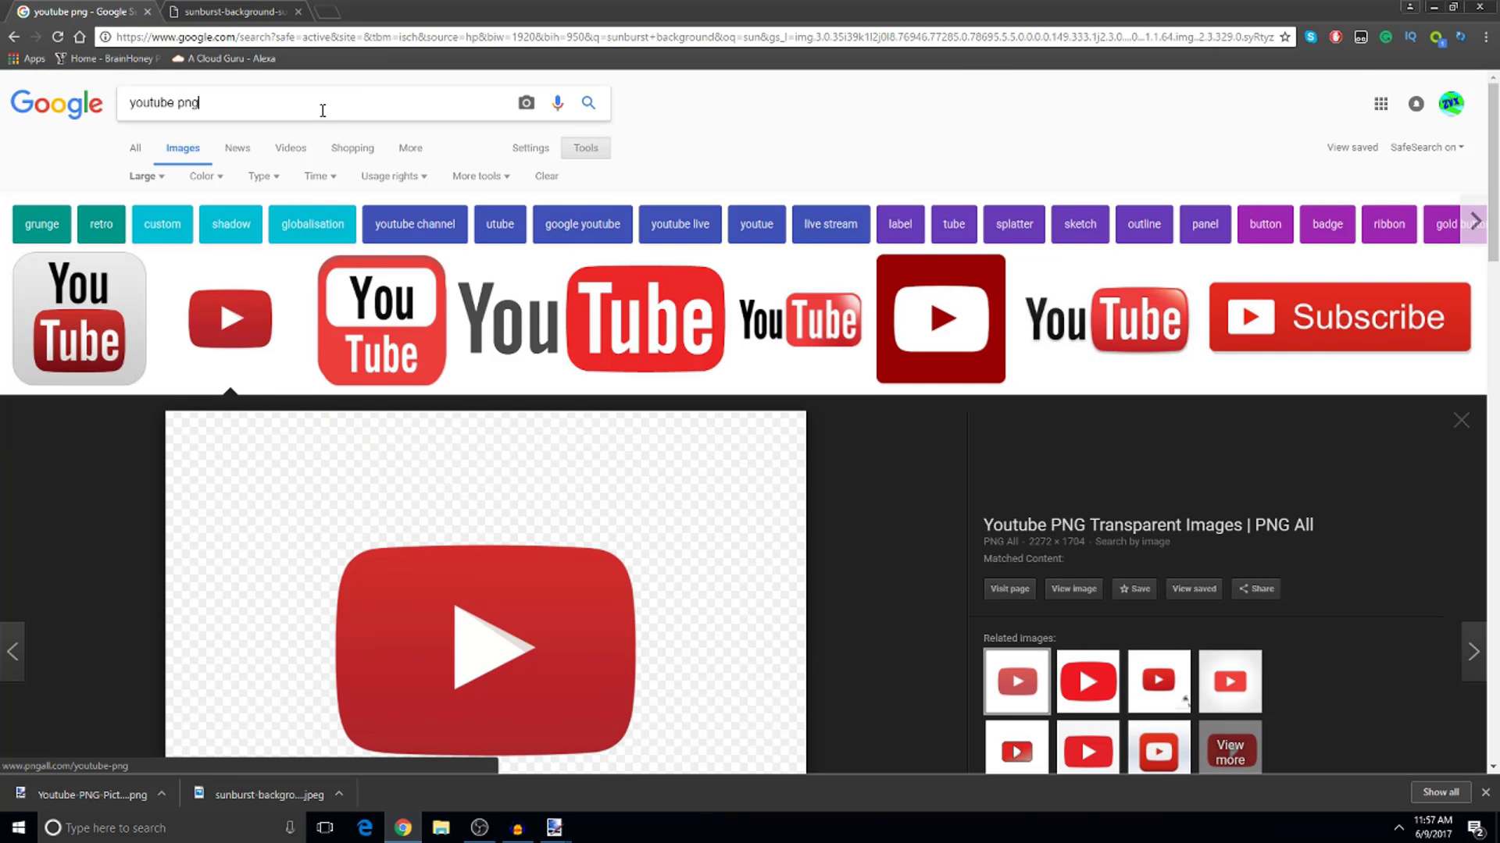
pyautogui.tripleClick(323, 110)
pyautogui.write('m')
pyautogui.write('cu')
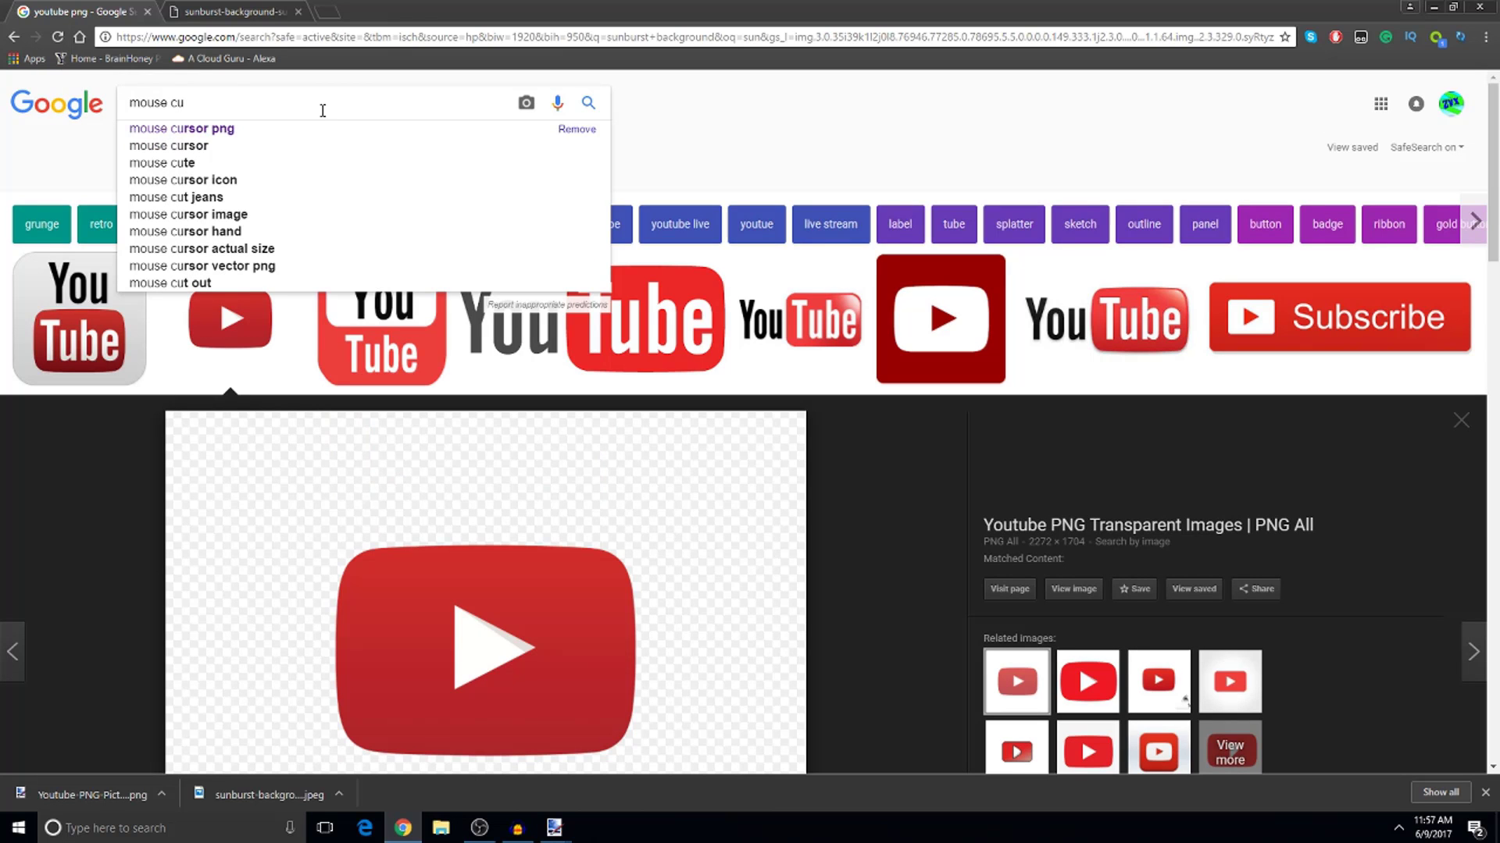
pyautogui.press('BackSpace')
pyautogui.press('BackSpace')
pyautogui.press('Down')
pyautogui.press('Down')
pyautogui.press('Down')
pyautogui.press('Down')
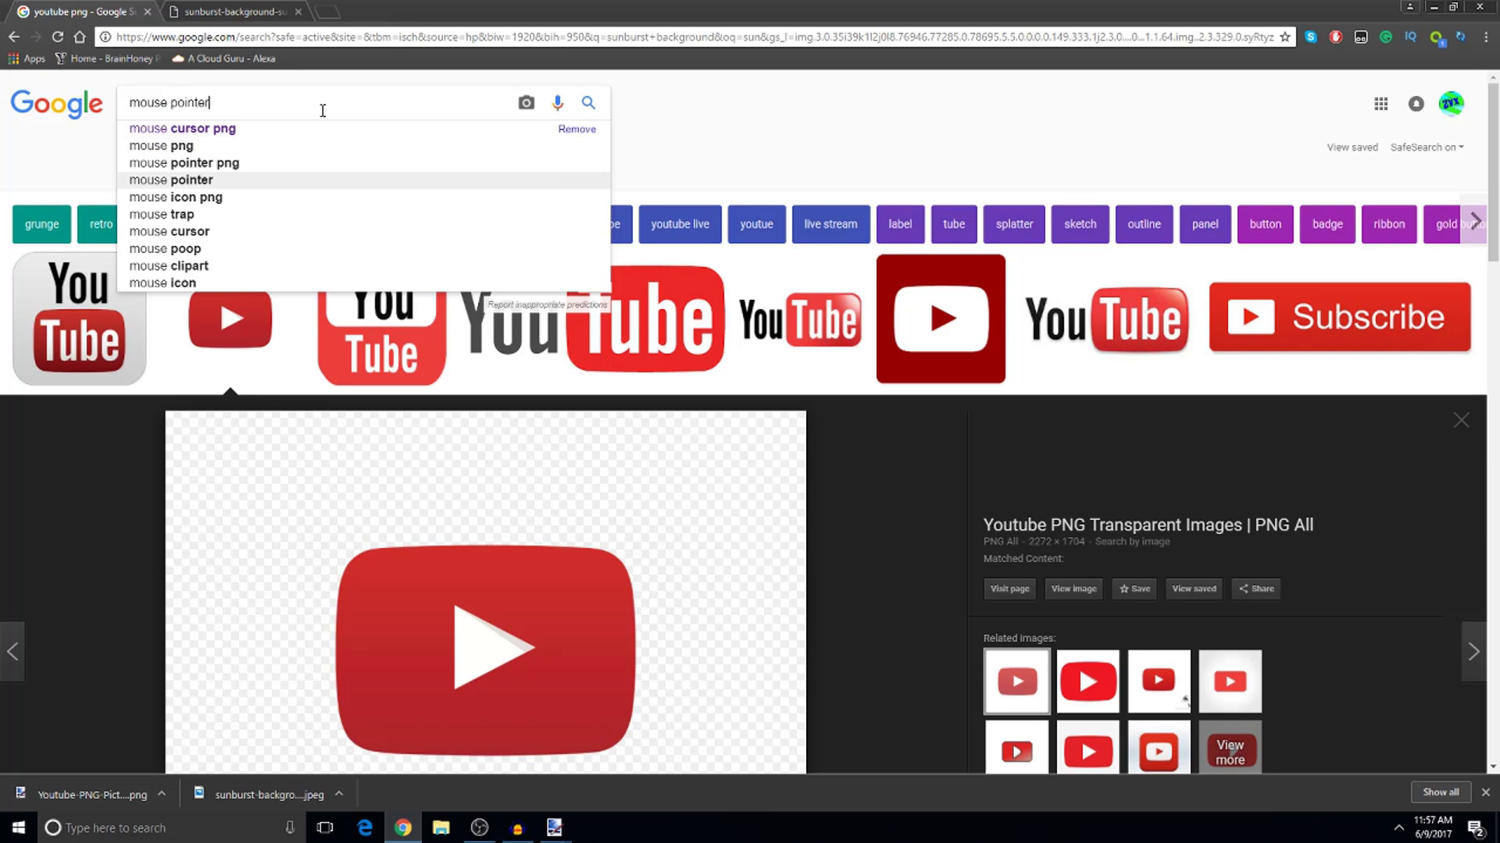
pyautogui.press('Up')
pyautogui.press('Return')
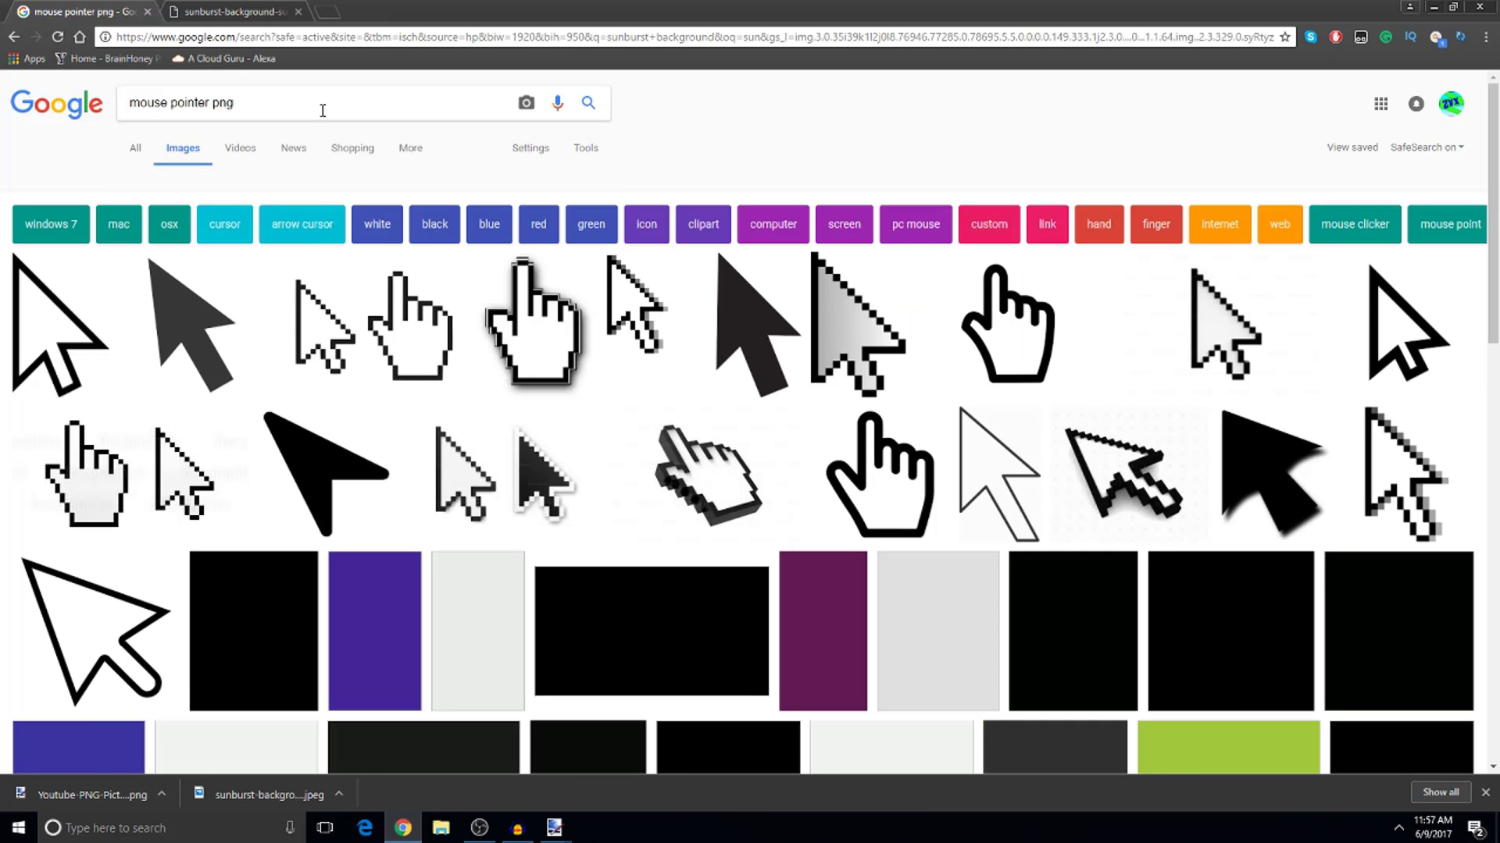
# Examine larger previews of several arrow and hand pointers in the image results to find a suitable one
pyautogui.click(113, 480)
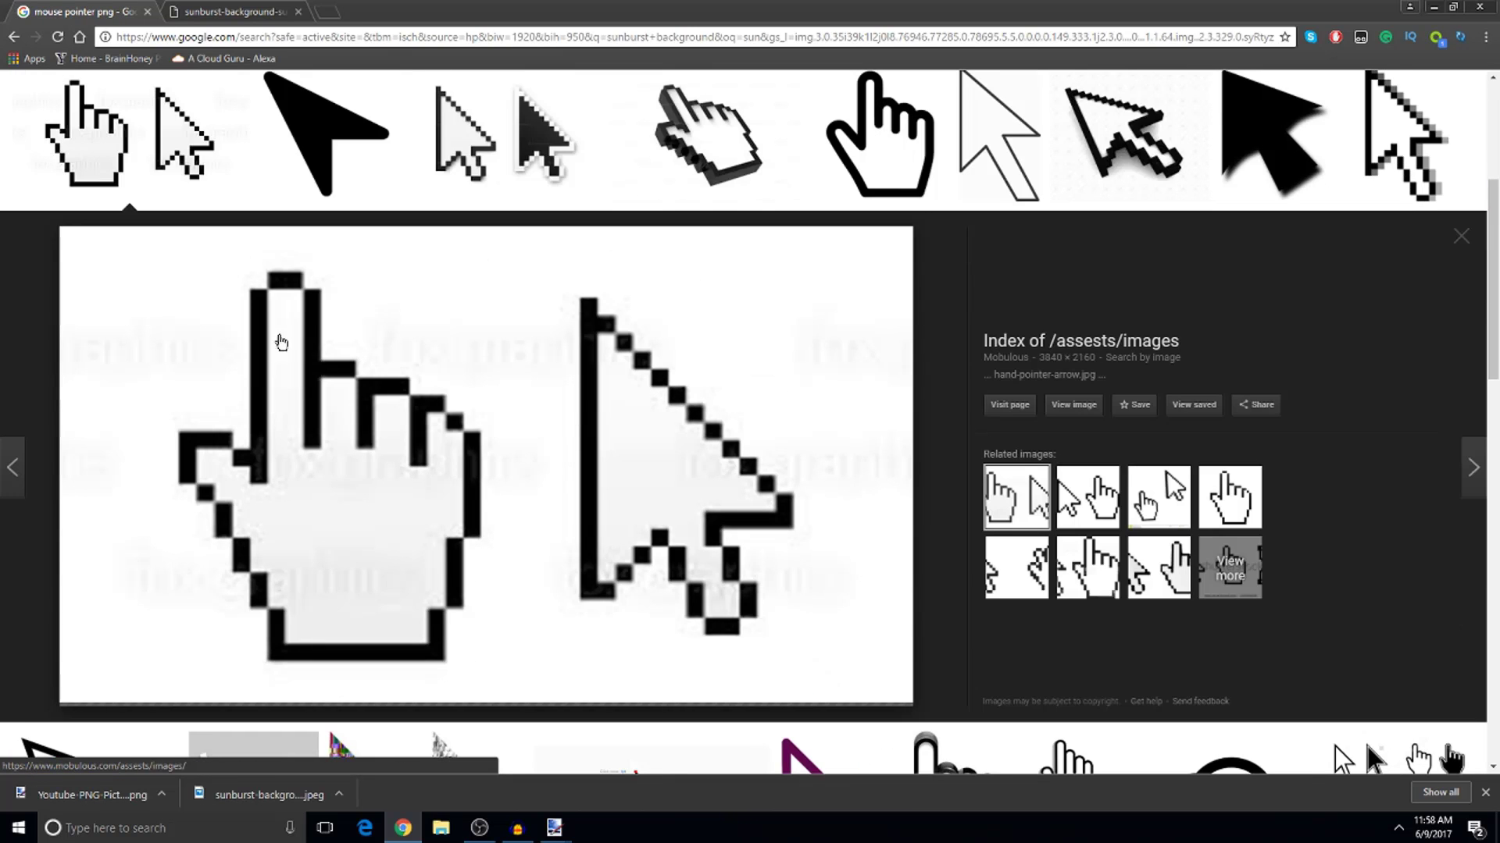
pyautogui.scroll(5, 336, 234)
pyautogui.click(380, 289)
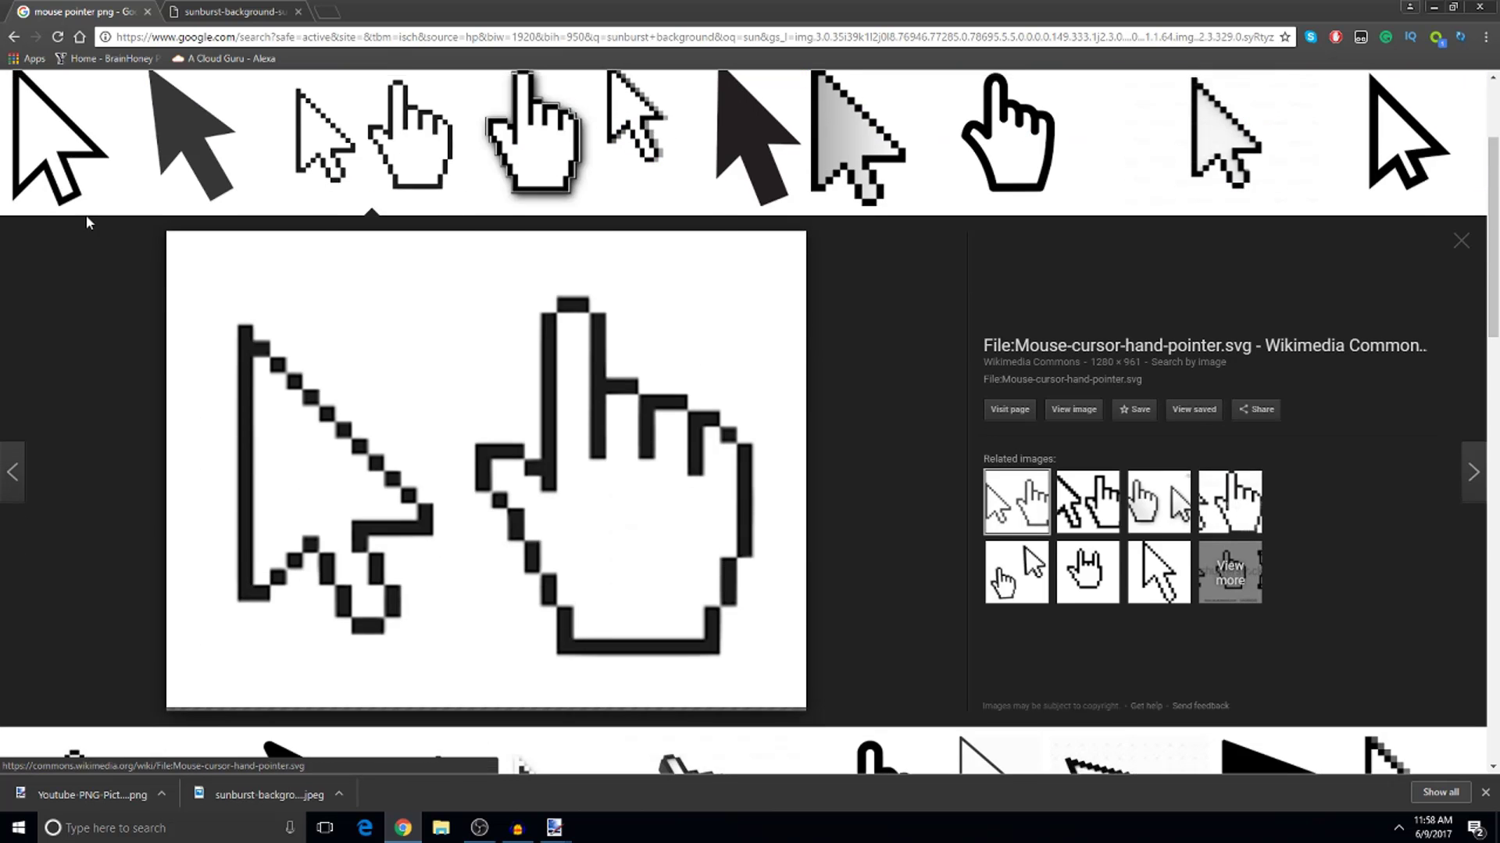
pyautogui.scroll(3, 86, 234)
pyautogui.click(67, 328)
pyautogui.scroll(1, 534, 291)
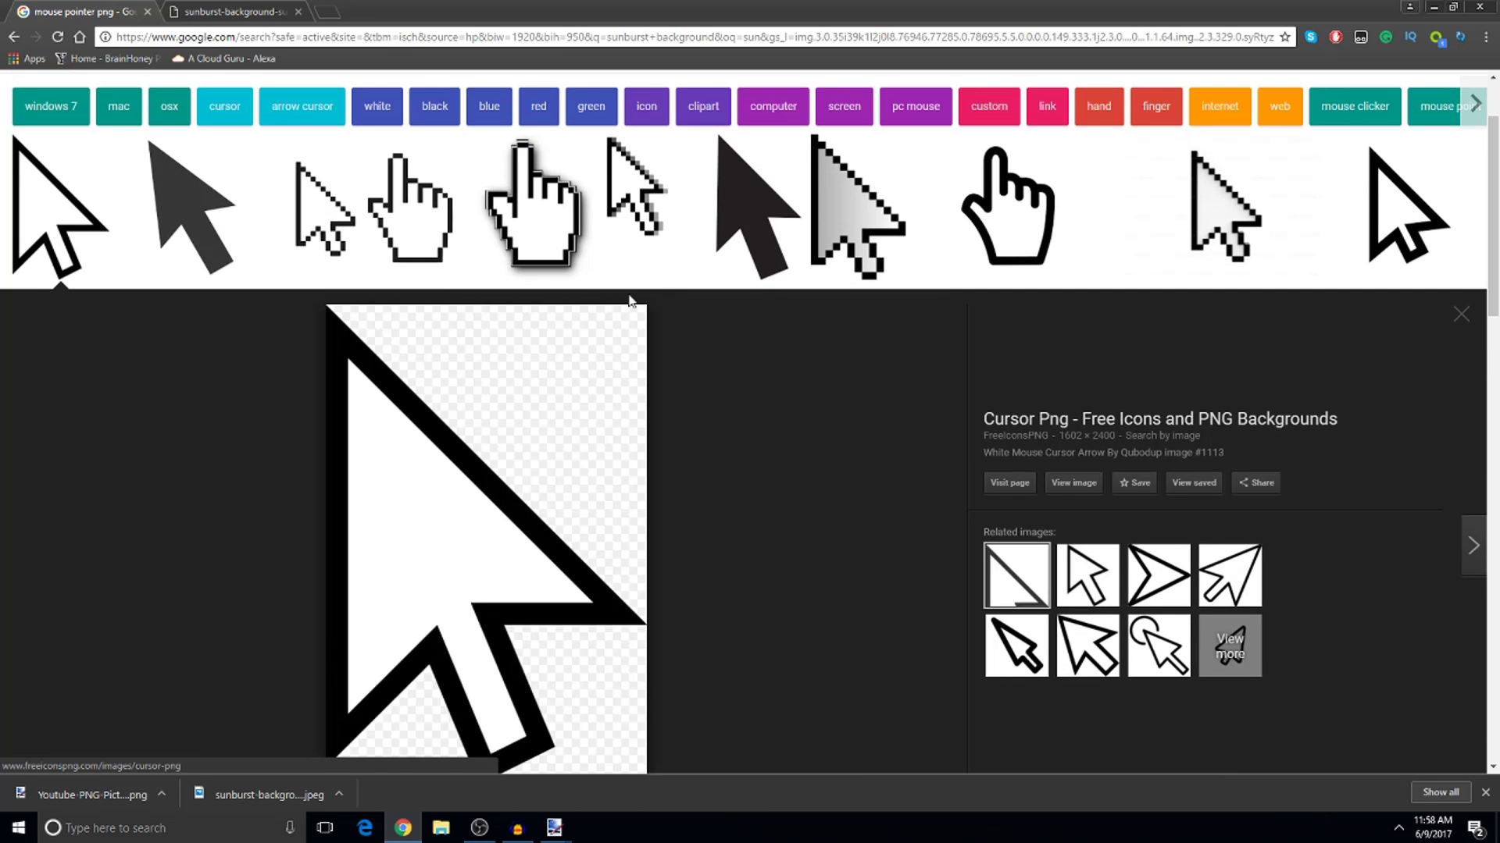
pyautogui.scroll(-4, 870, 245)
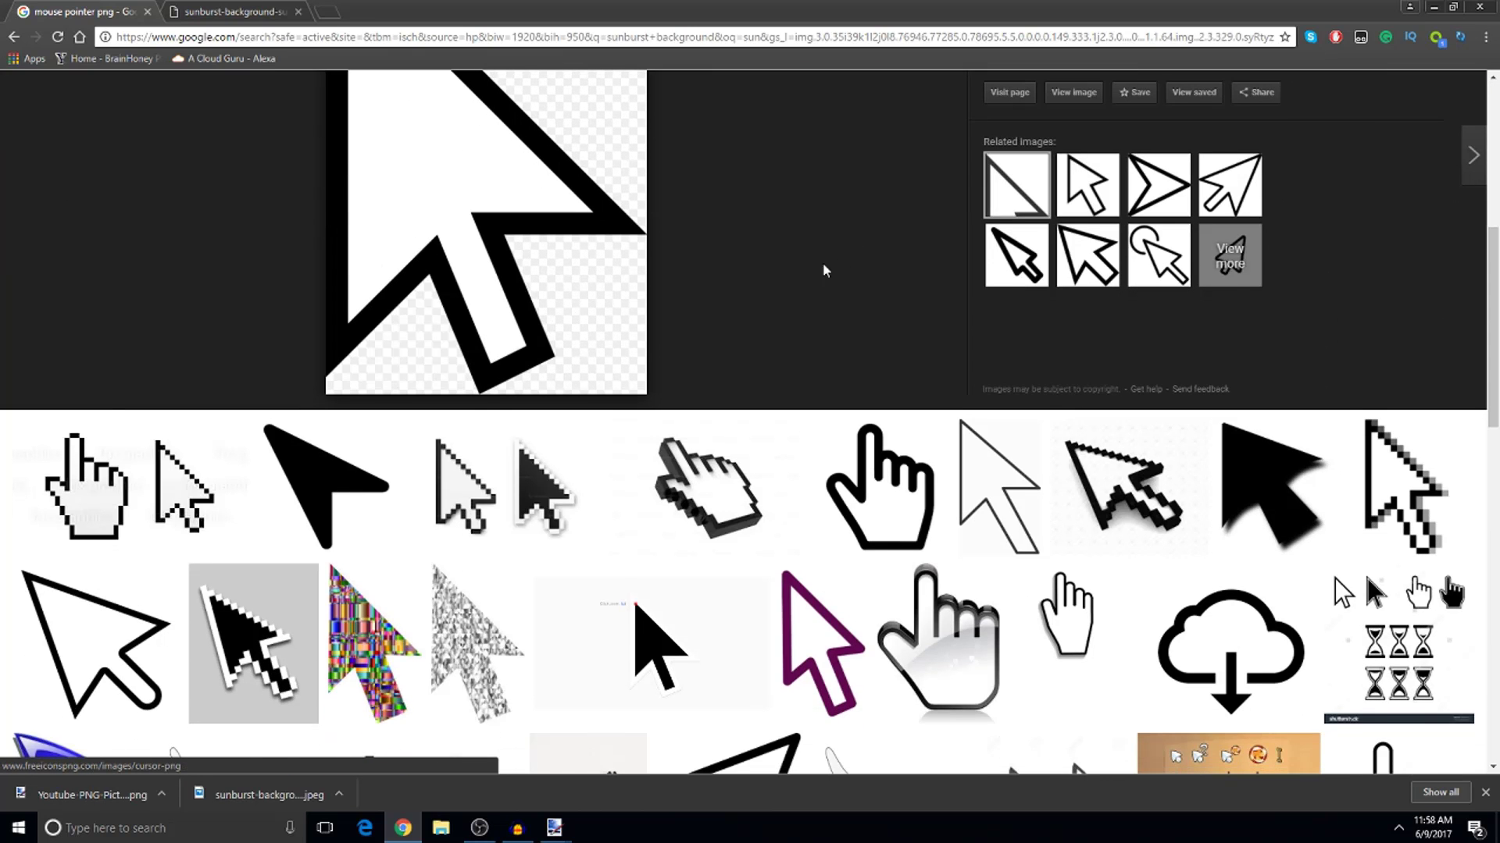
pyautogui.click(681, 494)
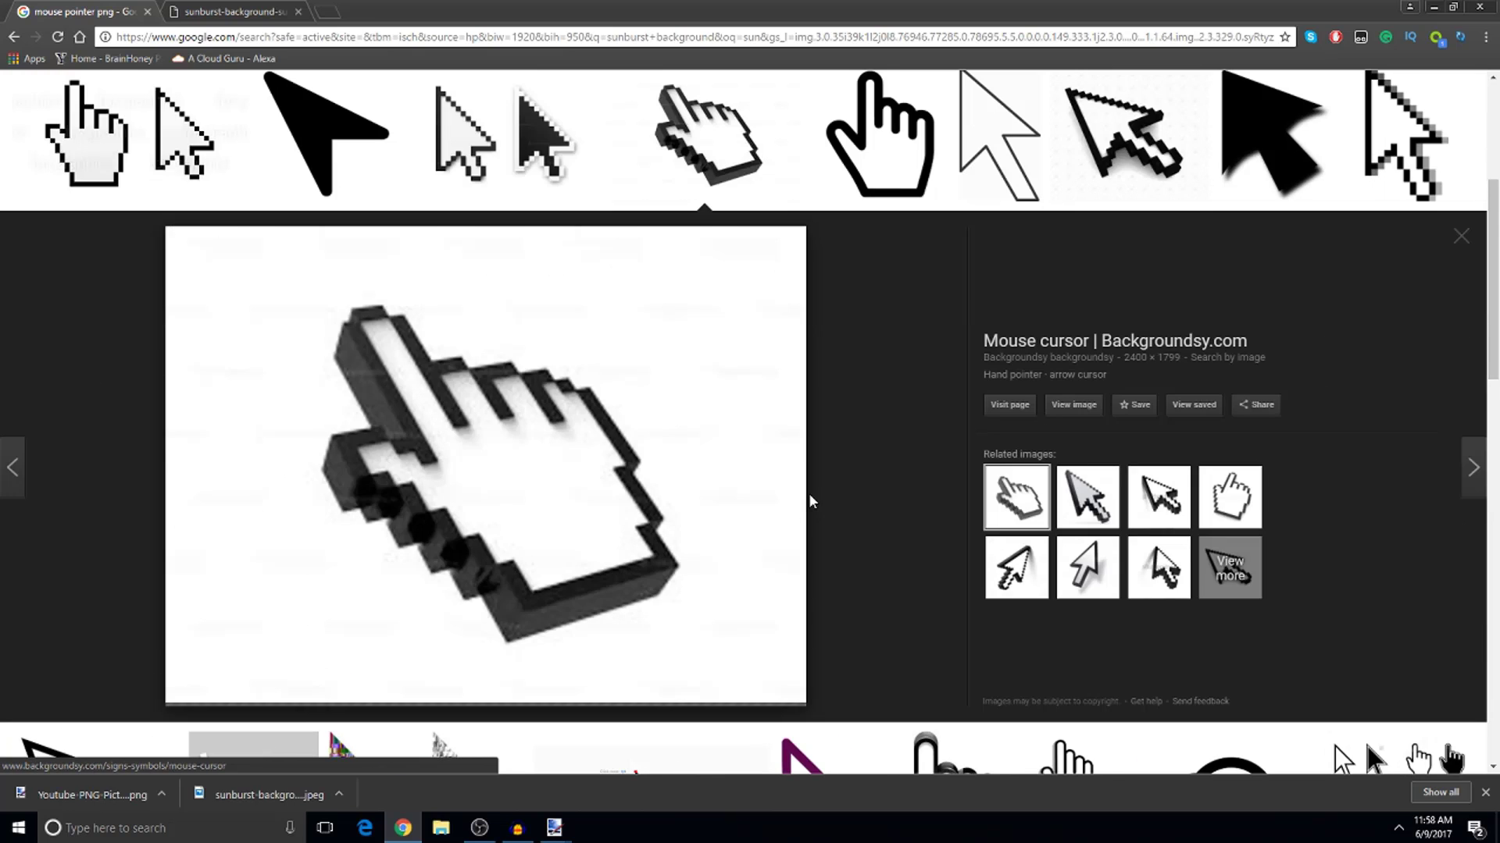
pyautogui.scroll(2, 803, 454)
pyautogui.click(867, 296)
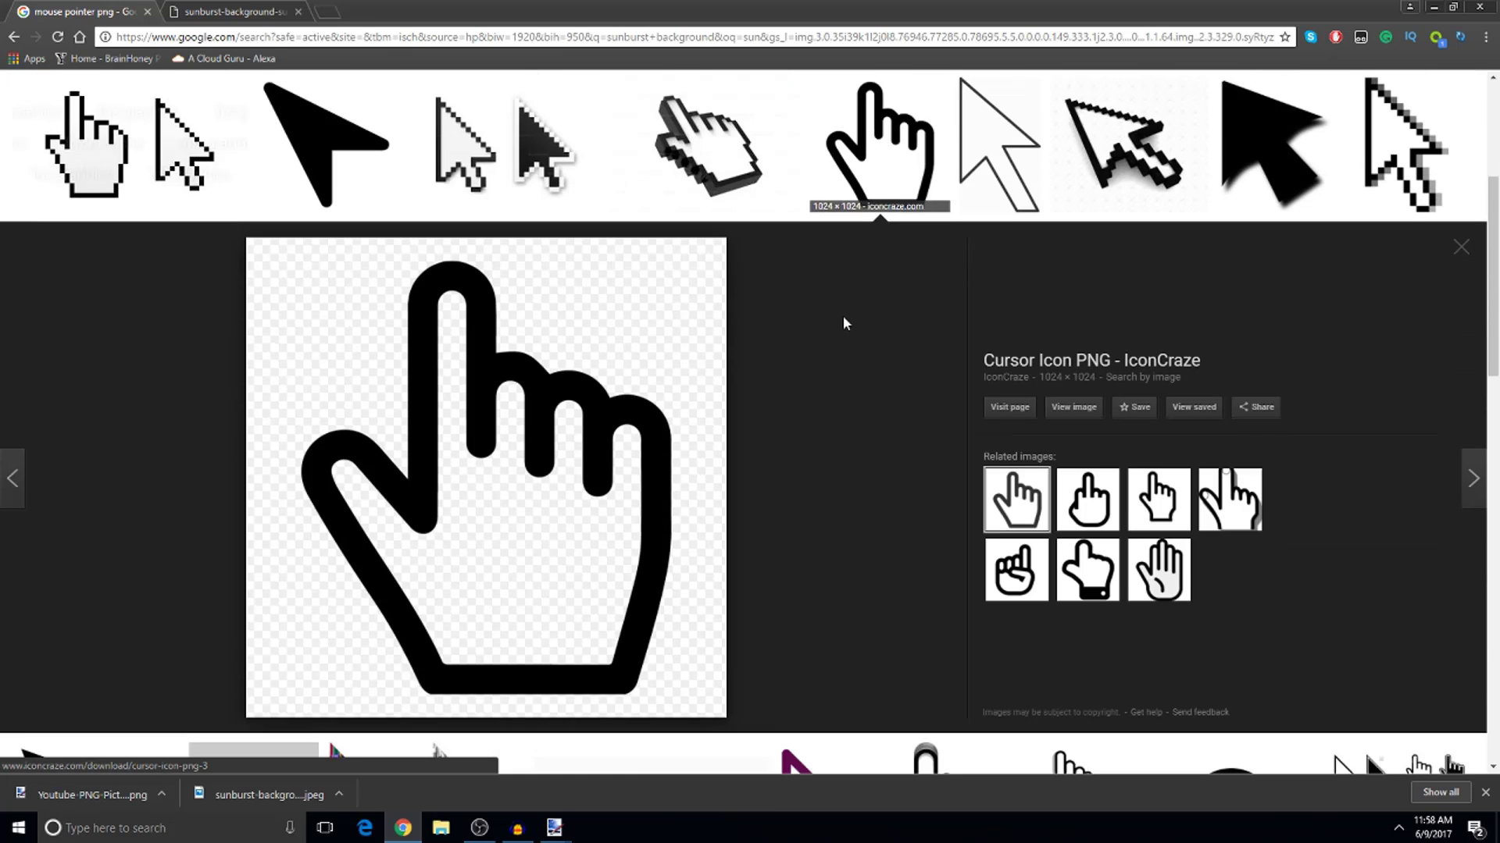
pyautogui.scroll(4, 1092, 314)
pyautogui.click(1014, 348)
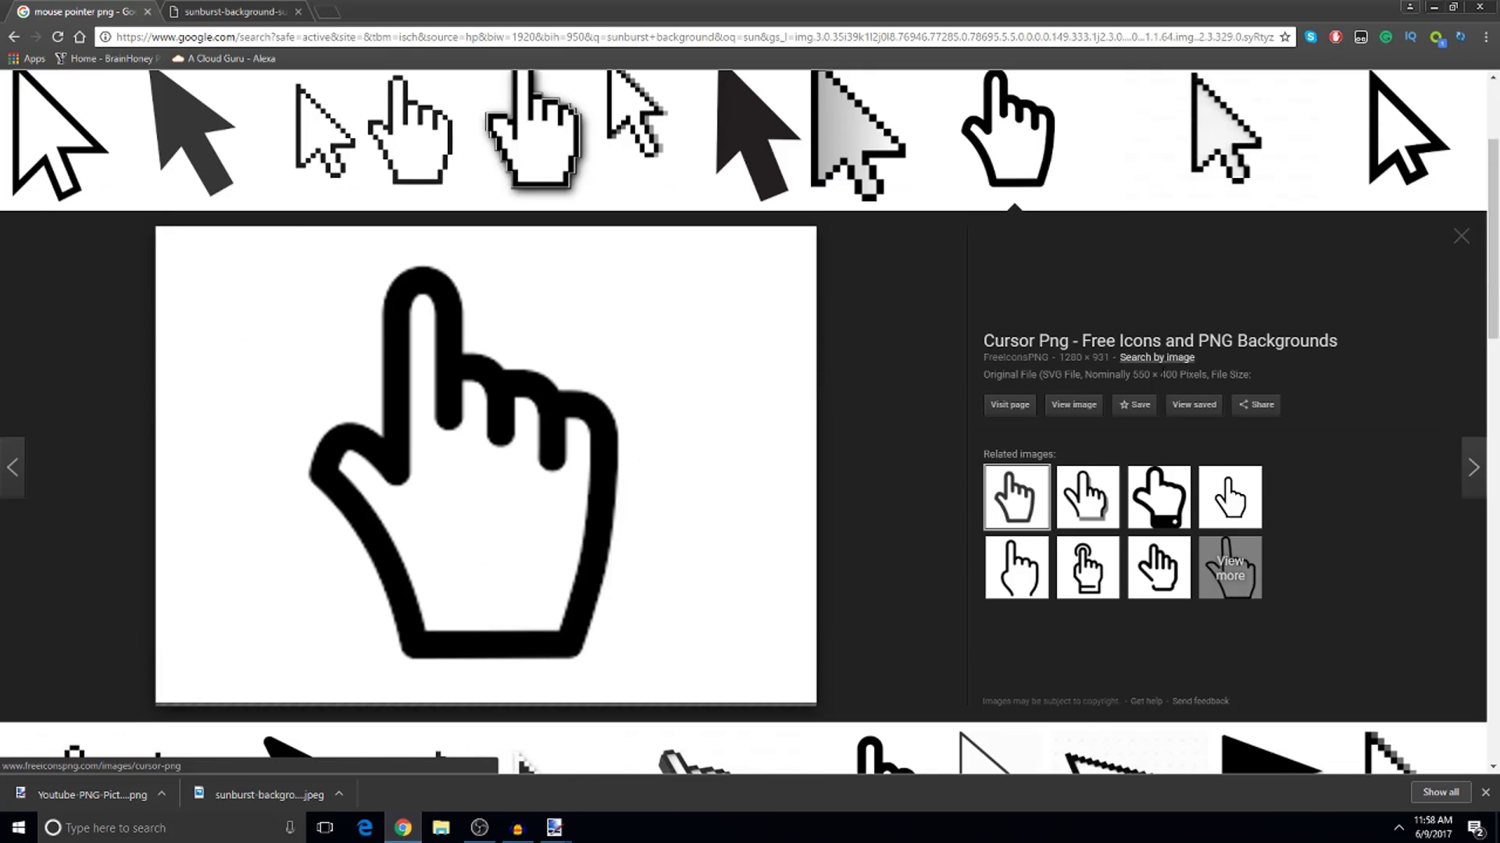
pyautogui.scroll(3, 311, 297)
pyautogui.click(337, 97)
pyautogui.press('BackSpace')
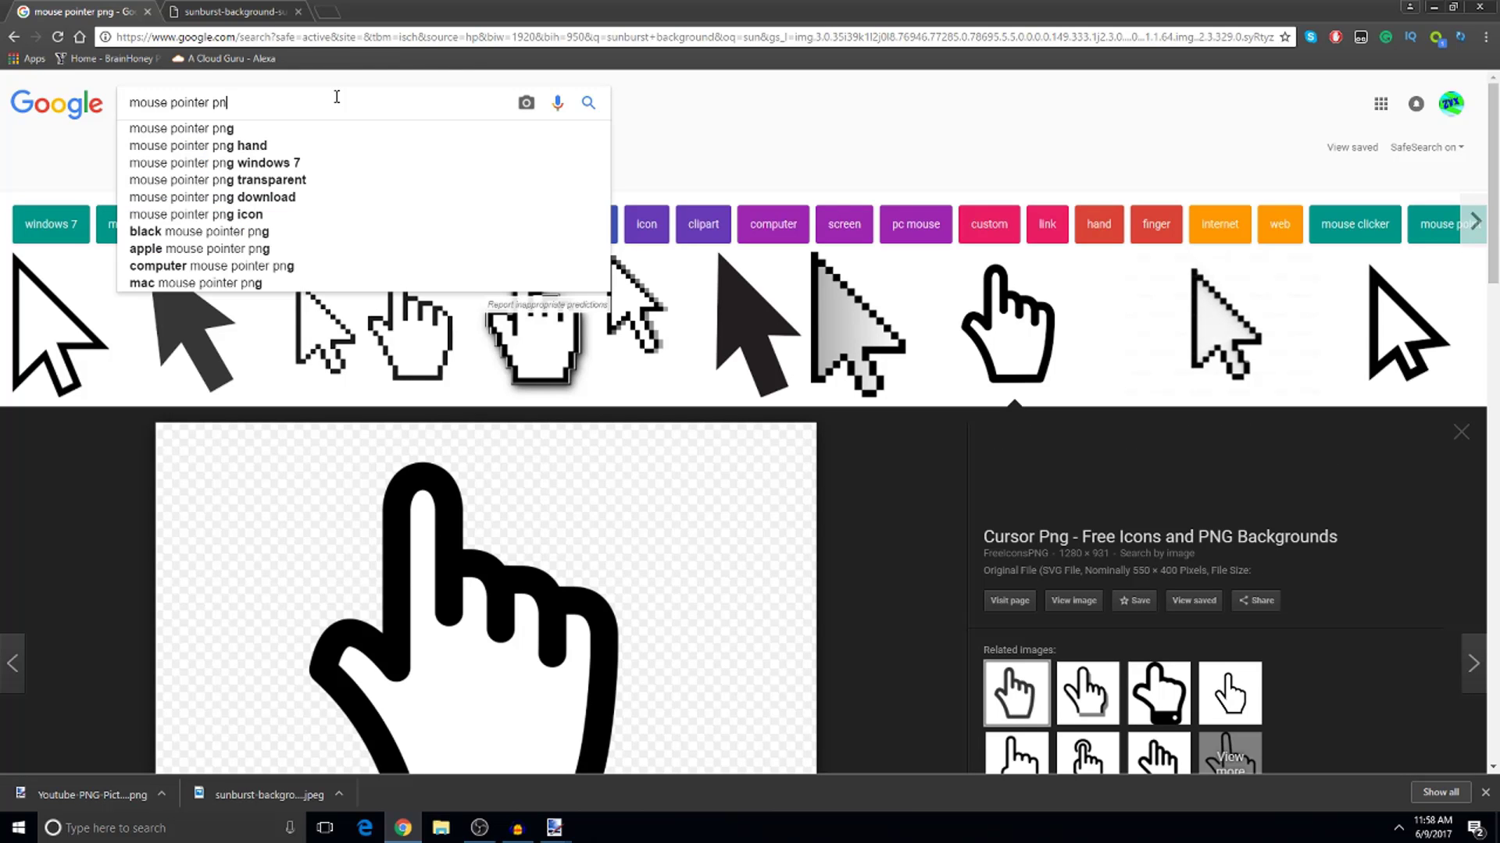
pyautogui.press('BackSpace')
pyautogui.press('BackSpace')
pyautogui.press('BackSpace')
pyautogui.press('BackSpace')
pyautogui.press('BackSpace')
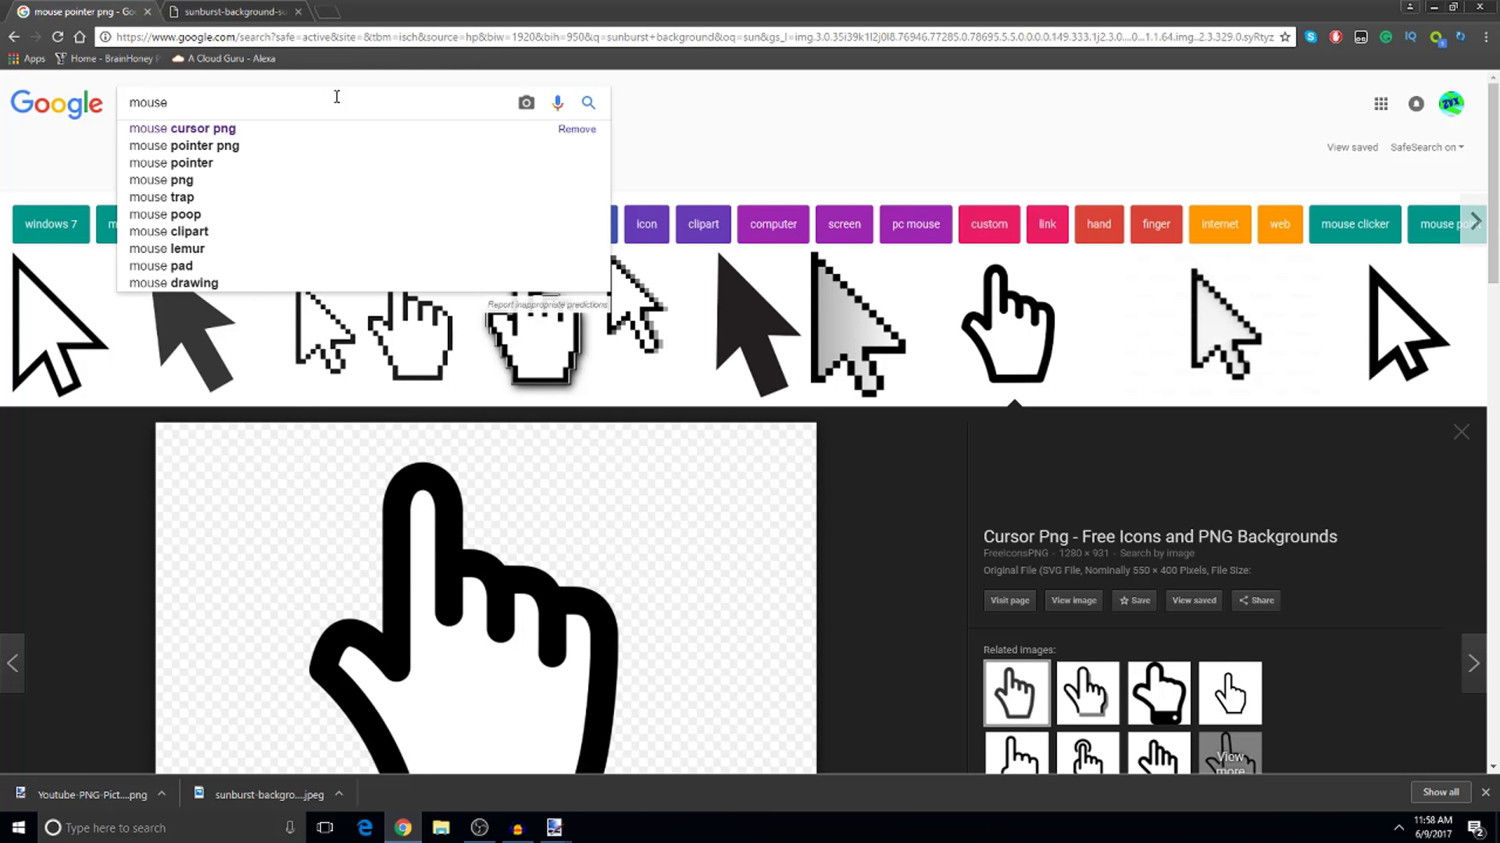
pyautogui.click(13, 36)
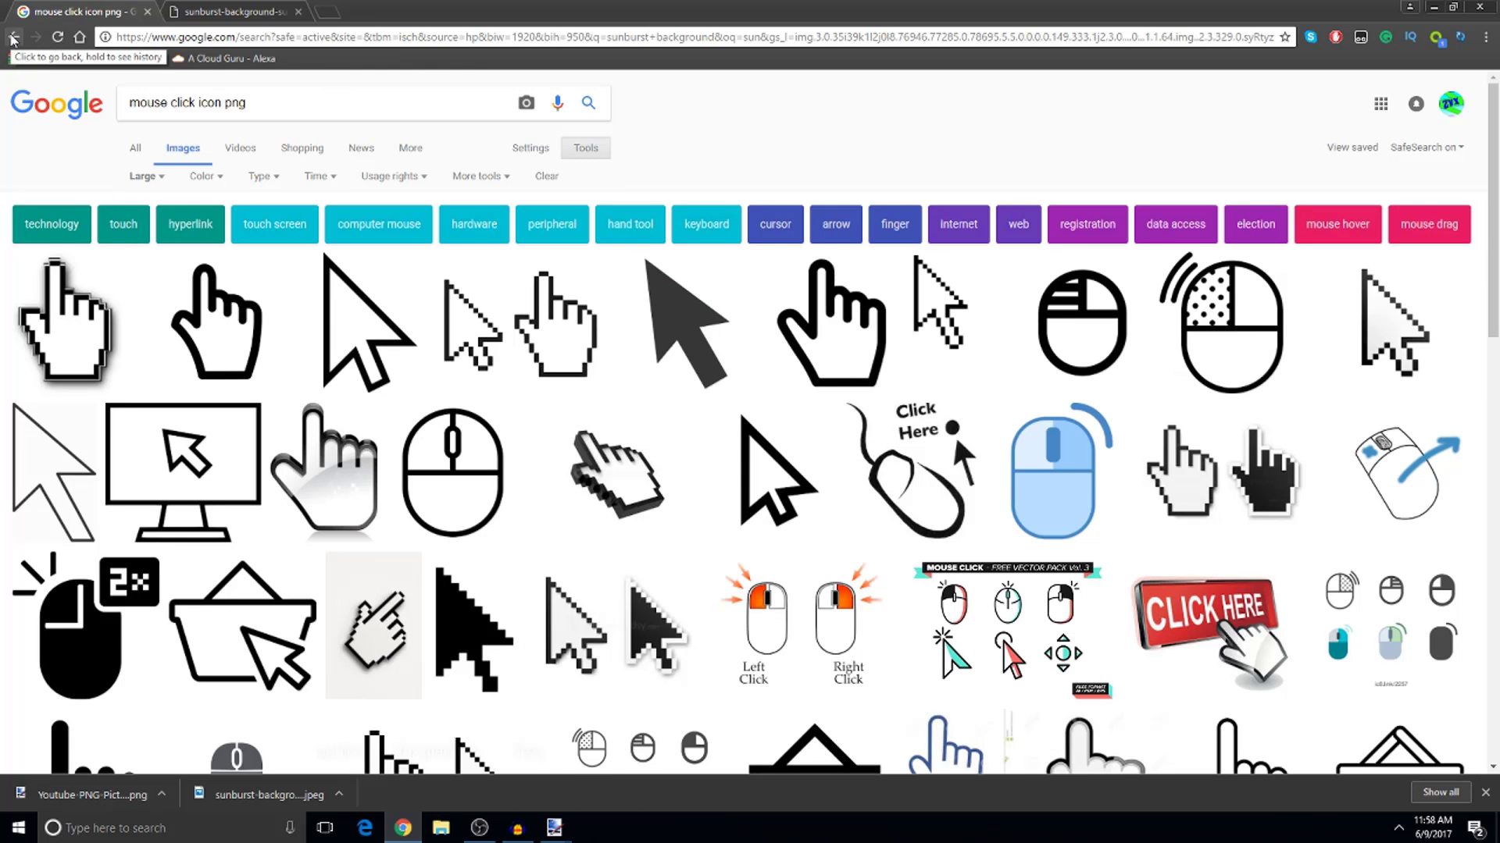
# Preview the shadowed pixel hand cursor from the mouse pointer results and save it as a PNG in the Desktop's Thumbnail video folder
pyautogui.click(536, 258)
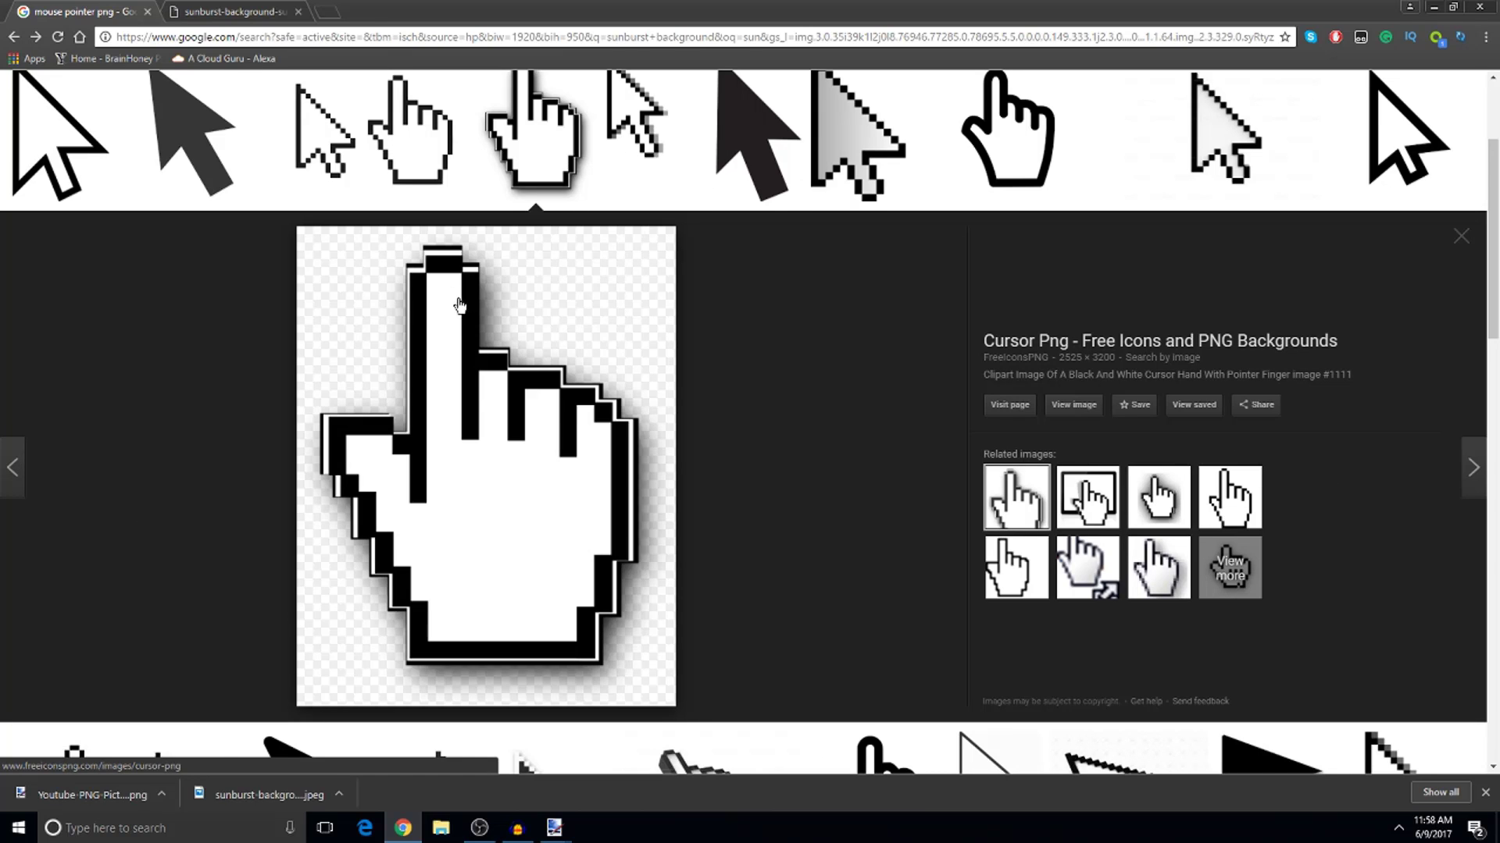
pyautogui.rightClick(473, 318)
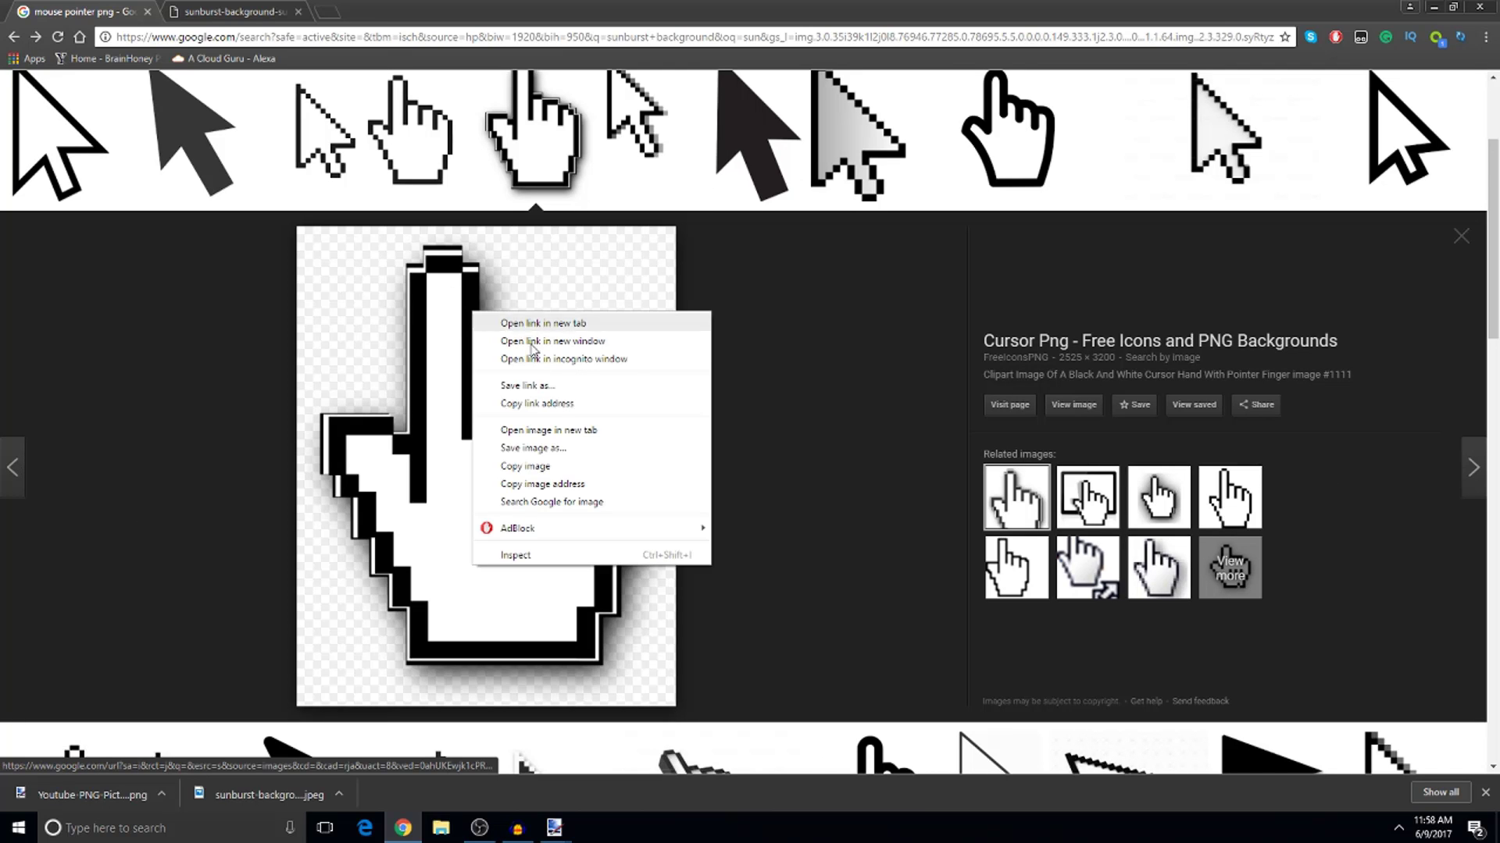
pyautogui.click(560, 459)
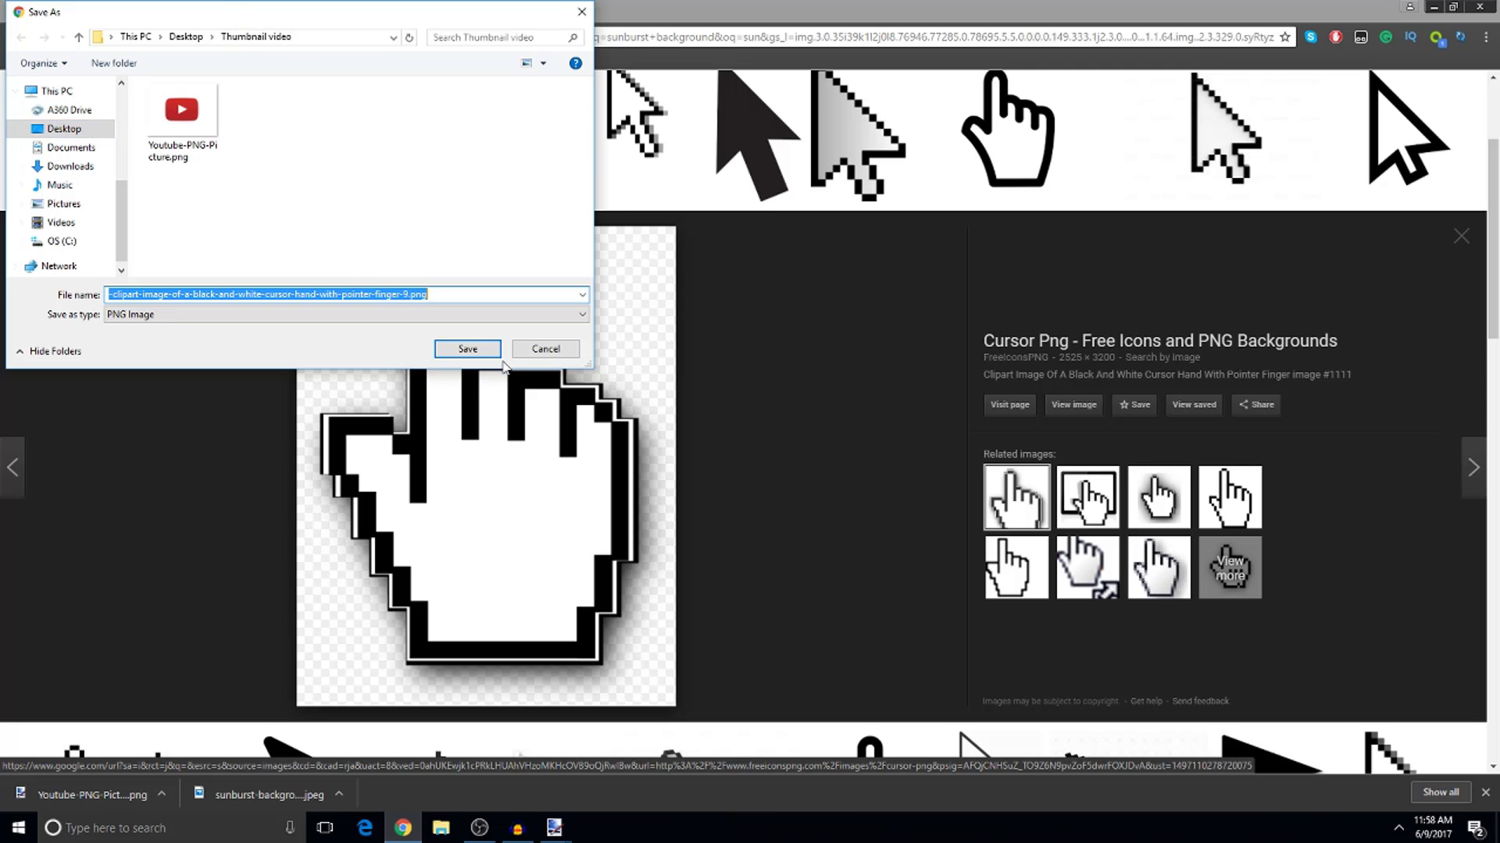
pyautogui.click(64, 128)
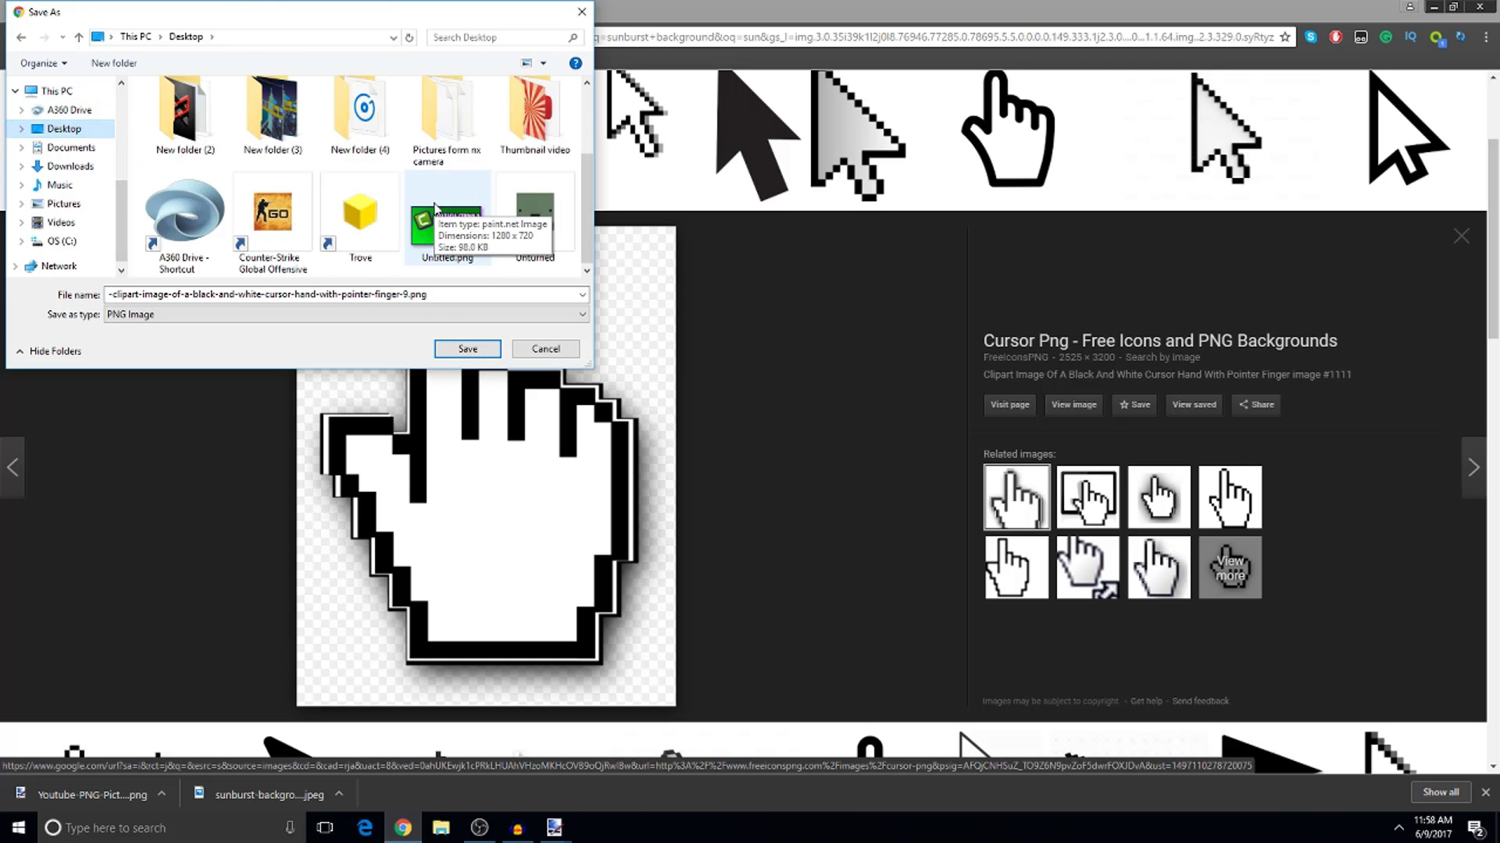
pyautogui.scroll(1, 435, 205)
pyautogui.doubleClick(535, 223)
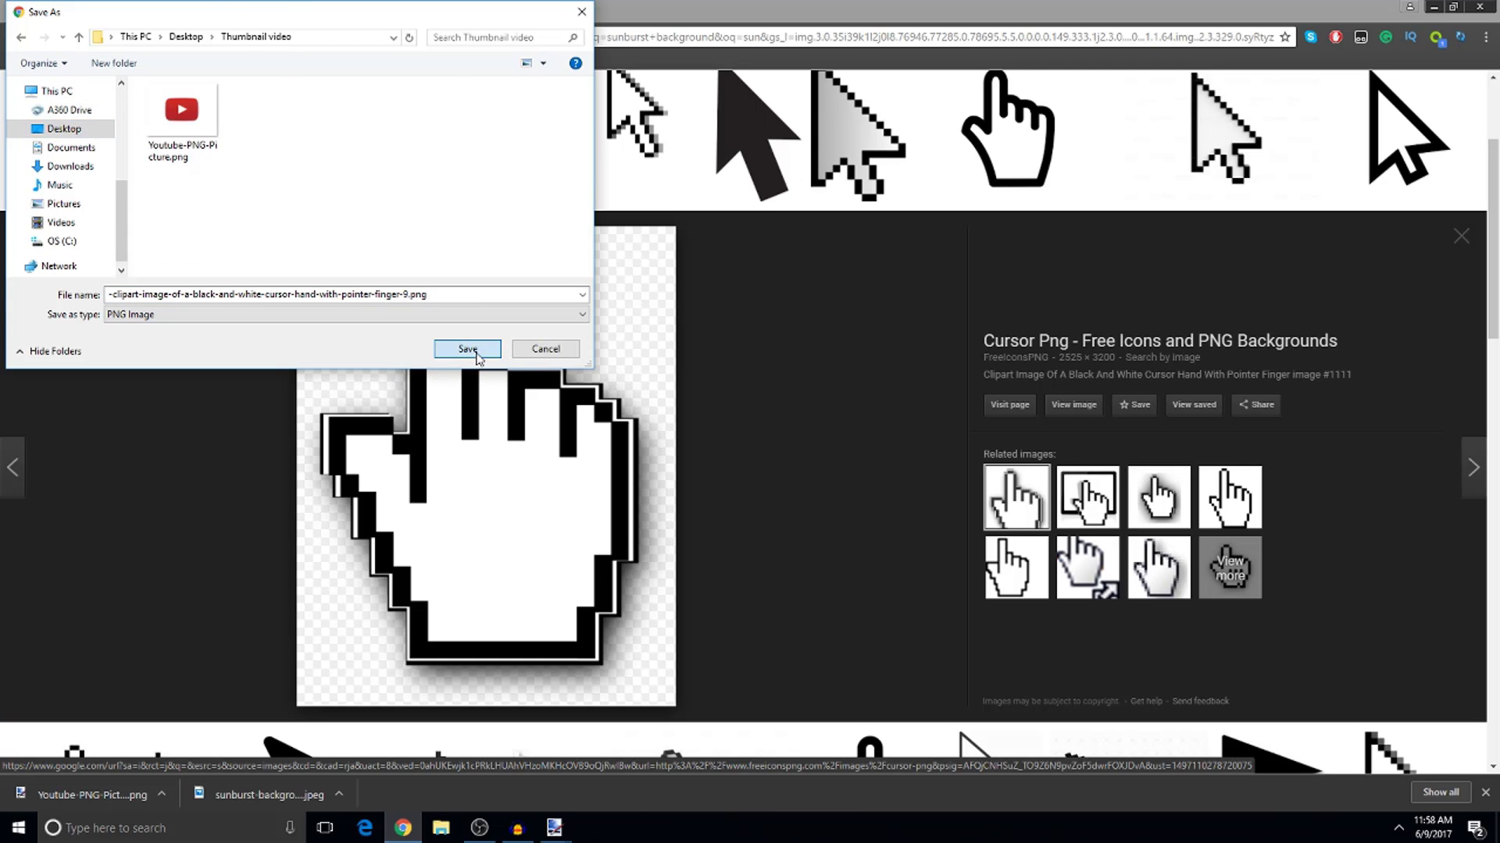
pyautogui.click(475, 351)
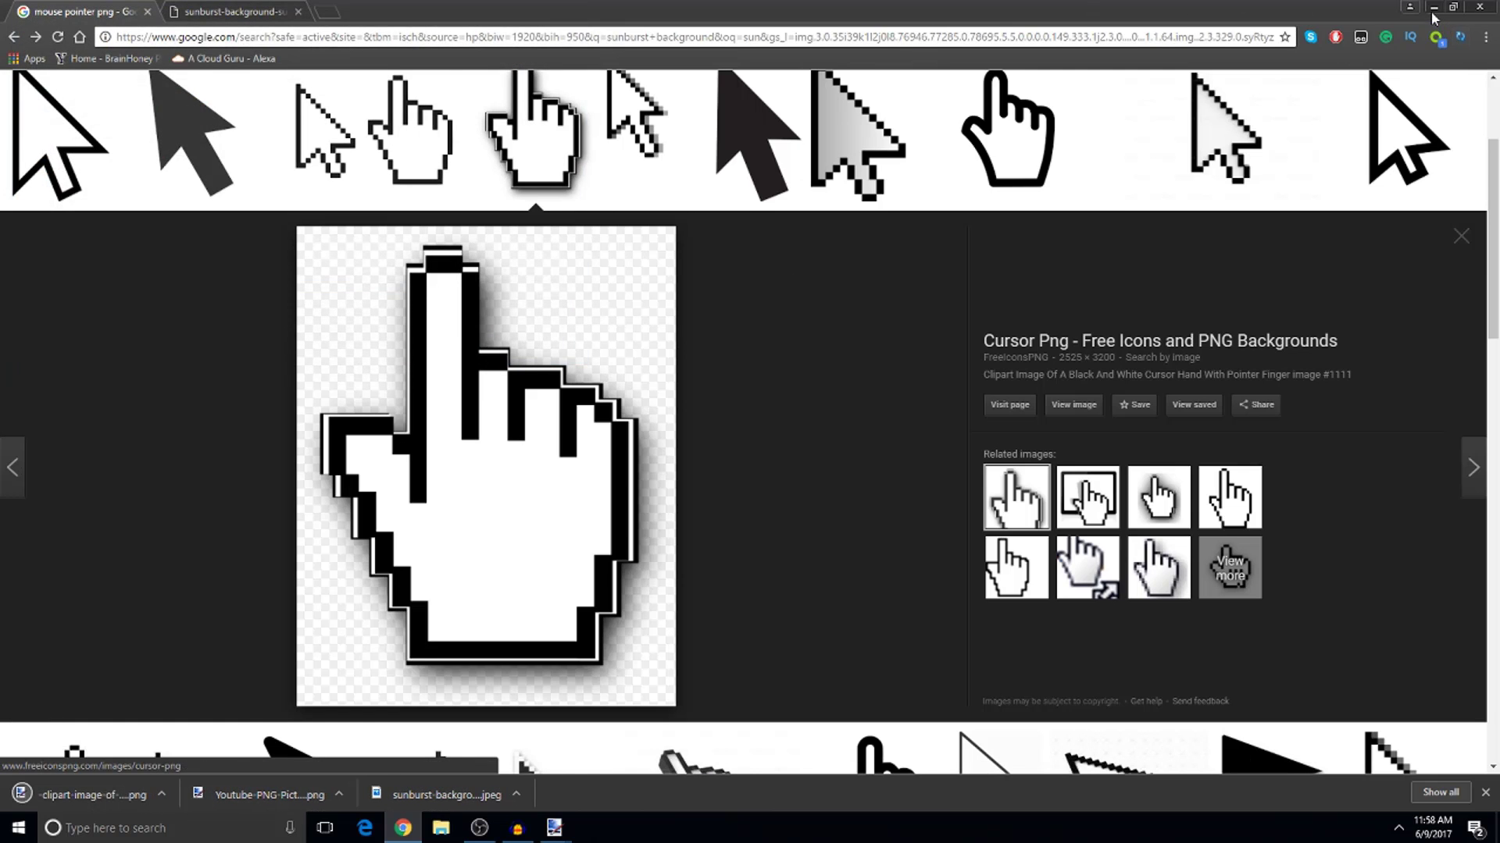
# Switch to paint.net and open the saved cursor-hand PNG from the Thumbnail video folder
pyautogui.click(1434, 9)
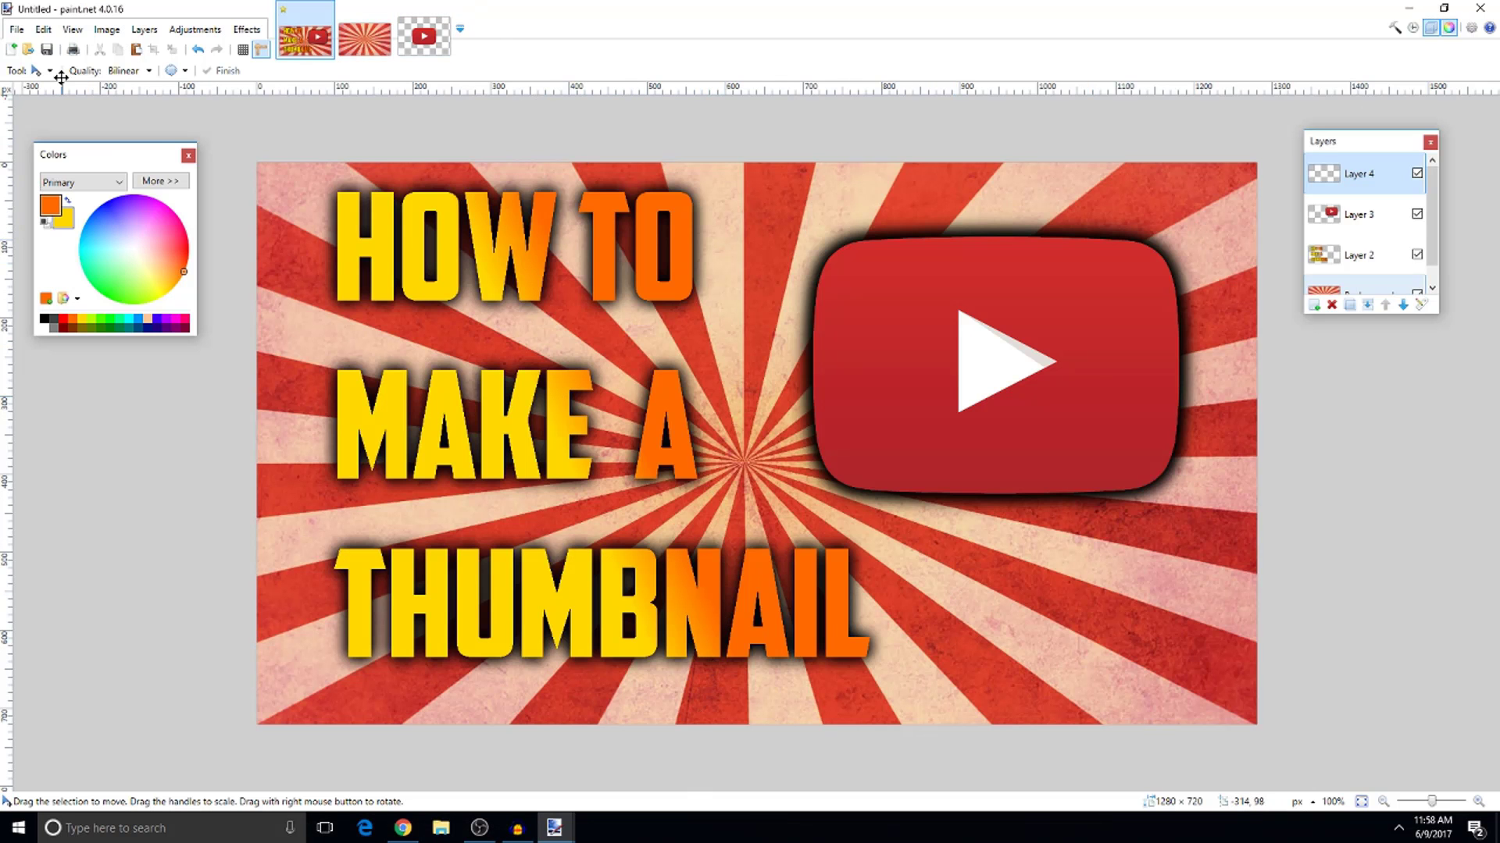
pyautogui.click(10, 30)
pyautogui.click(31, 67)
pyautogui.click(180, 133)
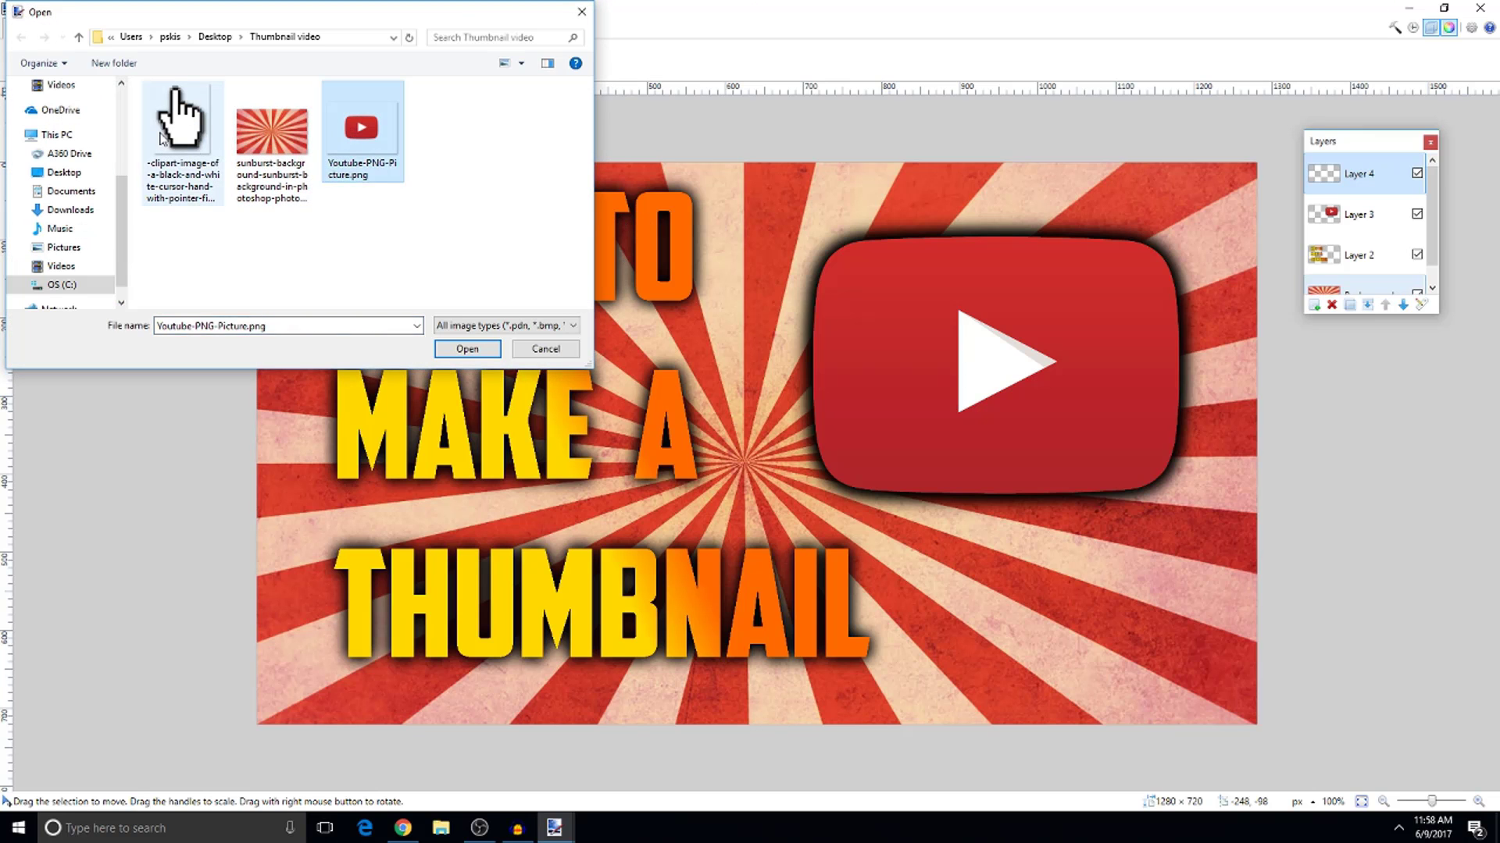
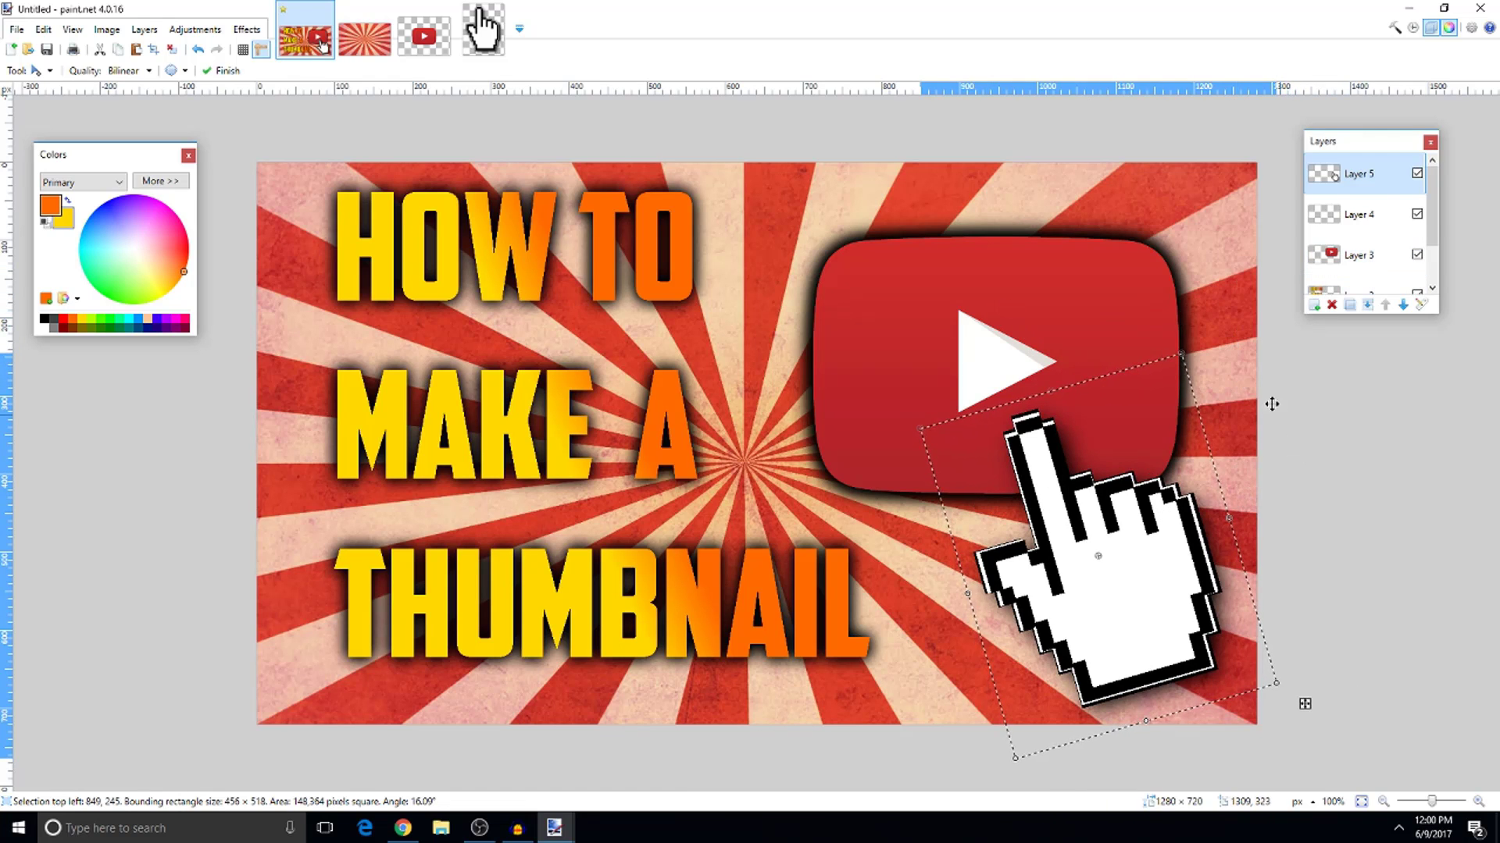
# Deselect the placed hand pointer and apply a Bevel Object effect with depth 28 to its layer
pyautogui.hotkey('ctrl', 'd')
pyautogui.click(246, 30)
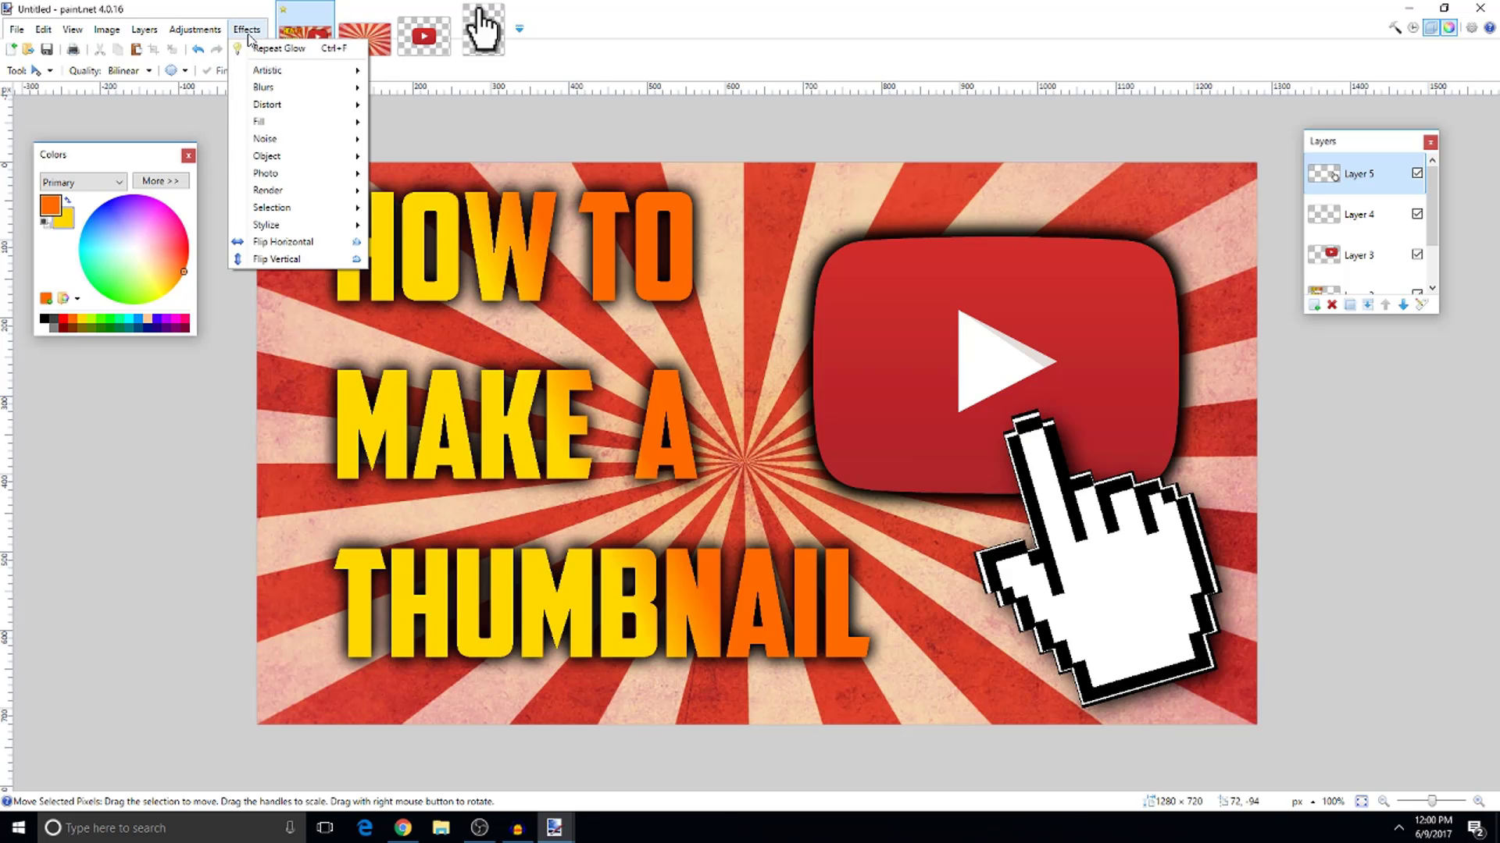
pyautogui.moveTo(315, 157)
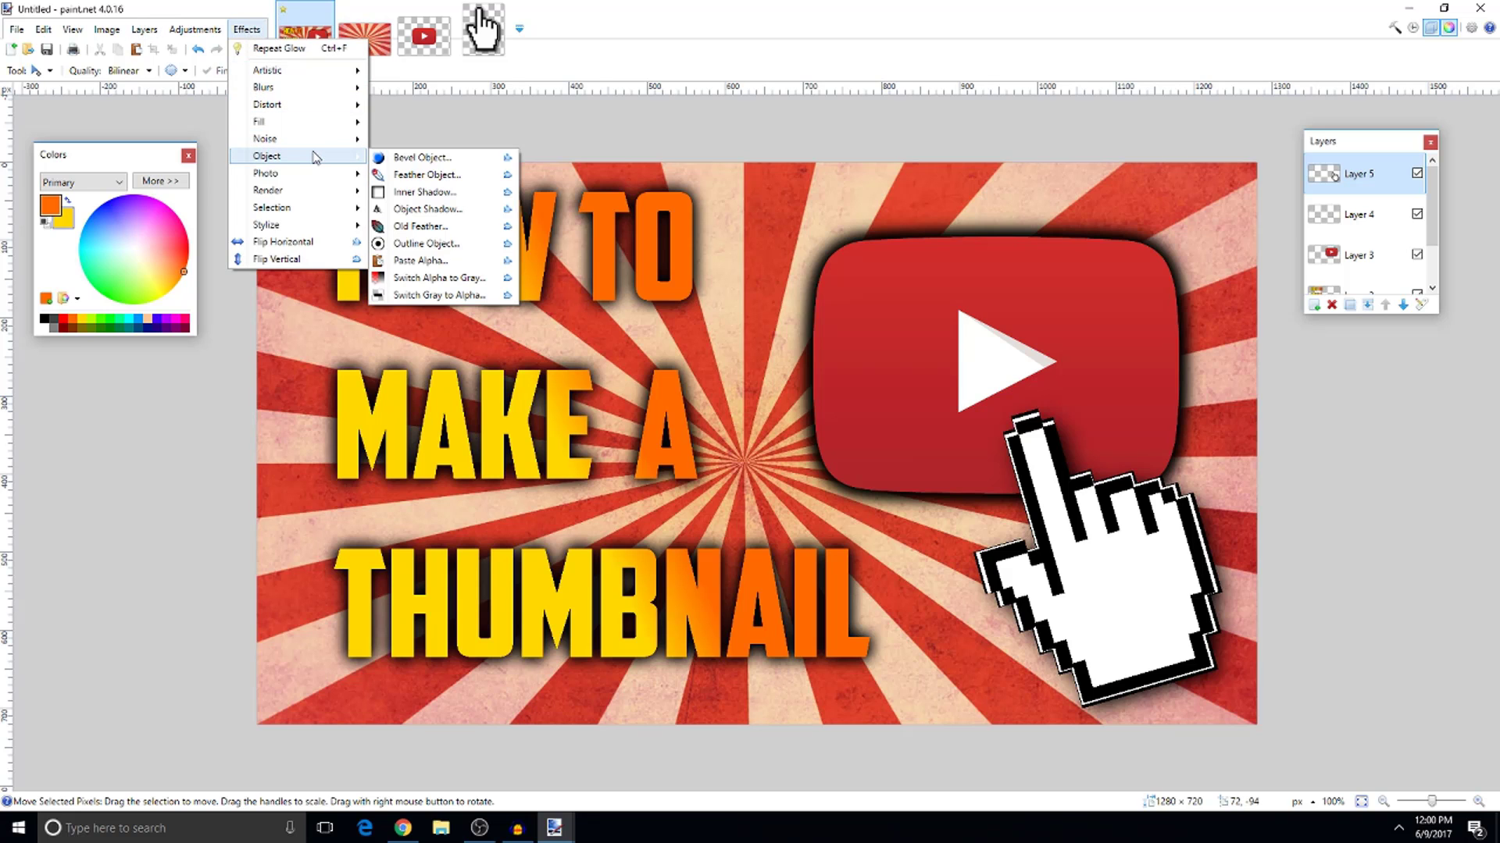
pyautogui.click(428, 158)
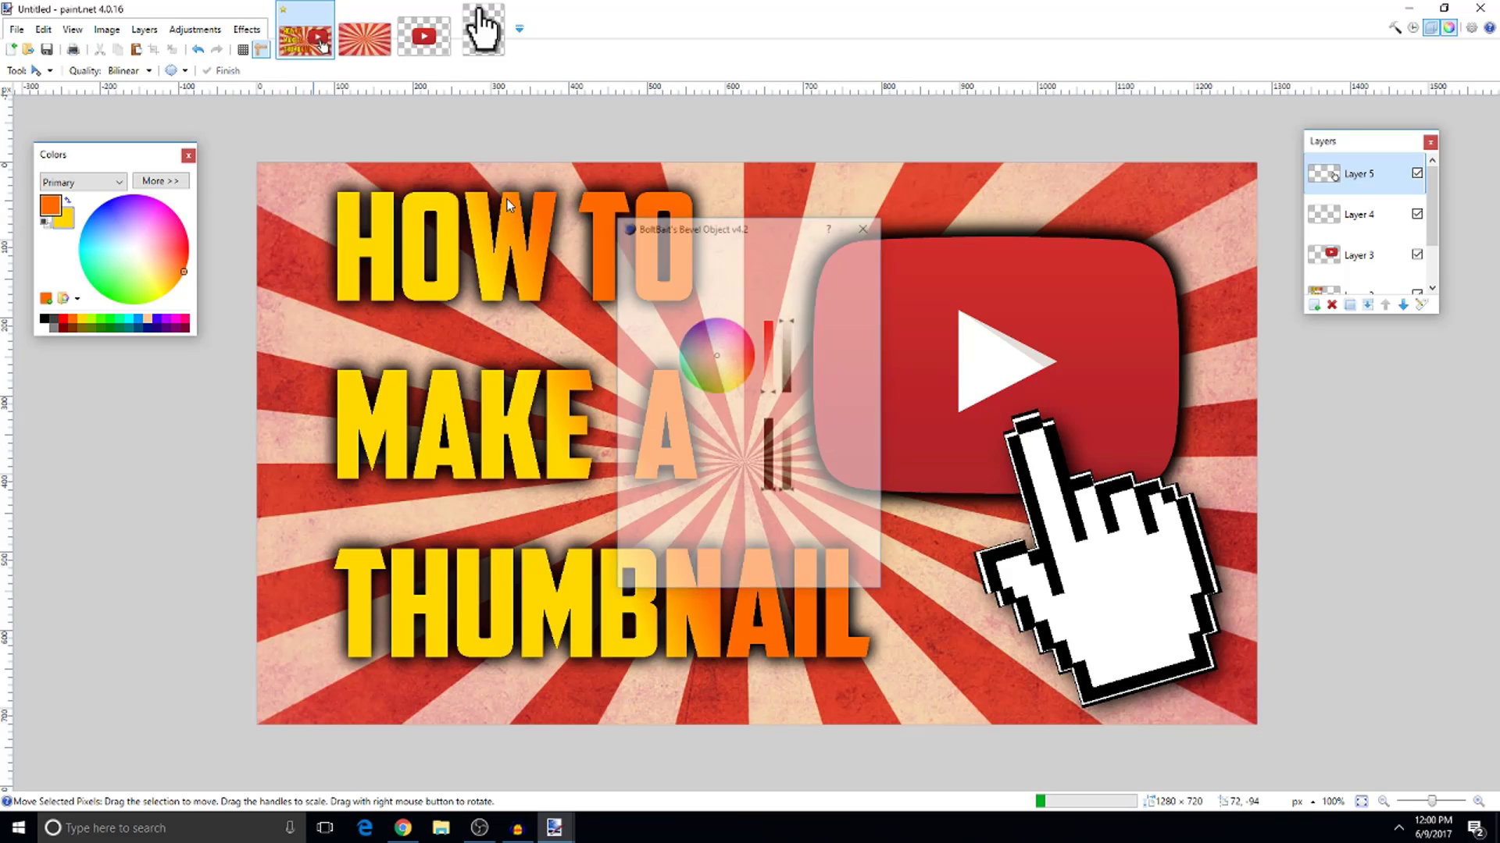
pyautogui.moveTo(662, 276); pyautogui.dragTo(720, 273)
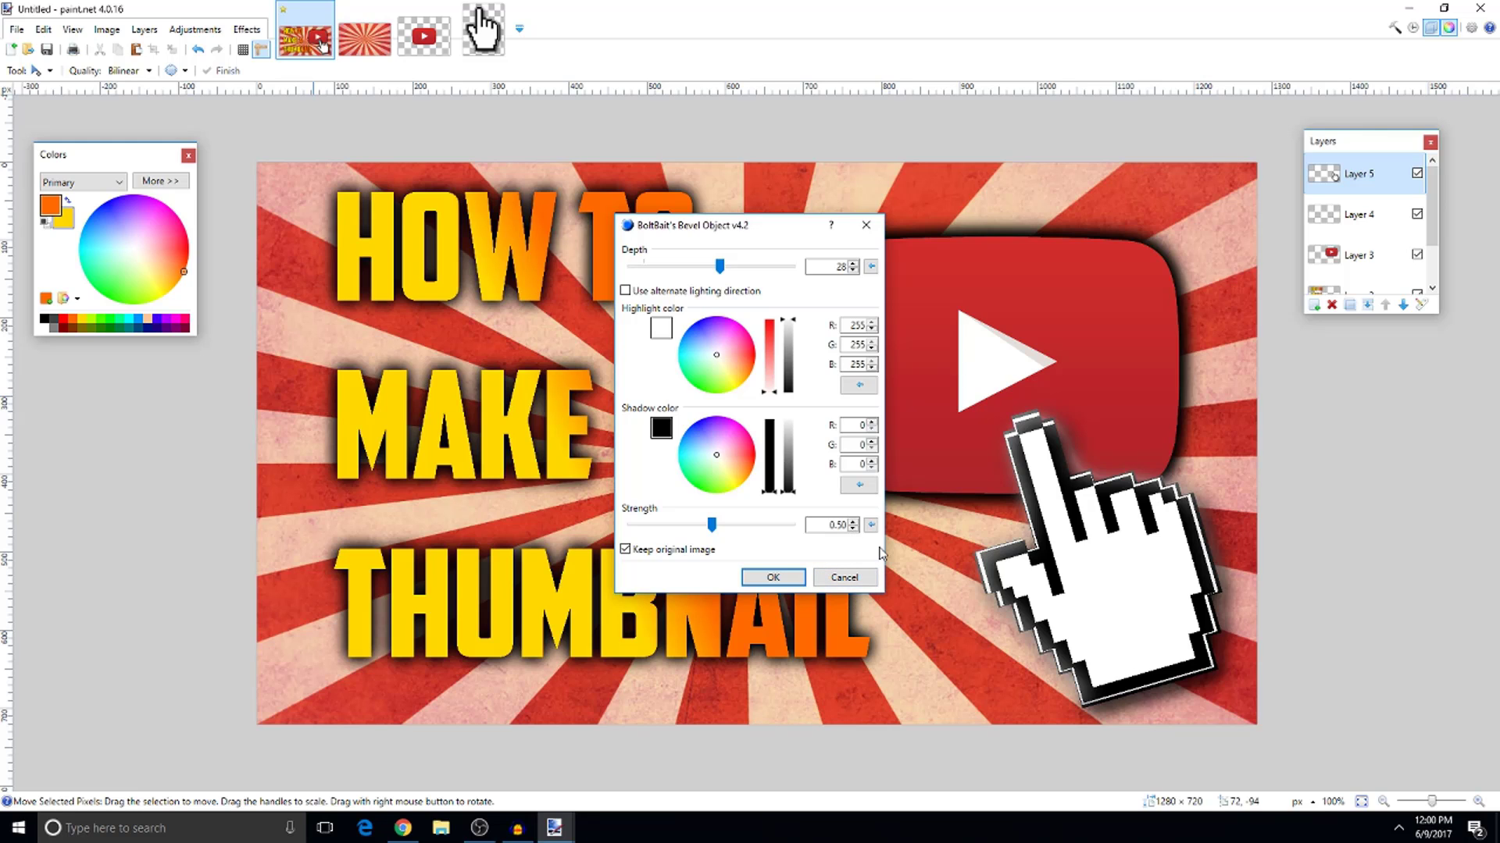
pyautogui.click(773, 577)
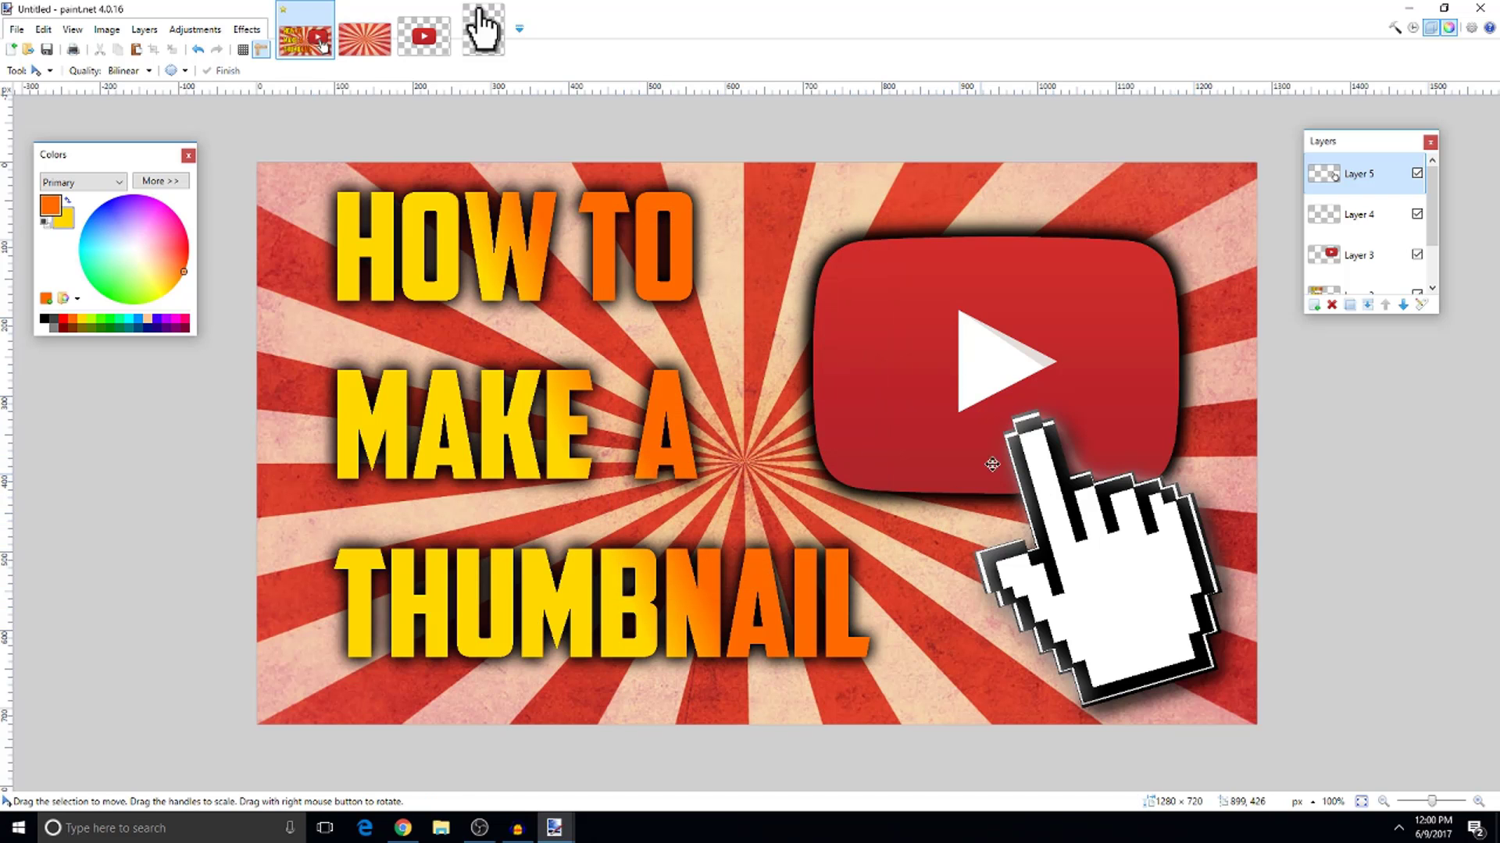
# Try a red Outline Object effect on the hand pointer's layer with outline radius 1 and strength 3
pyautogui.click(246, 30)
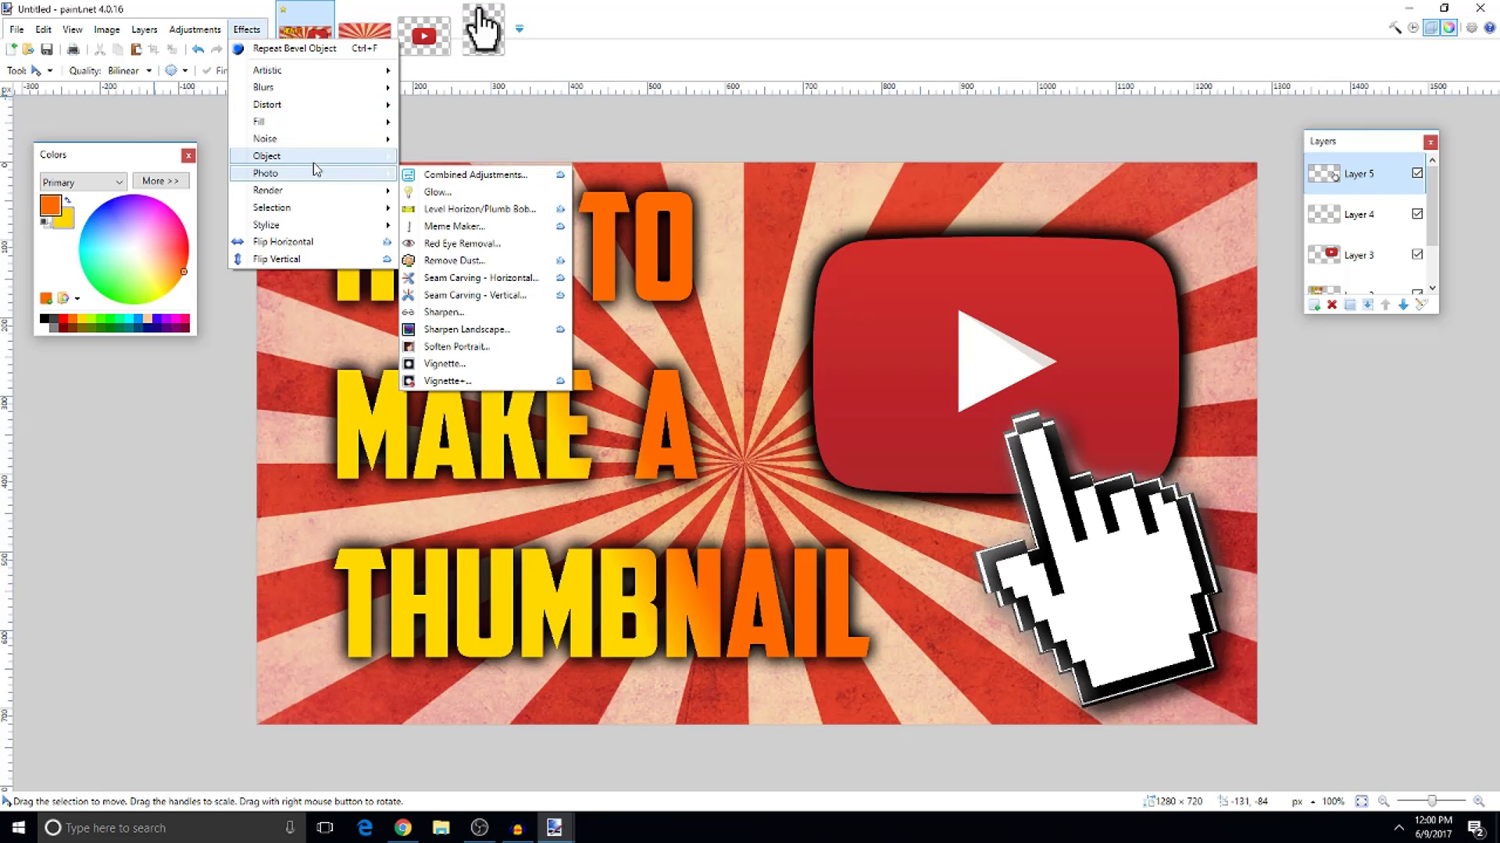
pyautogui.moveTo(321, 141)
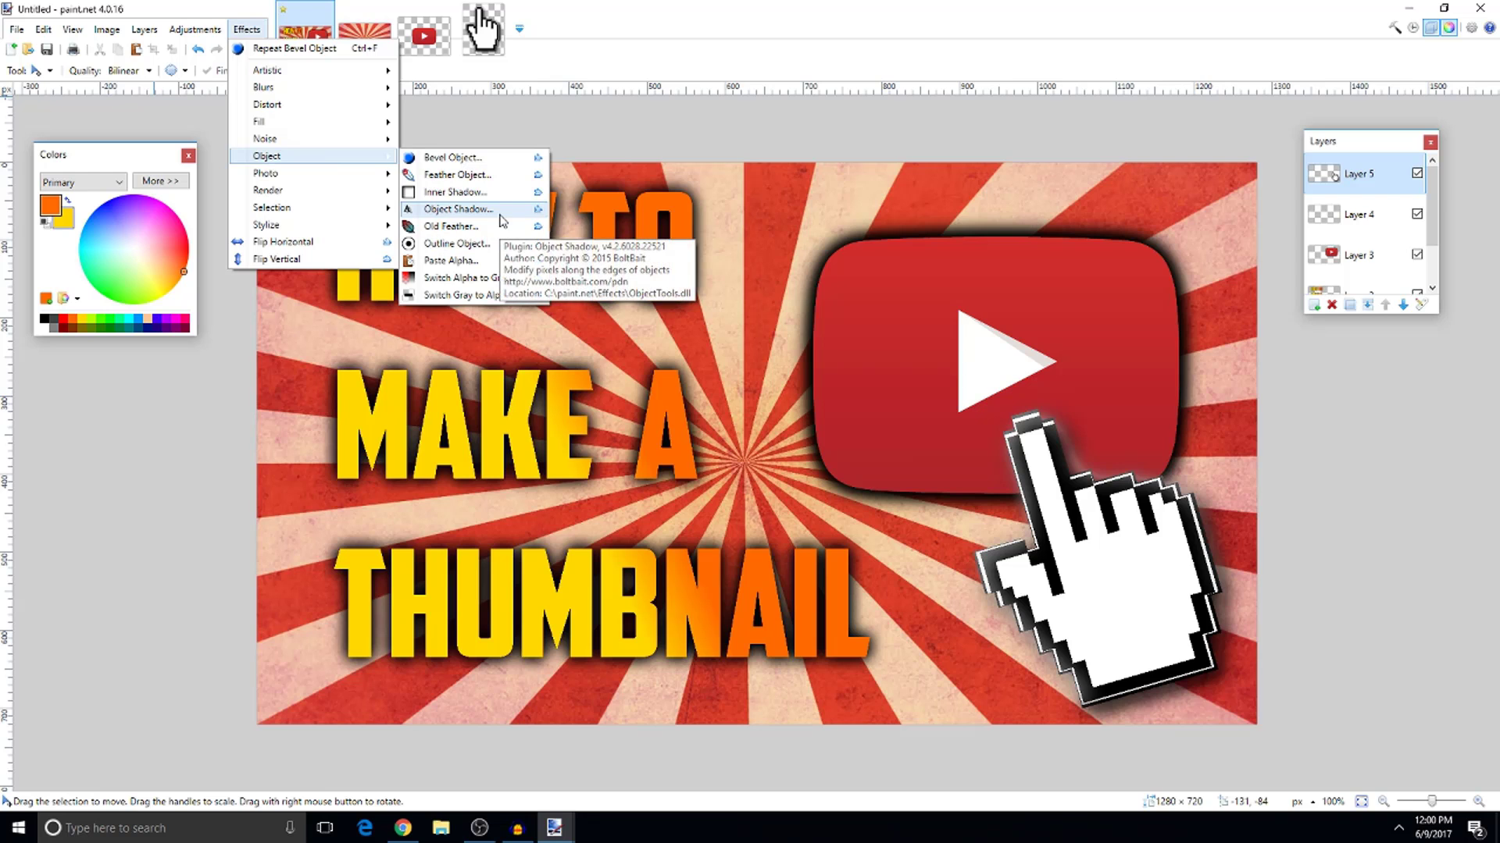
pyautogui.click(485, 244)
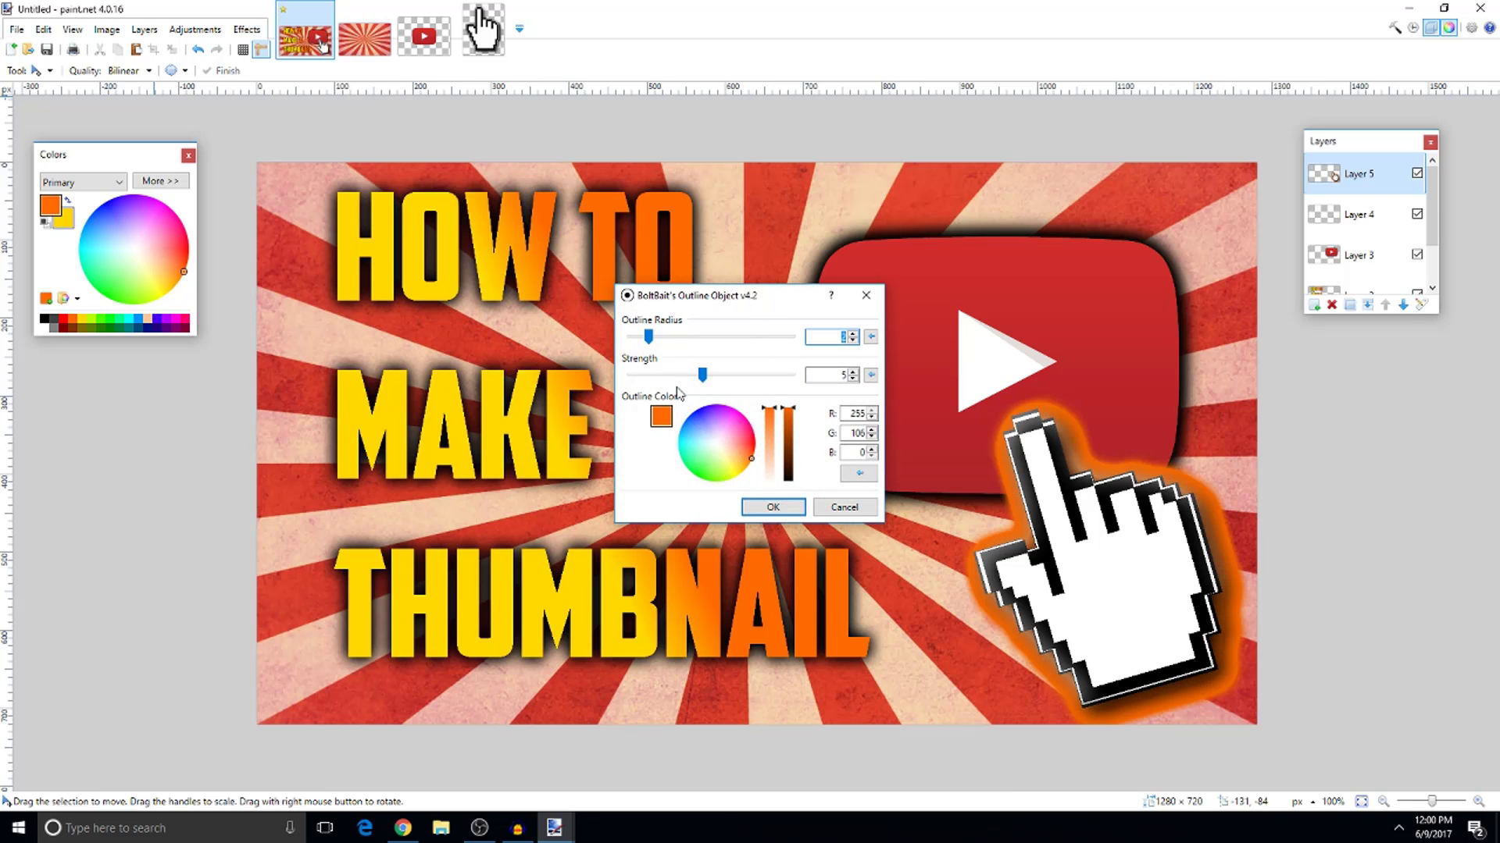
pyautogui.moveTo(708, 451); pyautogui.dragTo(753, 446)
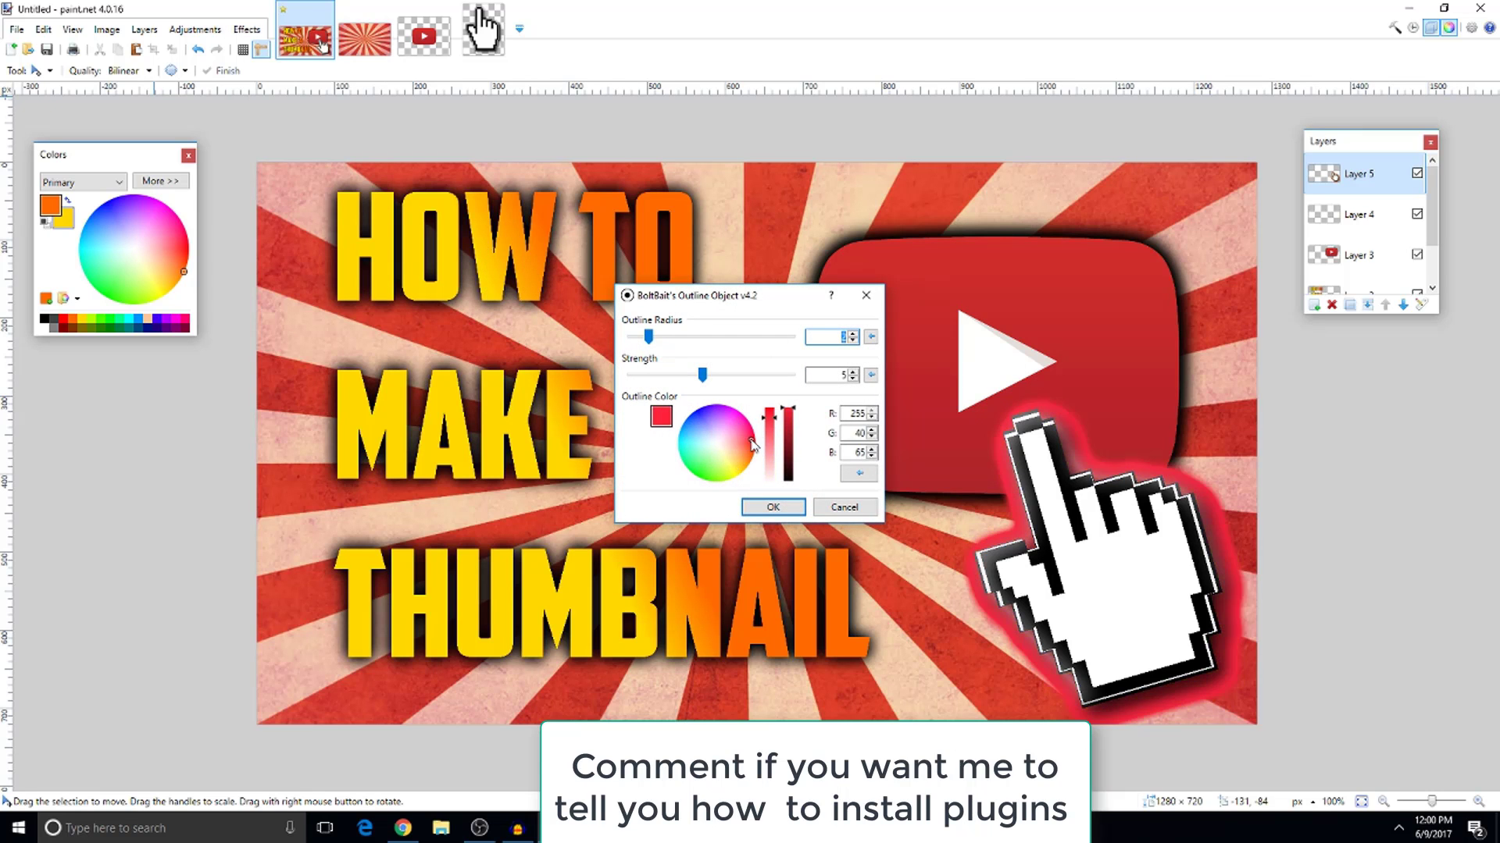
pyautogui.moveTo(687, 383); pyautogui.dragTo(621, 380)
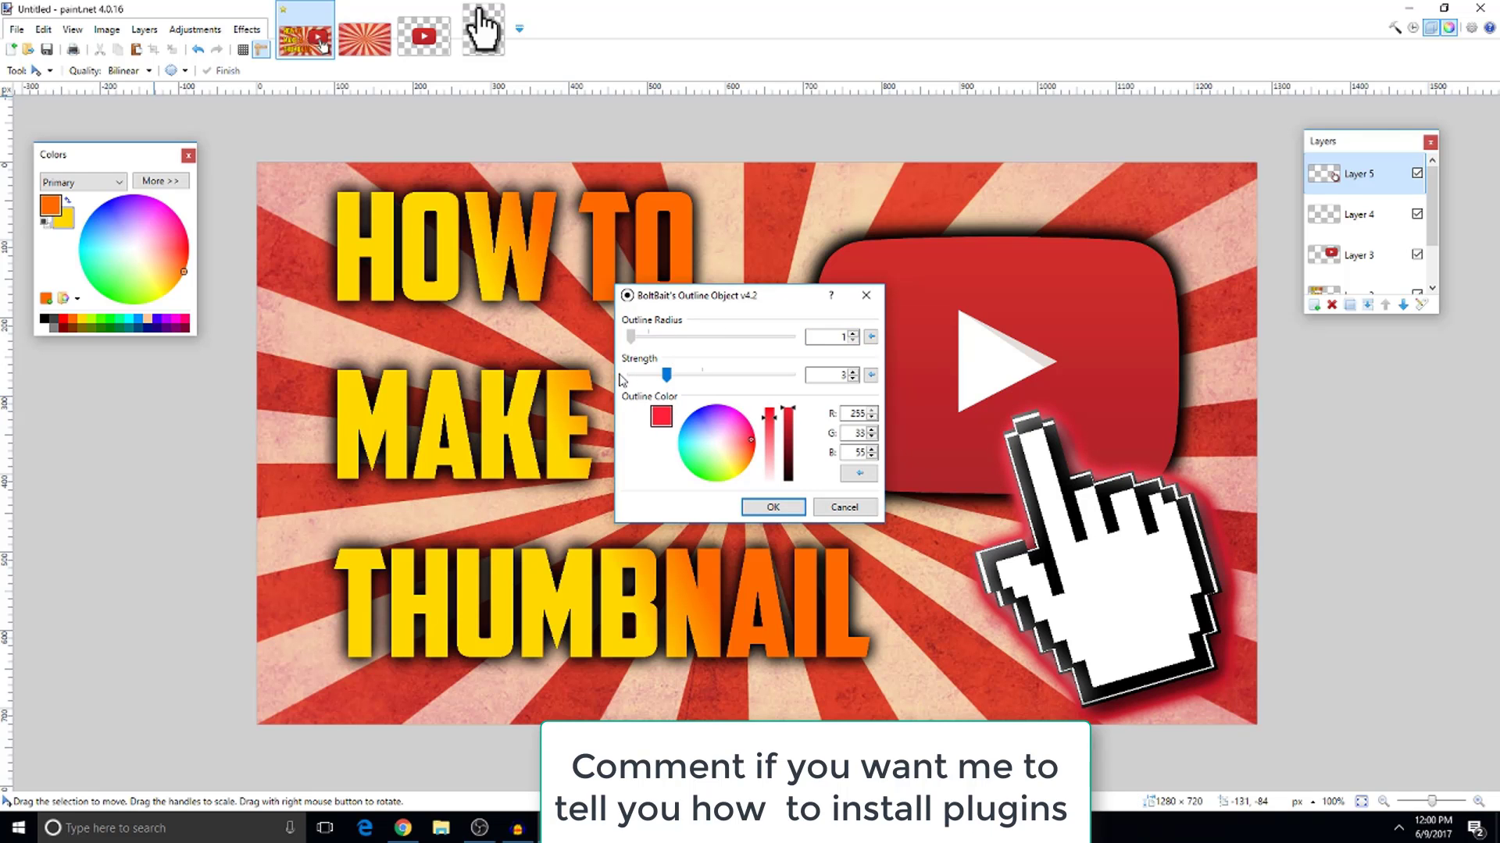
pyautogui.click(772, 507)
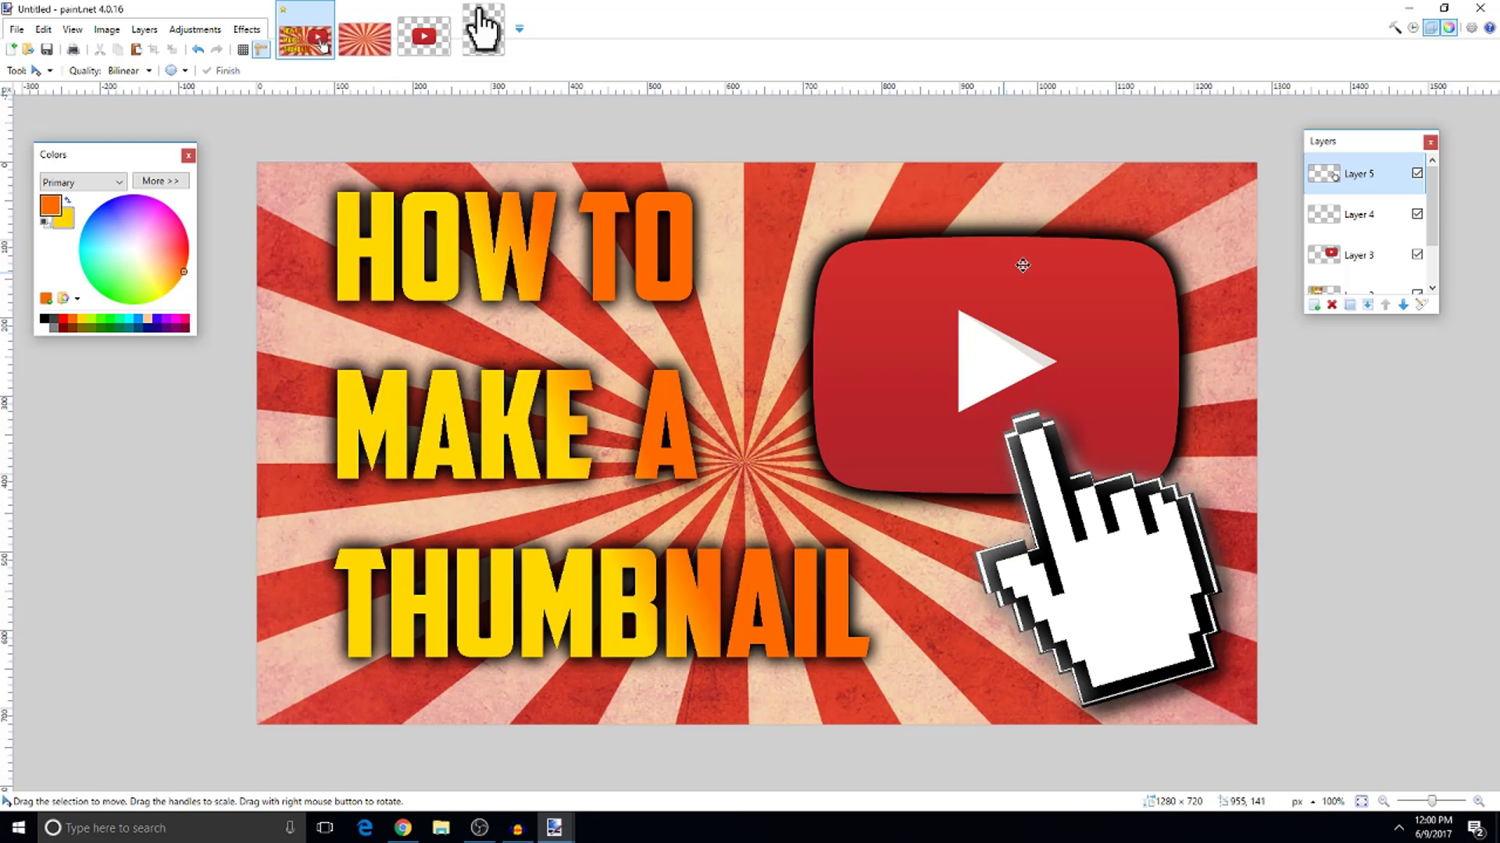
# Add a new empty layer above the hand pointer and choose the Shapes tool with the Rectangle shape
pyautogui.click(1317, 304)
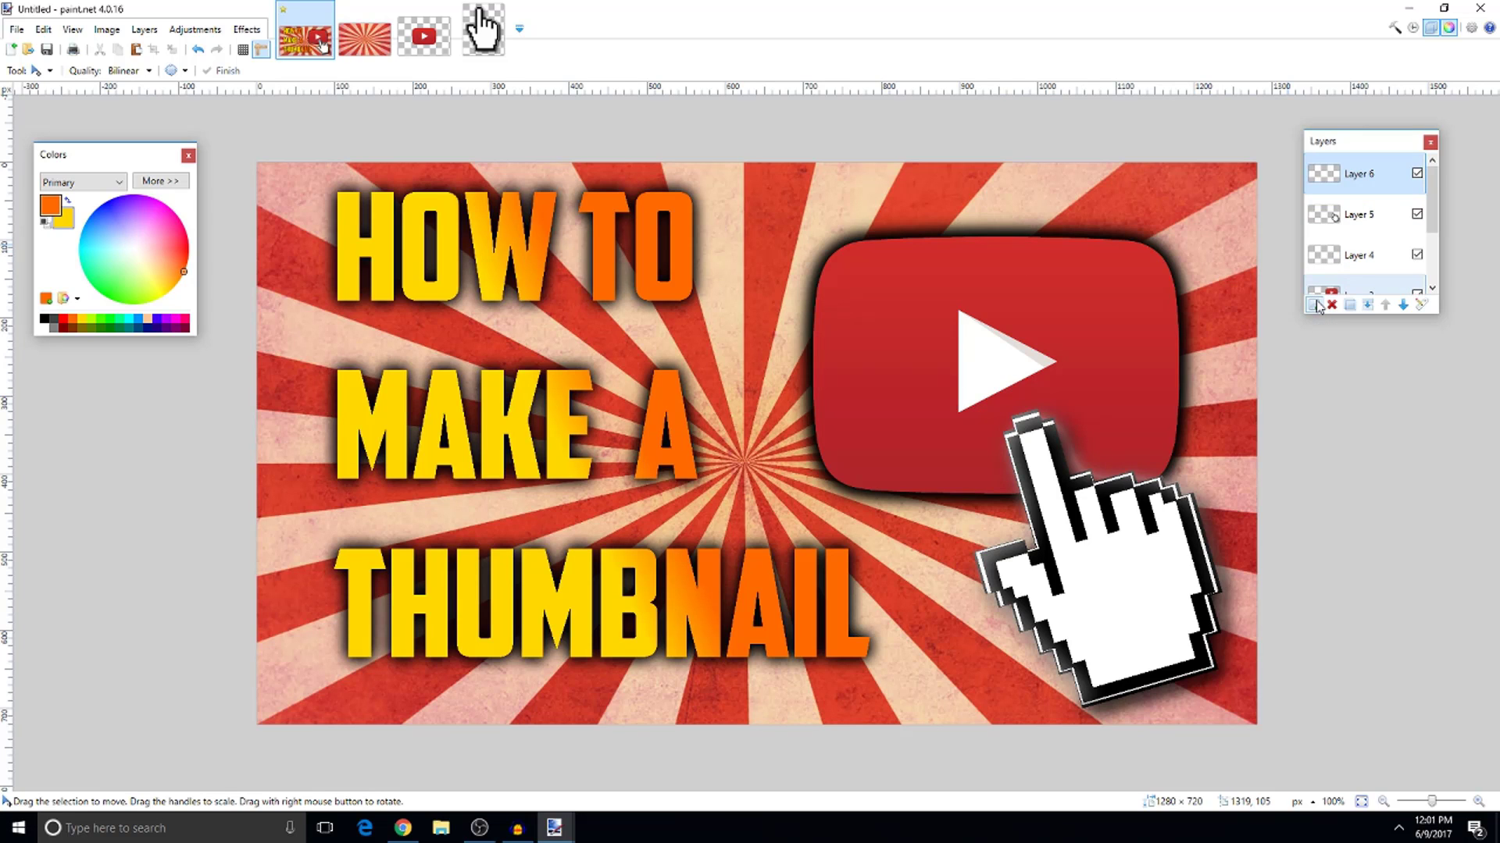
pyautogui.click(37, 76)
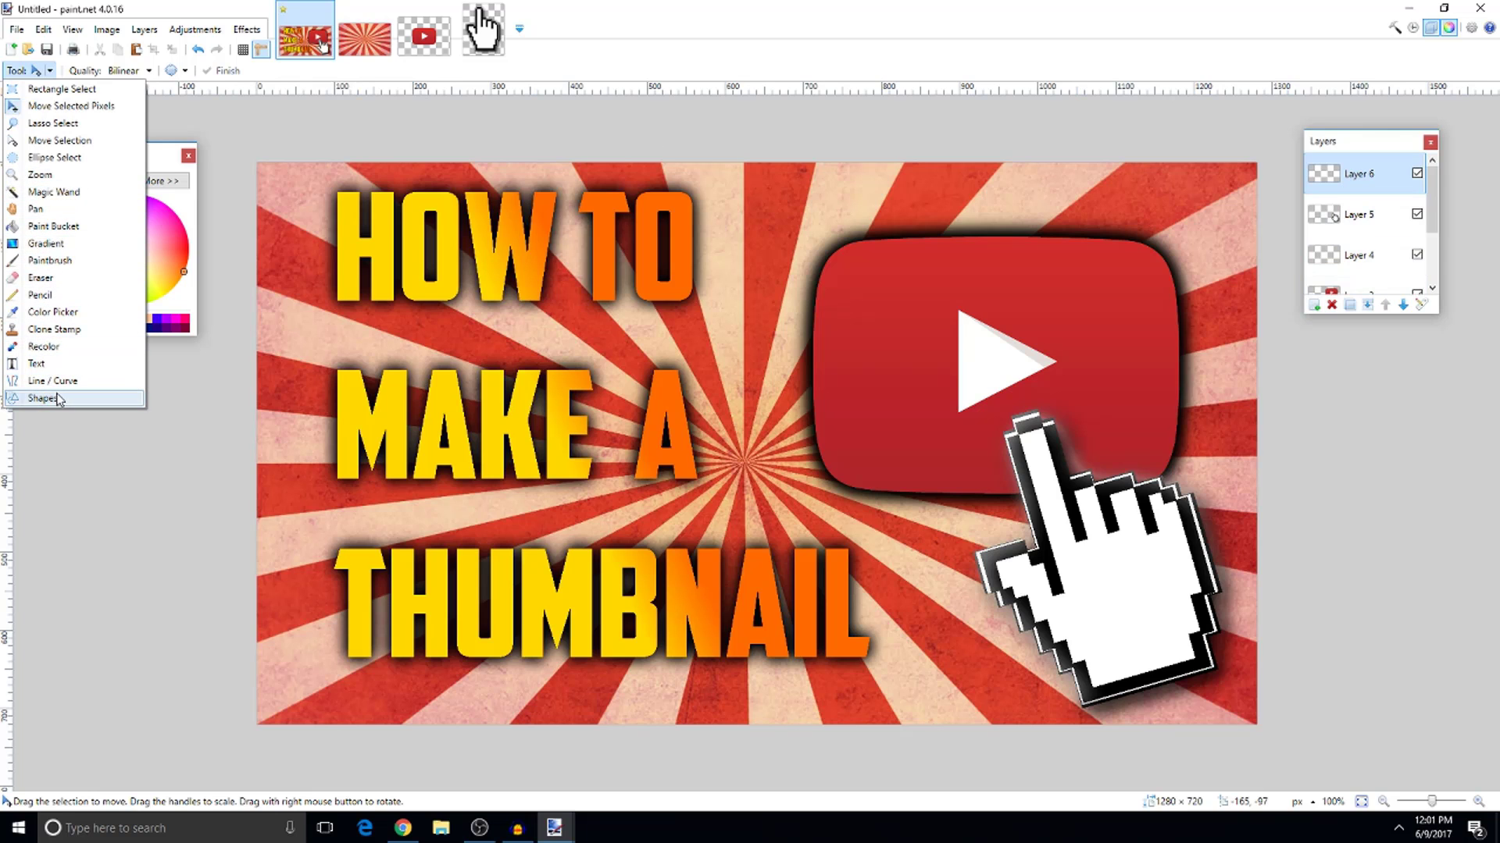
pyautogui.click(97, 400)
pyautogui.click(102, 70)
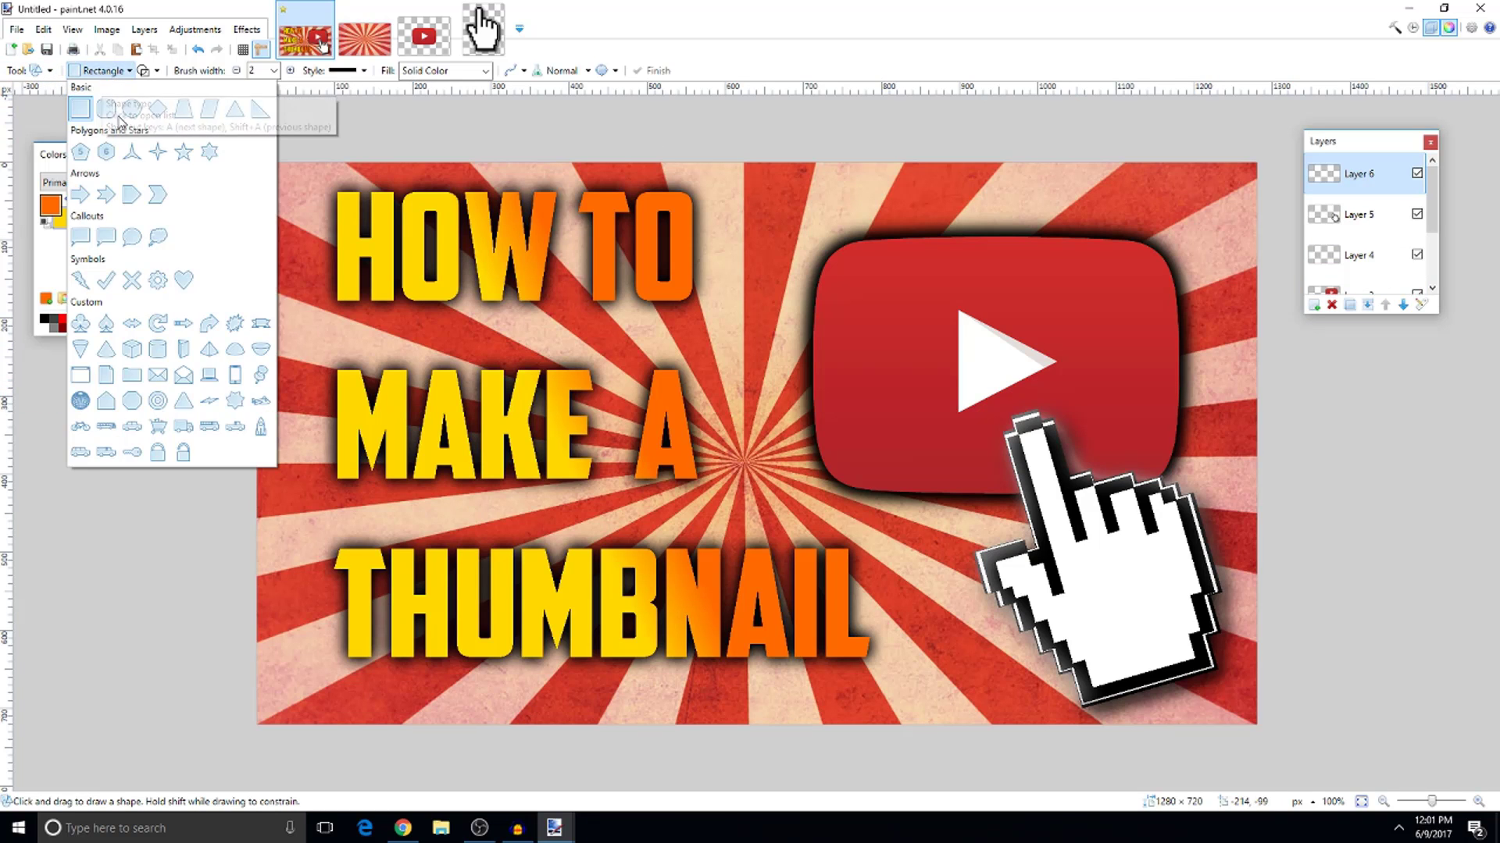
pyautogui.click(107, 75)
pyautogui.click(108, 75)
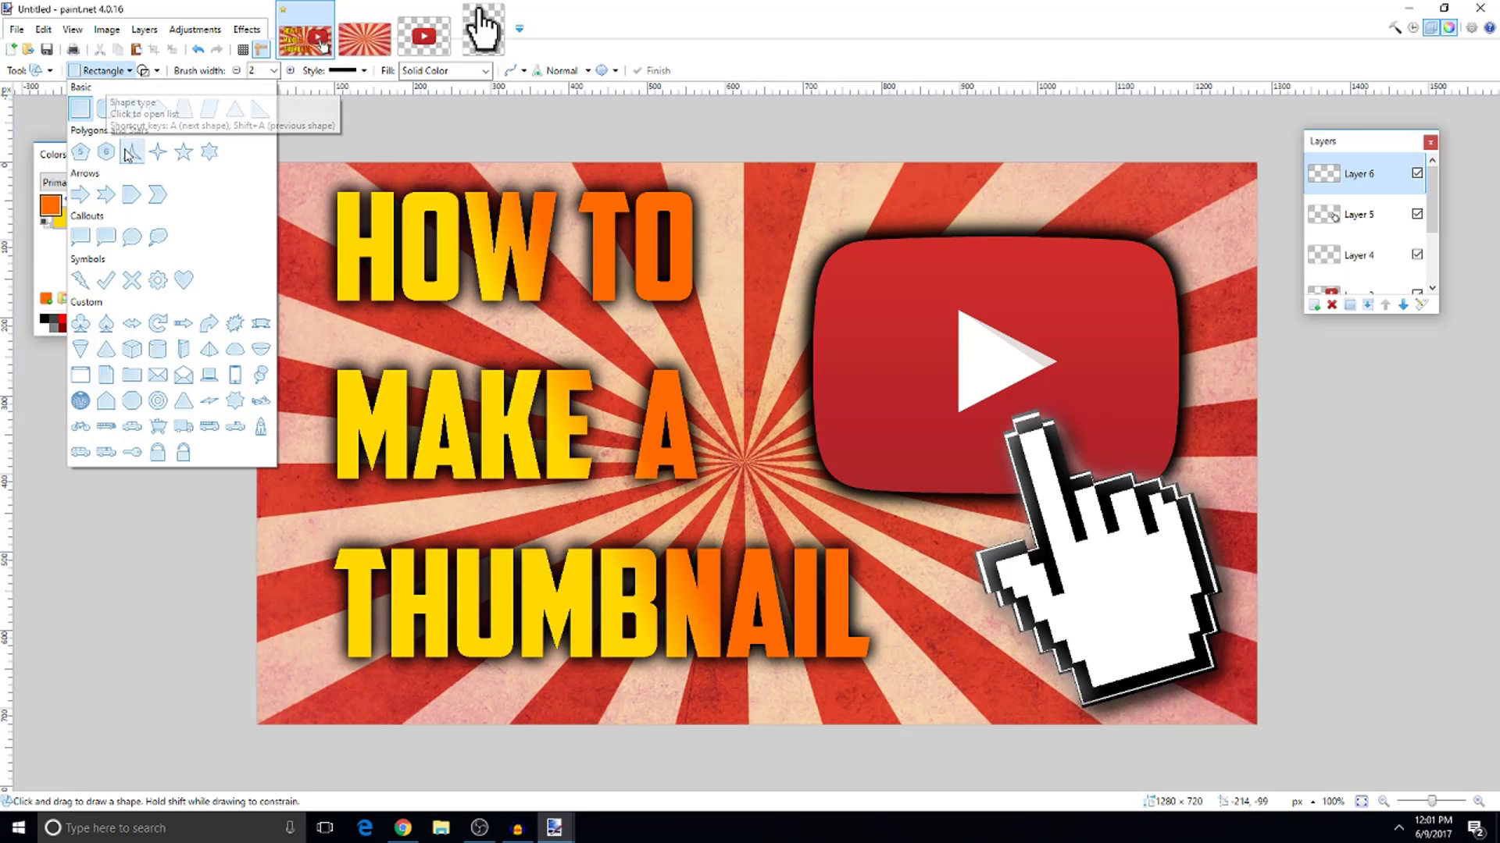
pyautogui.click(80, 109)
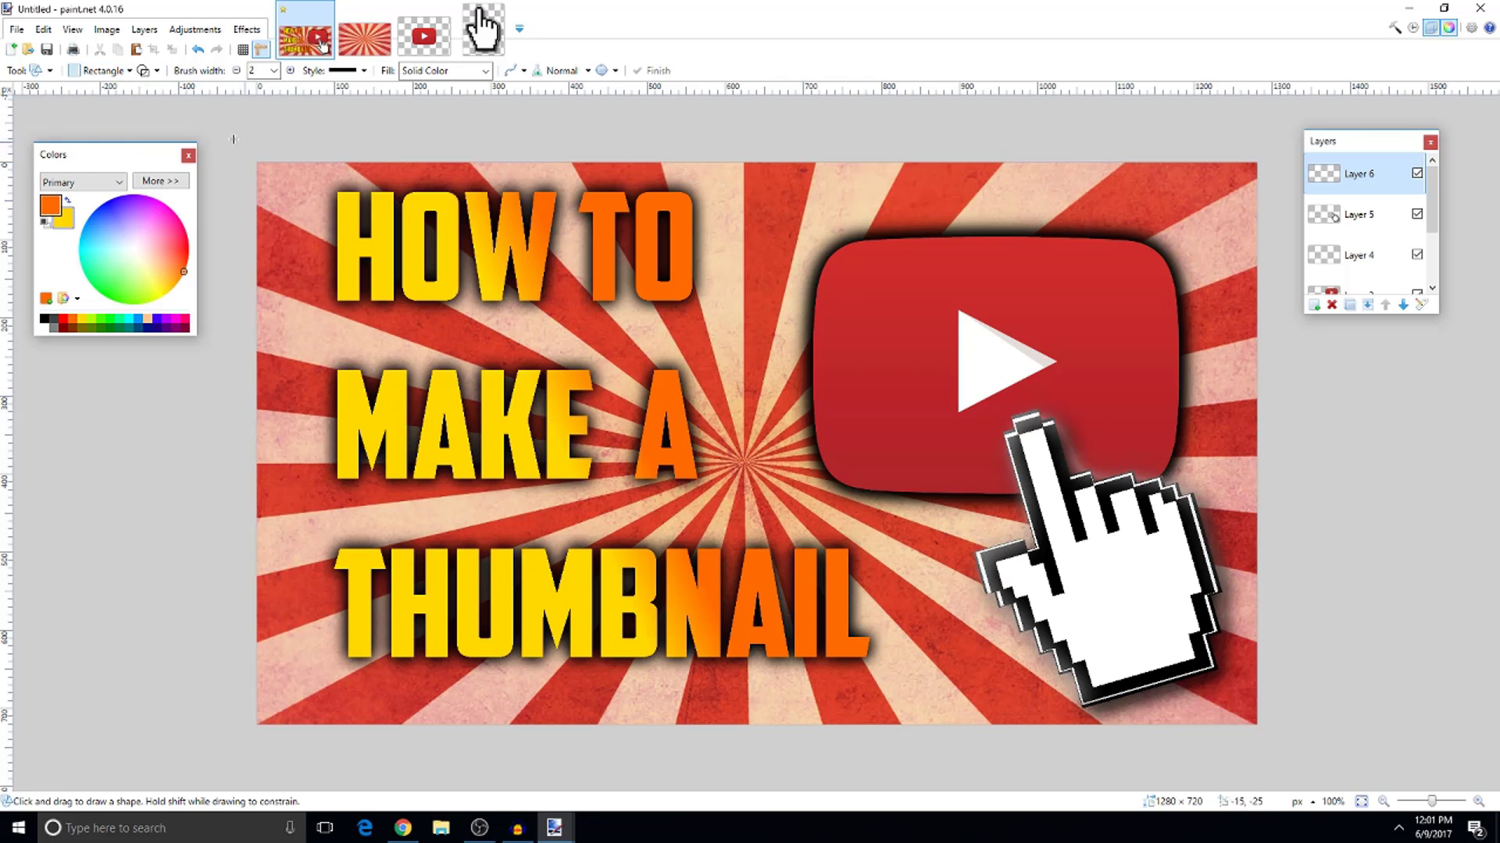
# Draw a grey rectangle outline on the new layer, starting at the canvas's upper-left corner and stretched to about 1279 × 717 pixels
pyautogui.moveTo(257, 163)
pyautogui.mouseDown()
pyautogui.moveTo(343, 217)
pyautogui.moveTo(390, 278)
pyautogui.moveTo(367, 289)
pyautogui.moveTo(284, 186)
pyautogui.mouseUp()
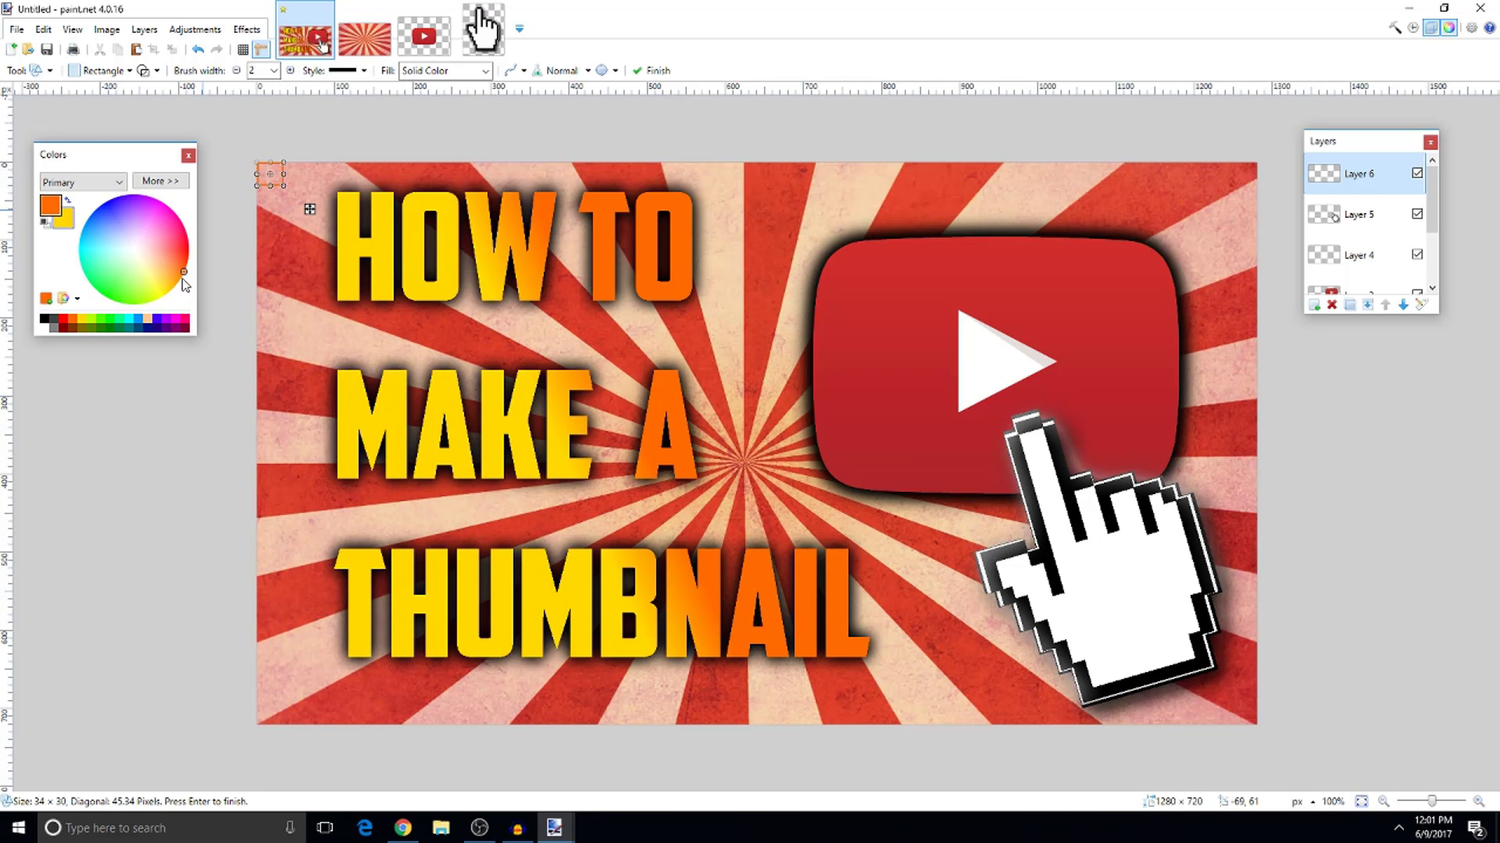
pyautogui.moveTo(191, 270)
pyautogui.mouseDown()
pyautogui.moveTo(201, 291)
pyautogui.moveTo(145, 293)
pyautogui.moveTo(212, 257)
pyautogui.moveTo(125, 269)
pyautogui.moveTo(98, 290)
pyautogui.mouseUp()
pyautogui.click(45, 328)
pyautogui.click(54, 329)
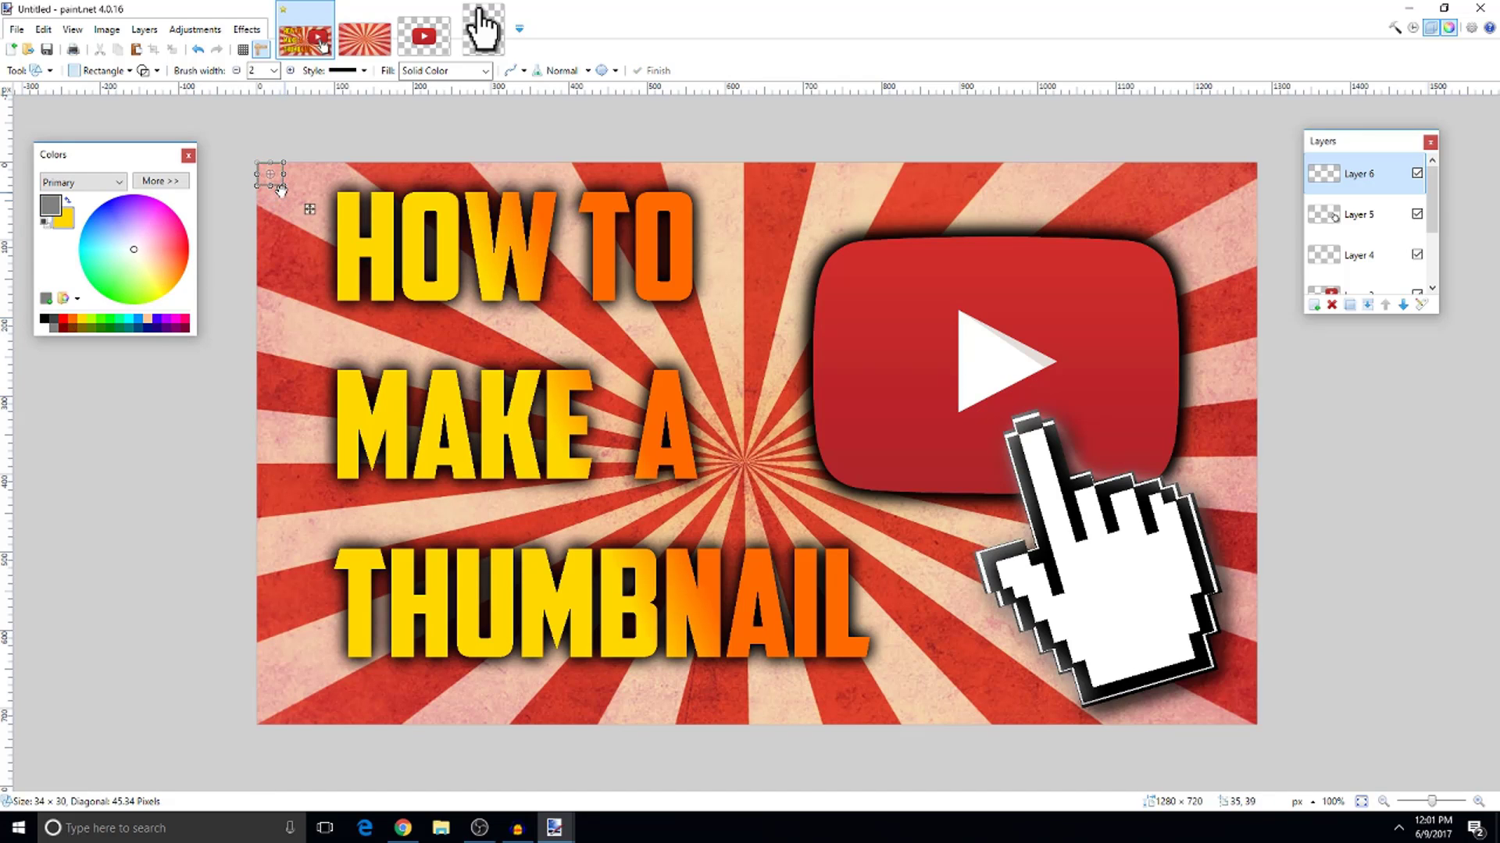
pyautogui.moveTo(282, 190)
pyautogui.mouseDown()
pyautogui.moveTo(430, 375)
pyautogui.moveTo(998, 545)
pyautogui.moveTo(1039, 593)
pyautogui.moveTo(1256, 723)
pyautogui.mouseUp()
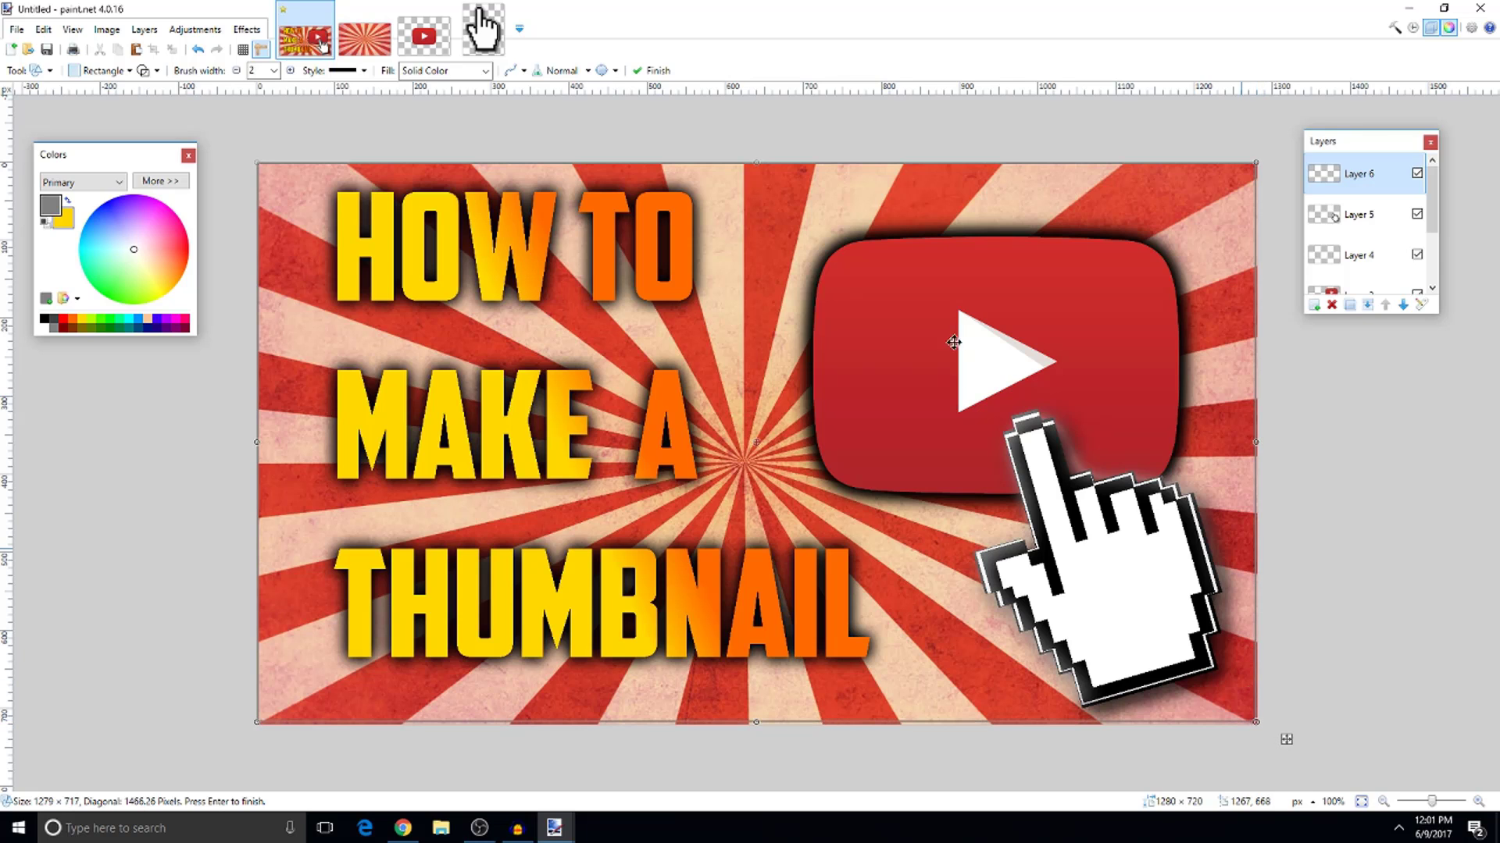
# Set the rectangle's brush width to 10 and stretch the frame to about 1285 × 721 pixels to meet the canvas edges
pyautogui.click(266, 71)
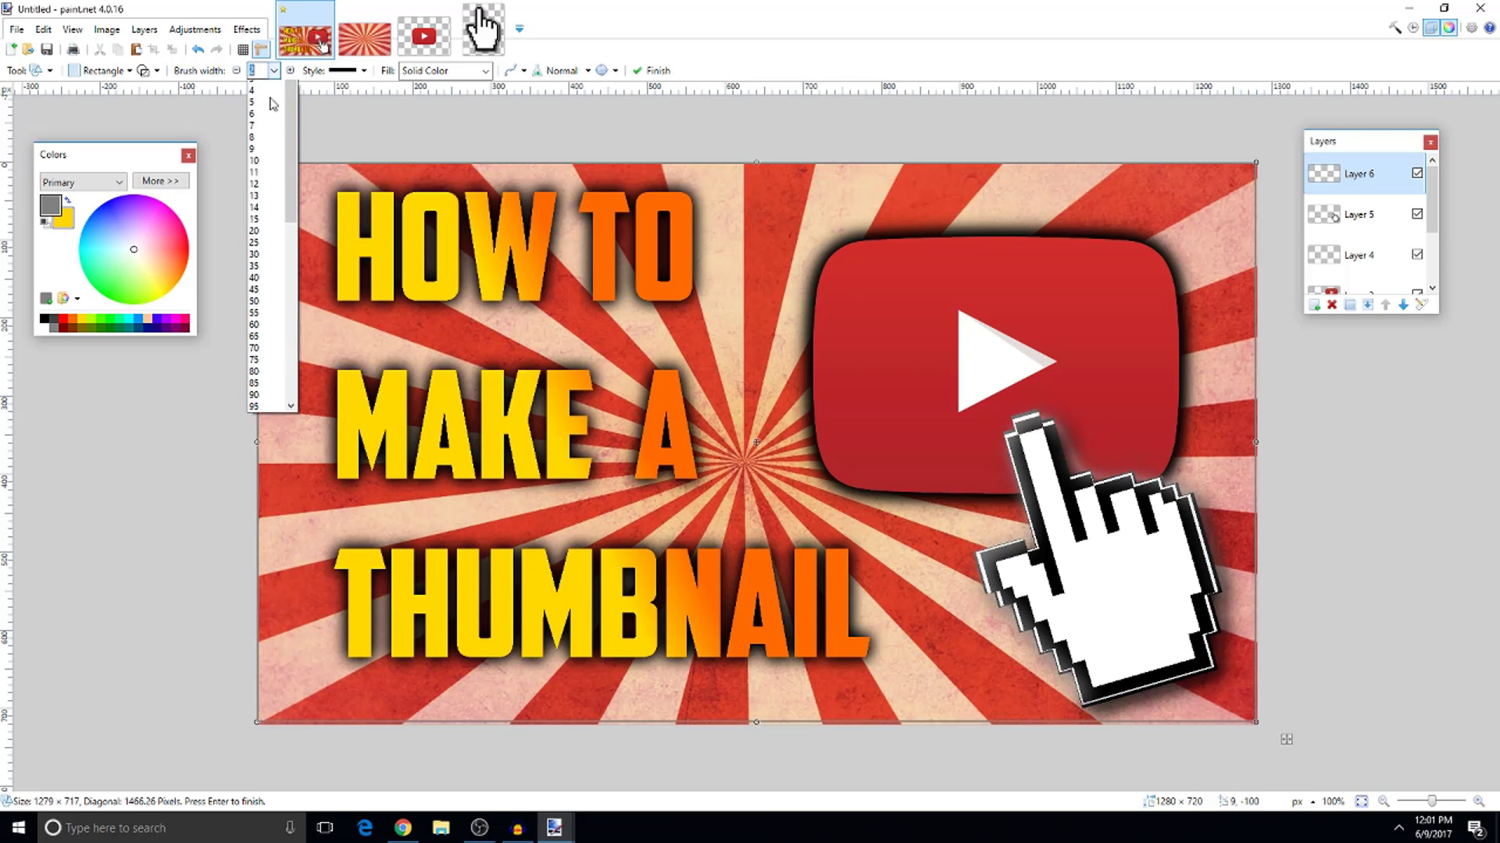
pyautogui.click(266, 181)
pyautogui.press('Return')
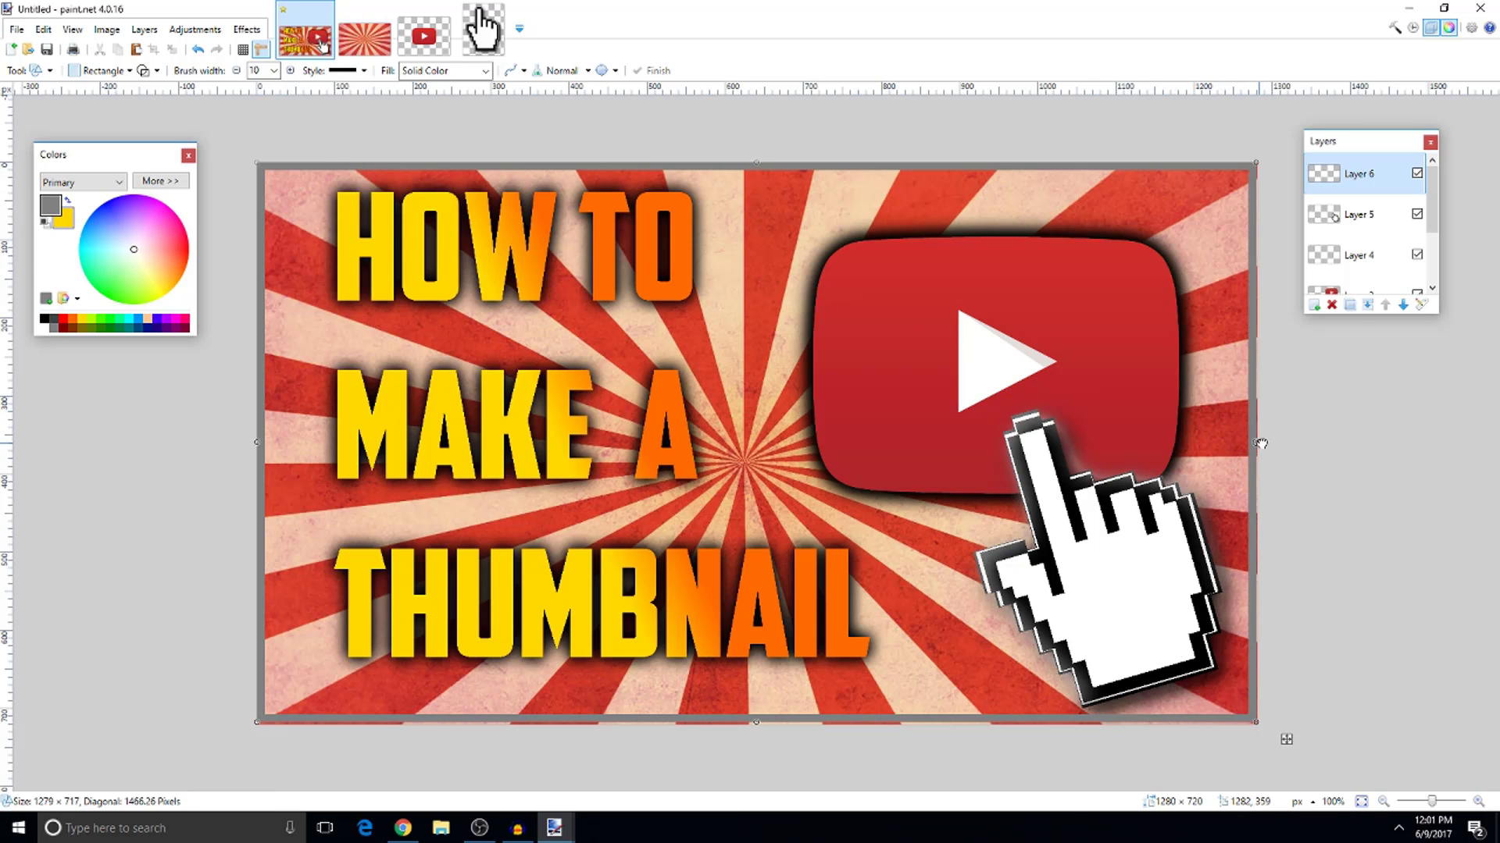
pyautogui.moveTo(1260, 444); pyautogui.dragTo(1264, 443)
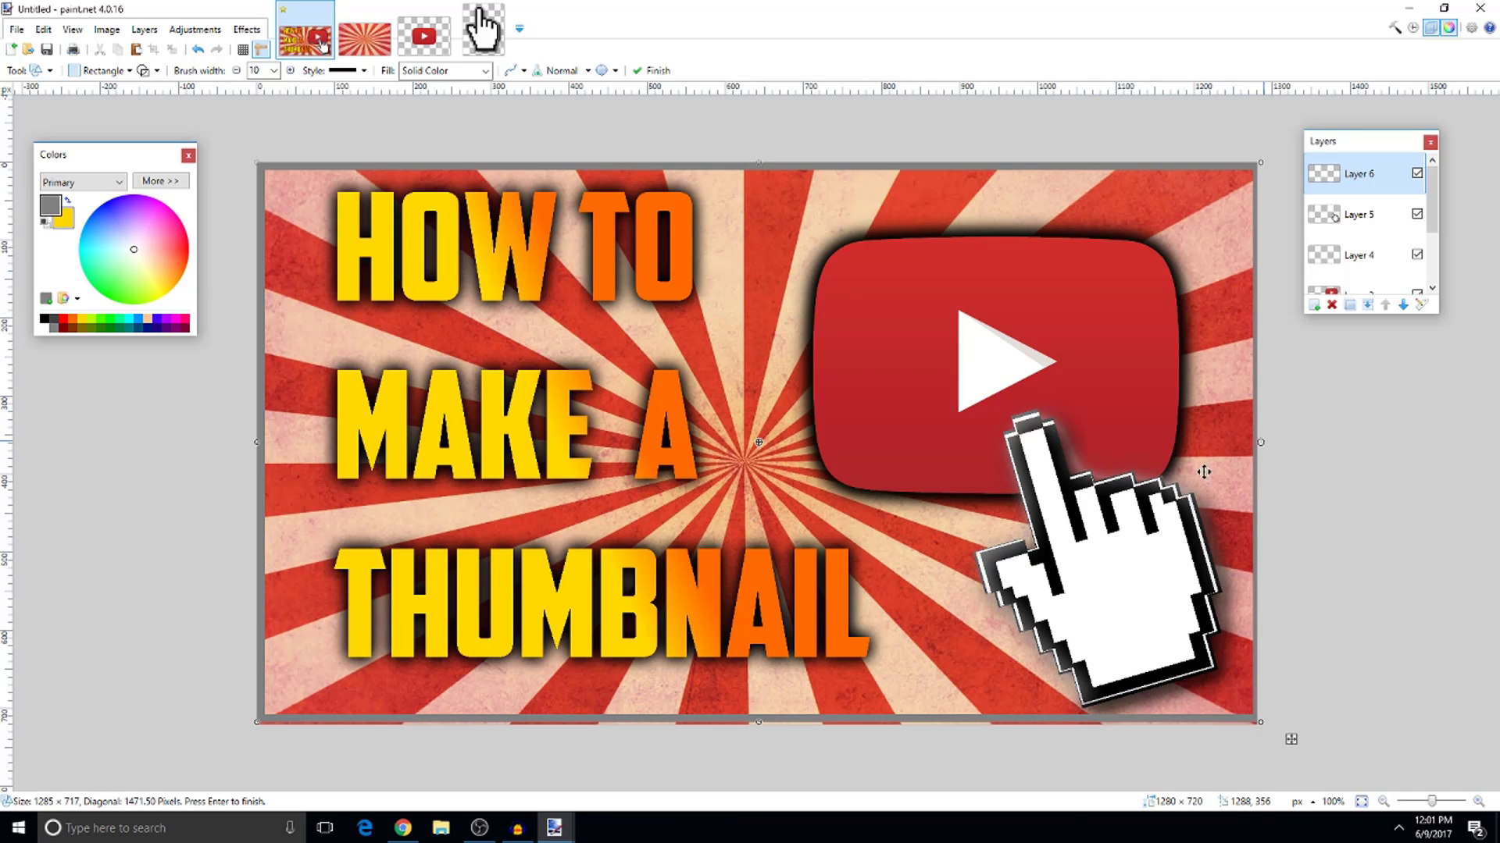
pyautogui.moveTo(762, 727); pyautogui.dragTo(828, 720)
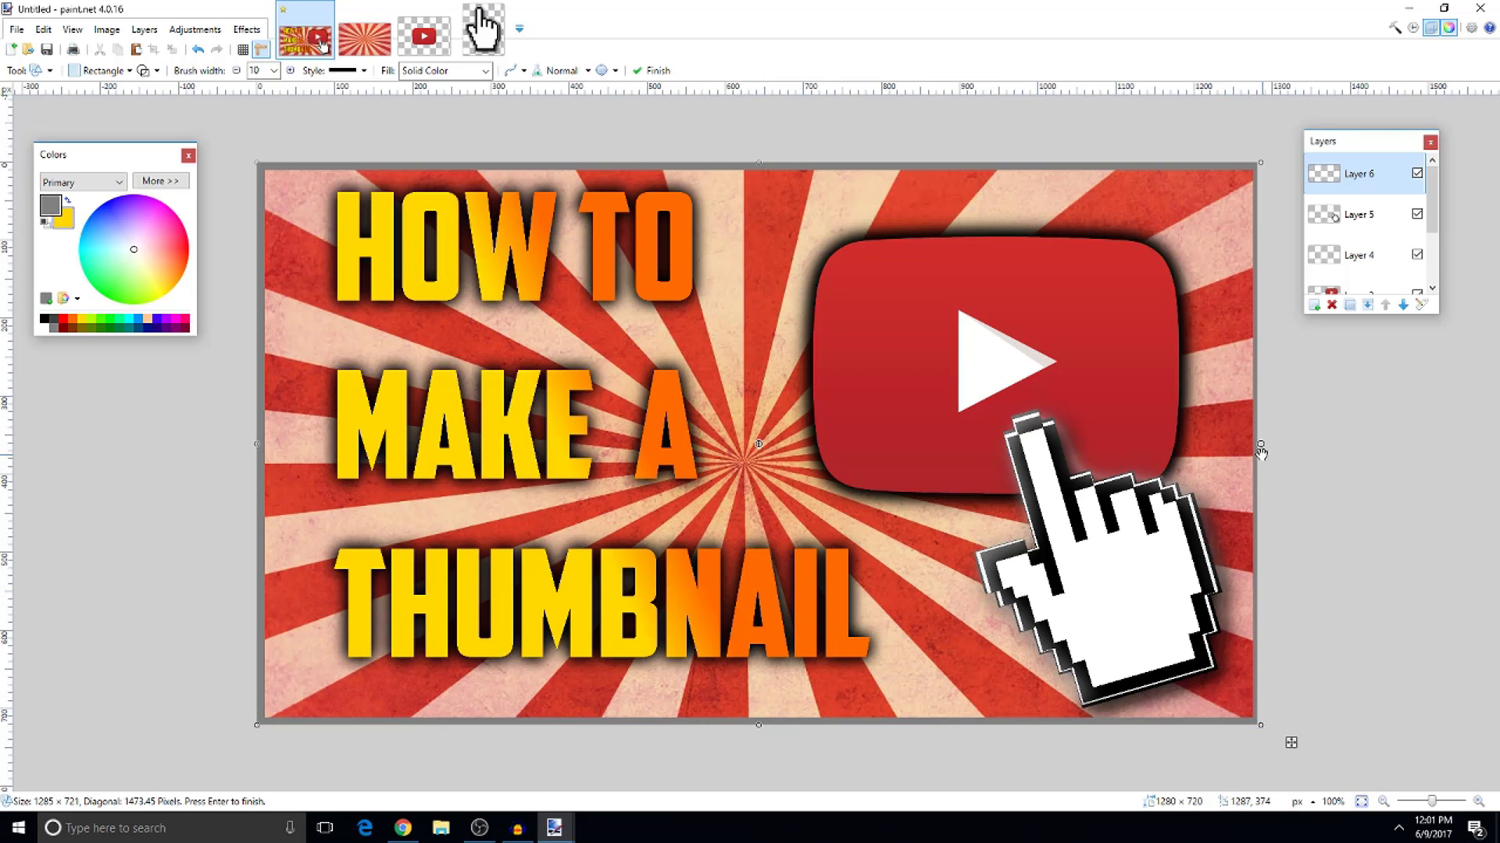
pyautogui.moveTo(1262, 447); pyautogui.dragTo(1257, 445)
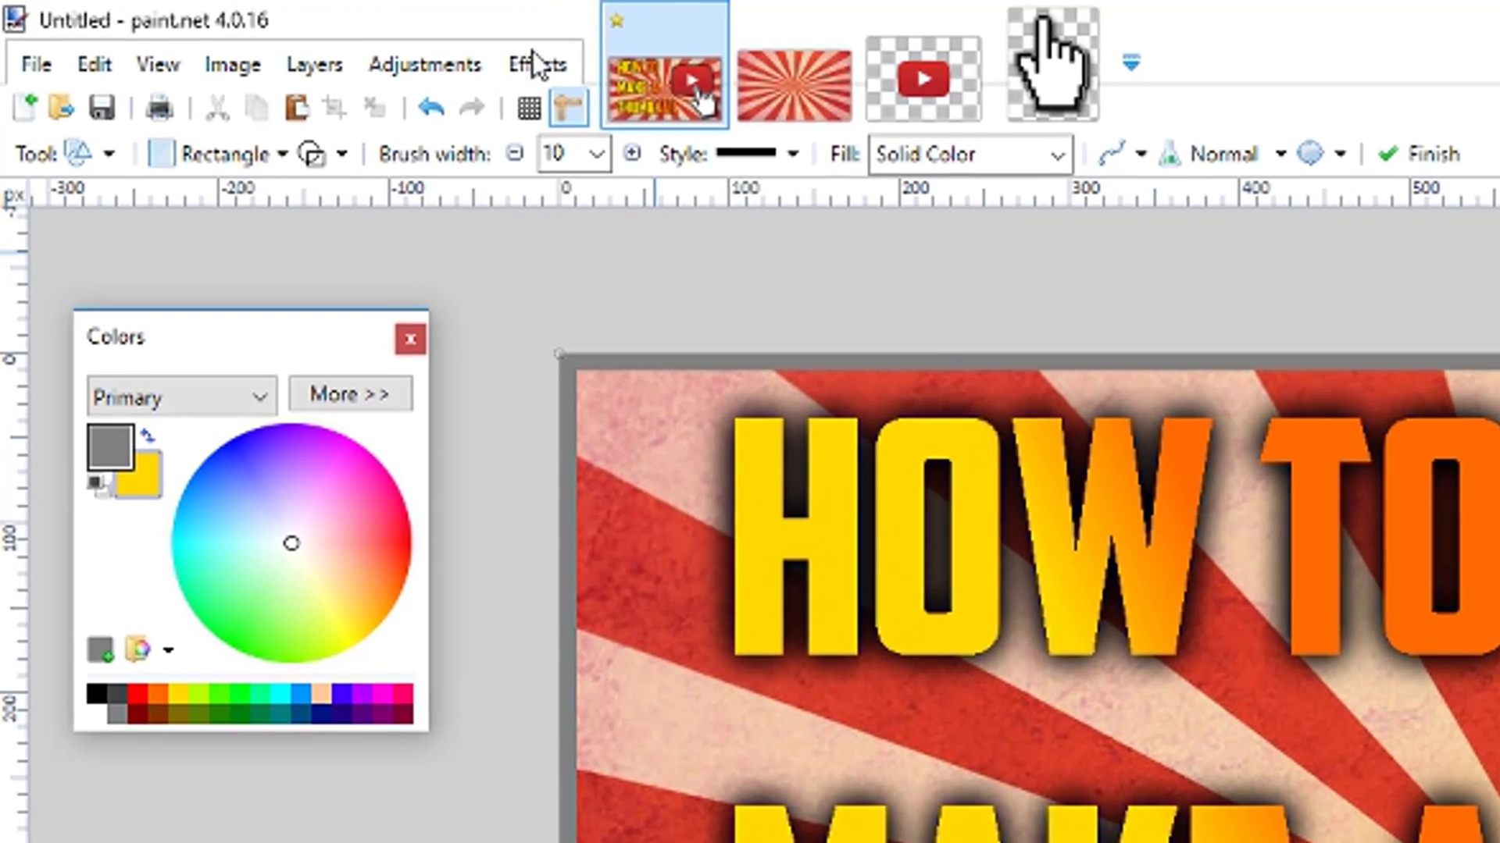
# Try a centered Motion Blur on the grey frame with angle 25 and distances of 87 and 33
pyautogui.click(247, 29)
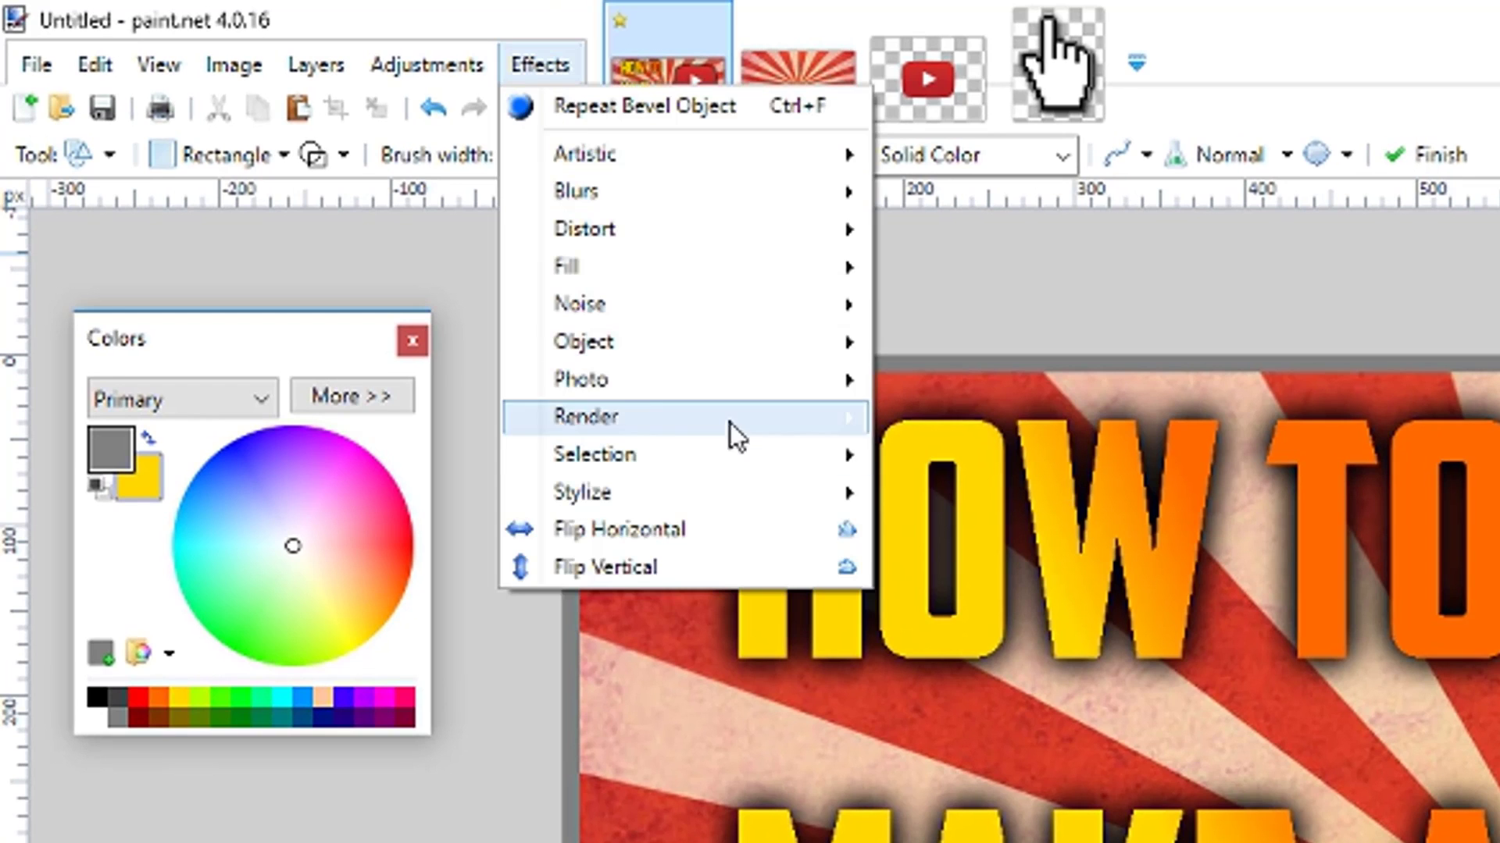
pyautogui.moveTo(720, 314)
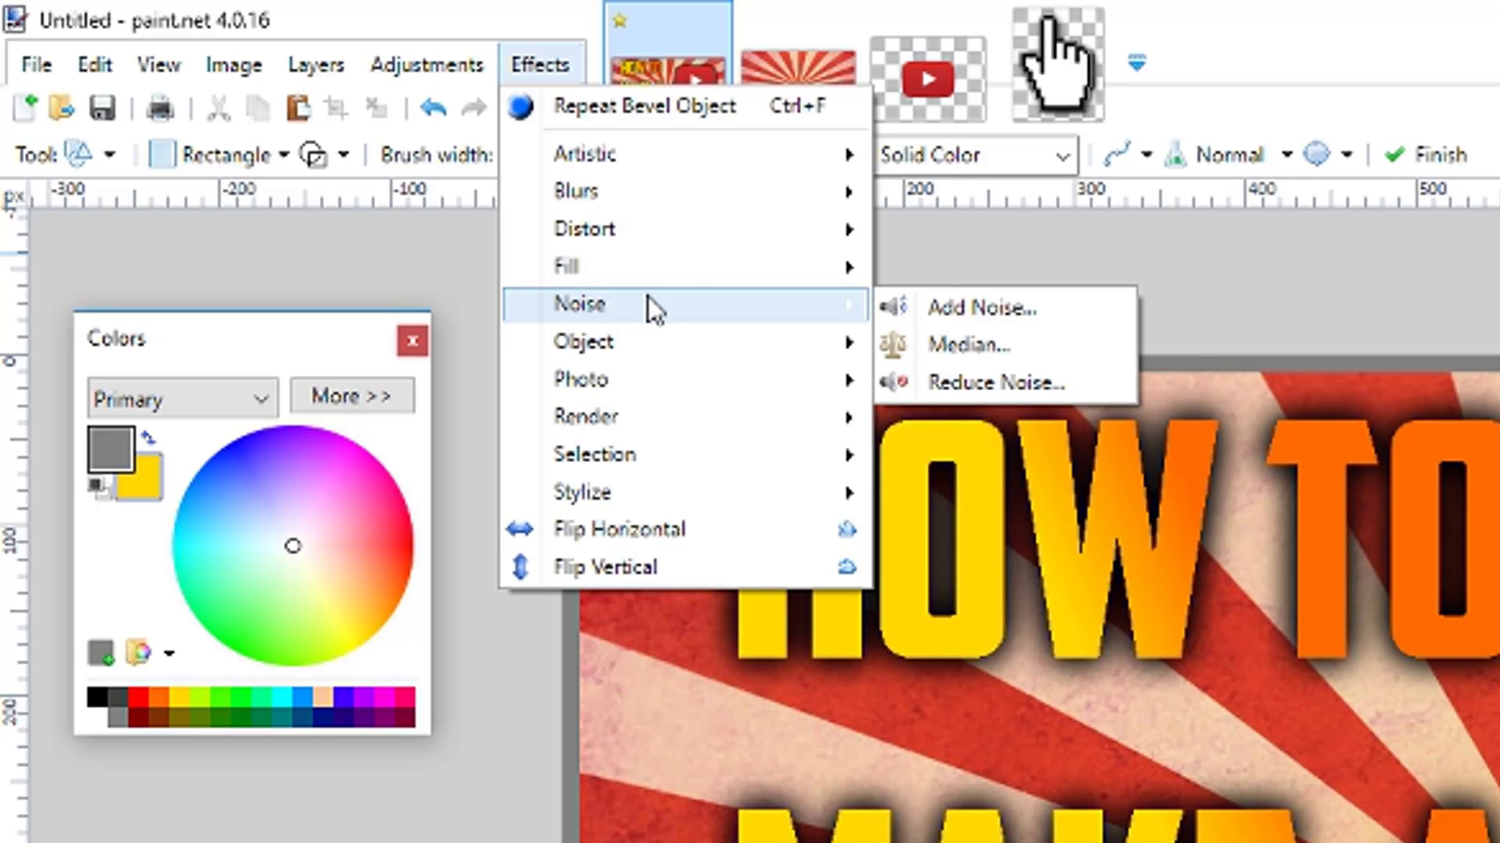
pyautogui.moveTo(663, 191)
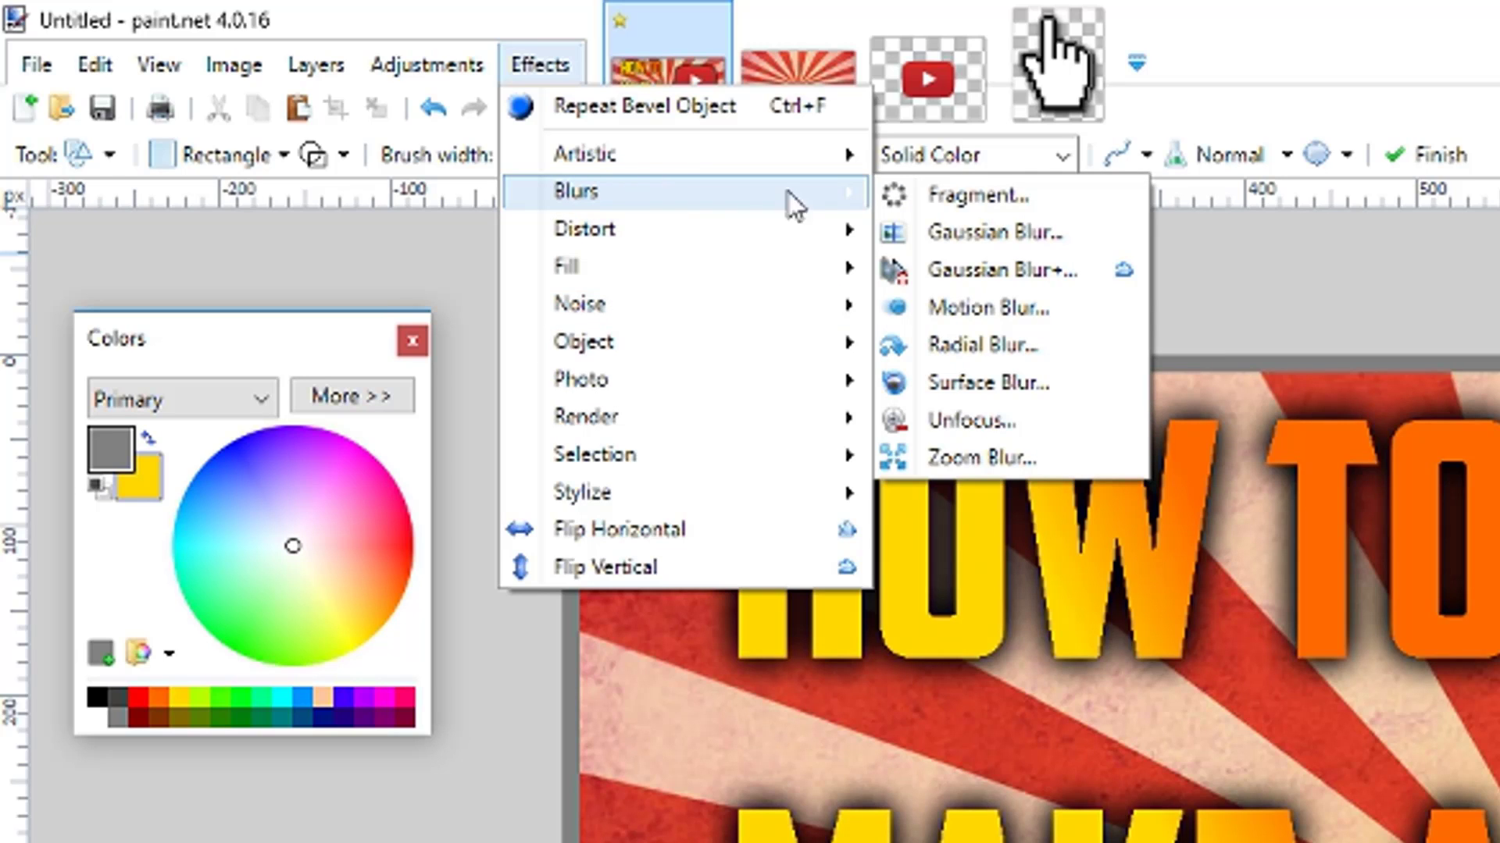
pyautogui.click(988, 296)
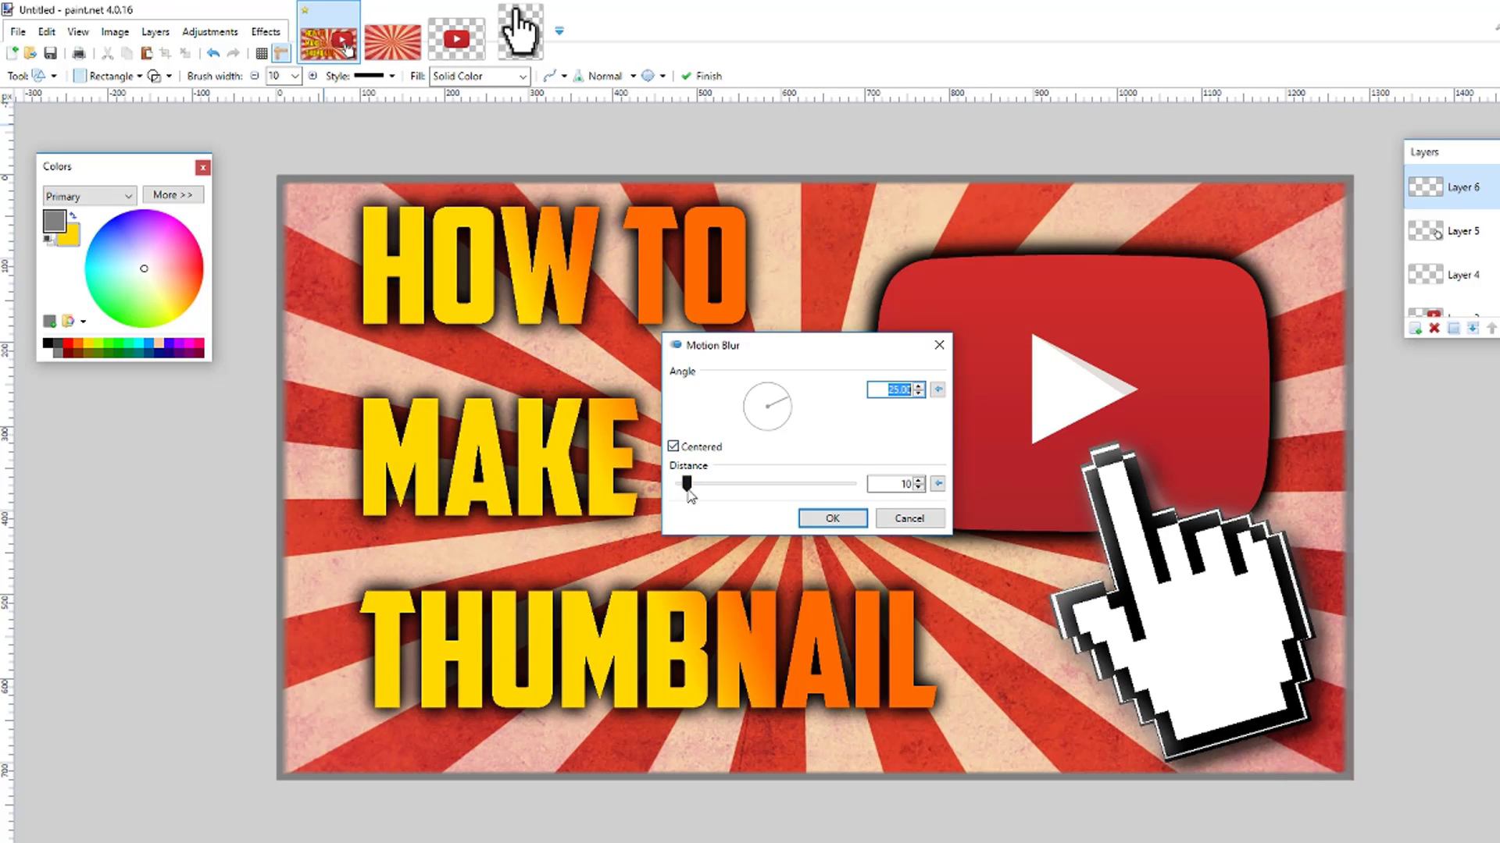
pyautogui.moveTo(687, 484); pyautogui.dragTo(754, 485)
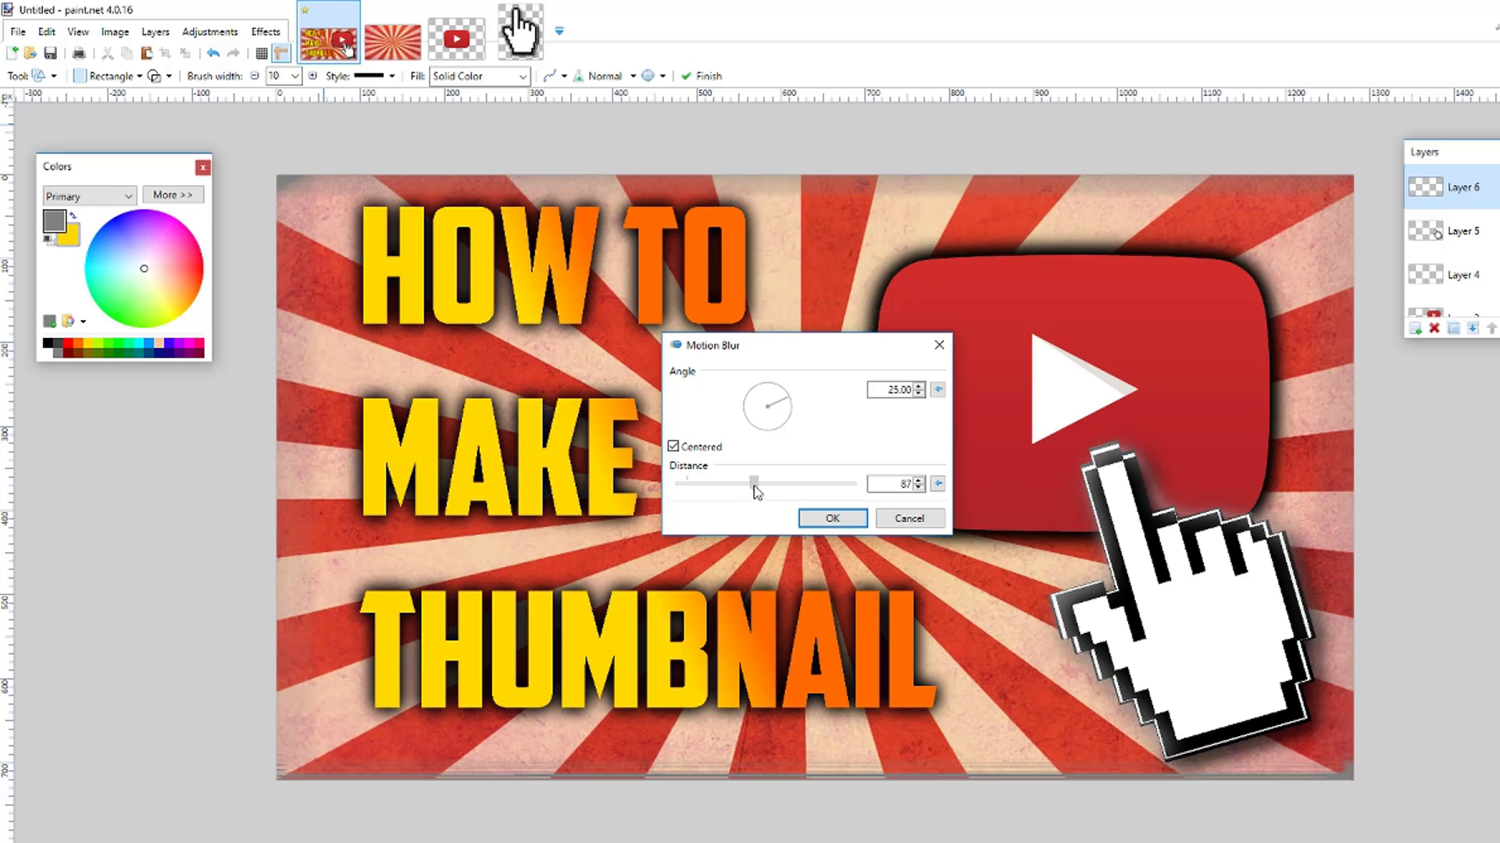
pyautogui.moveTo(755, 485); pyautogui.dragTo(707, 484)
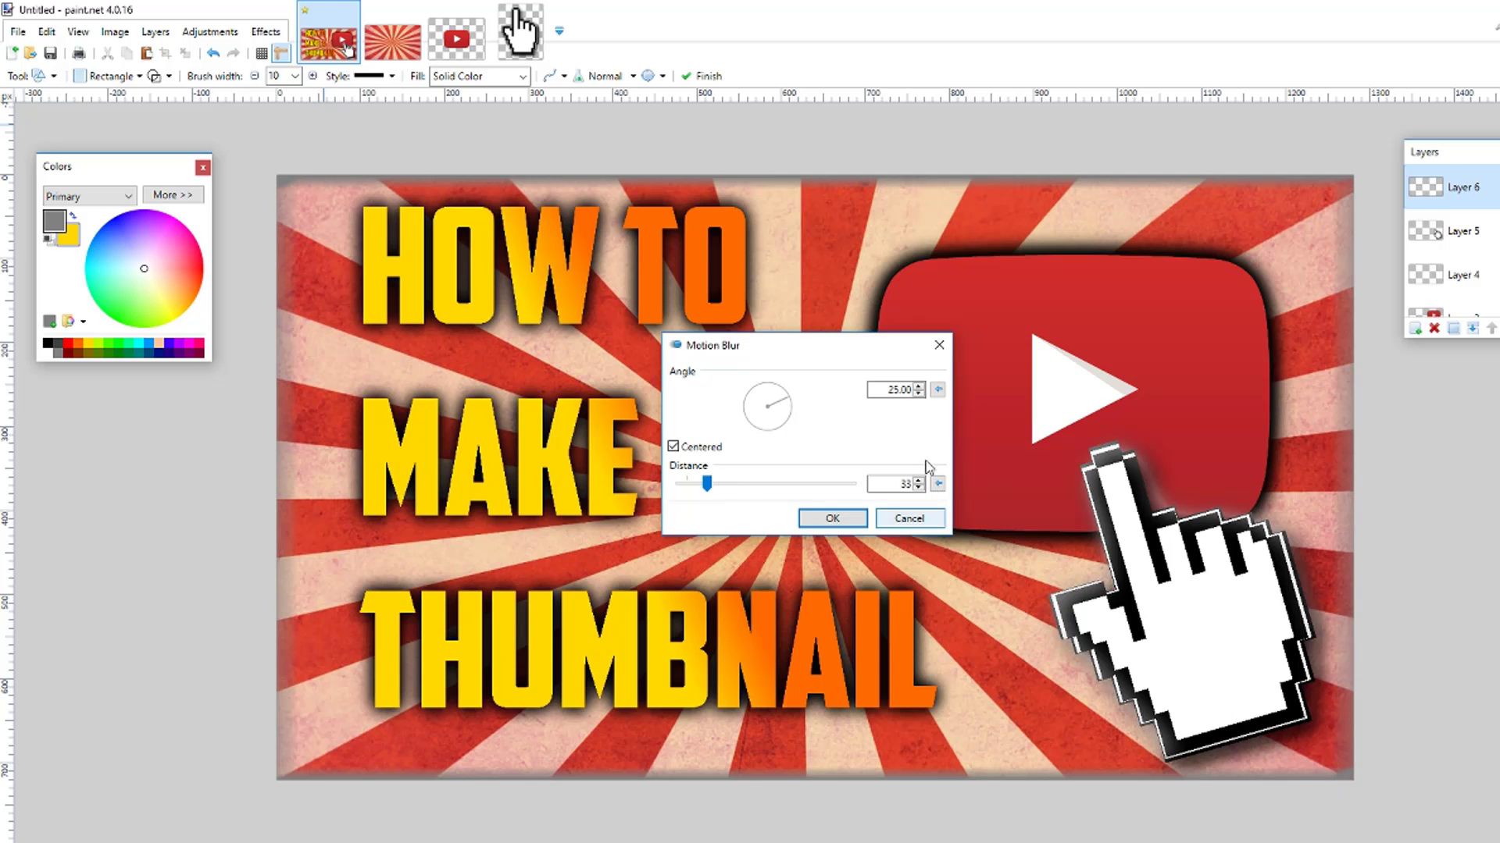
pyautogui.click(938, 523)
# Try a Bulge distortion of 45 on the grey frame with its center at -0.20, 0.02
pyautogui.click(265, 32)
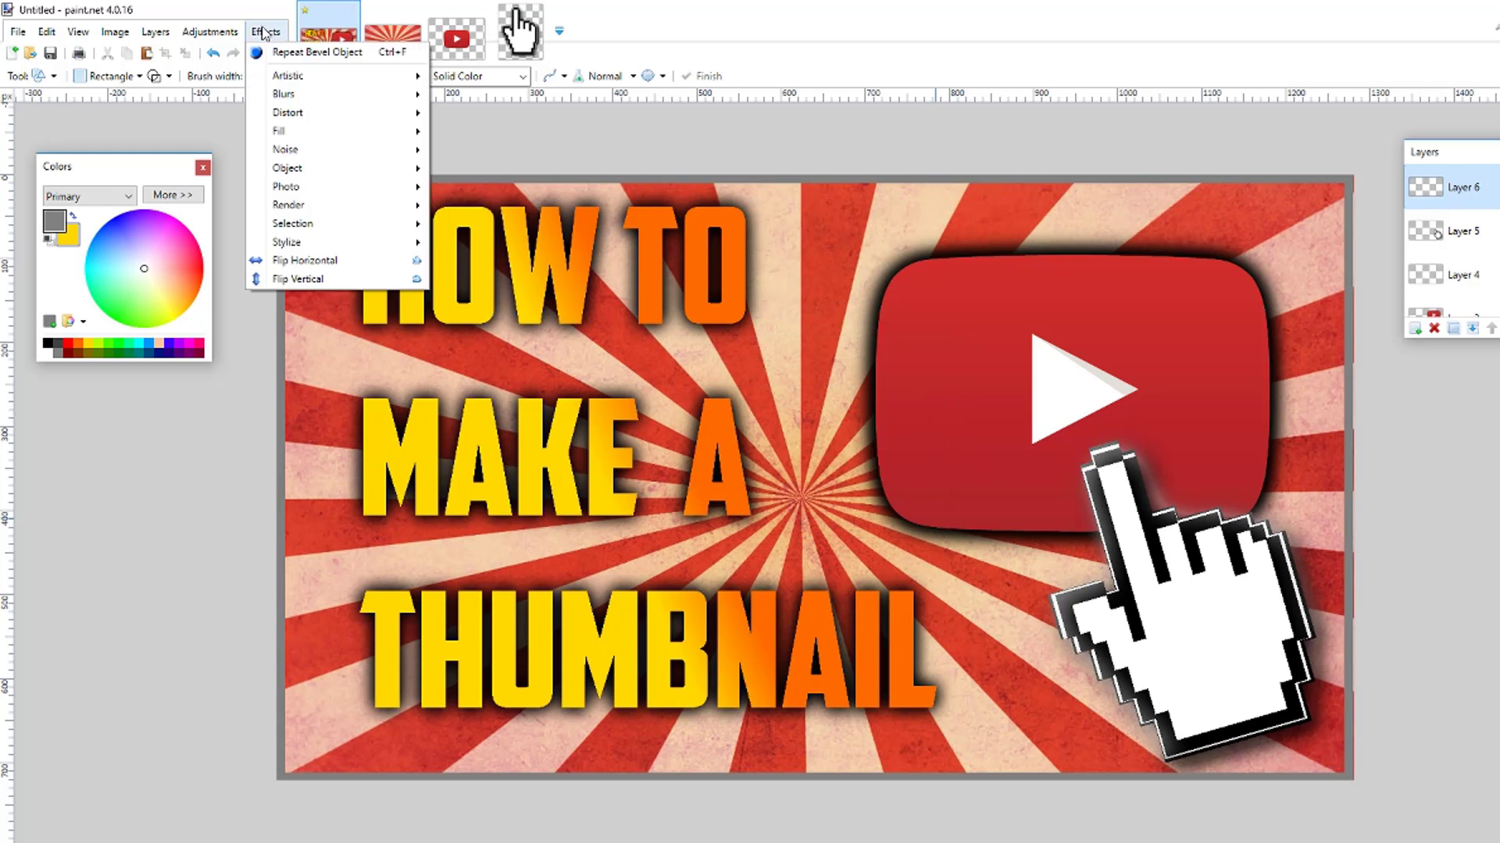
pyautogui.moveTo(367, 113)
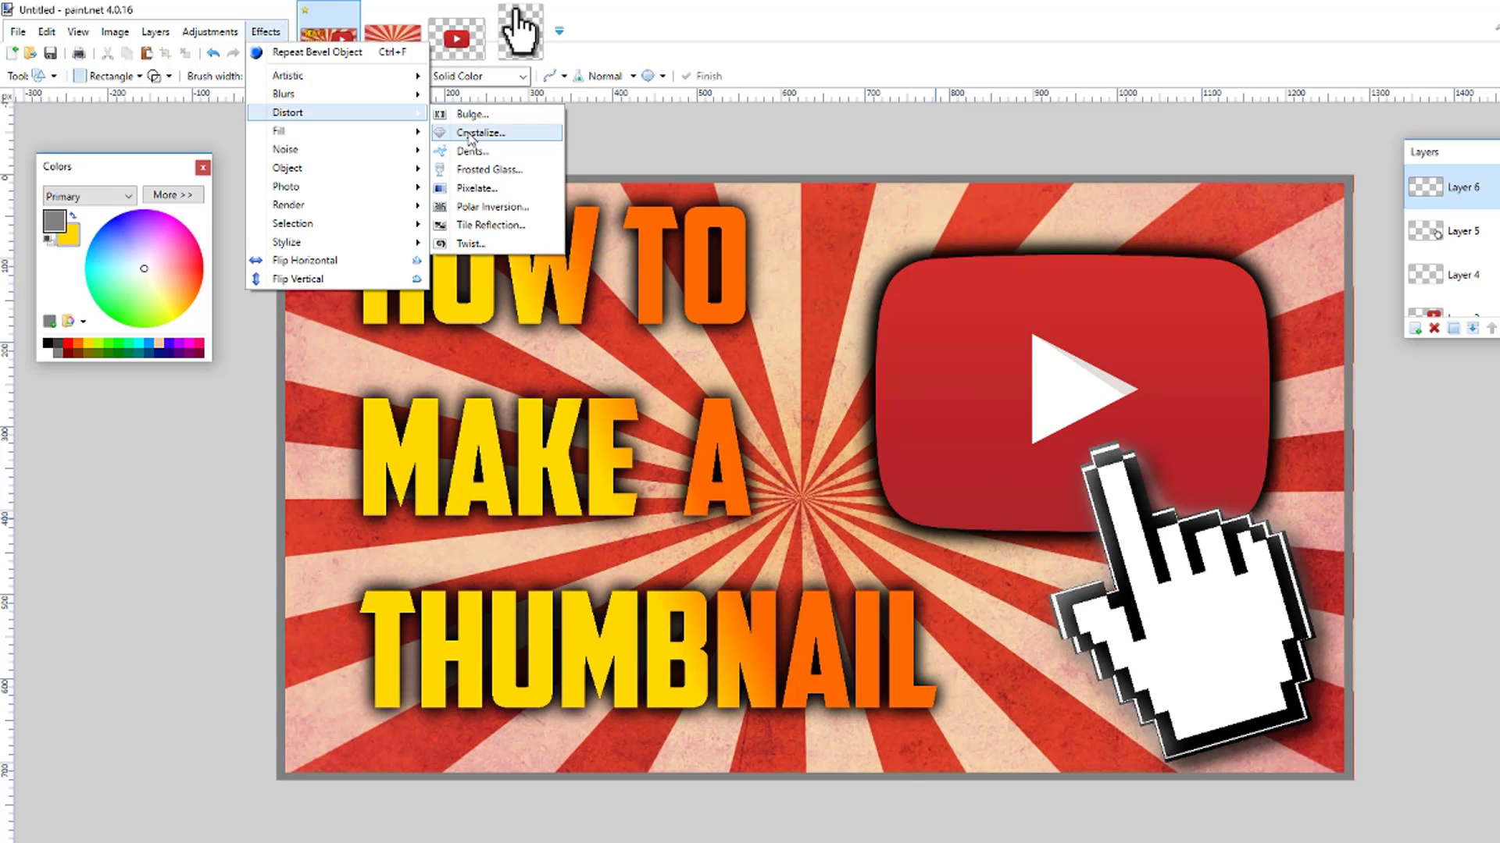
pyautogui.click(472, 114)
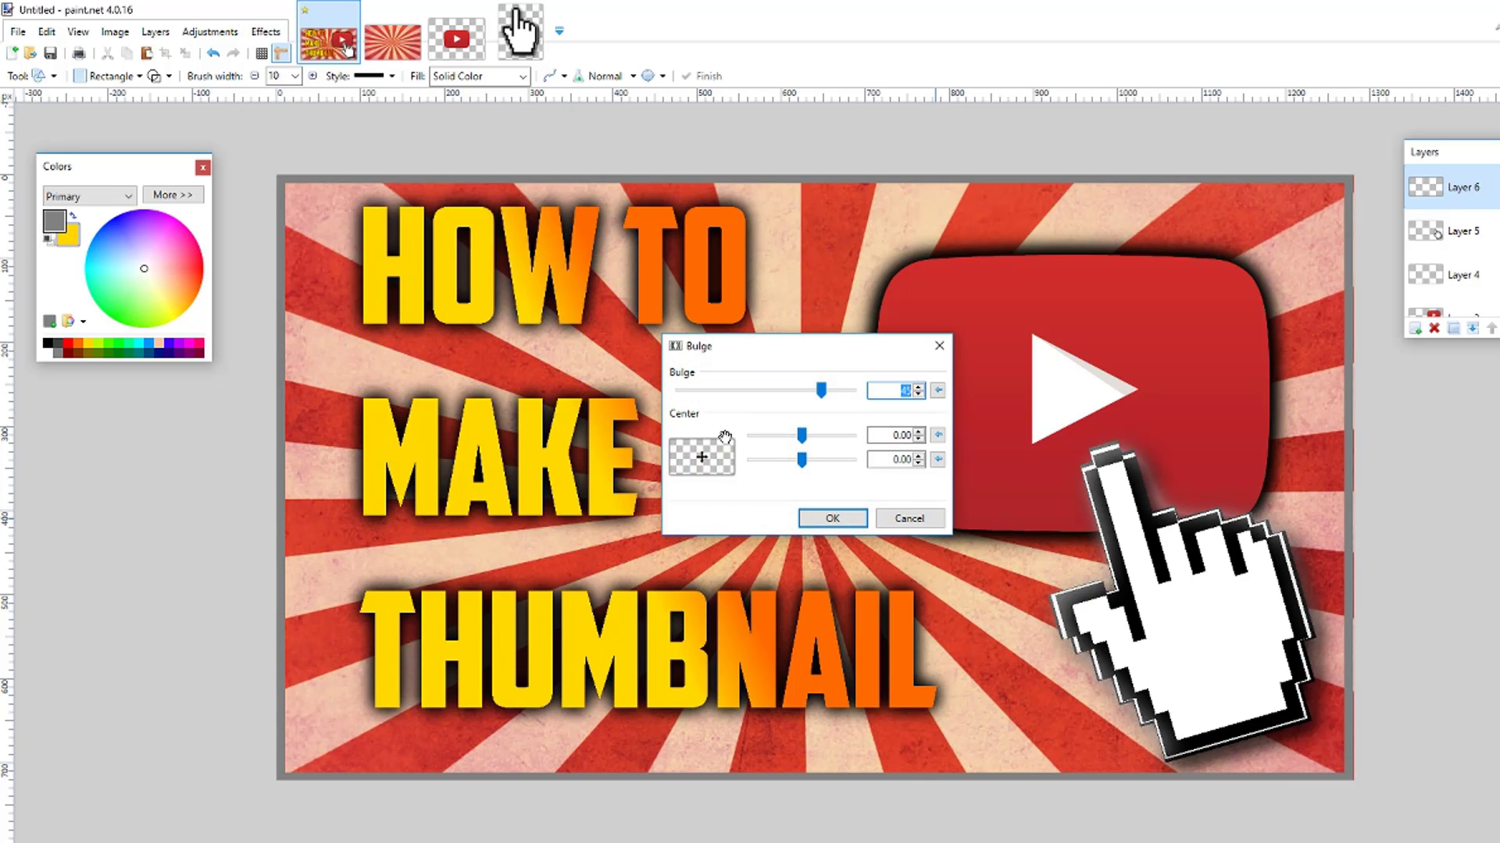
pyautogui.moveTo(725, 437); pyautogui.dragTo(696, 465)
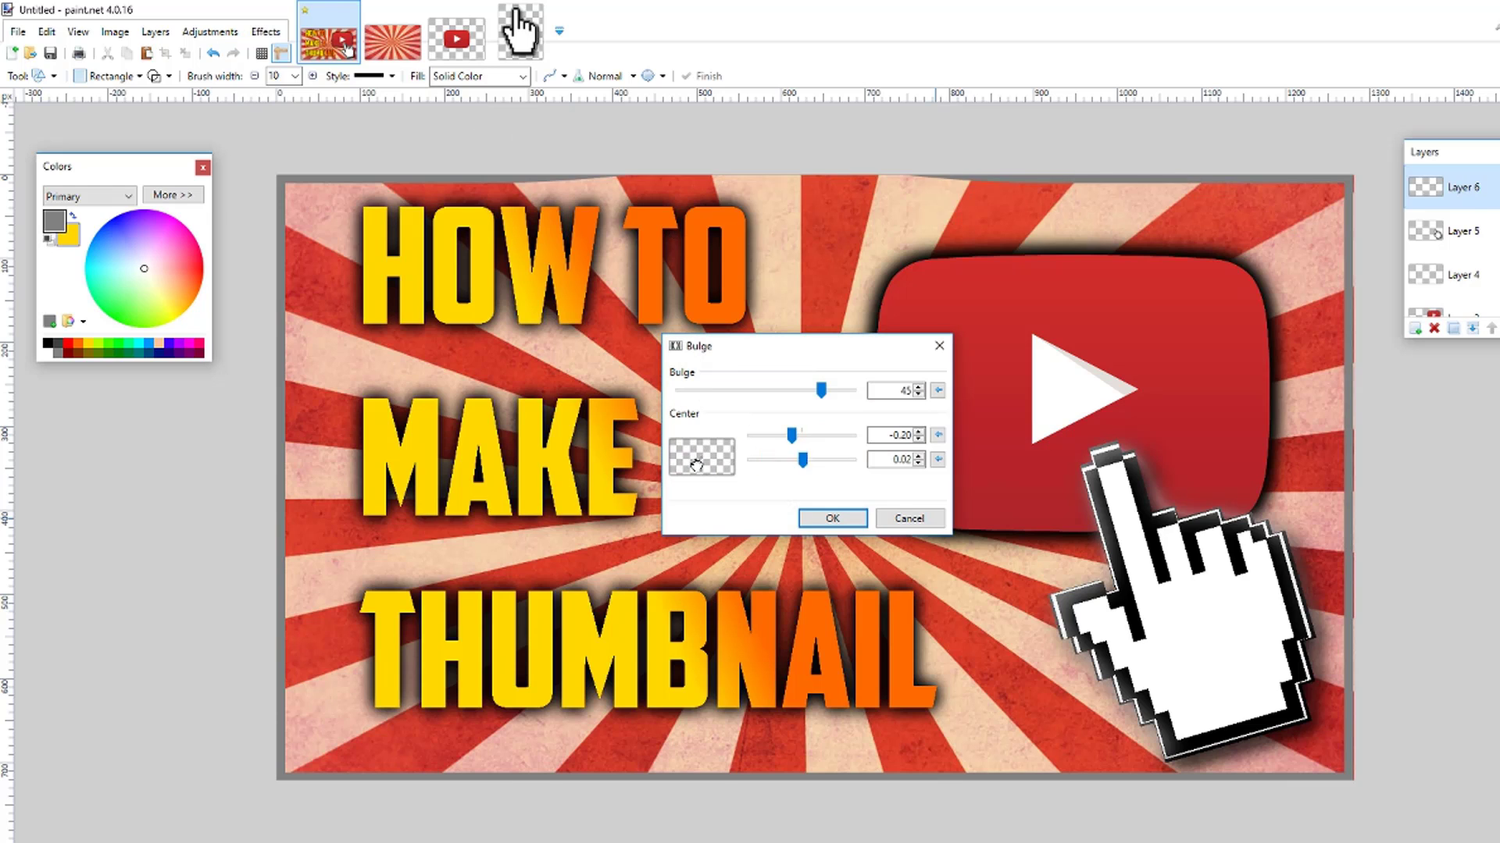
pyautogui.click(909, 519)
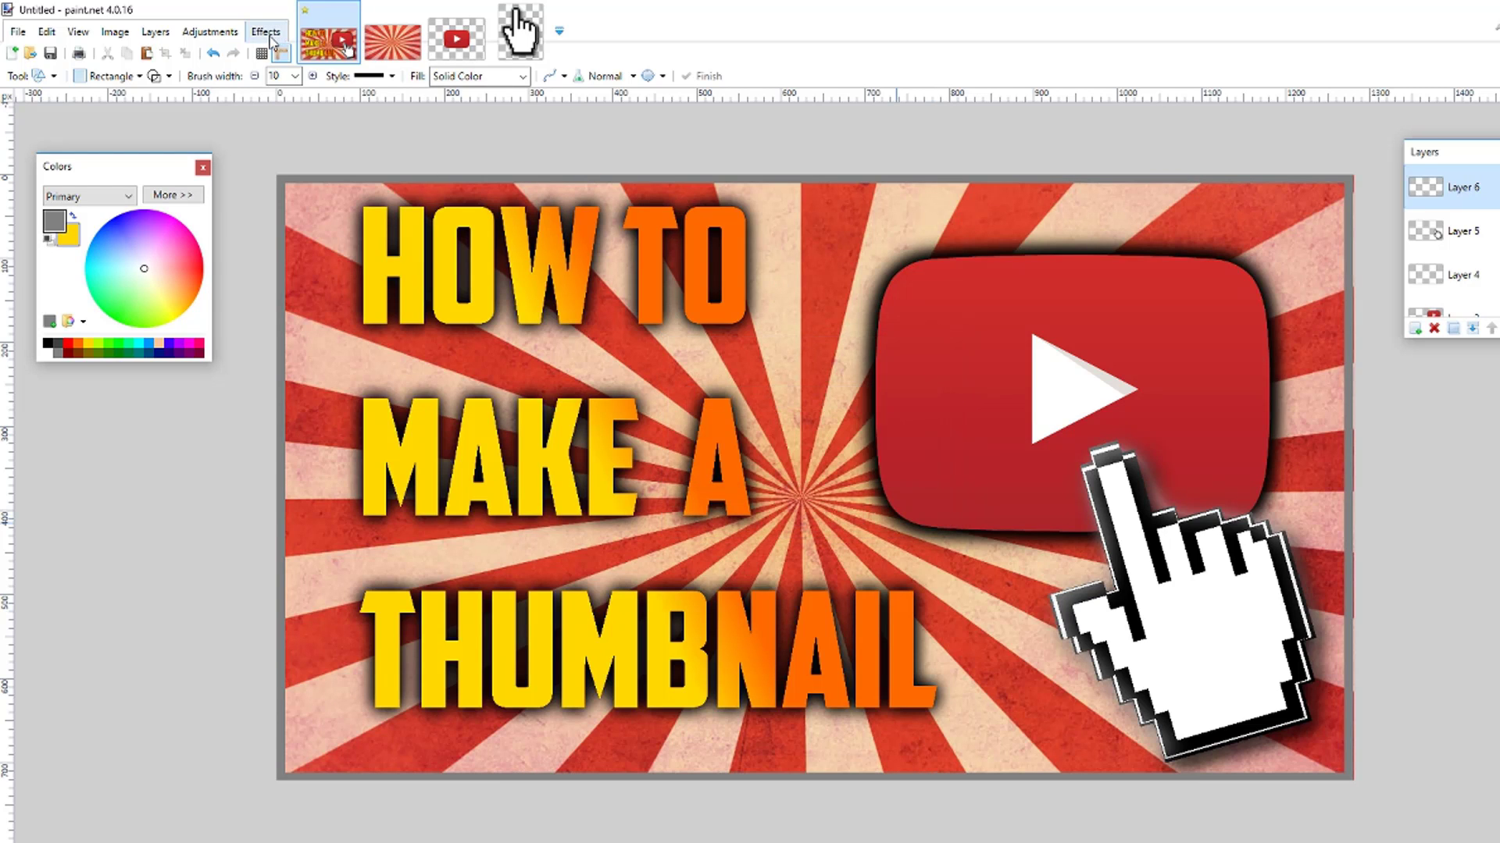
# Apply a Motion Blur to the grey frame with angle -98.13, Centered turned off and distance 162
pyautogui.click(269, 34)
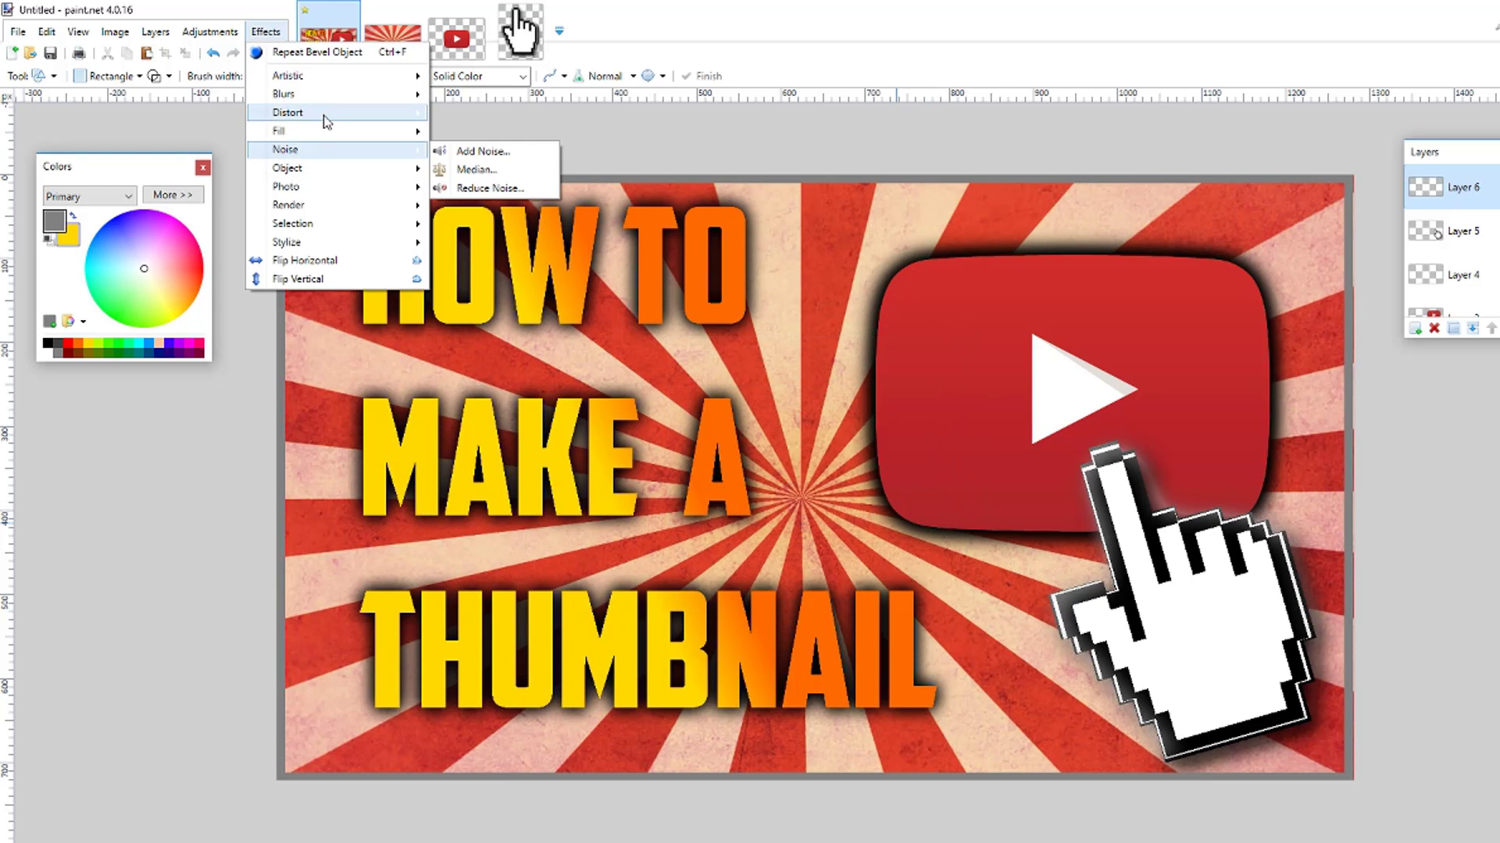
pyautogui.moveTo(327, 122)
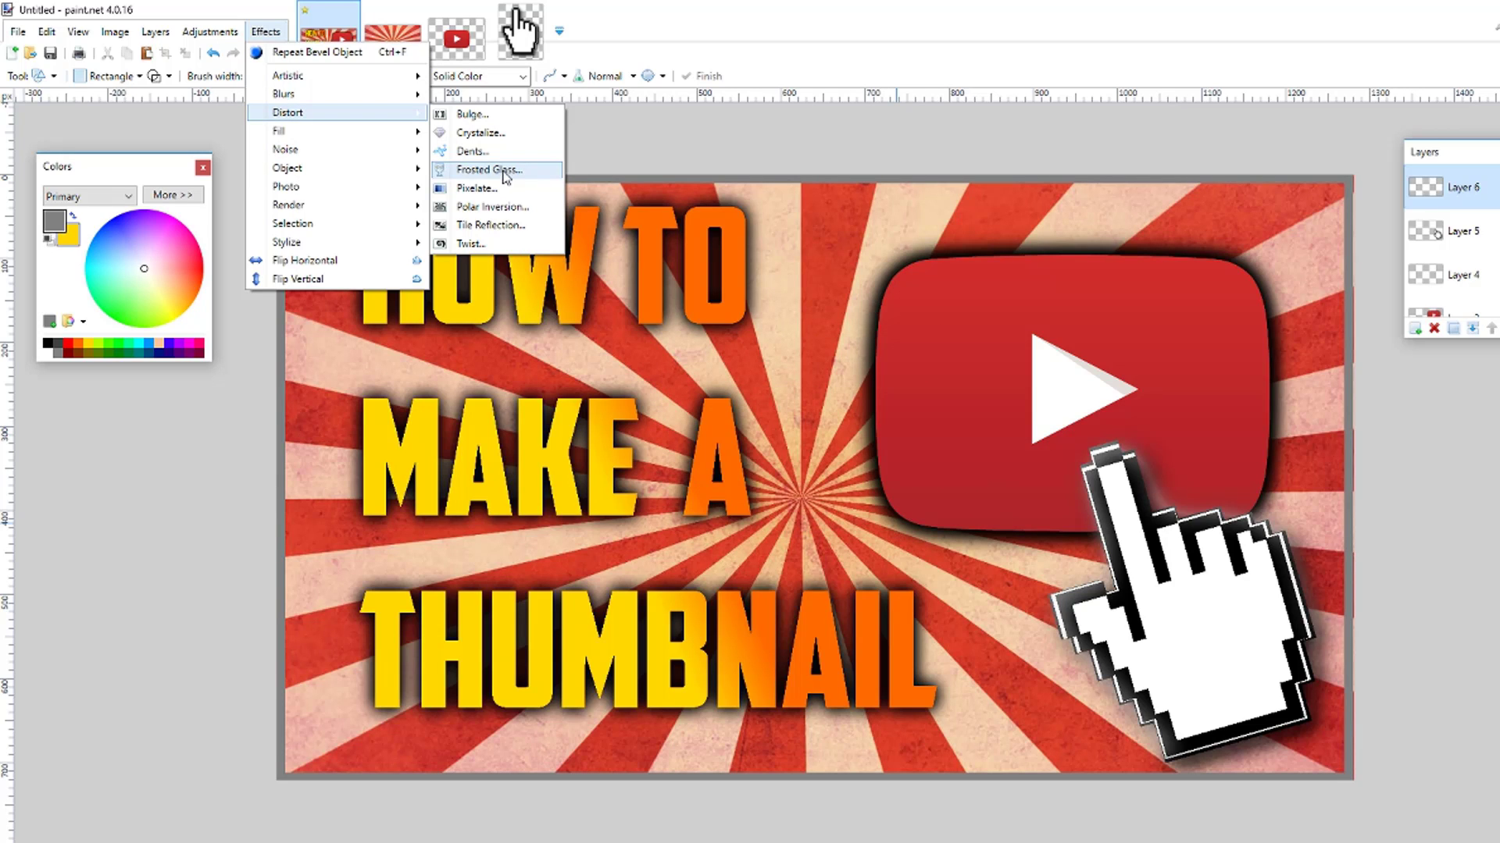
pyautogui.moveTo(311, 88)
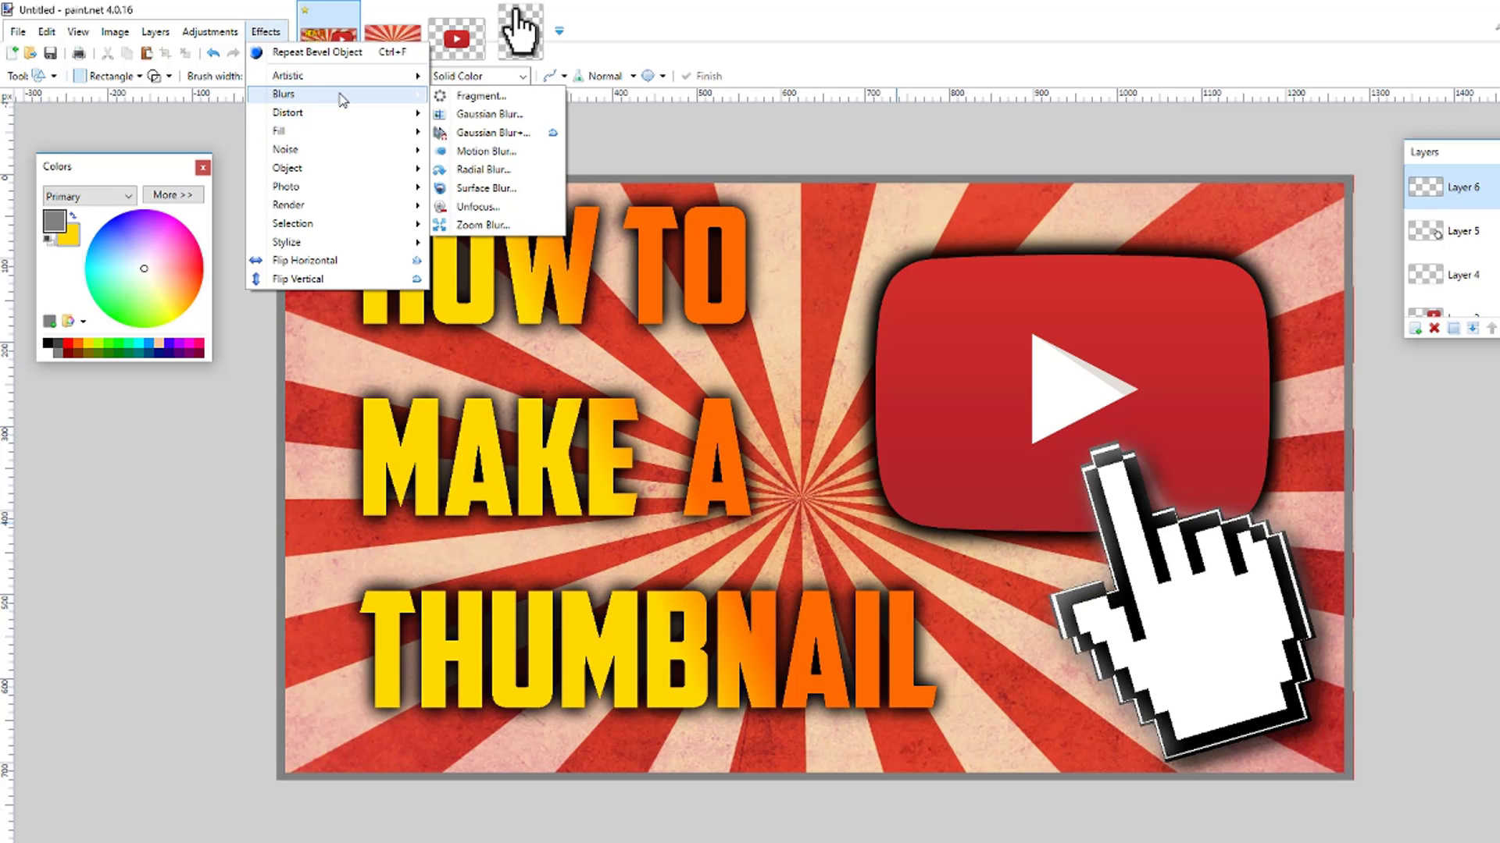
pyautogui.click(490, 152)
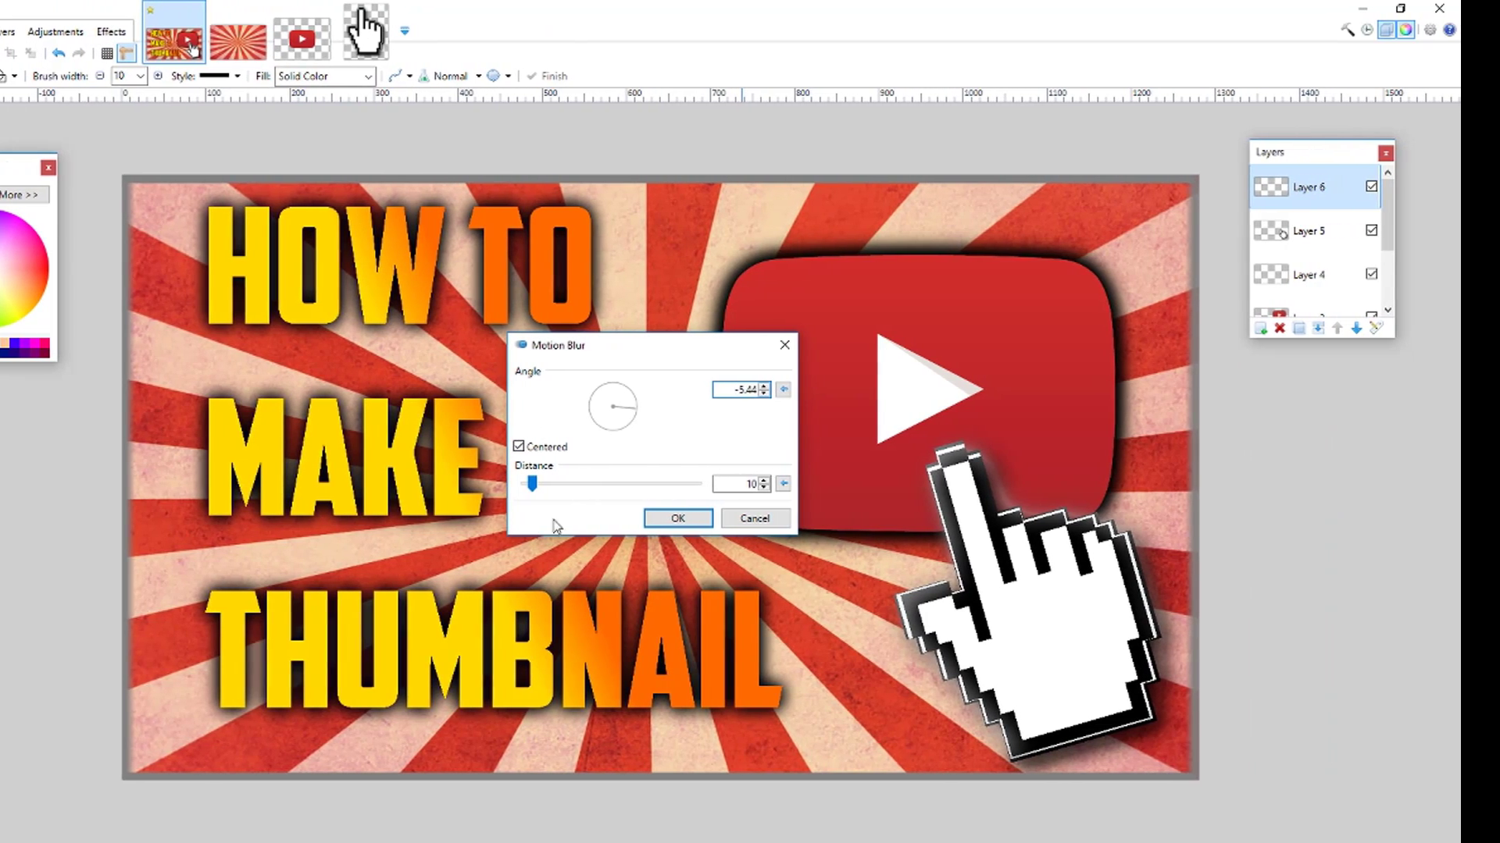
pyautogui.moveTo(787, 414); pyautogui.dragTo(770, 435)
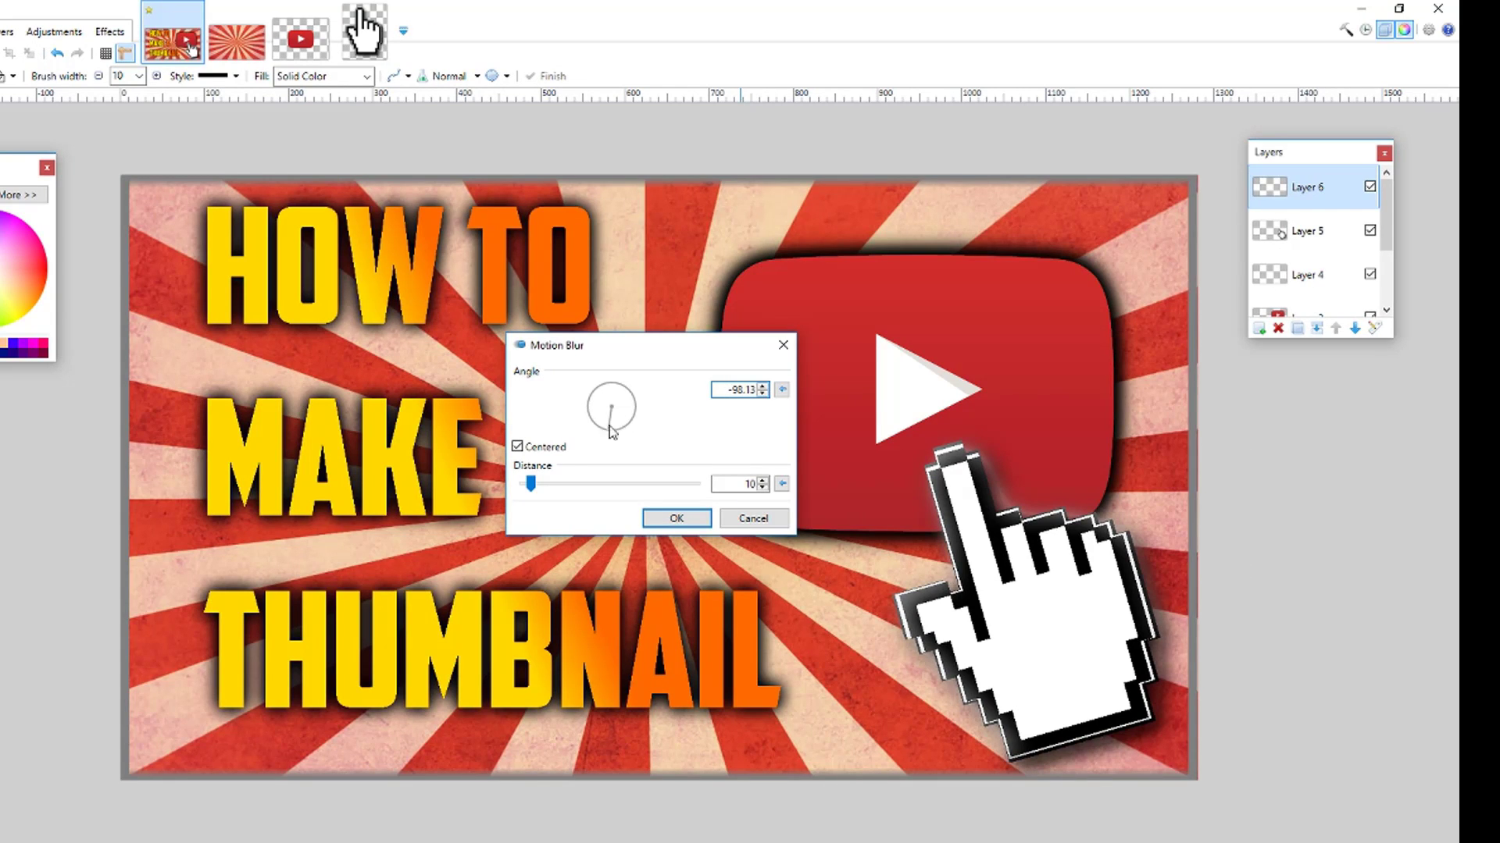
pyautogui.moveTo(531, 485); pyautogui.dragTo(592, 490)
pyautogui.click(518, 447)
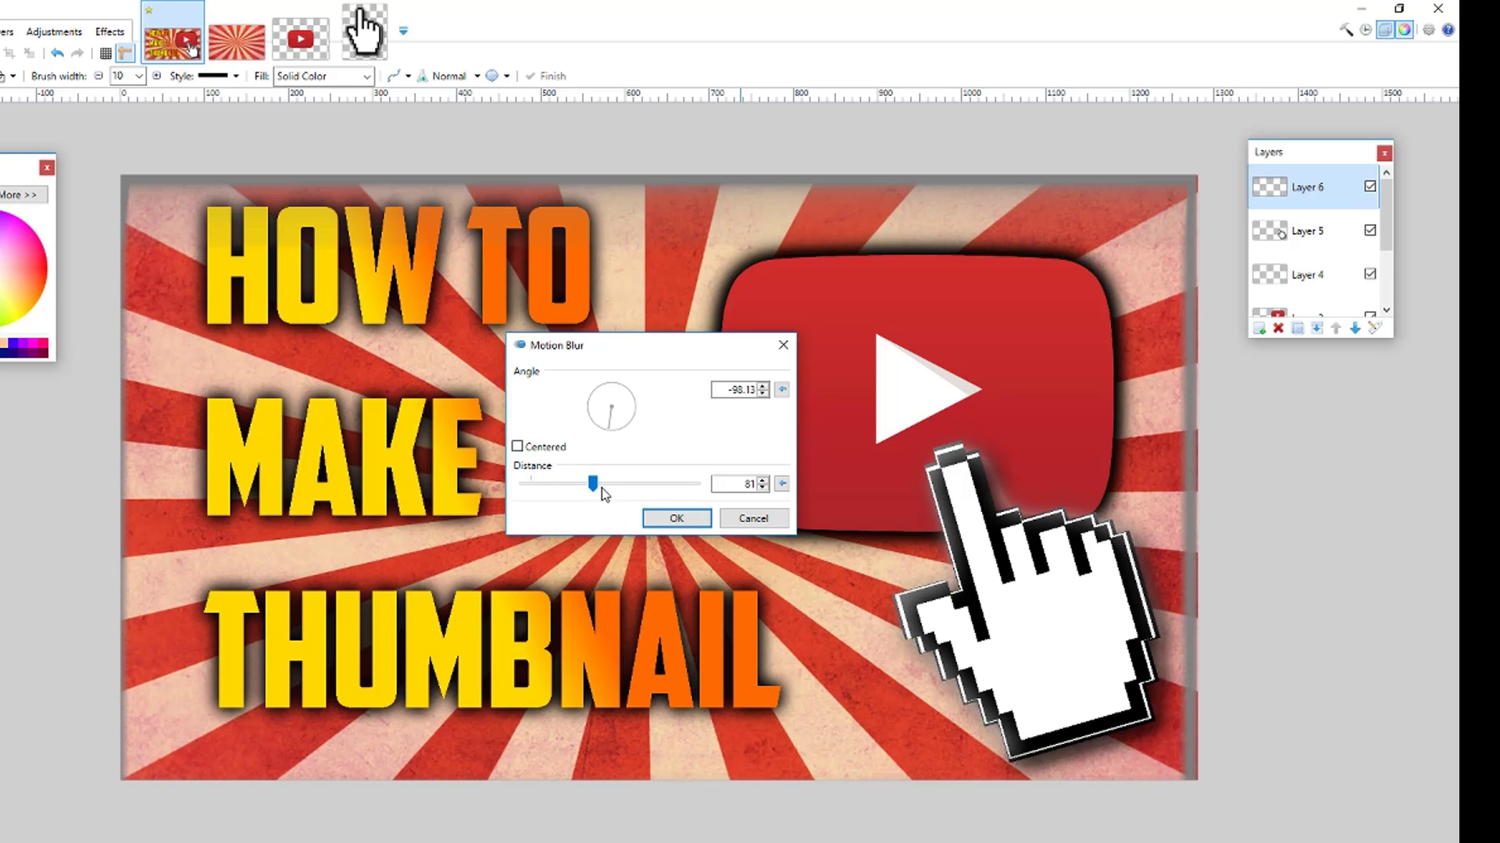
pyautogui.moveTo(601, 488); pyautogui.dragTo(625, 489)
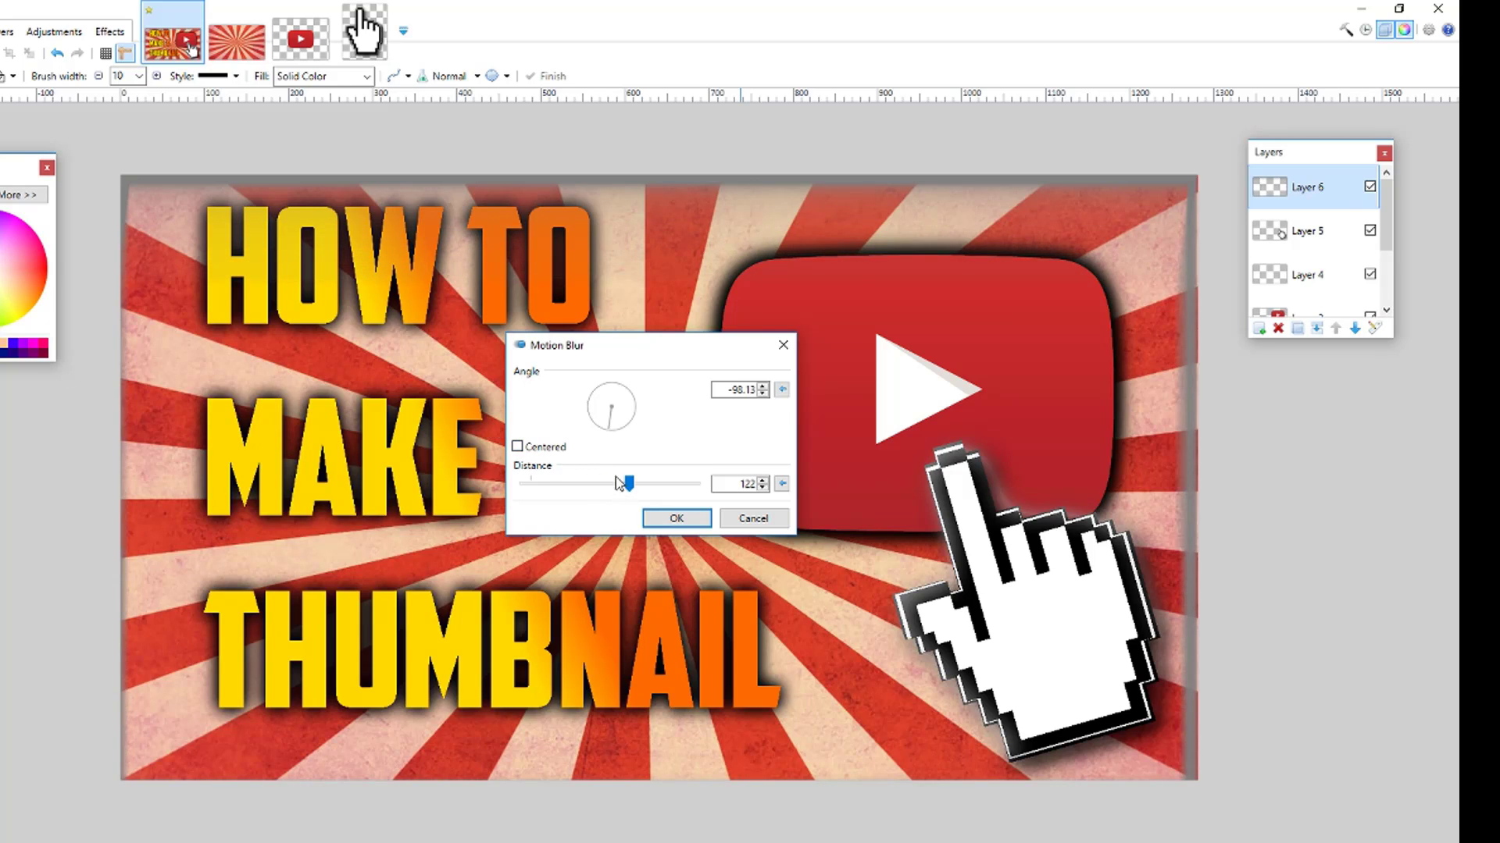
pyautogui.moveTo(633, 489); pyautogui.dragTo(663, 489)
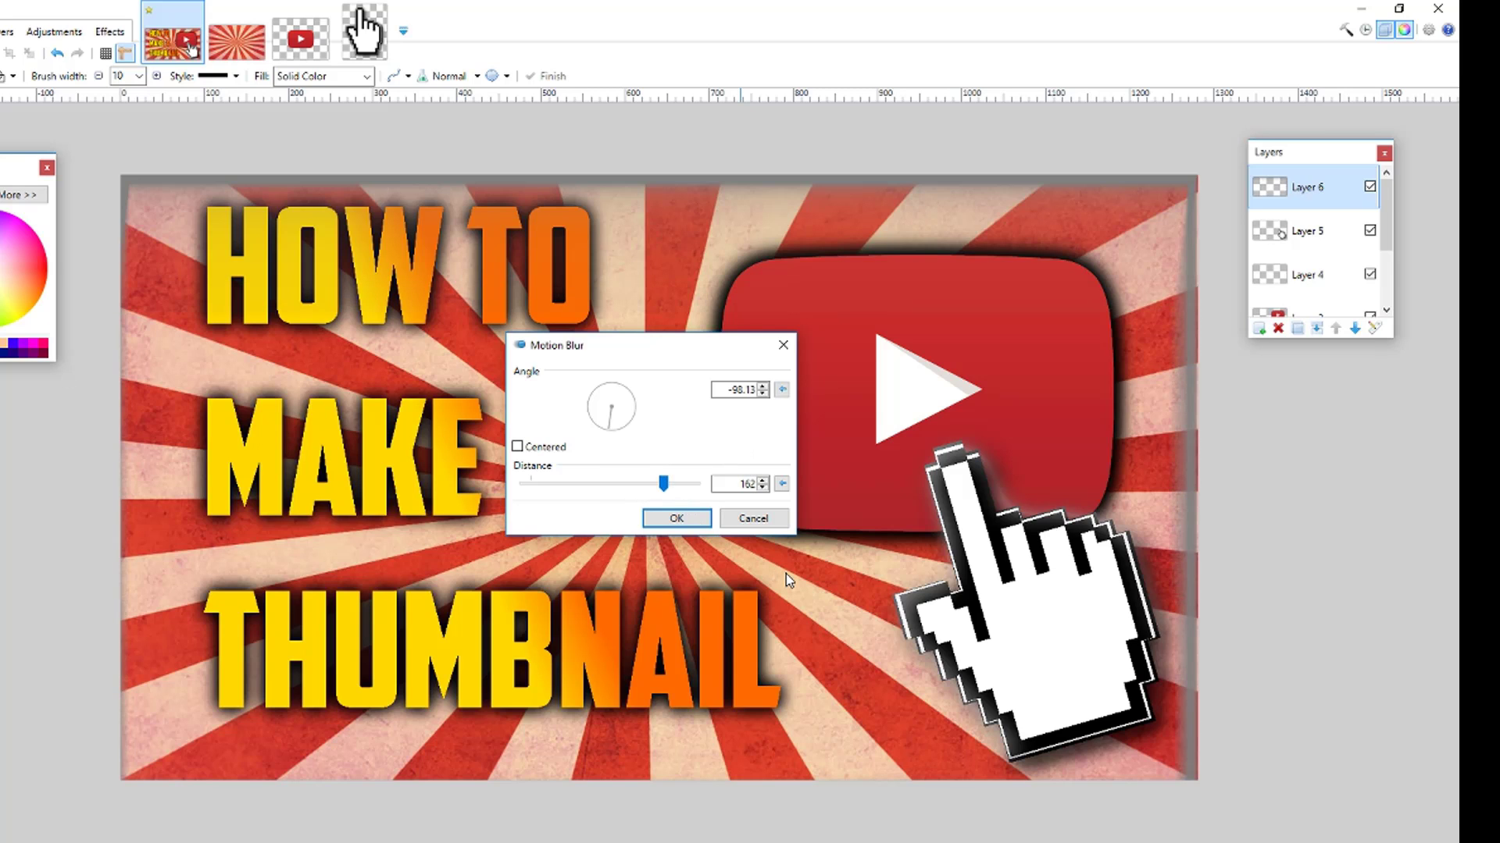
pyautogui.click(710, 519)
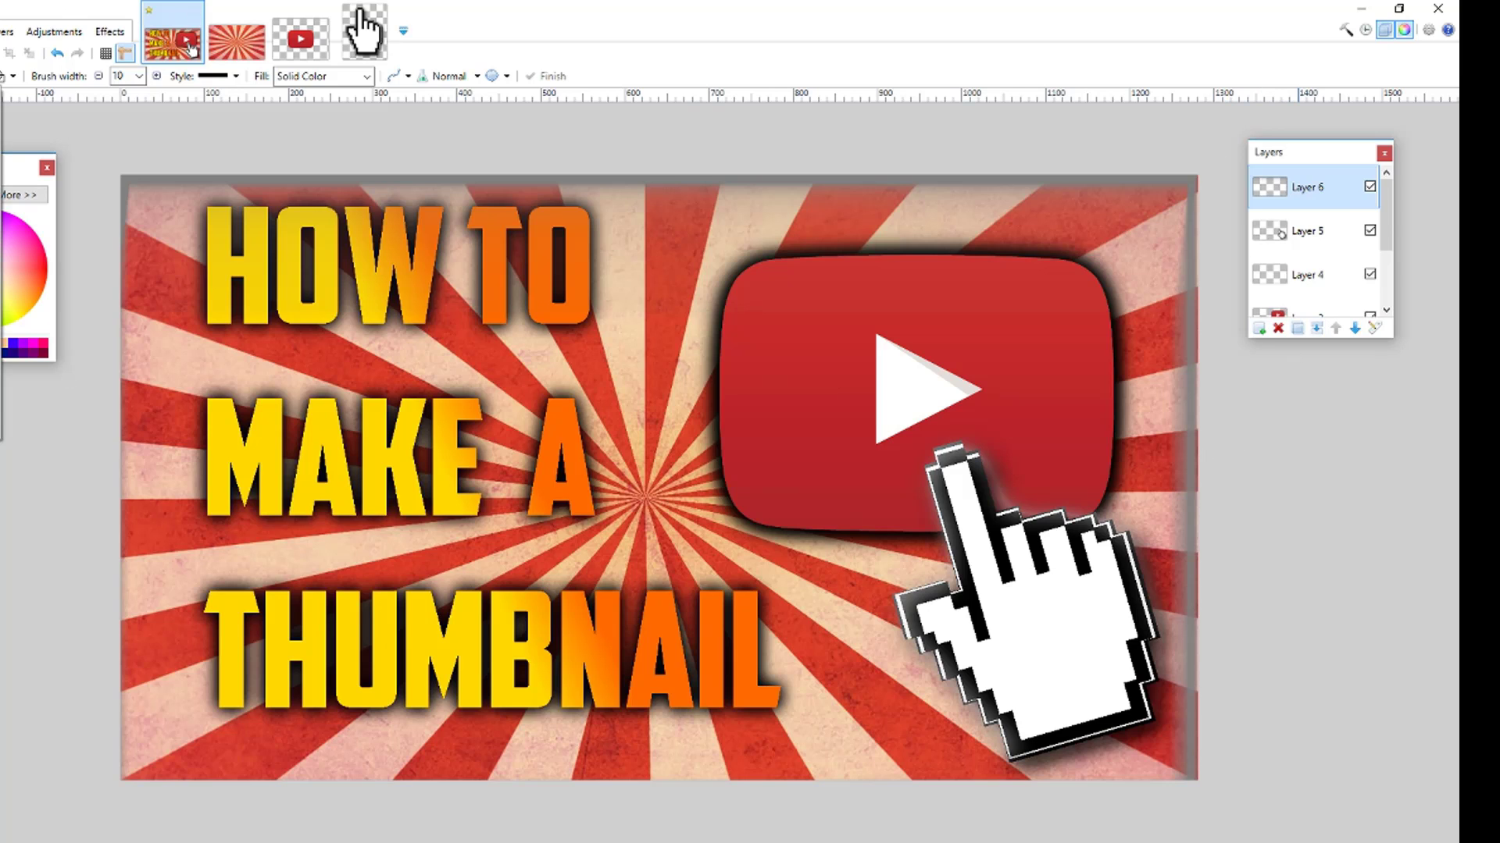
# Select all of the blurred frame's layer, shift and stretch it slightly upward to about 1280 × 732 pixels, and deselect
pyautogui.press('m')
pyautogui.hotkey('ctrl', 'a')
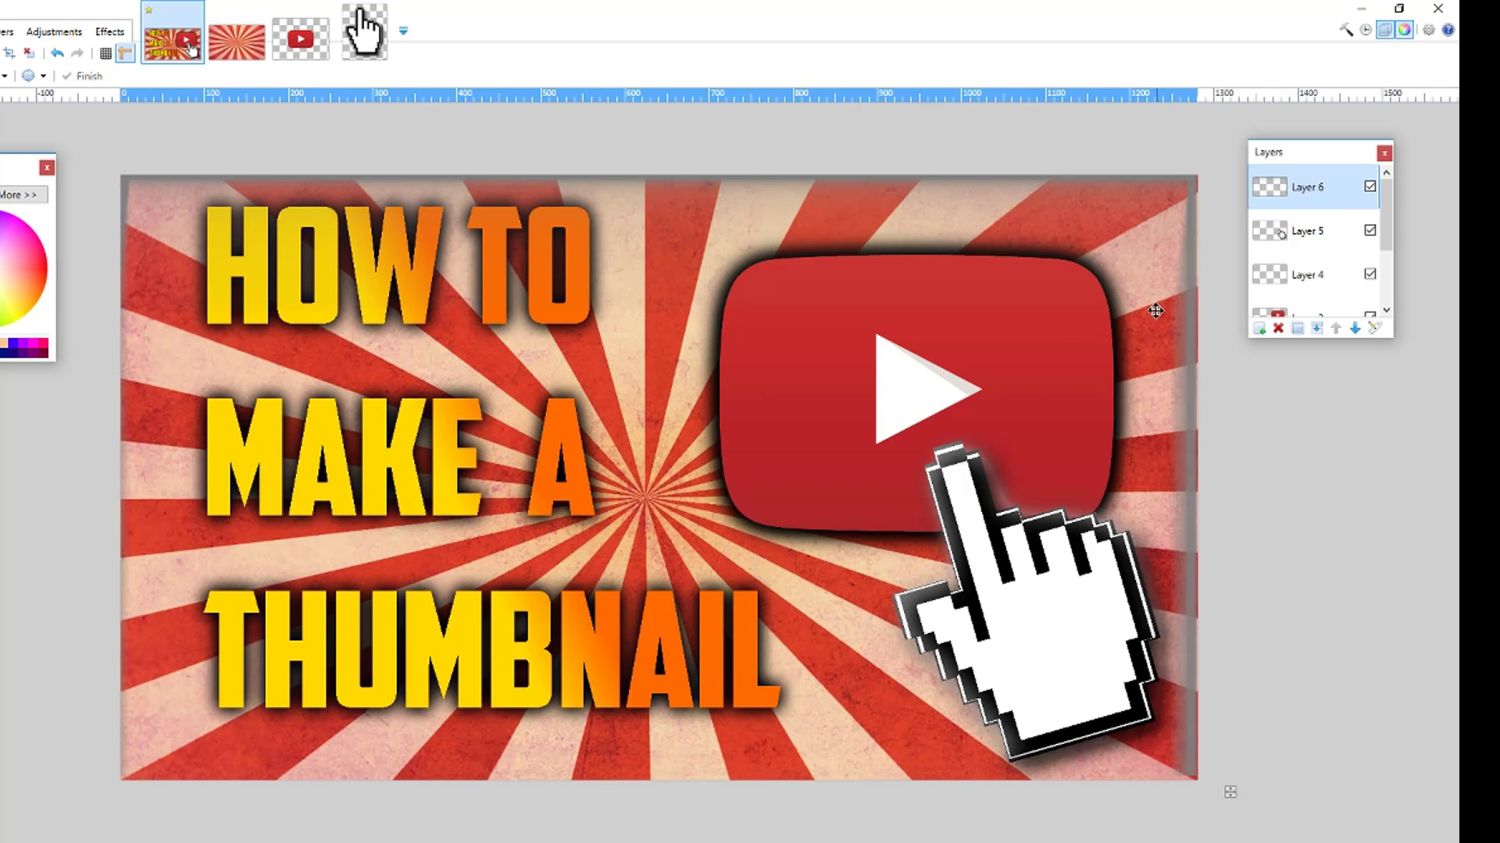
pyautogui.moveTo(1158, 309); pyautogui.dragTo(1158, 299)
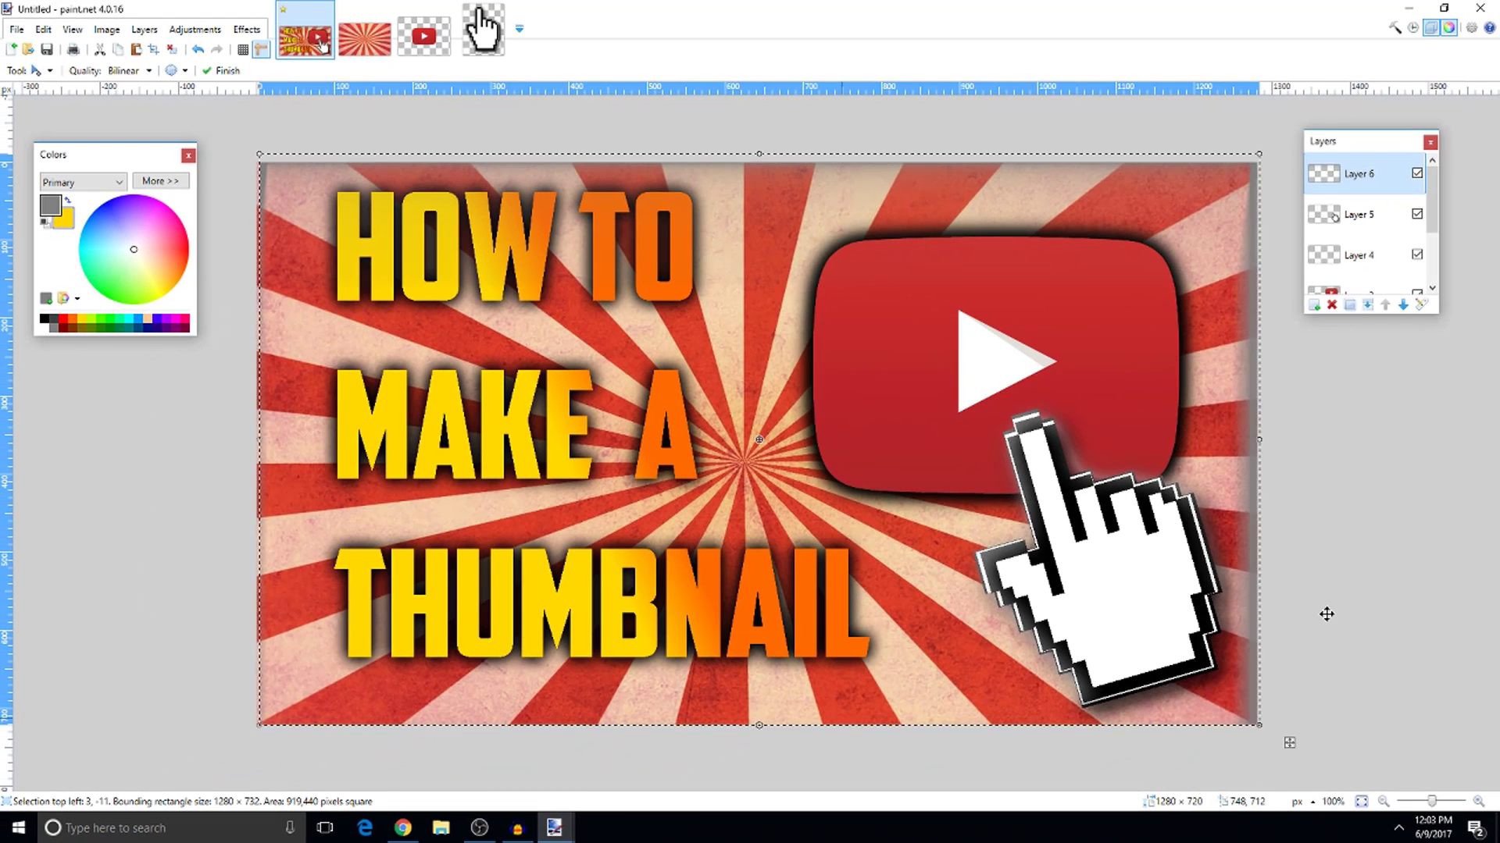
pyautogui.hotkey('ctrl', 'd')
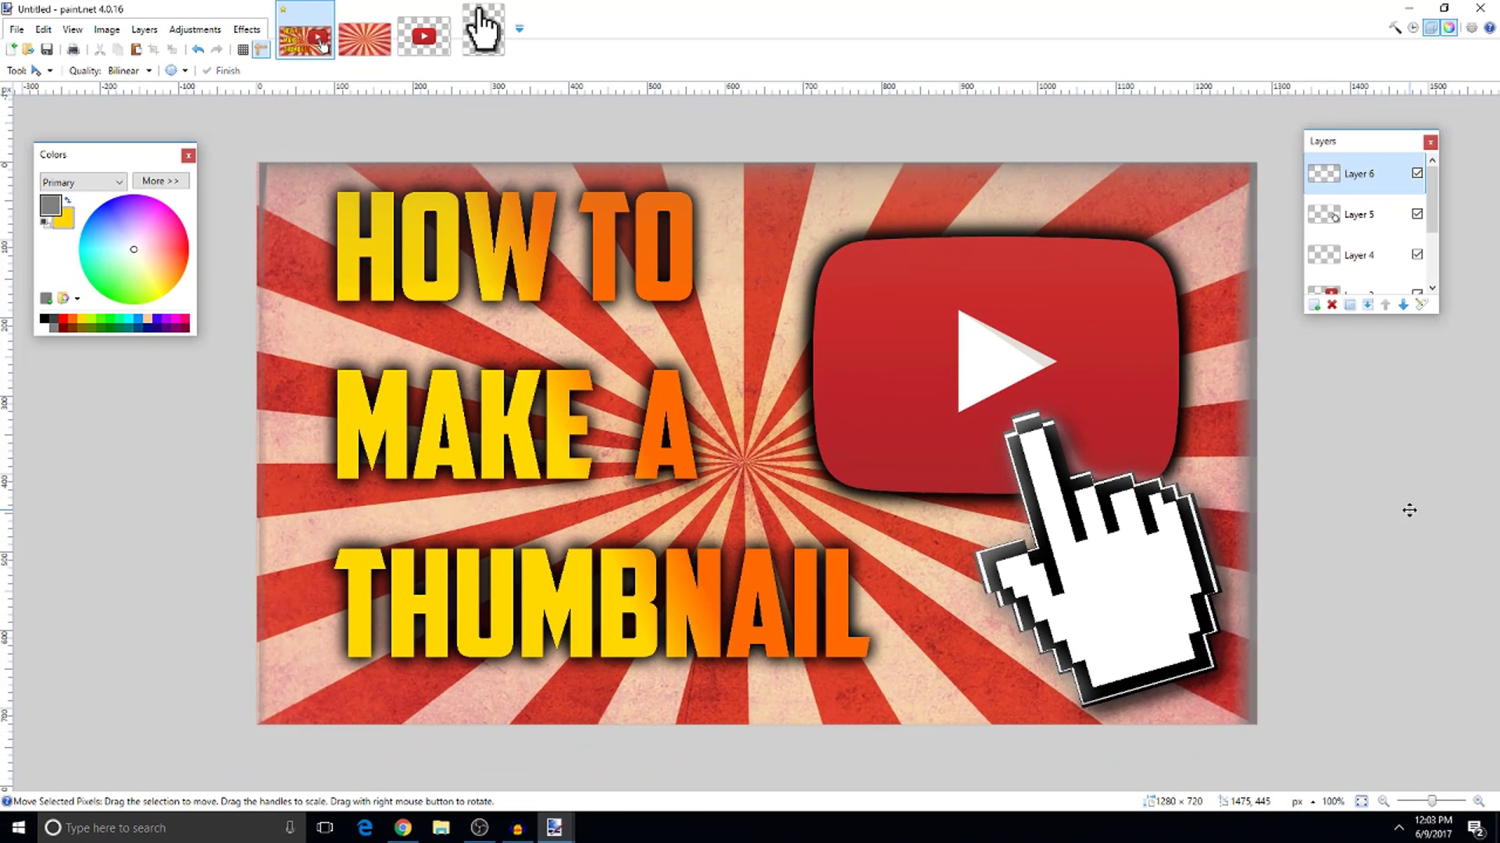